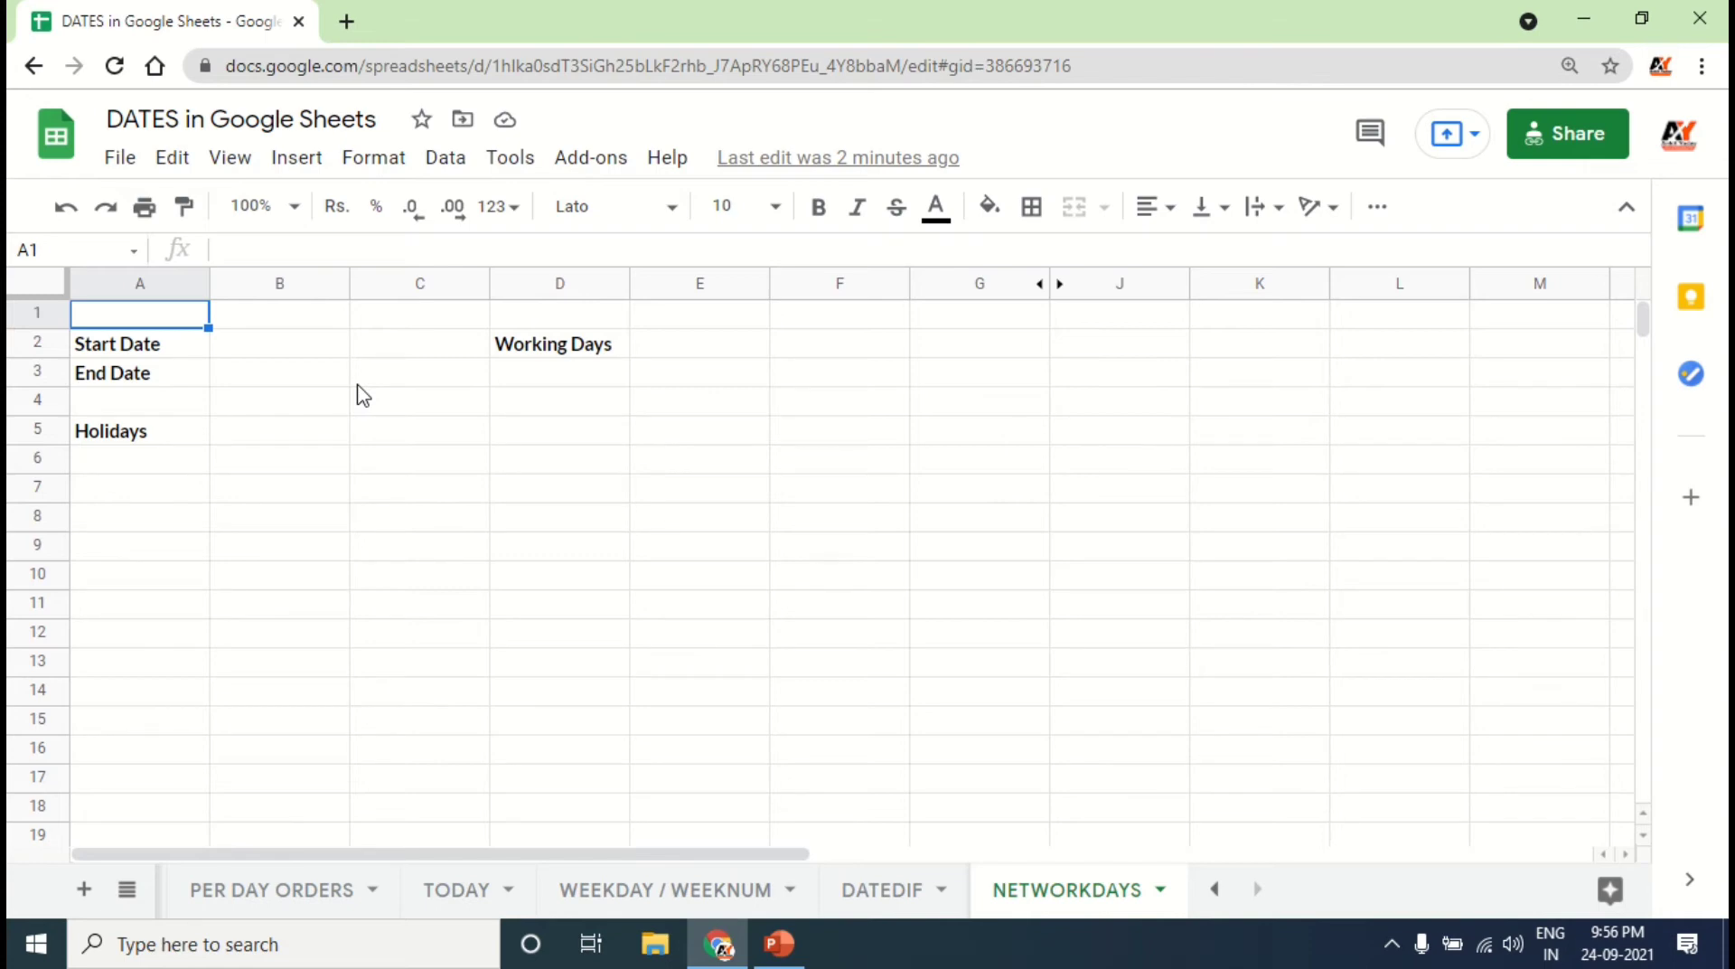
Step: Check the September 2021 calendar and enter 12-09-2021 as the start date in cell B2
left_click(274, 361)
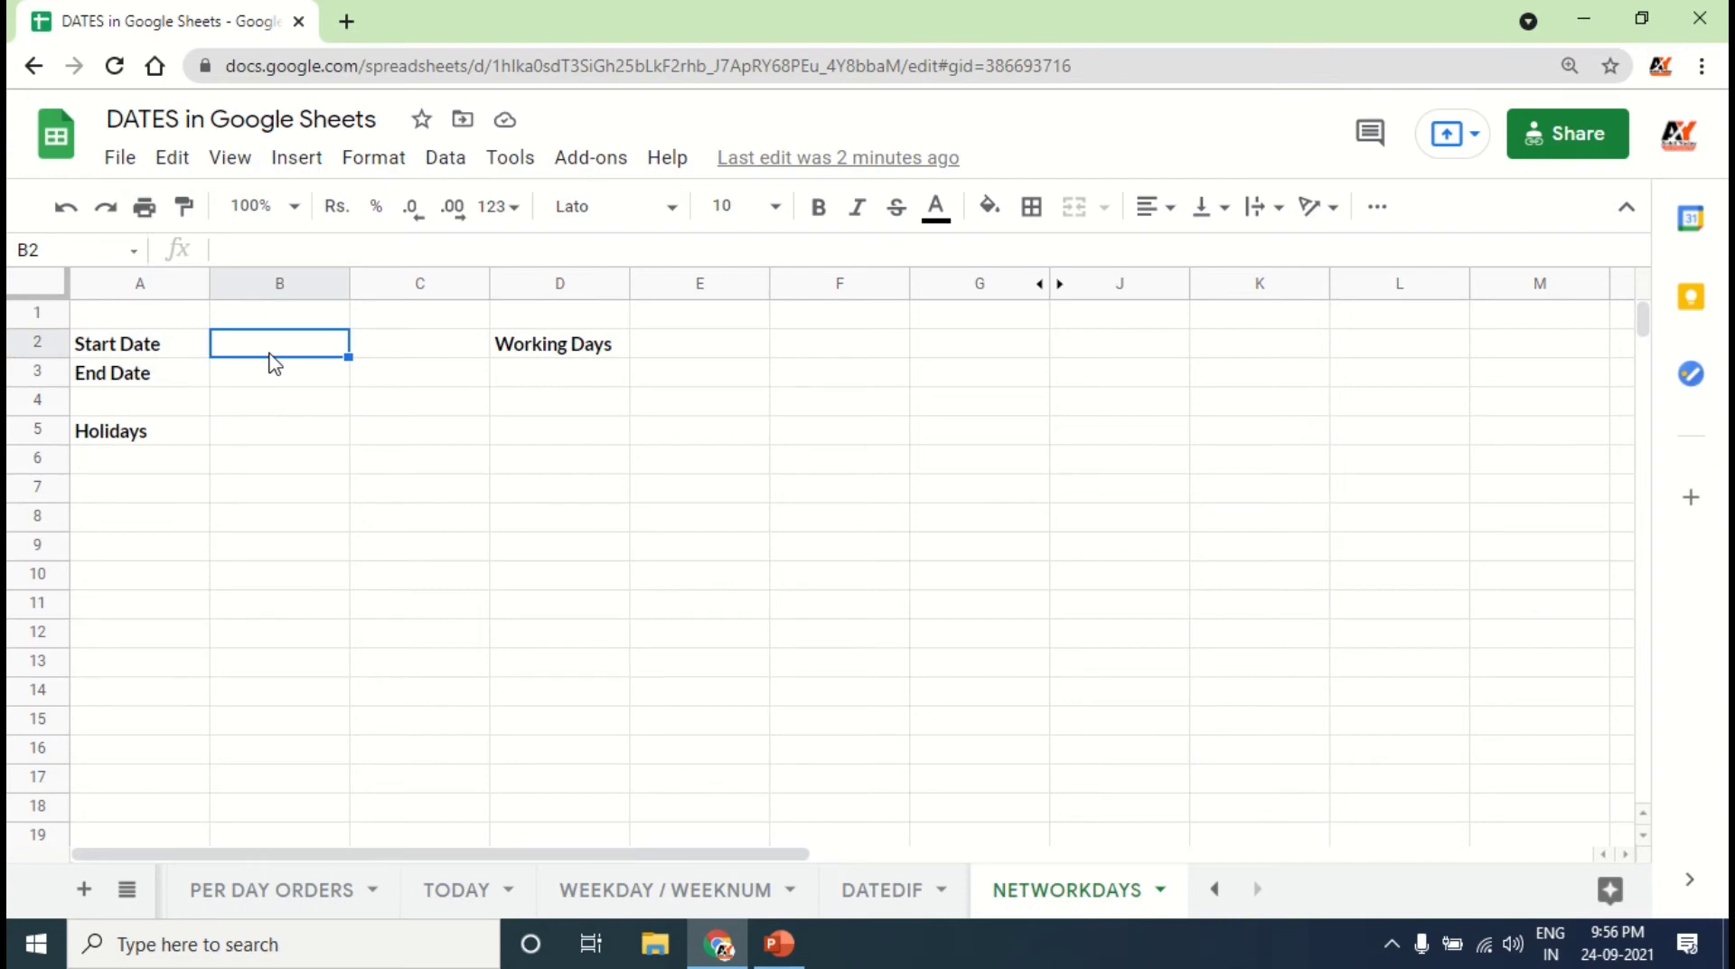
left_click(1617, 943)
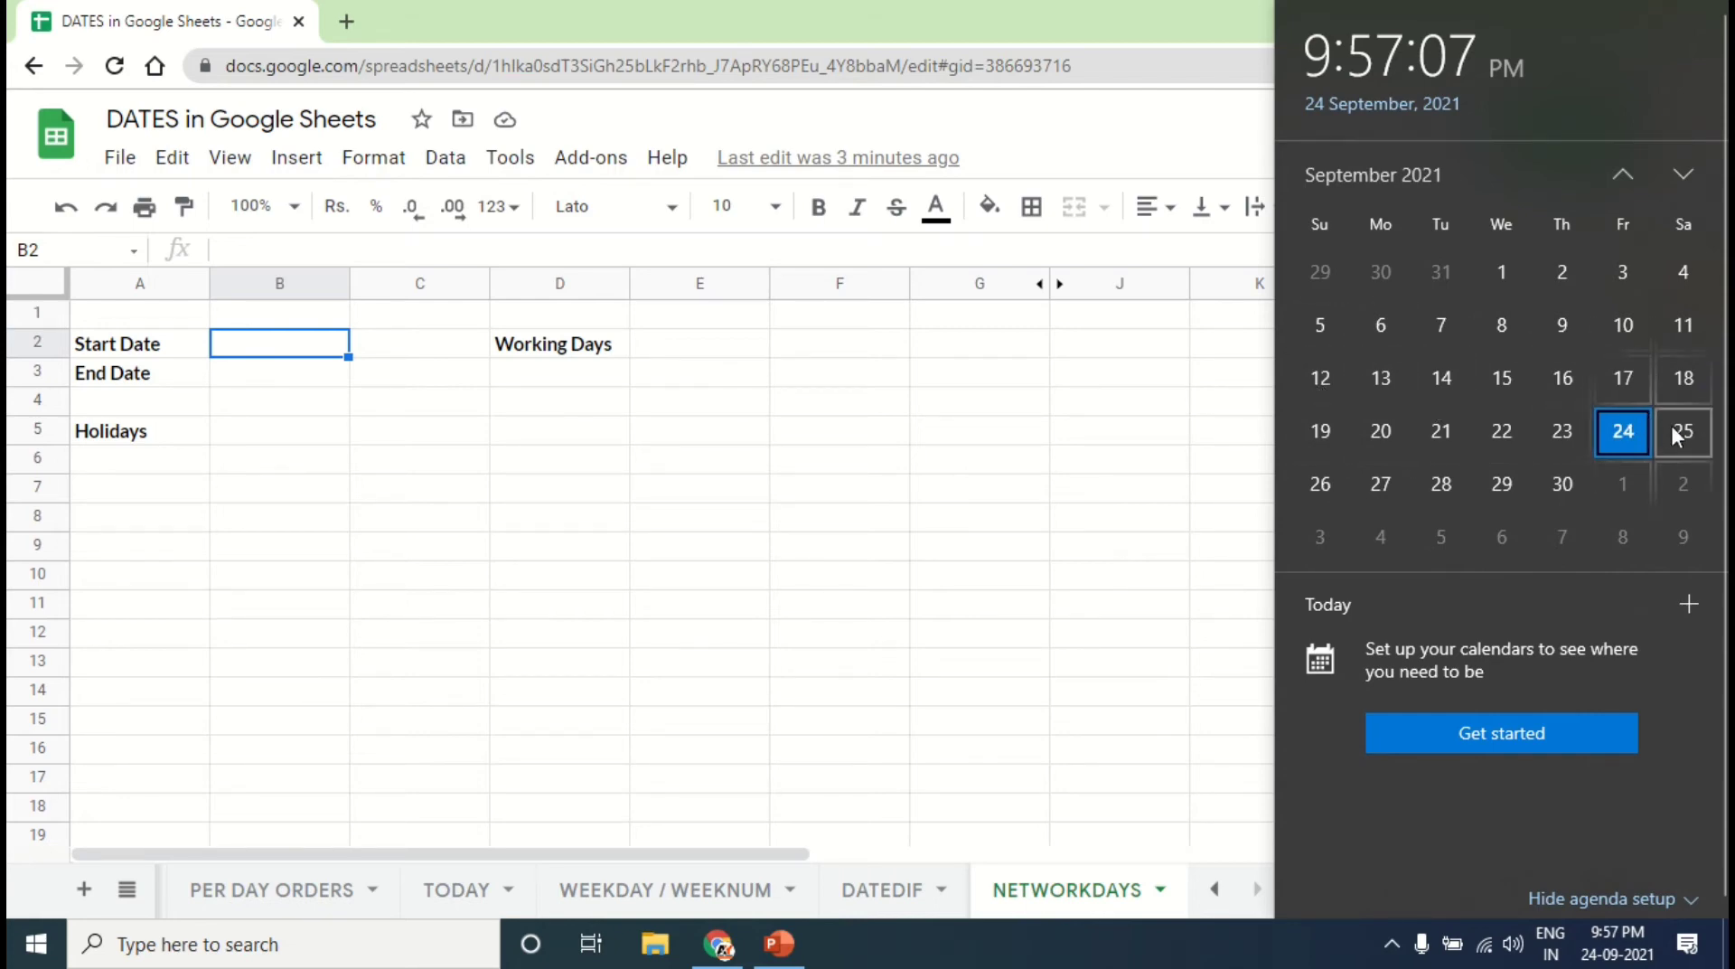
left_click(232, 343)
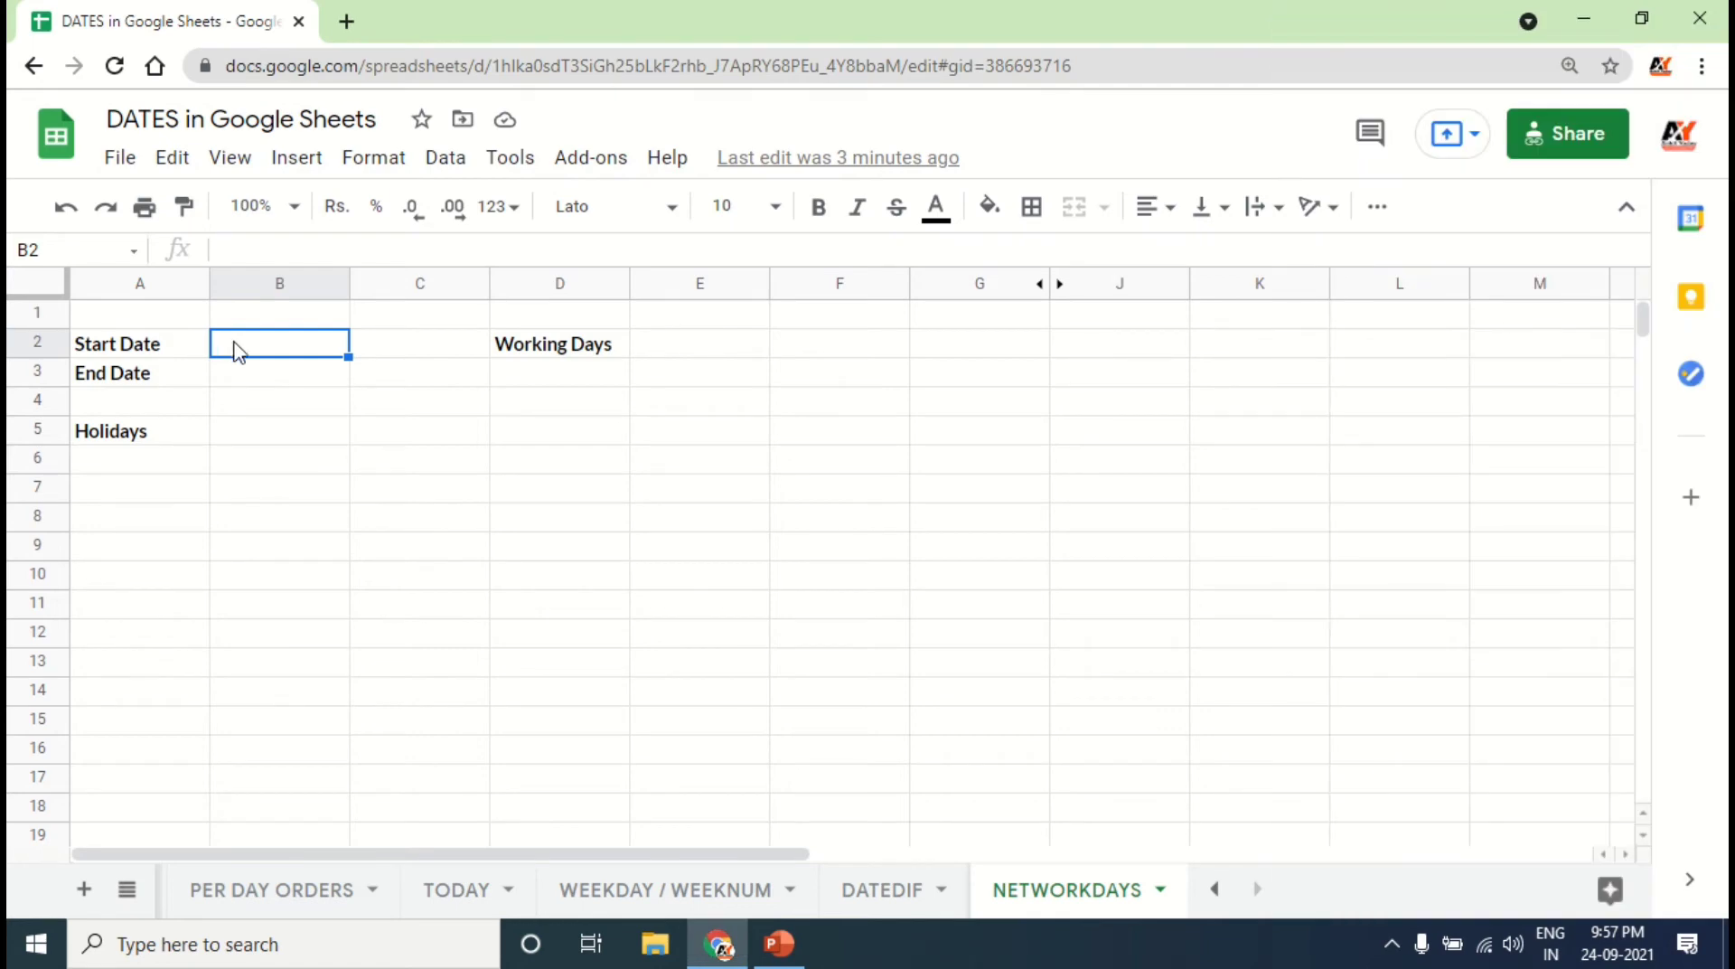
type("12-09")
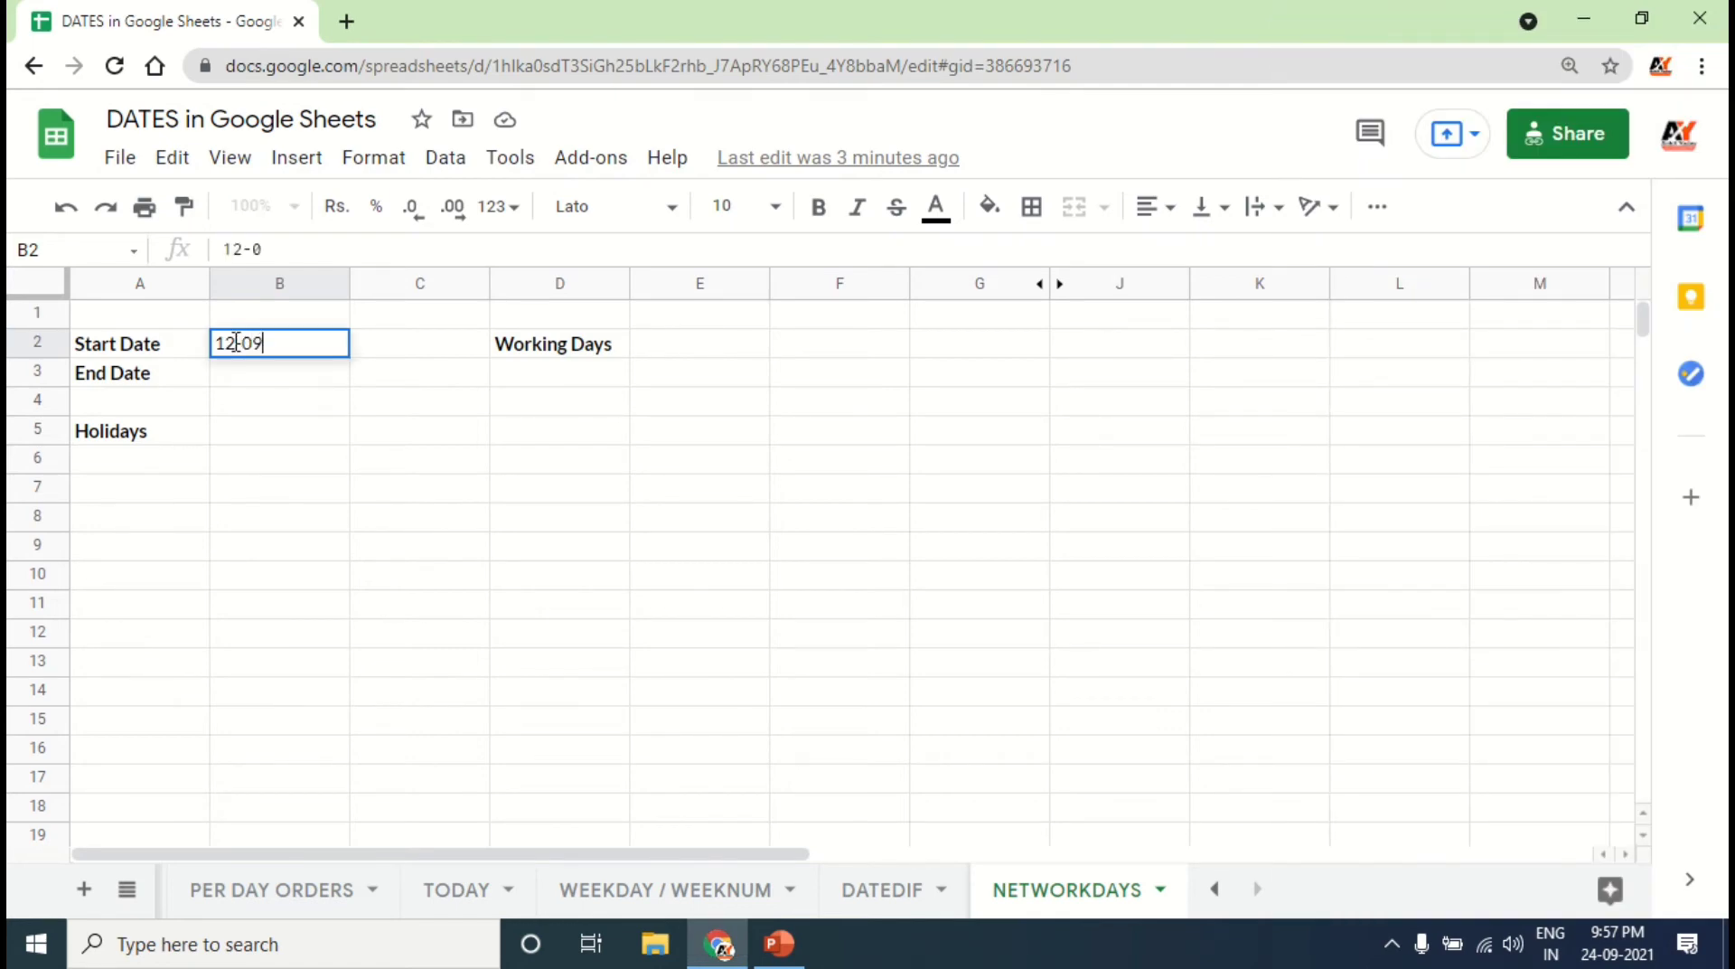
type("-2021")
key("Return")
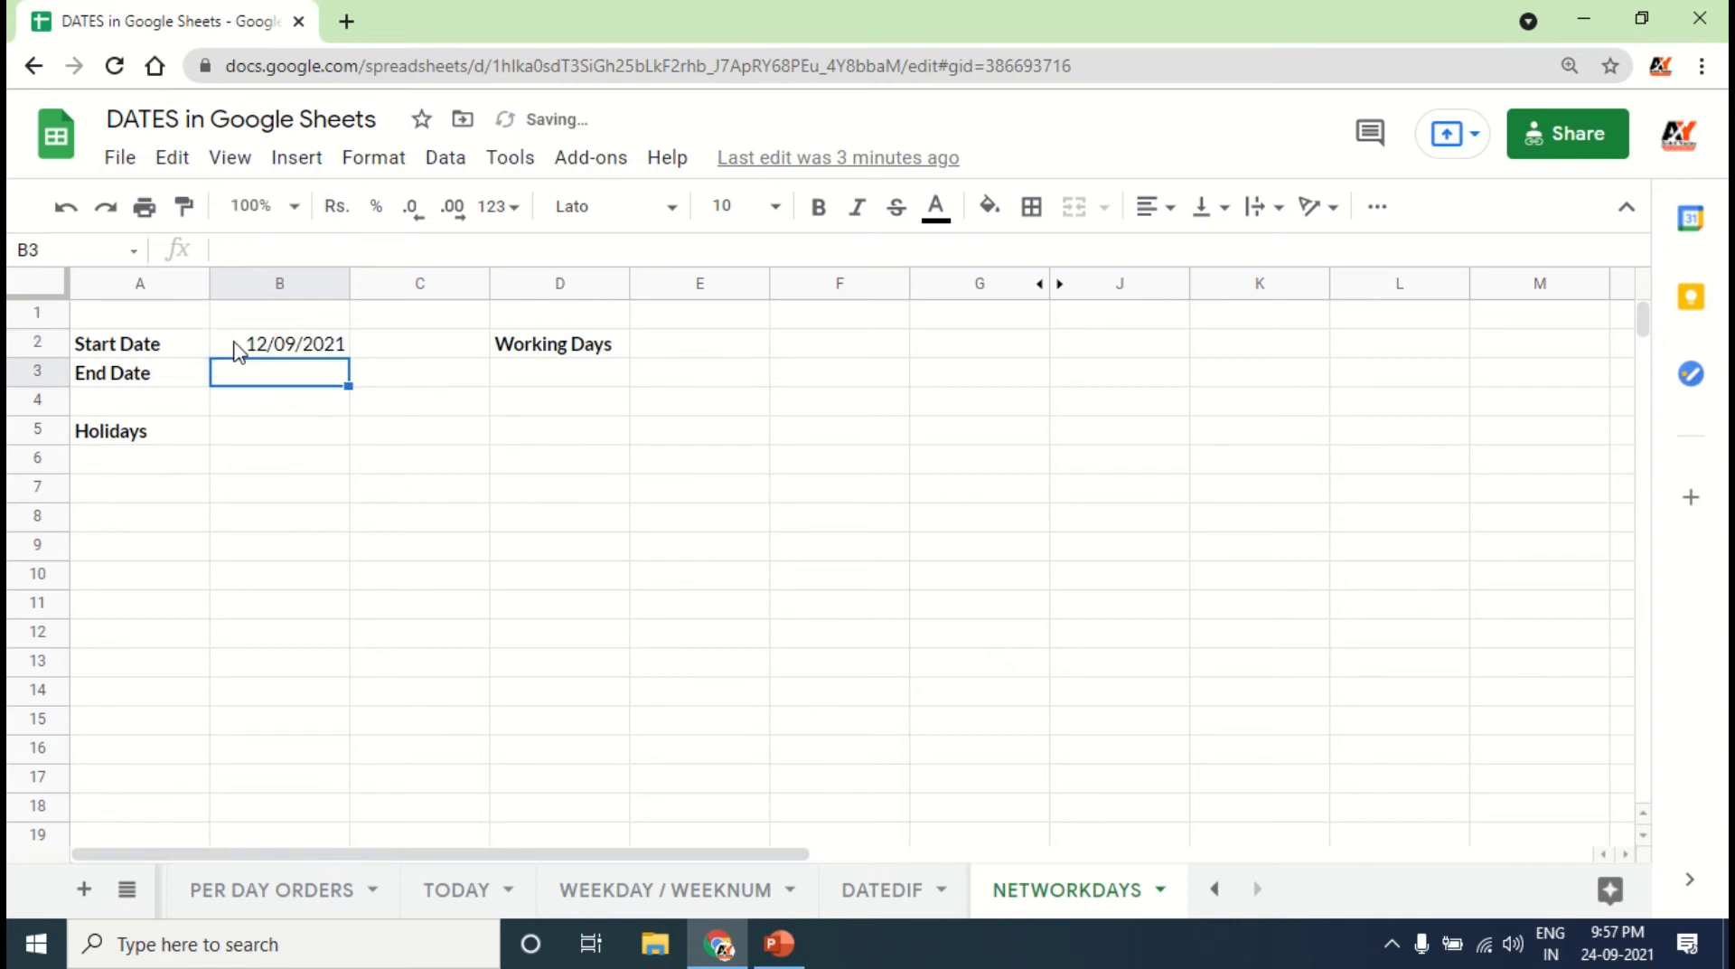
Step: Enter 25-09-2021 as the end date in cell B3
type("25")
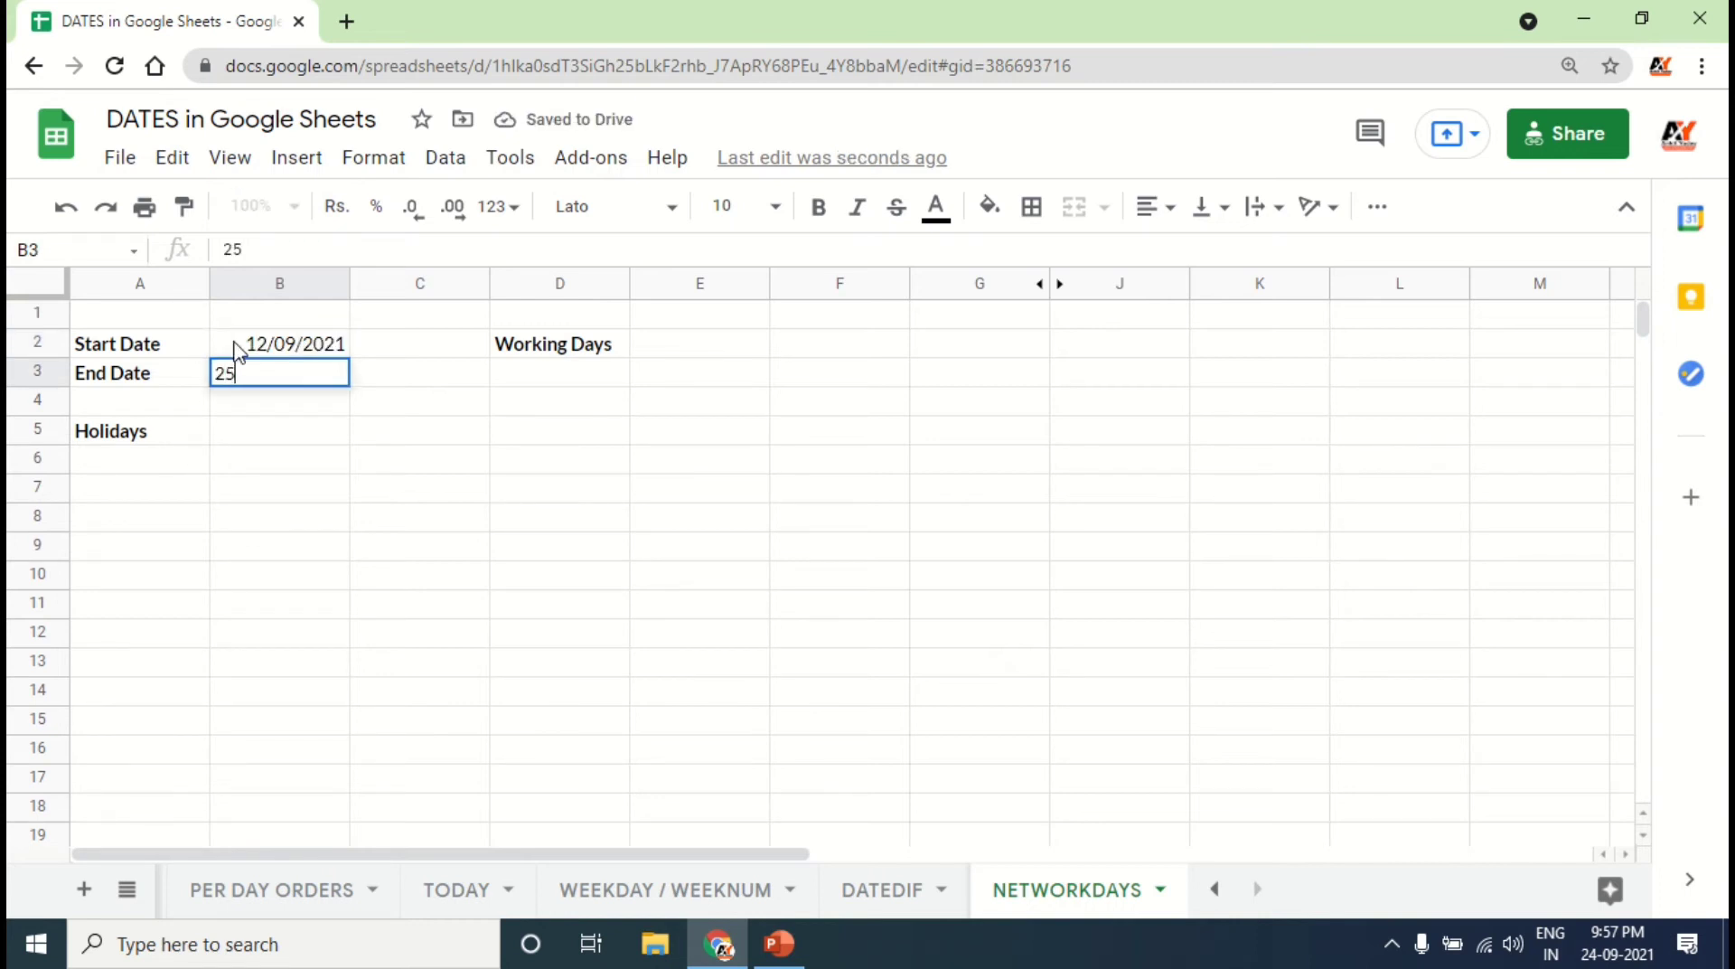
type("-09-201")
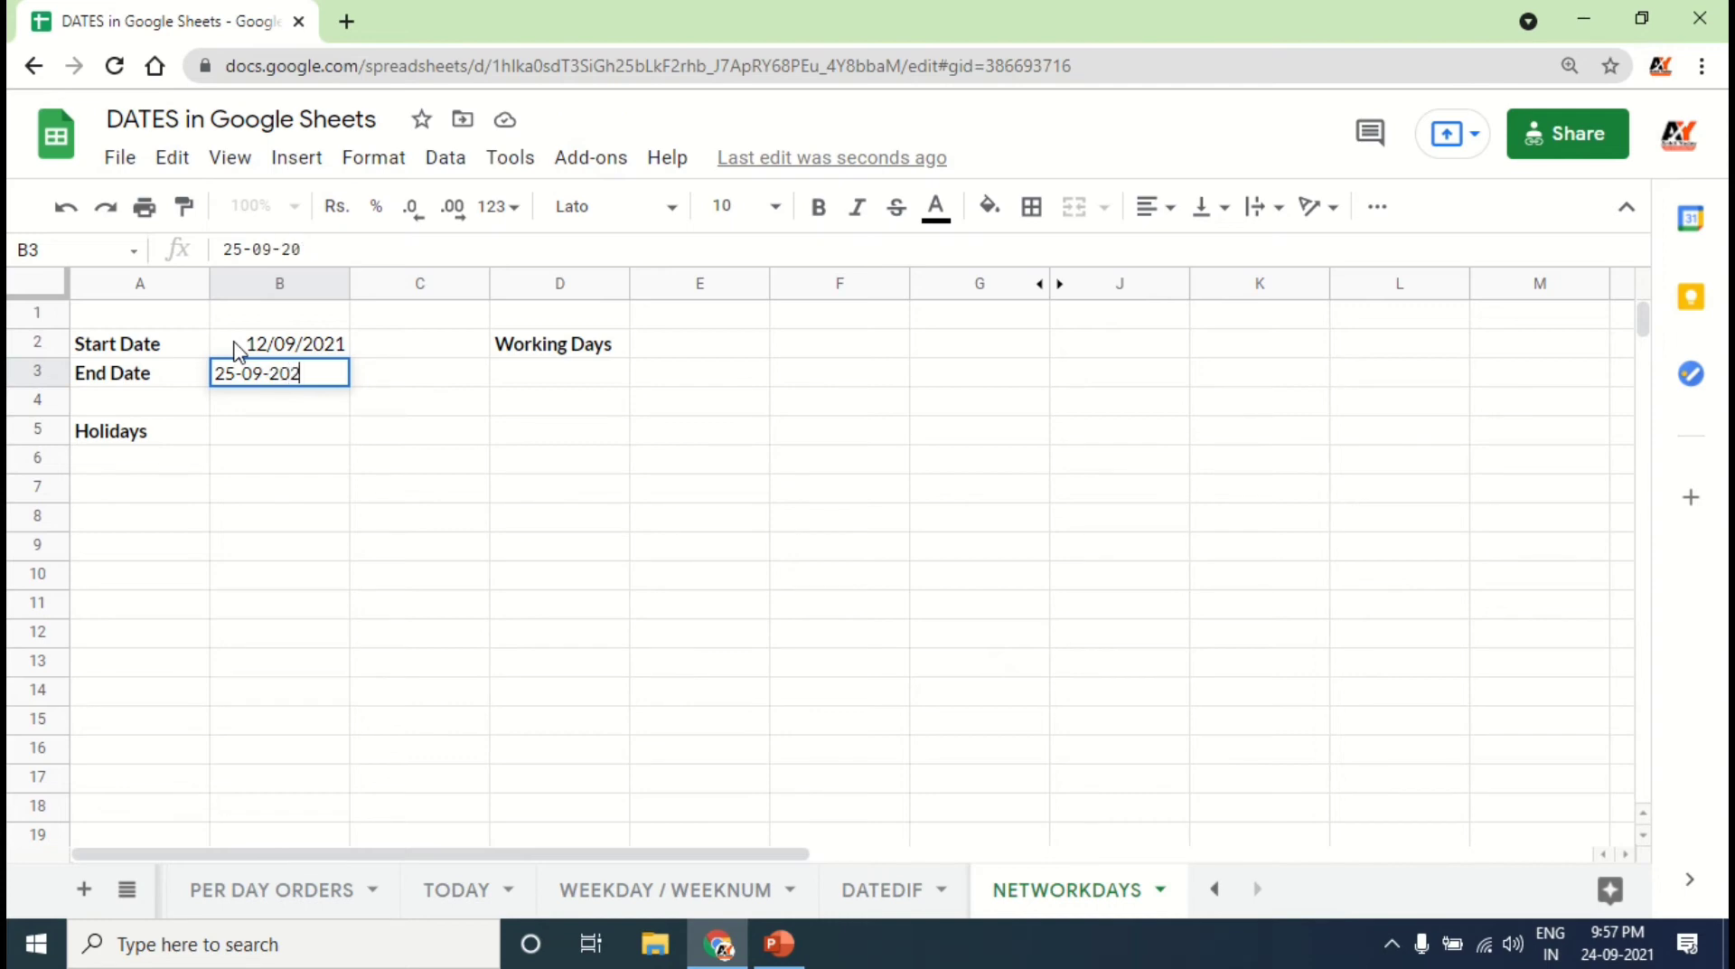
type("1")
key("Tab")
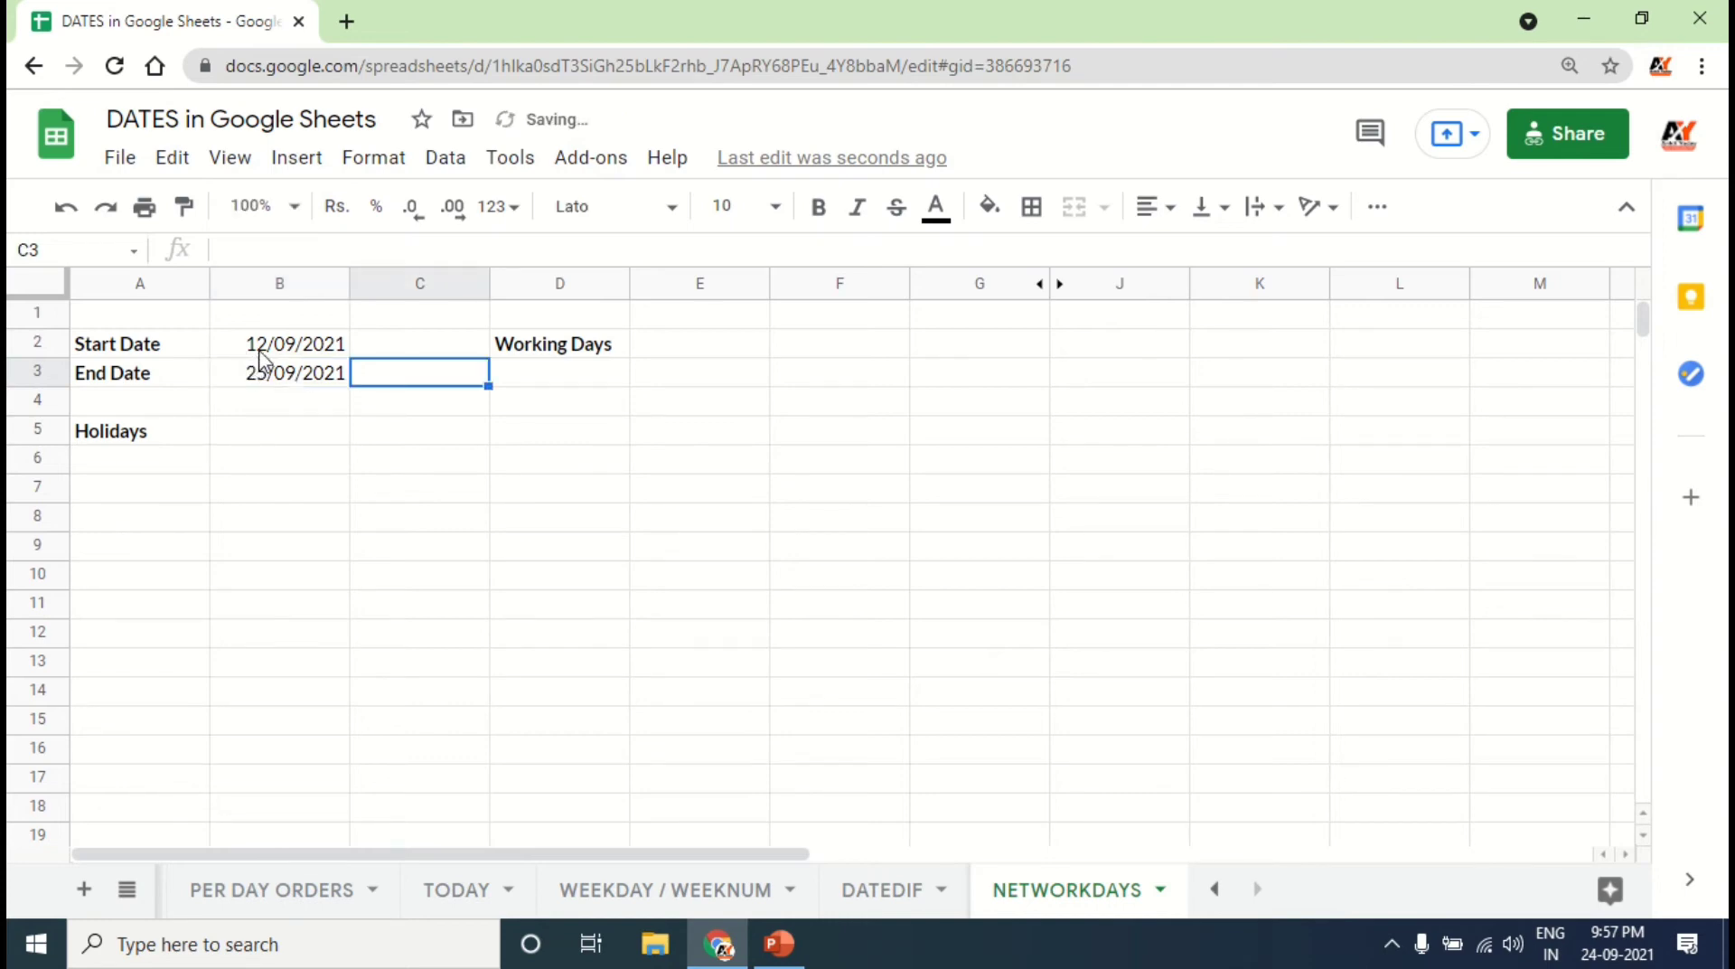
left_click(261, 354)
left_click(281, 379)
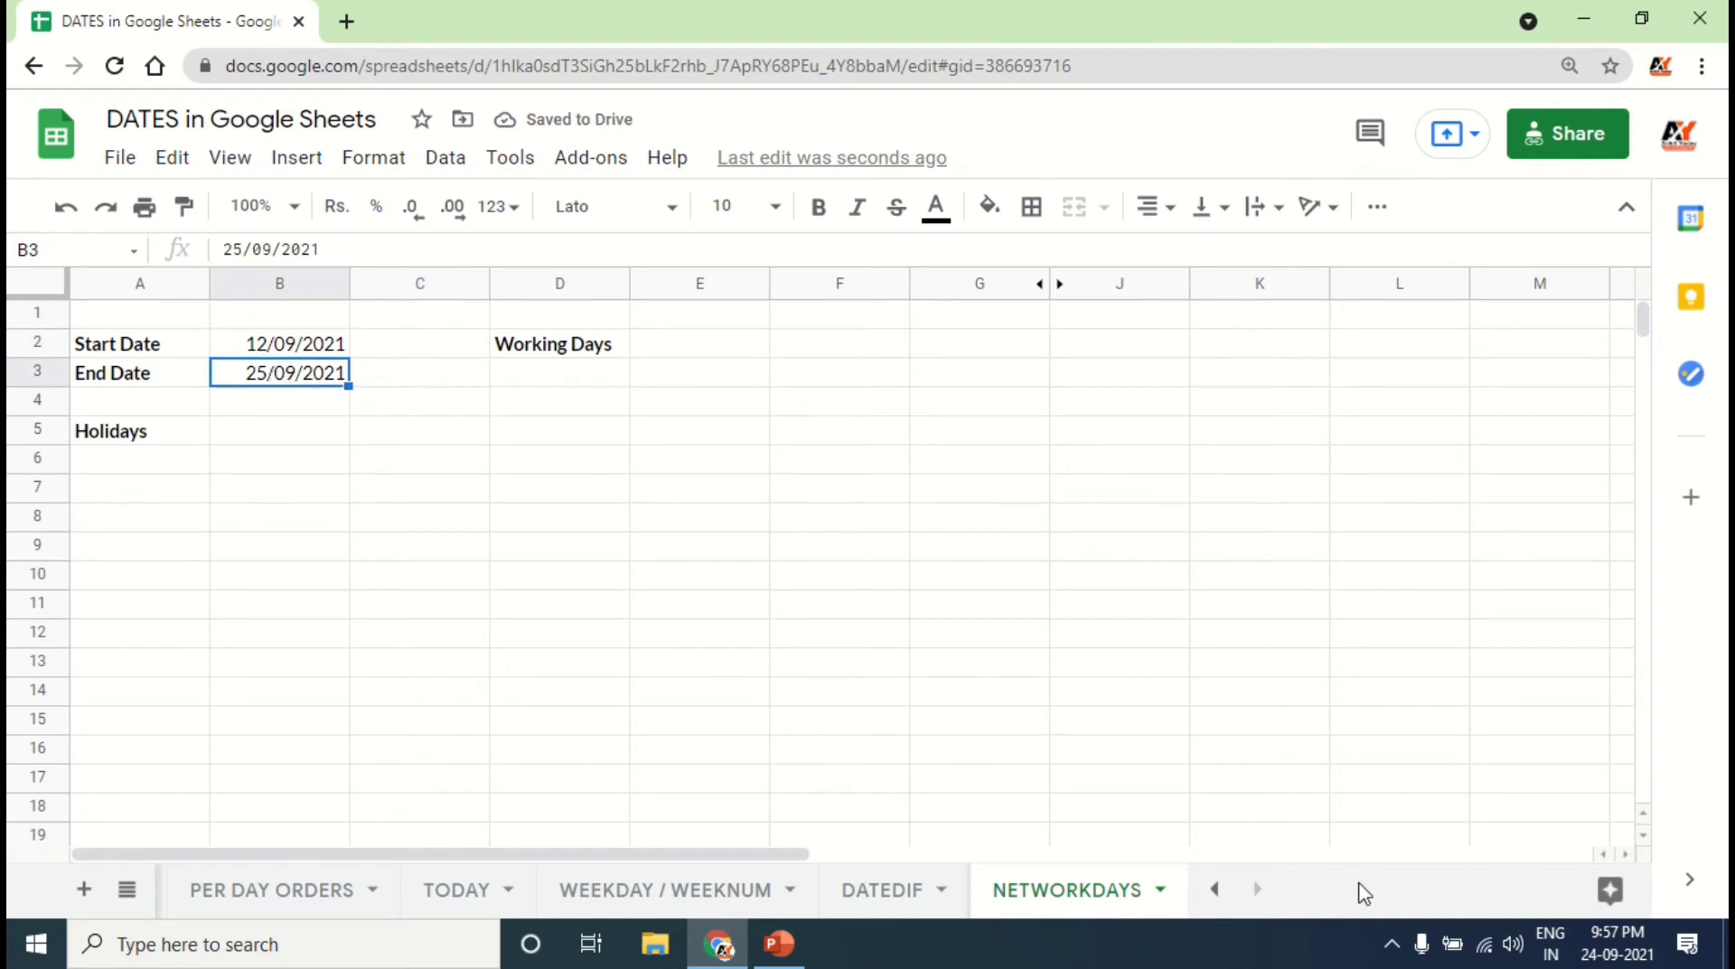
Step: Calculate the working days in cell E2 with the formula =NETWORKDAYS(B2,B3)
left_click(678, 352)
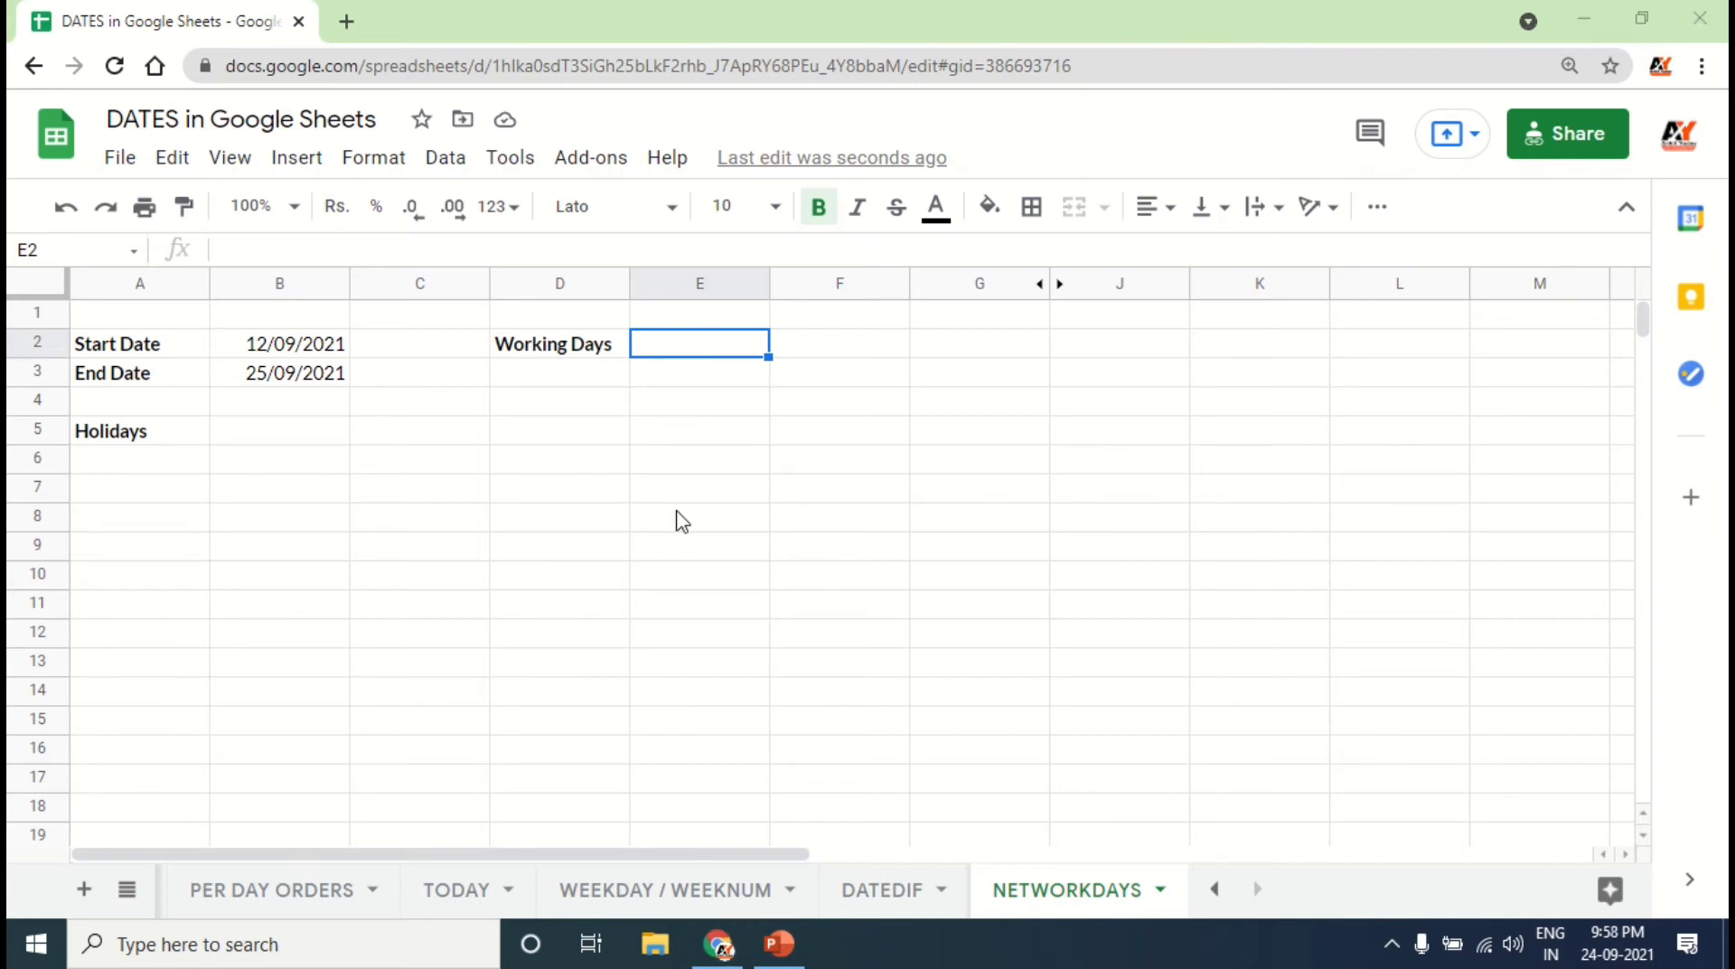
left_click(696, 346)
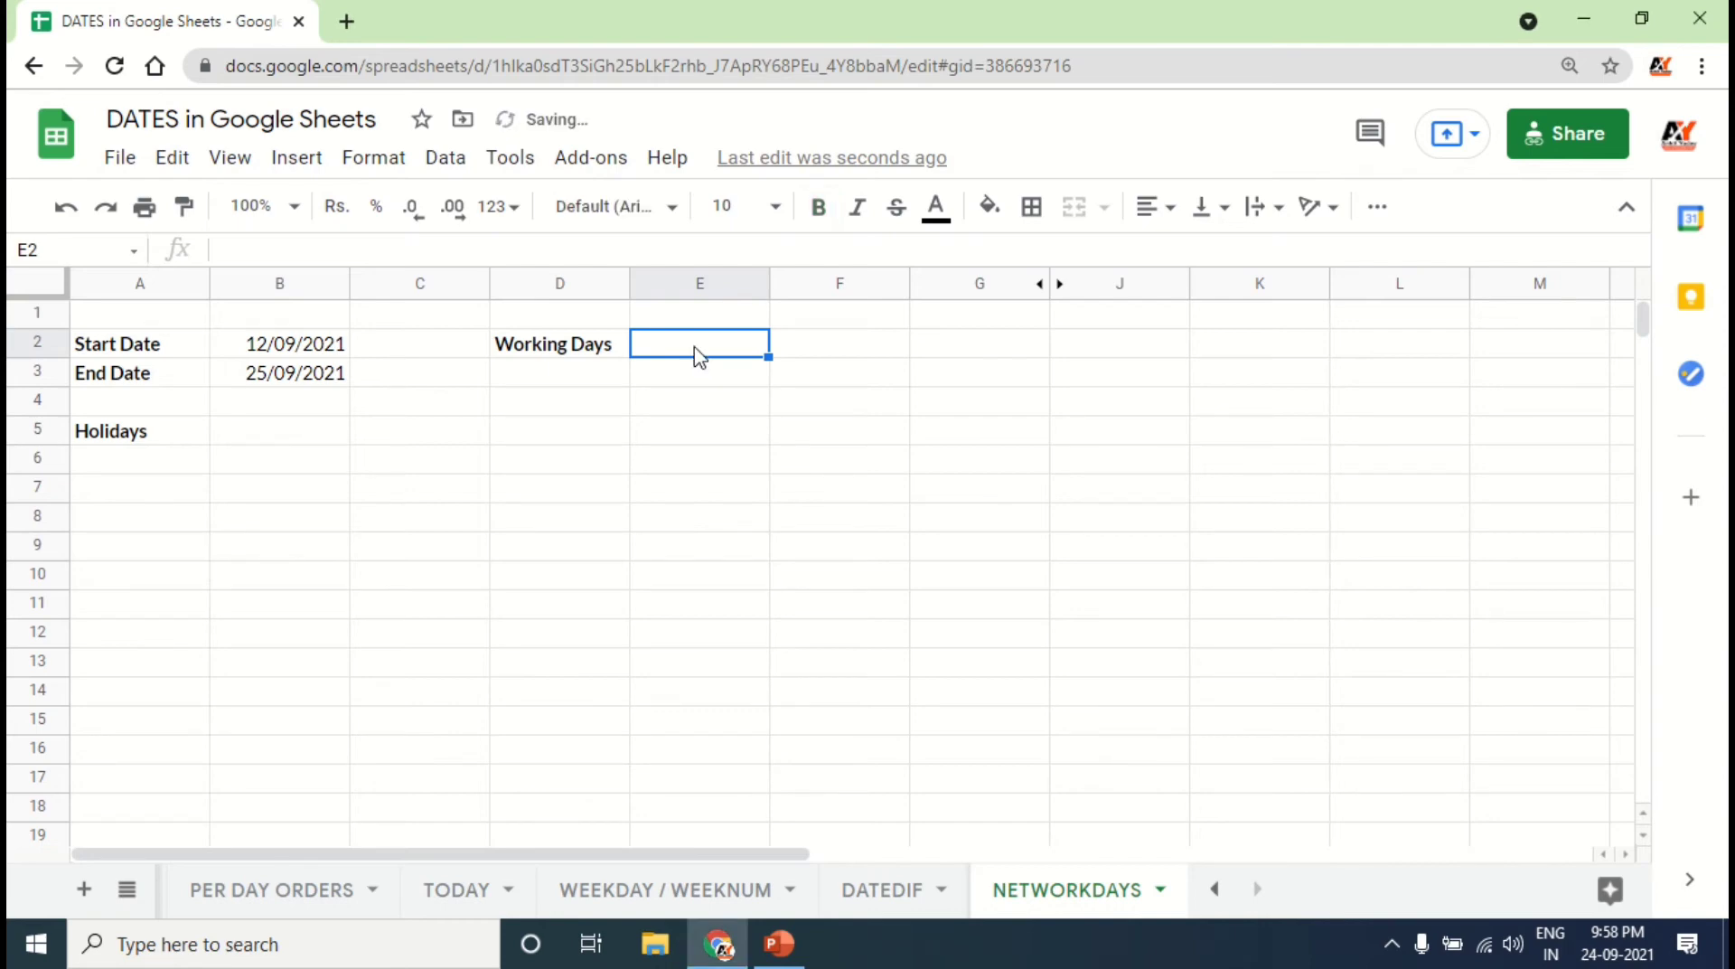
type("=NE")
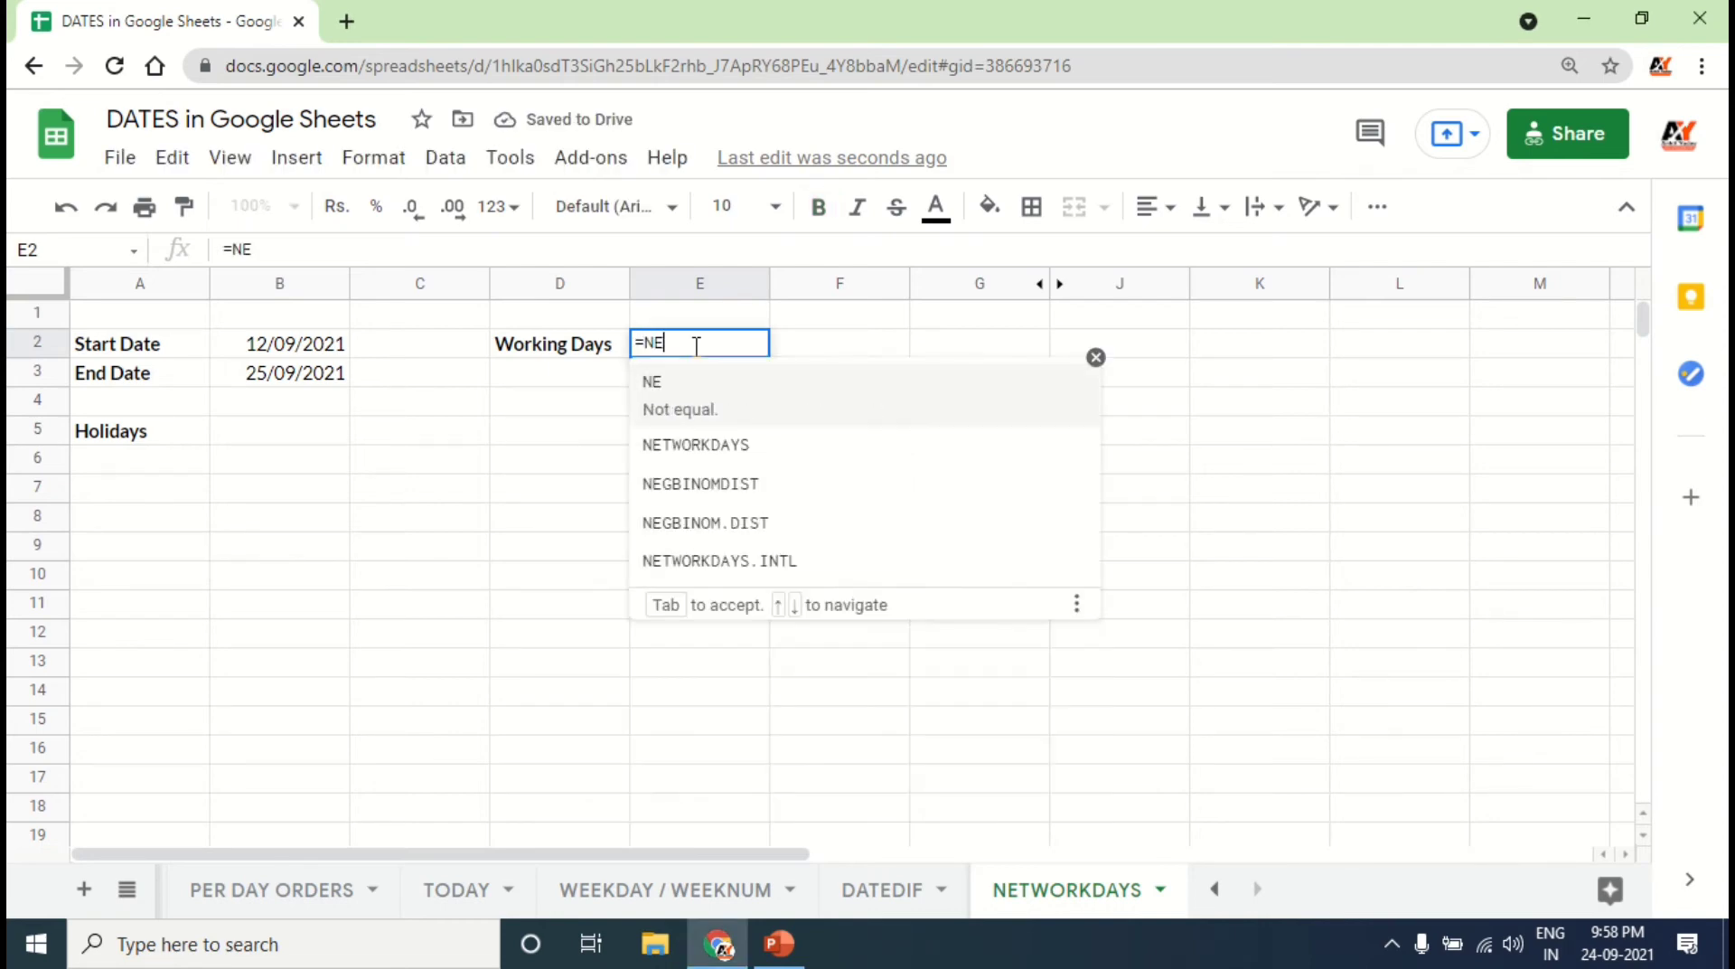
type("TWORK")
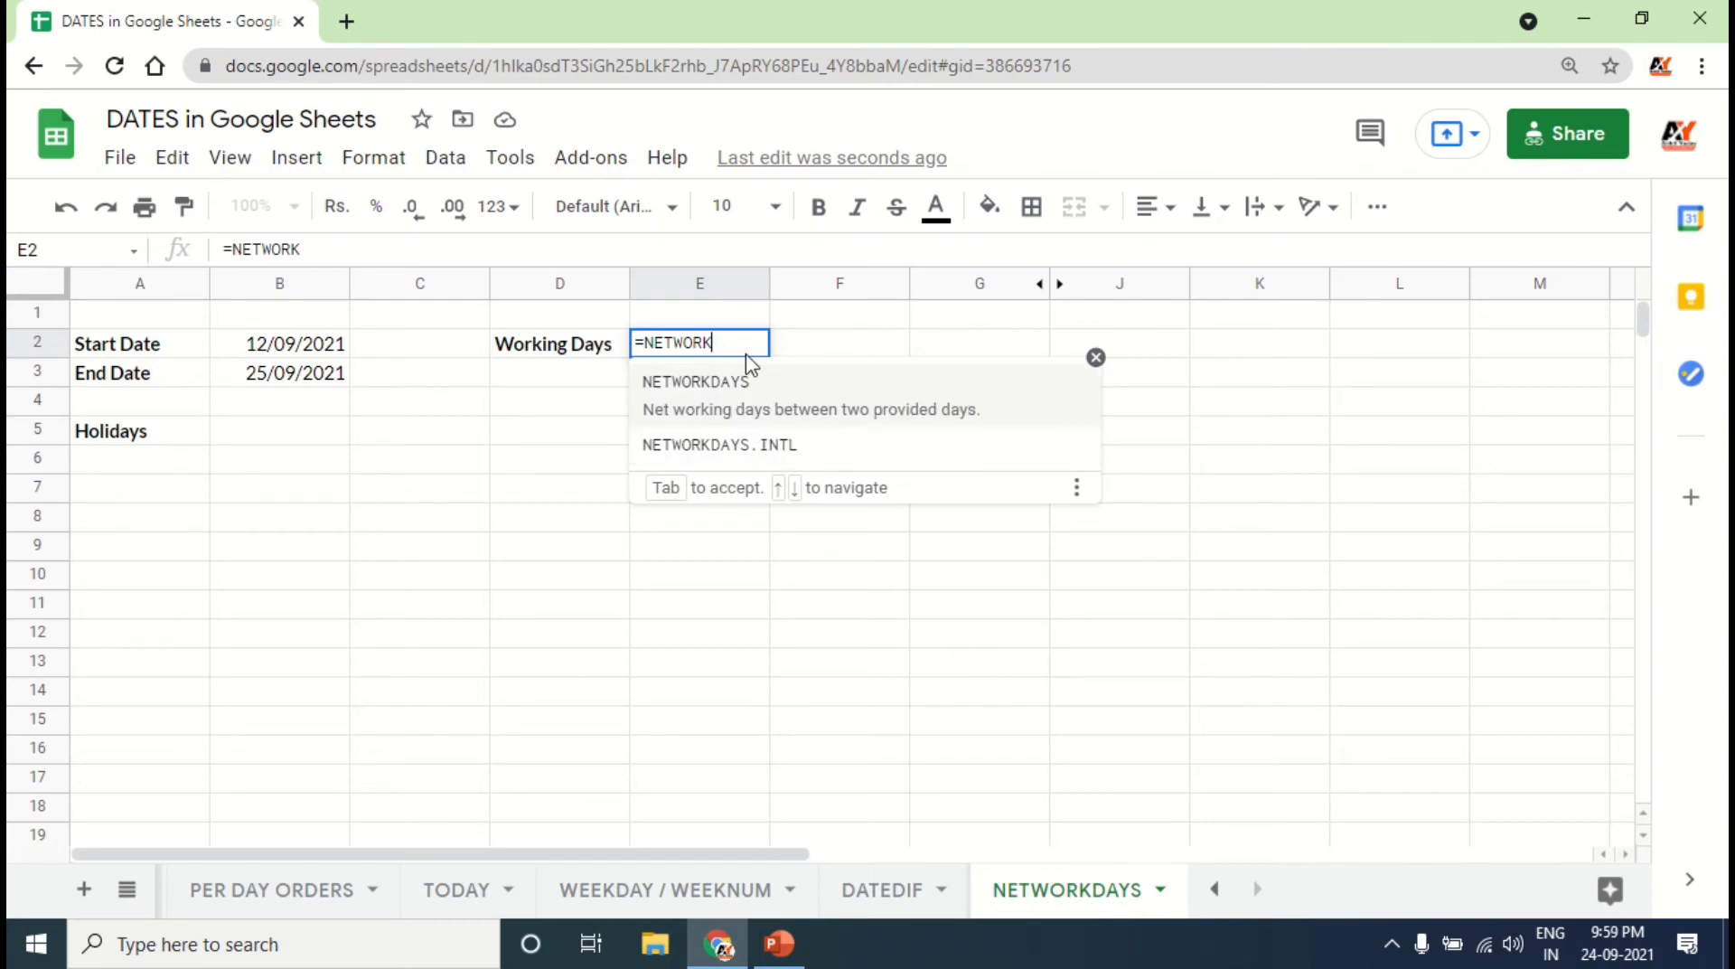
left_click(753, 407)
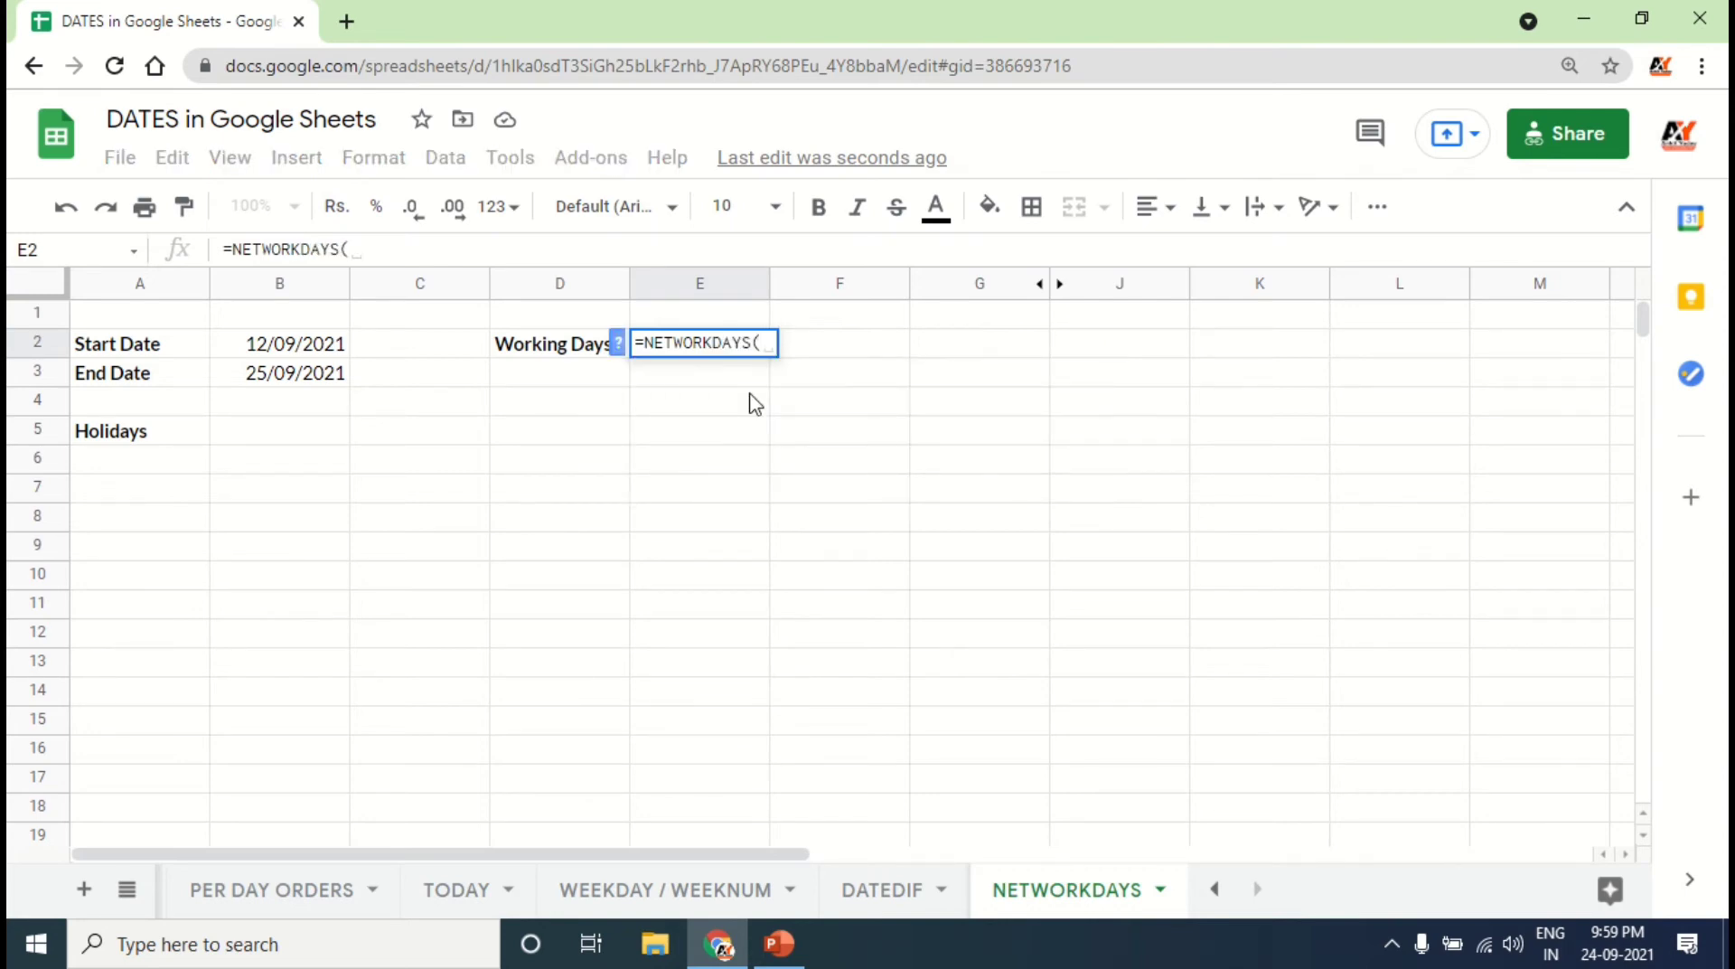
left_click(622, 348)
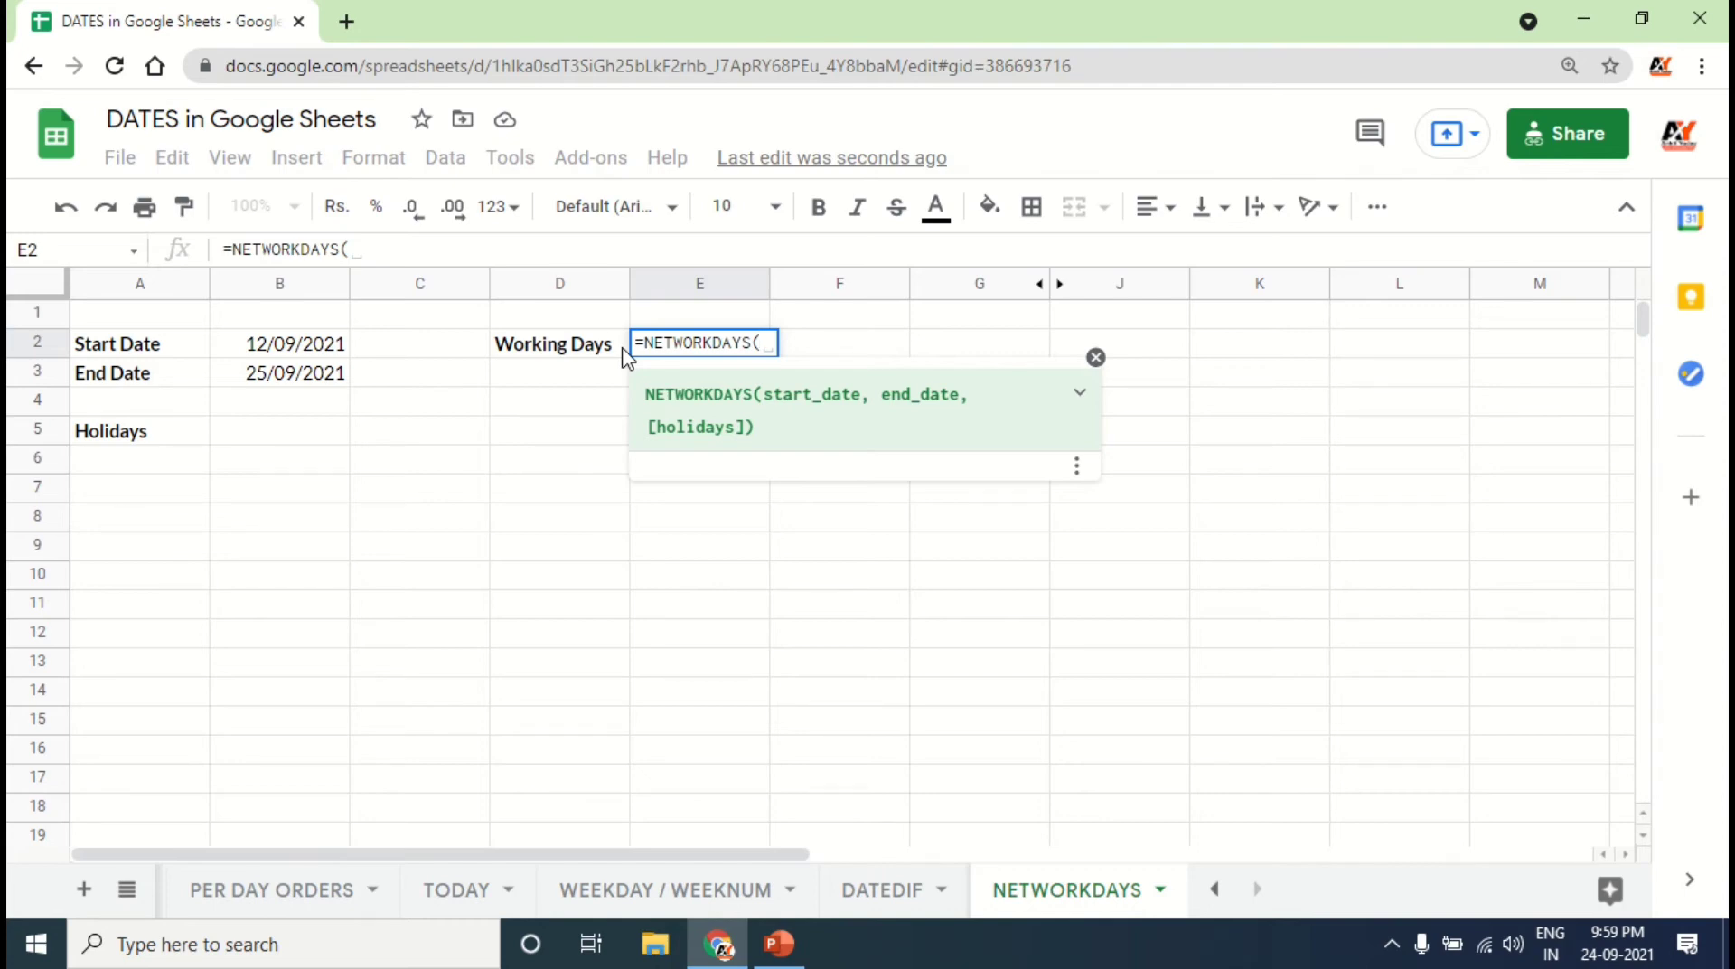
left_click(299, 357)
type(",")
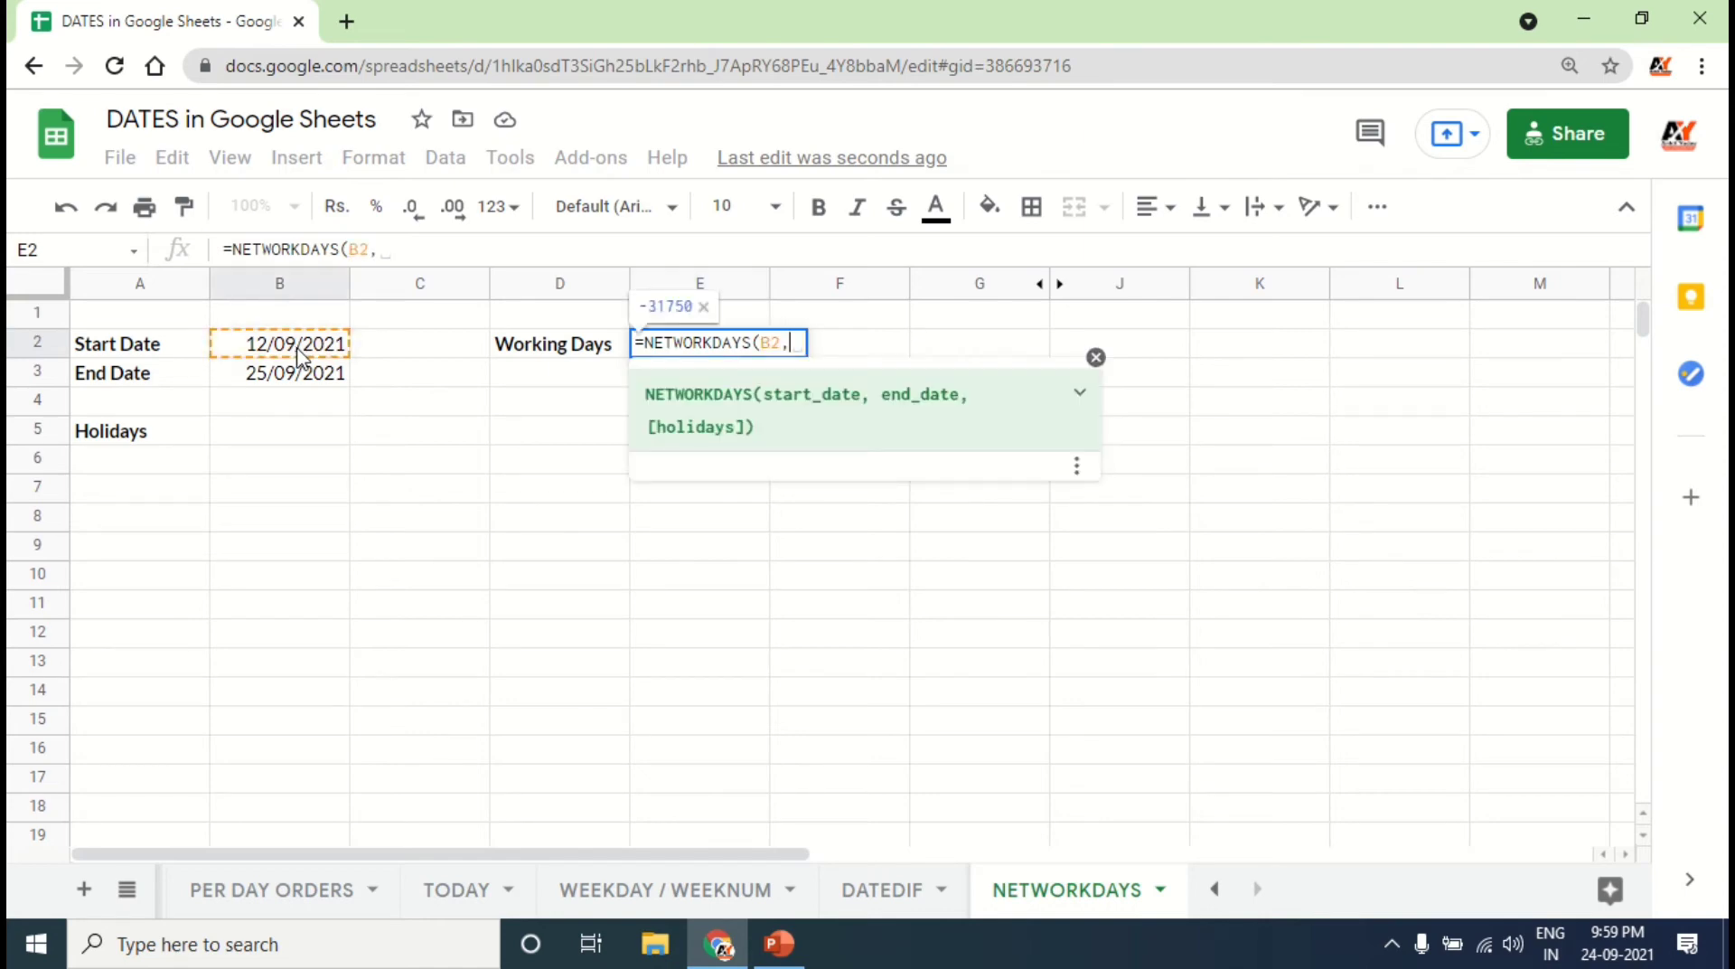
left_click(311, 377)
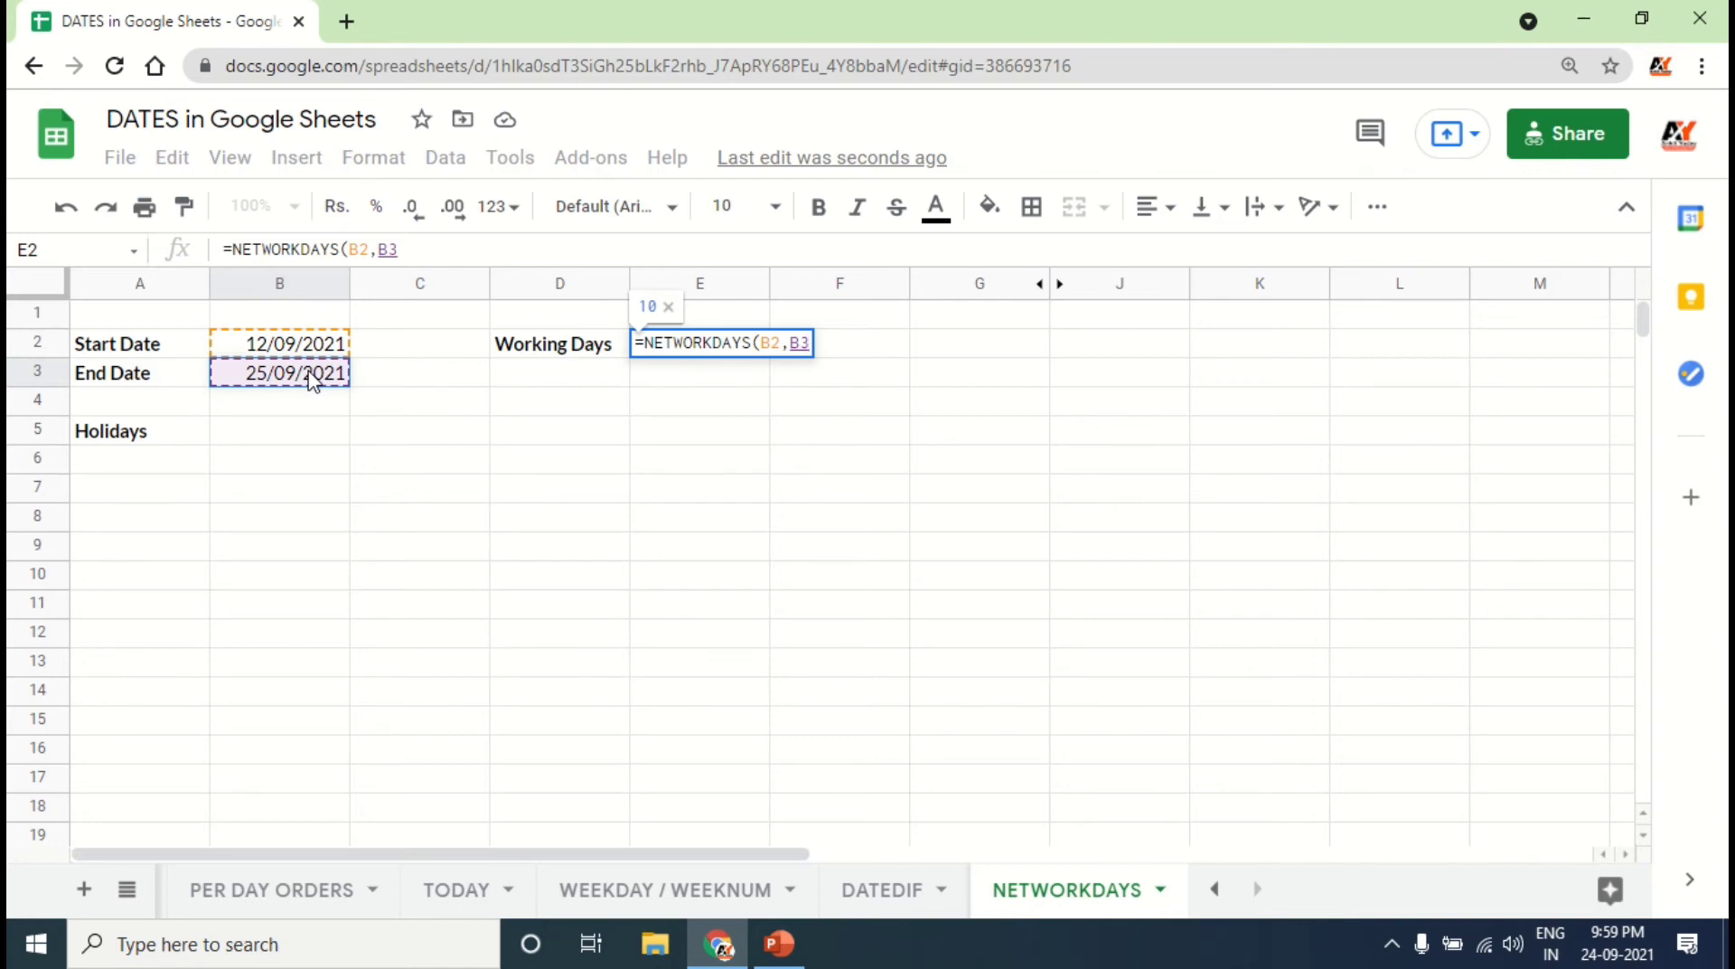
type(")")
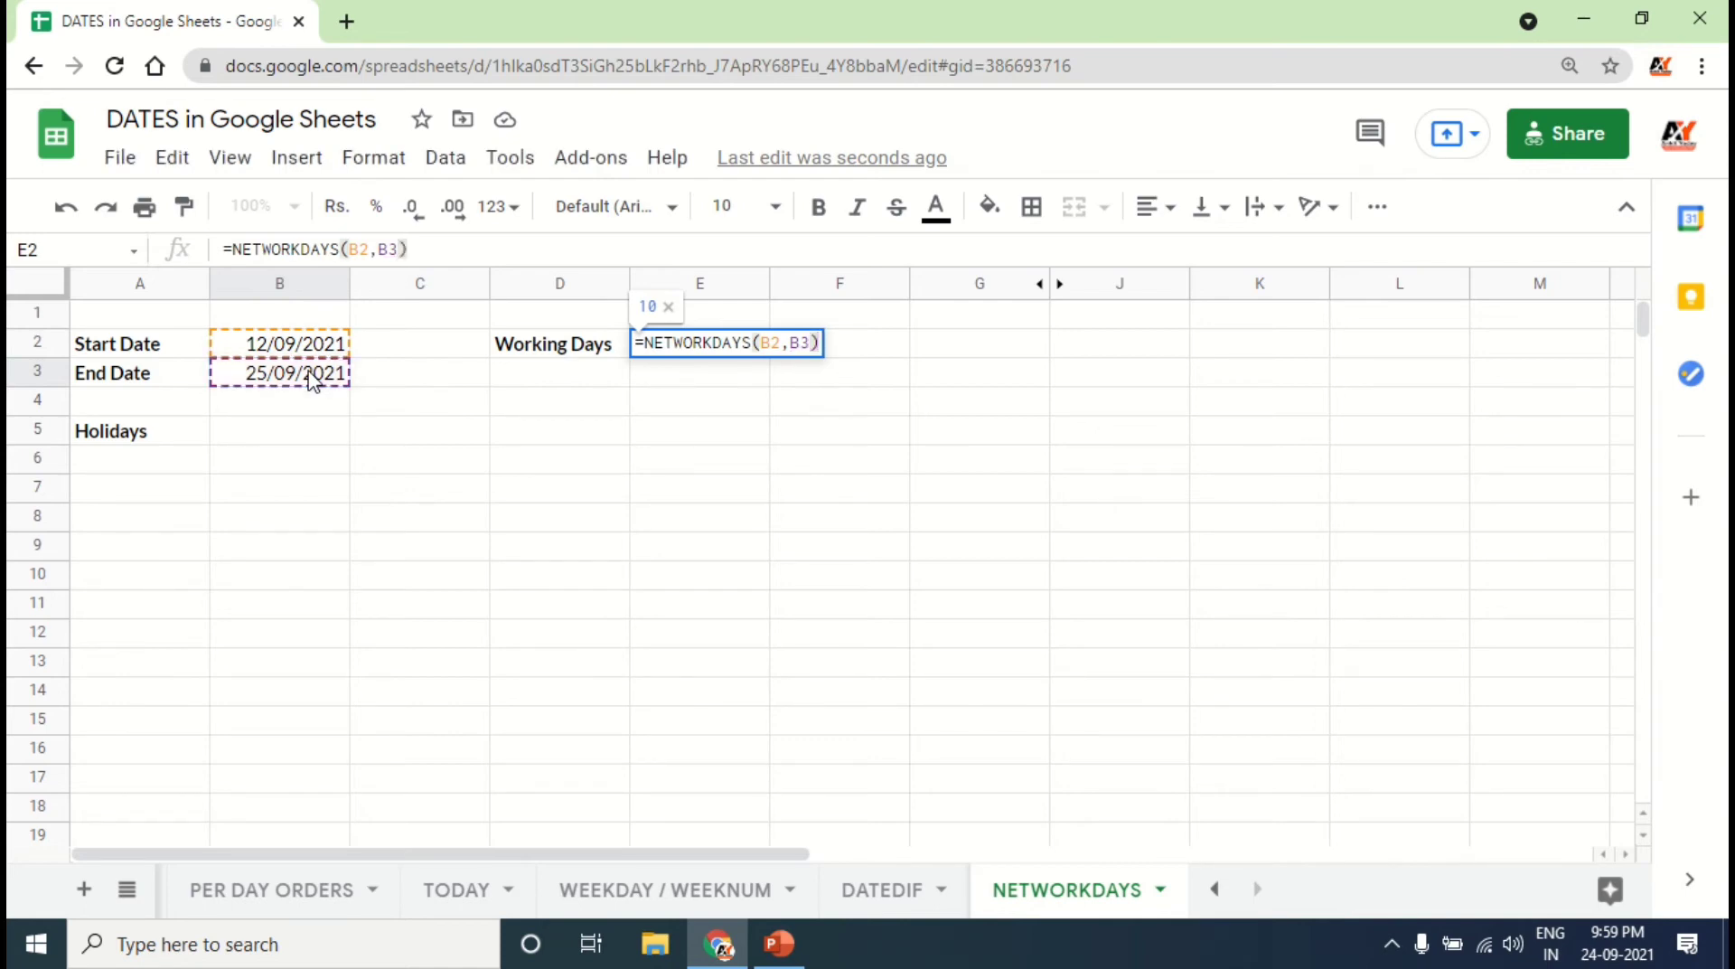
key("Return")
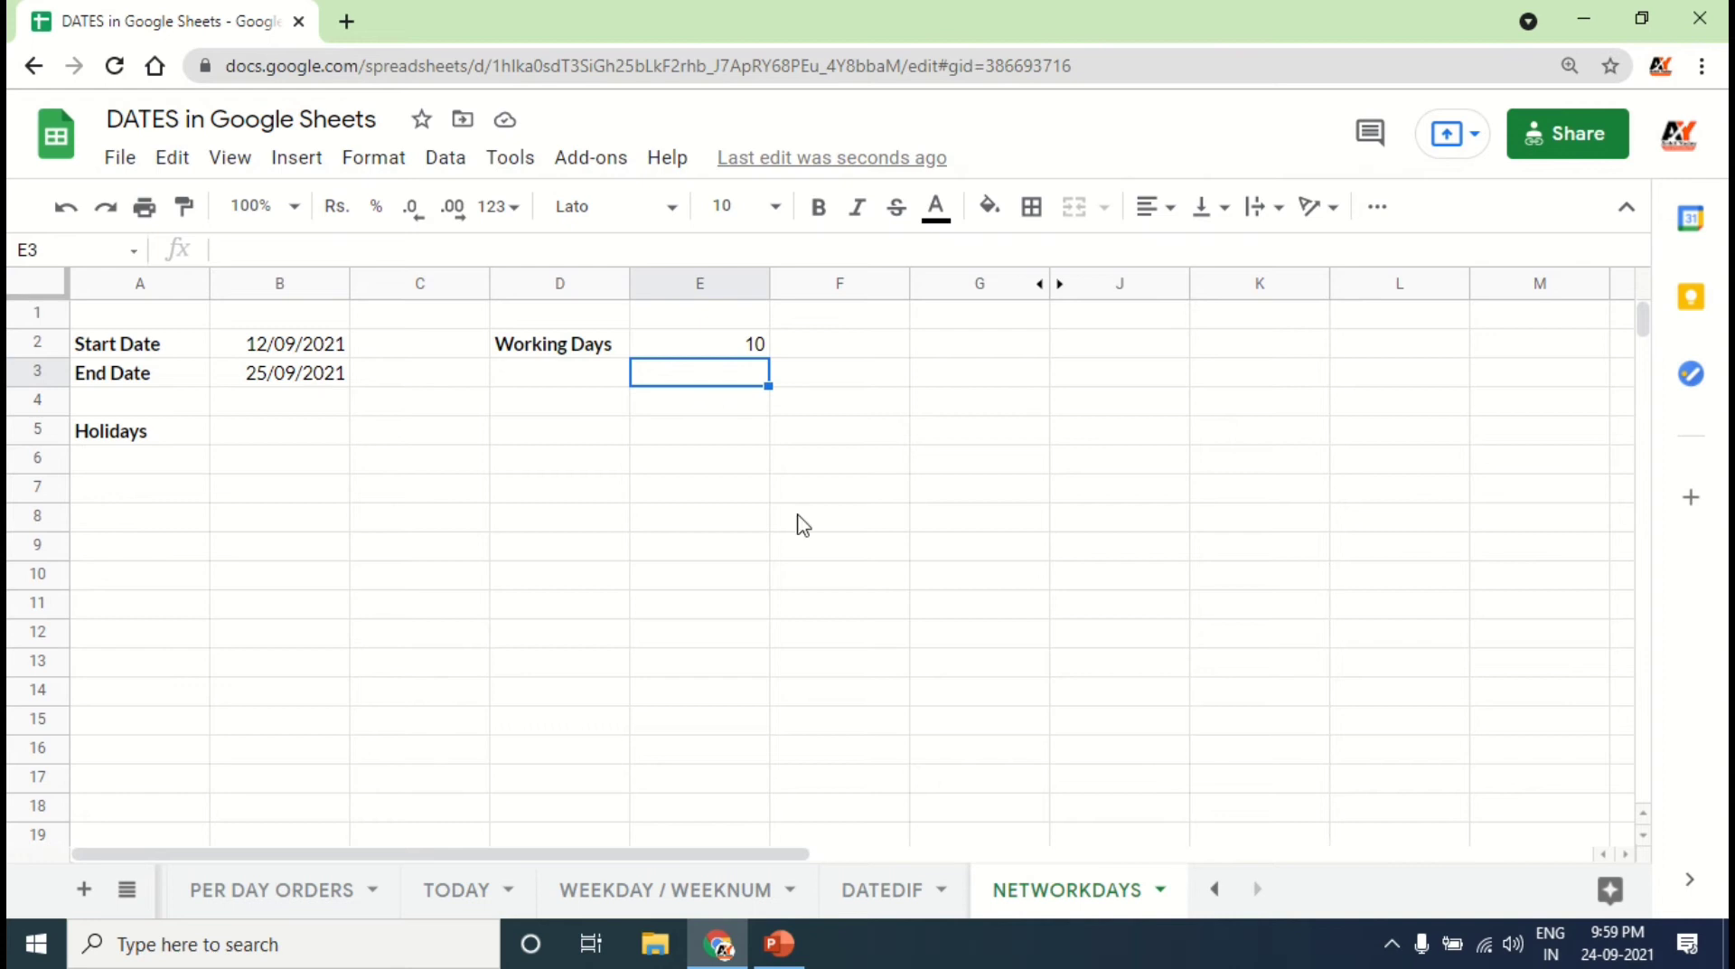
Step: Compare the working days result in E2 with the weekdays and weekends in the system's September 2021 calendar
left_click(1687, 944)
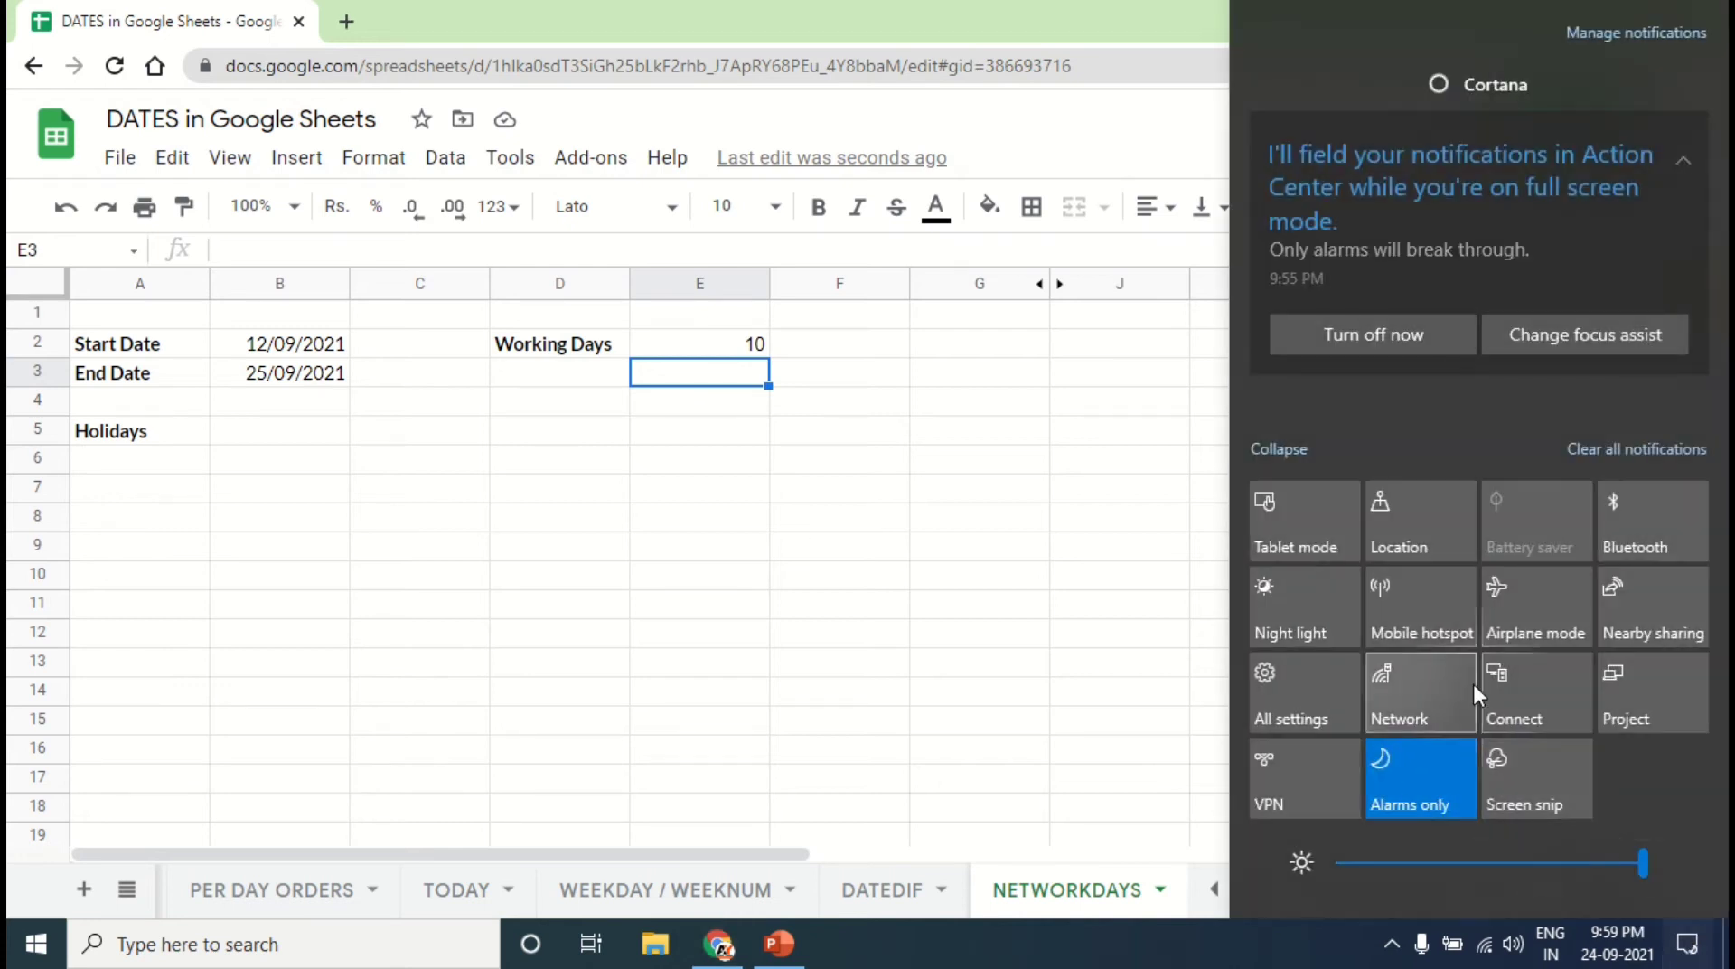
left_click(1617, 942)
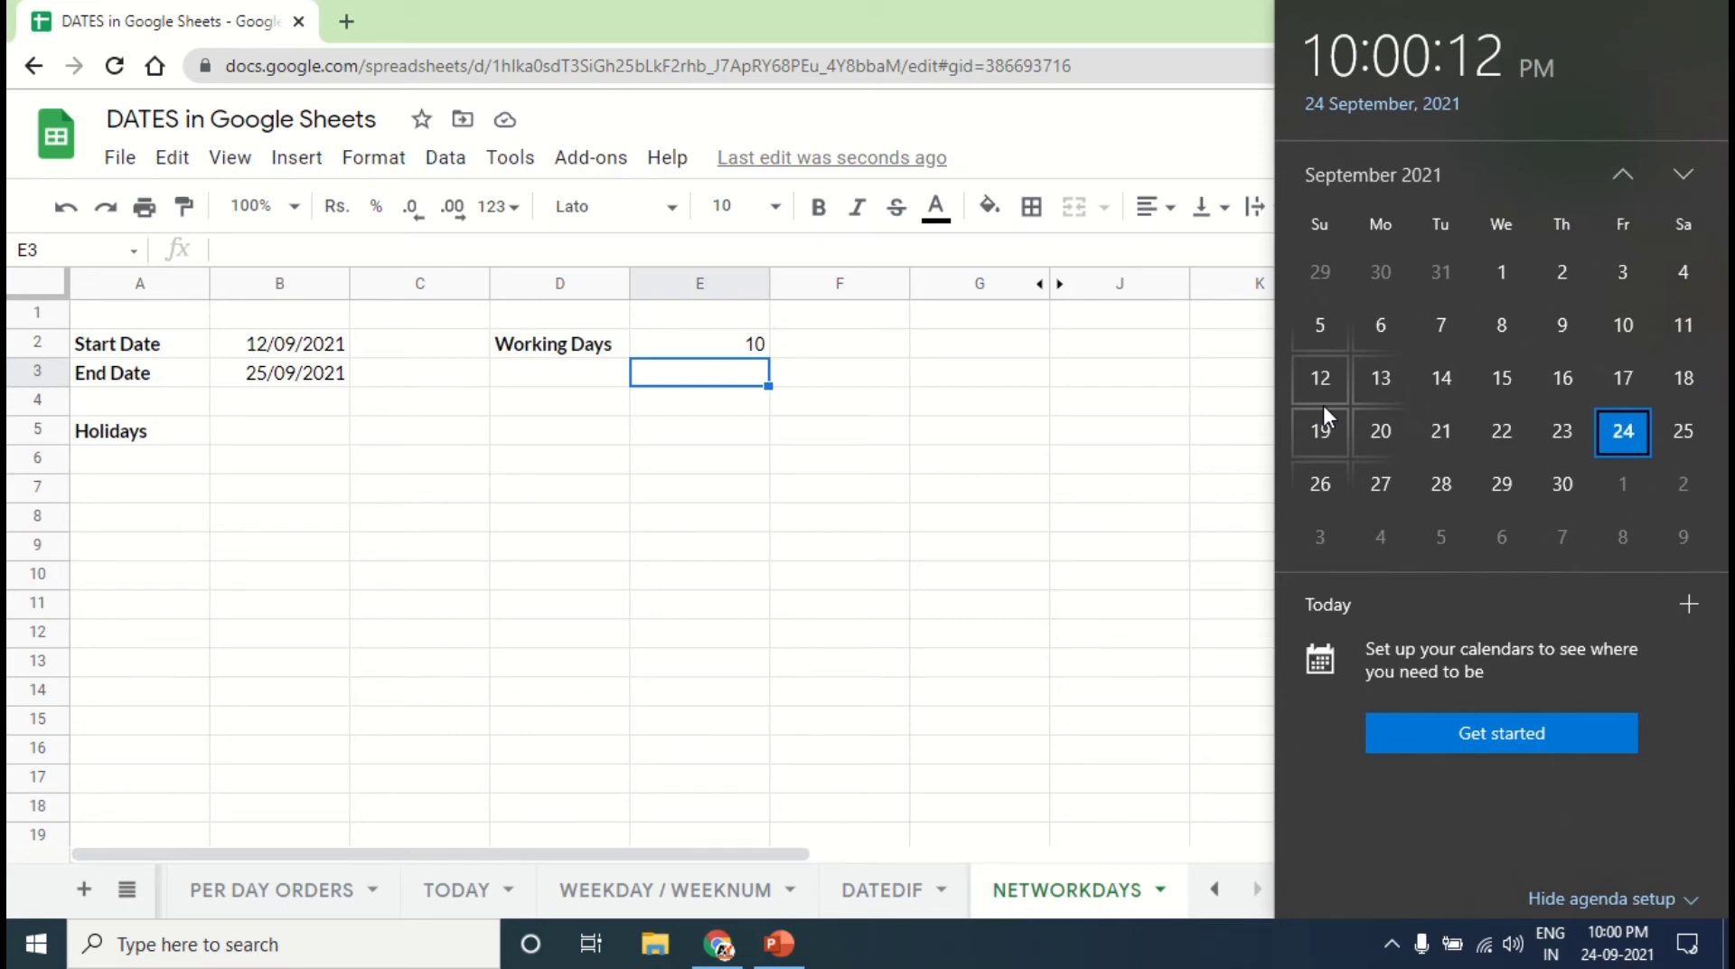
left_click(268, 398)
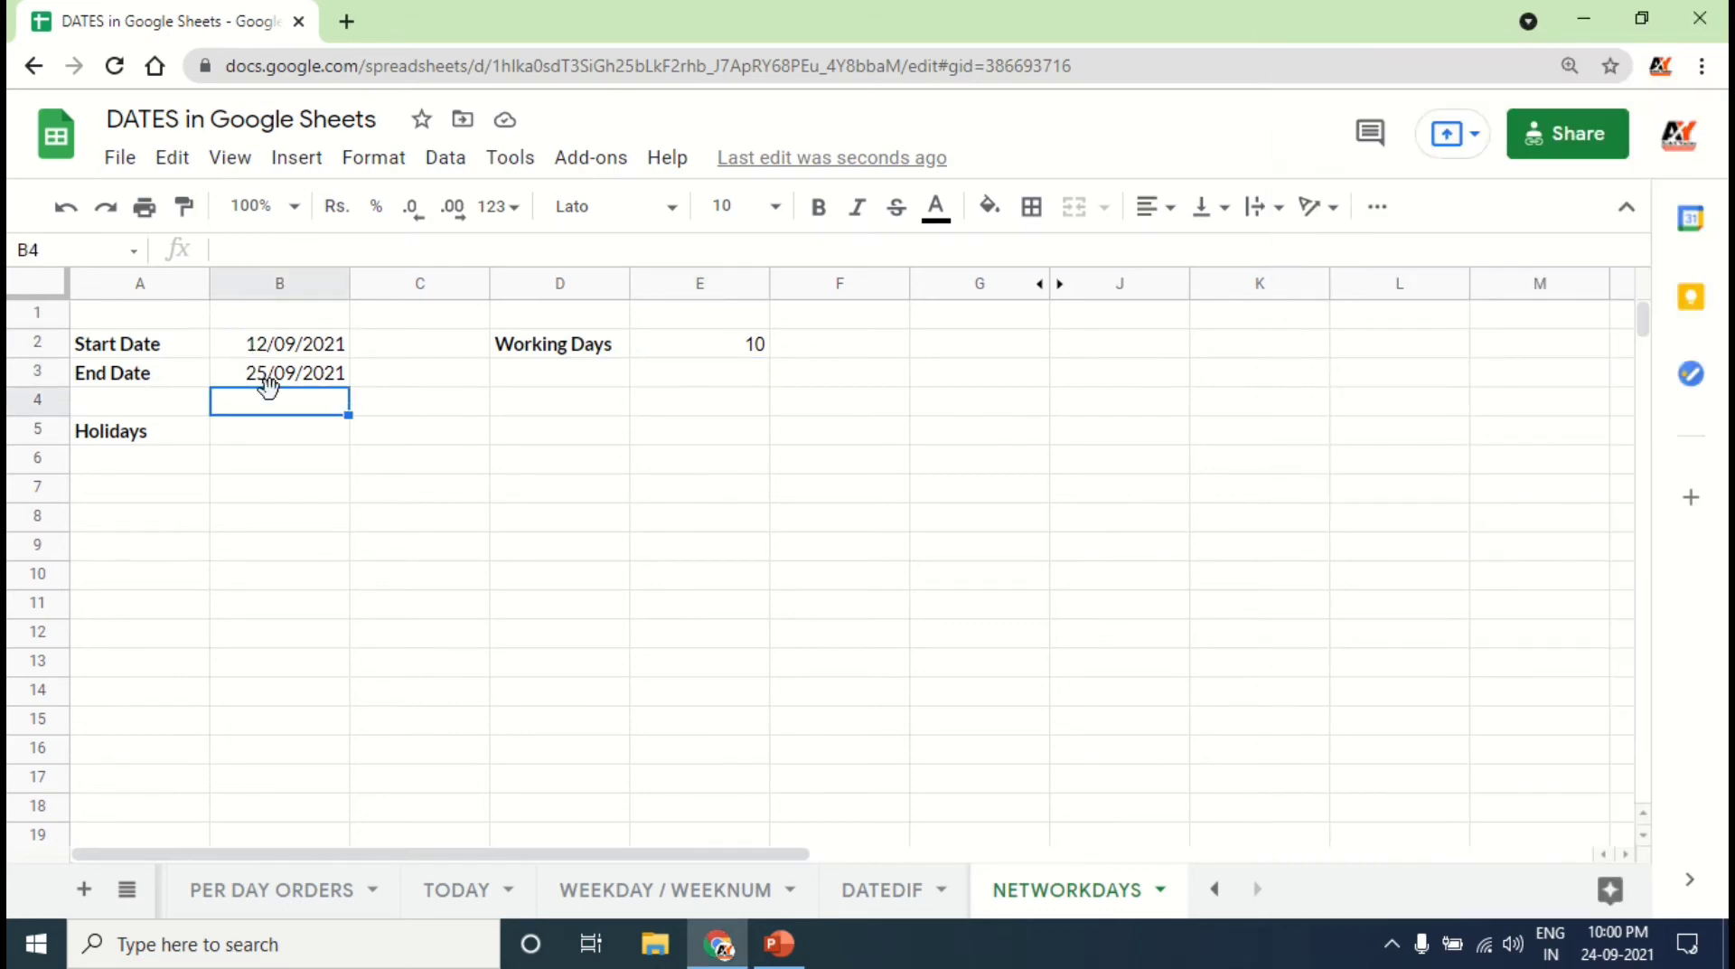
left_click(735, 351)
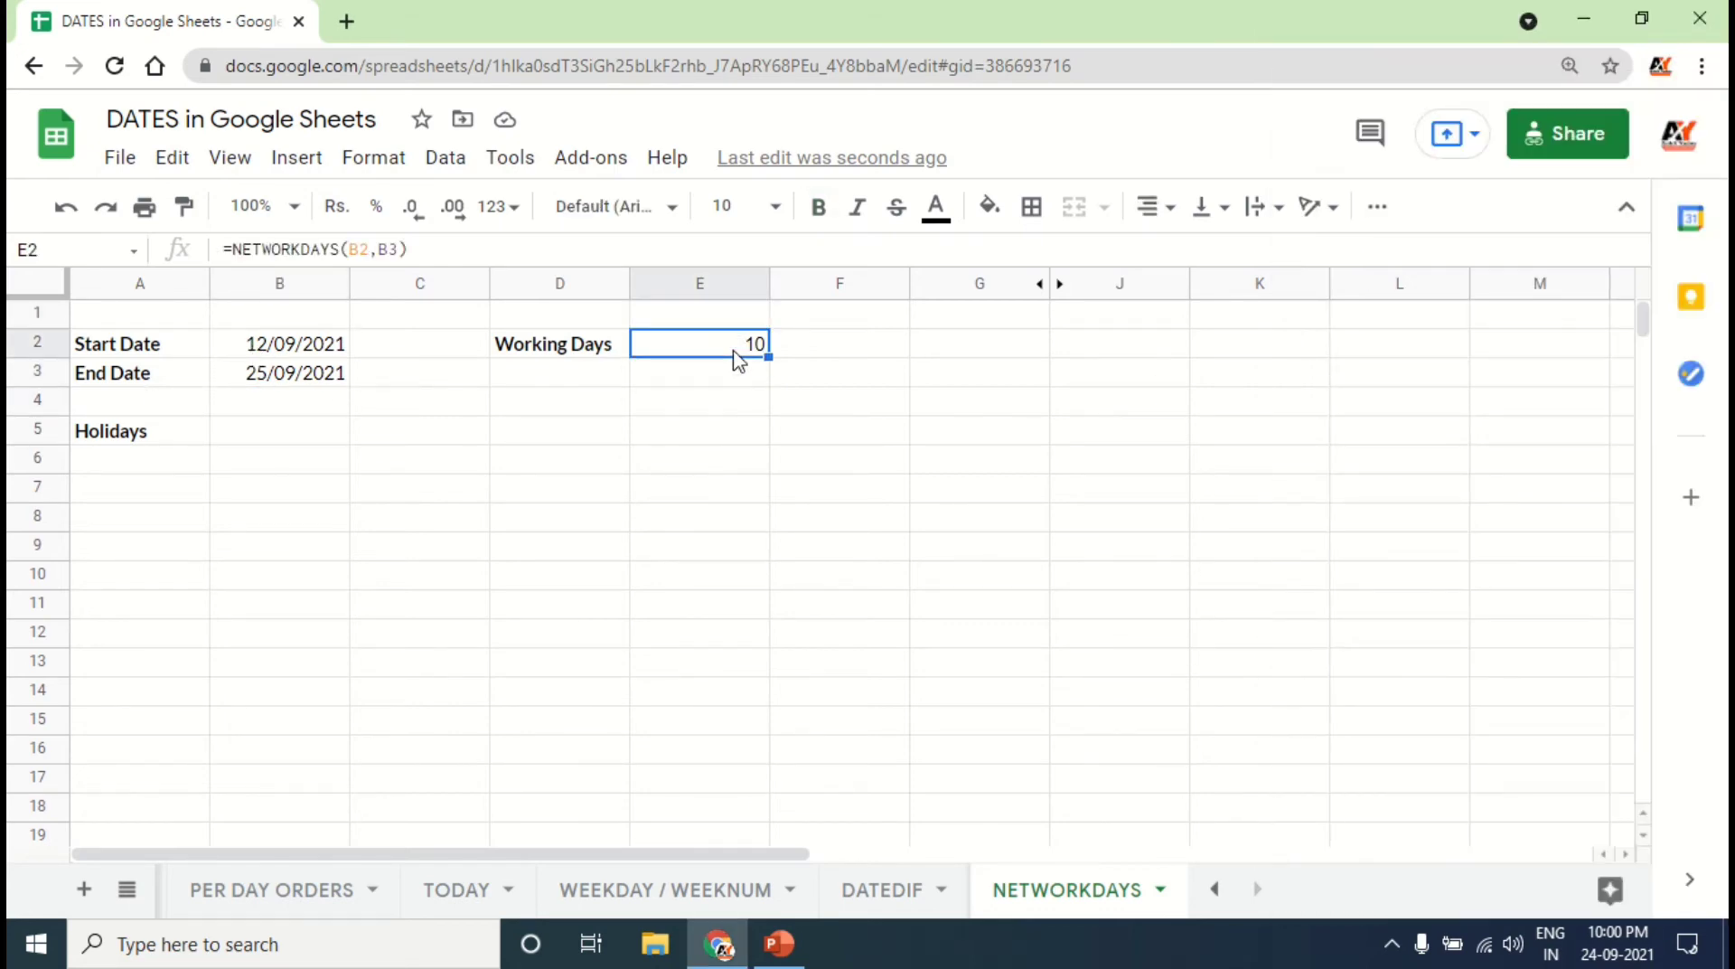
Step: Enter 15-09-2021 as the first holiday date in cell B6 under the Holidays heading
left_click(248, 441)
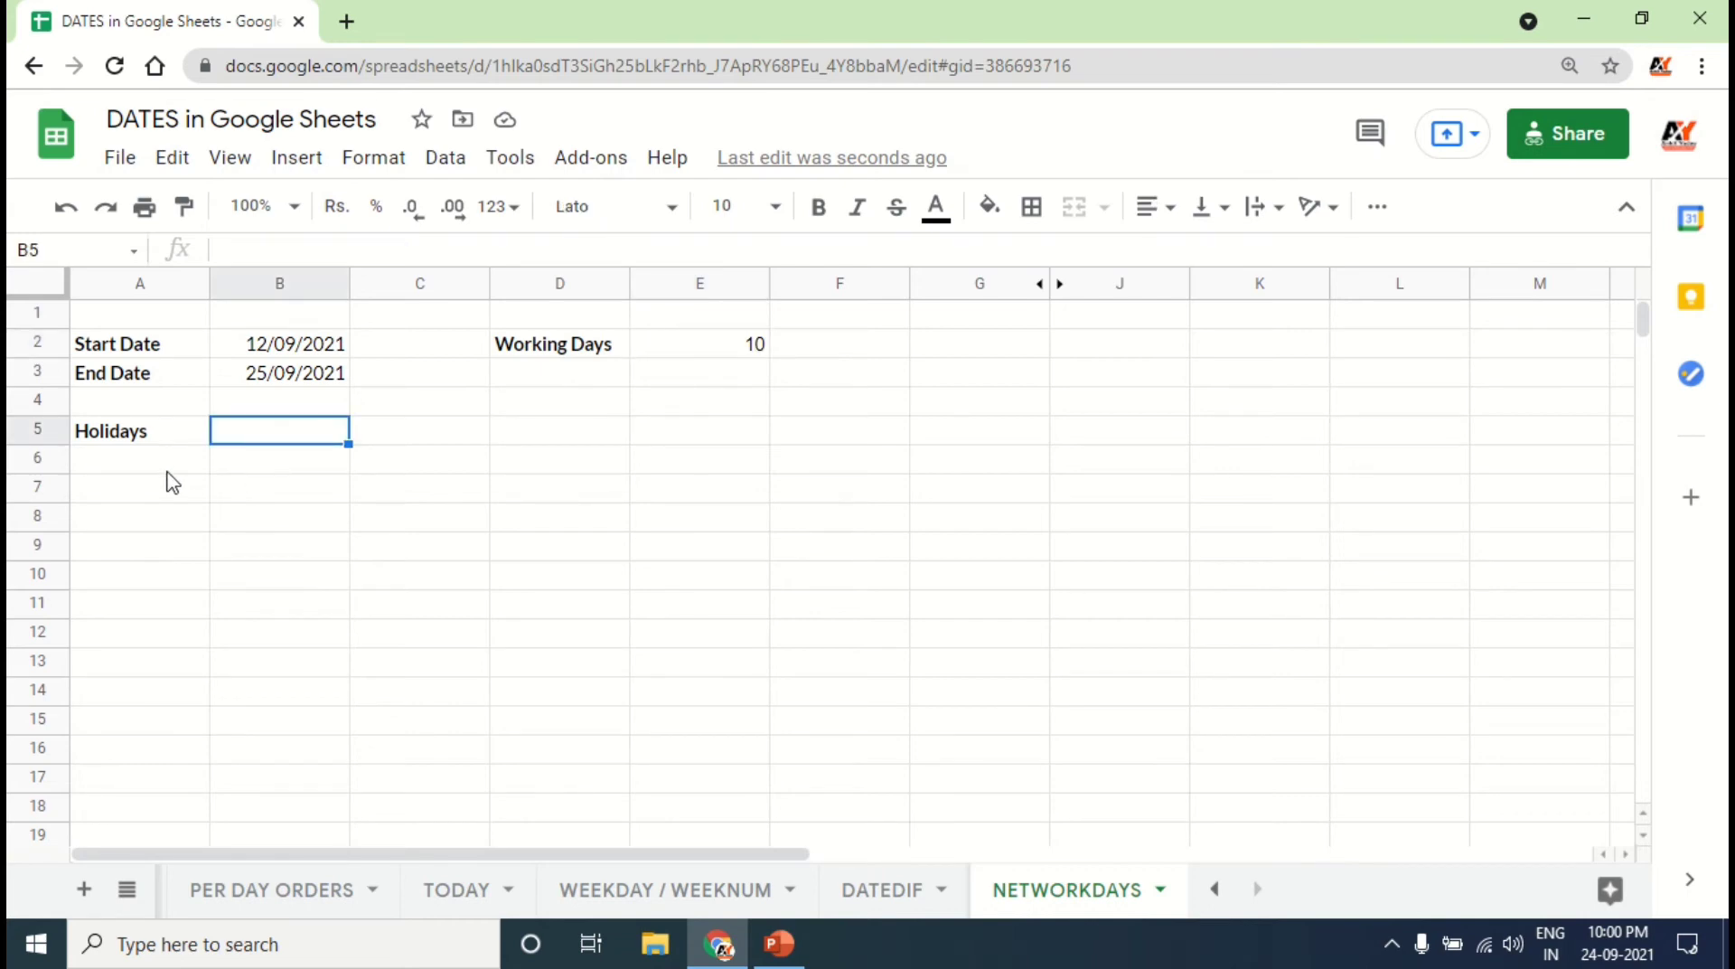
left_click(262, 354)
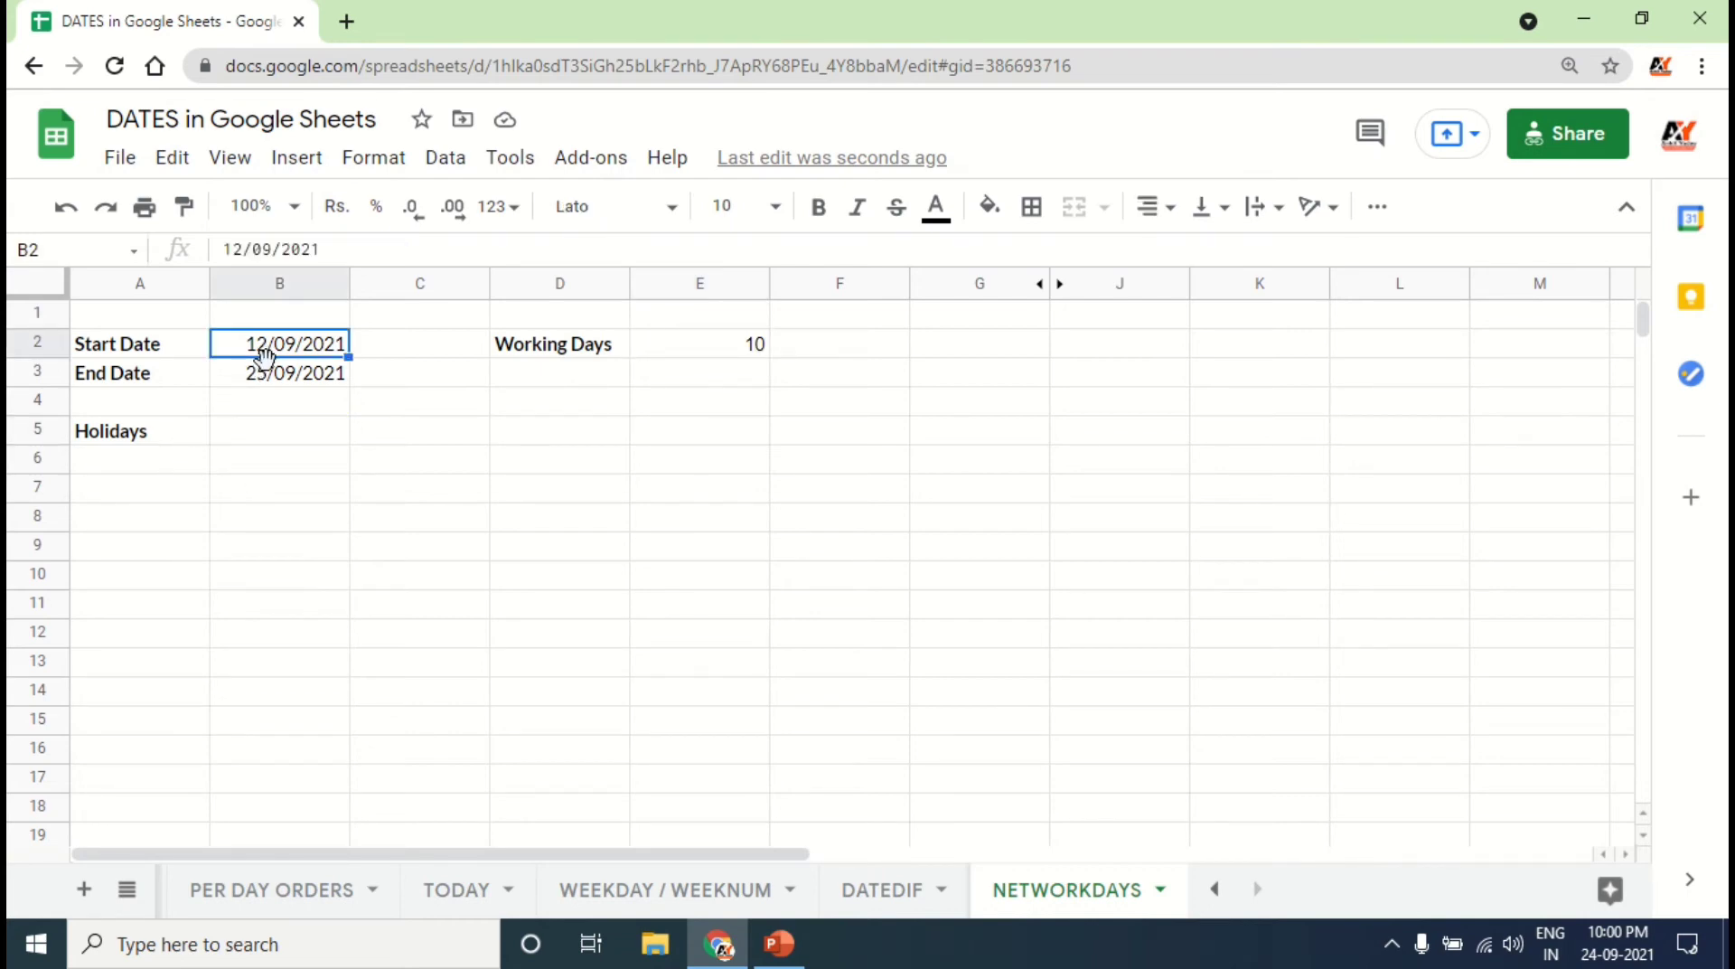
left_click(273, 378)
left_click(150, 478)
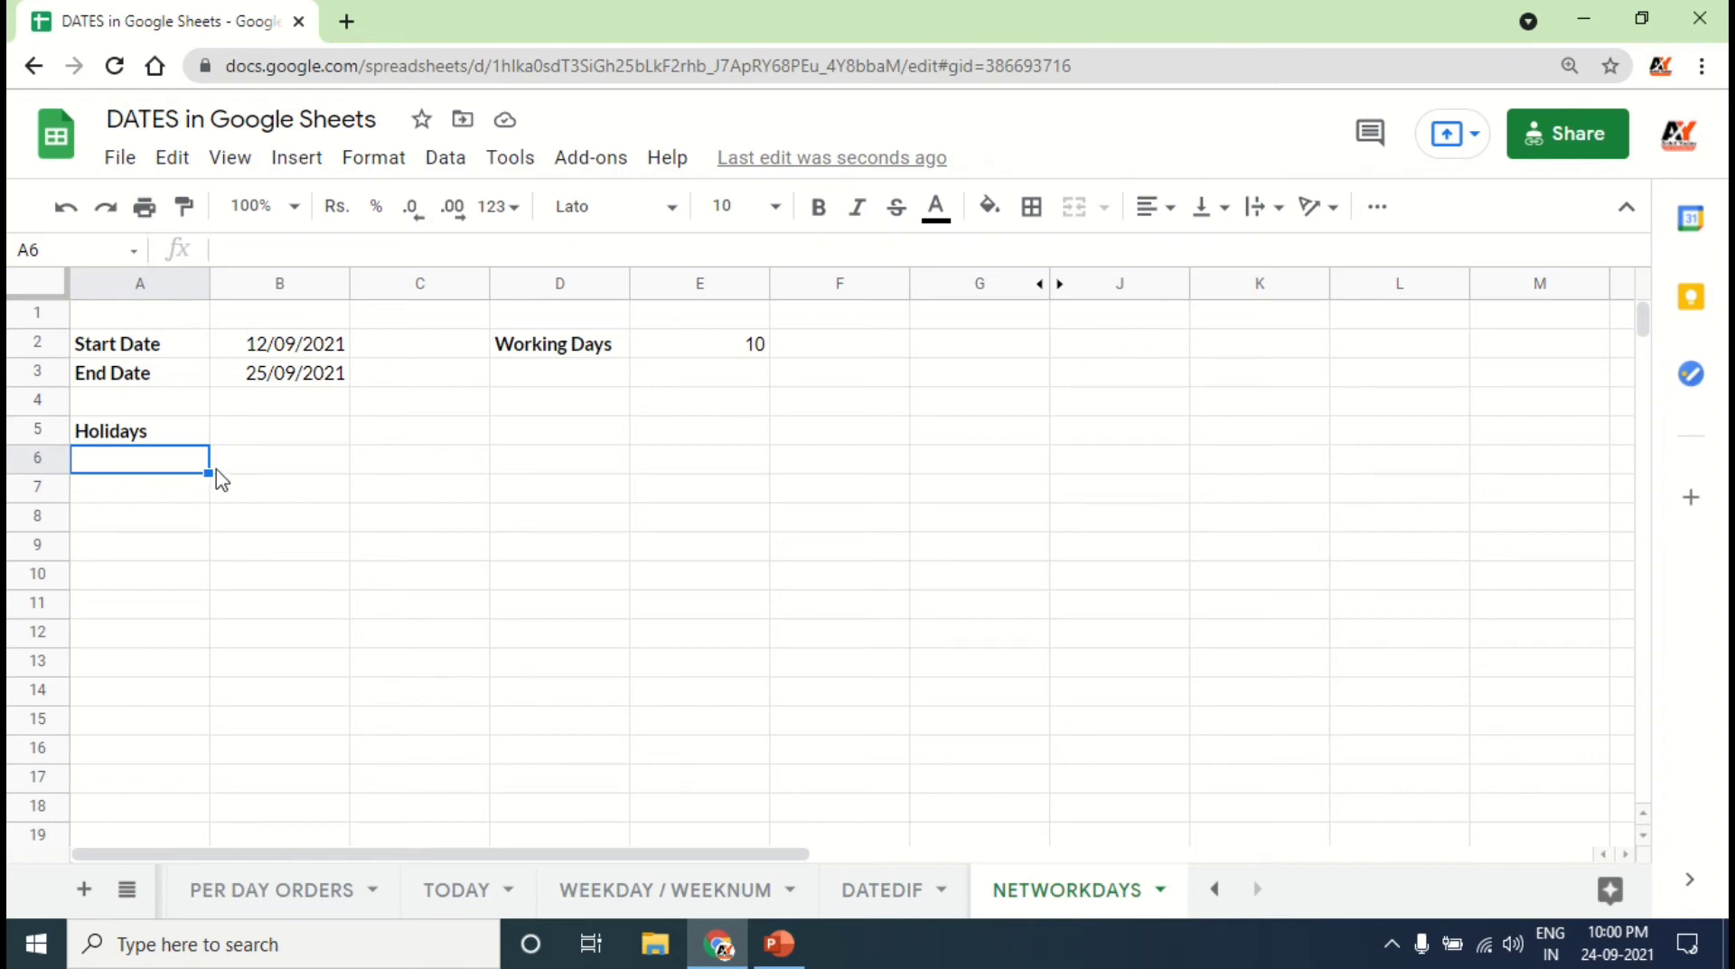
left_click(271, 470)
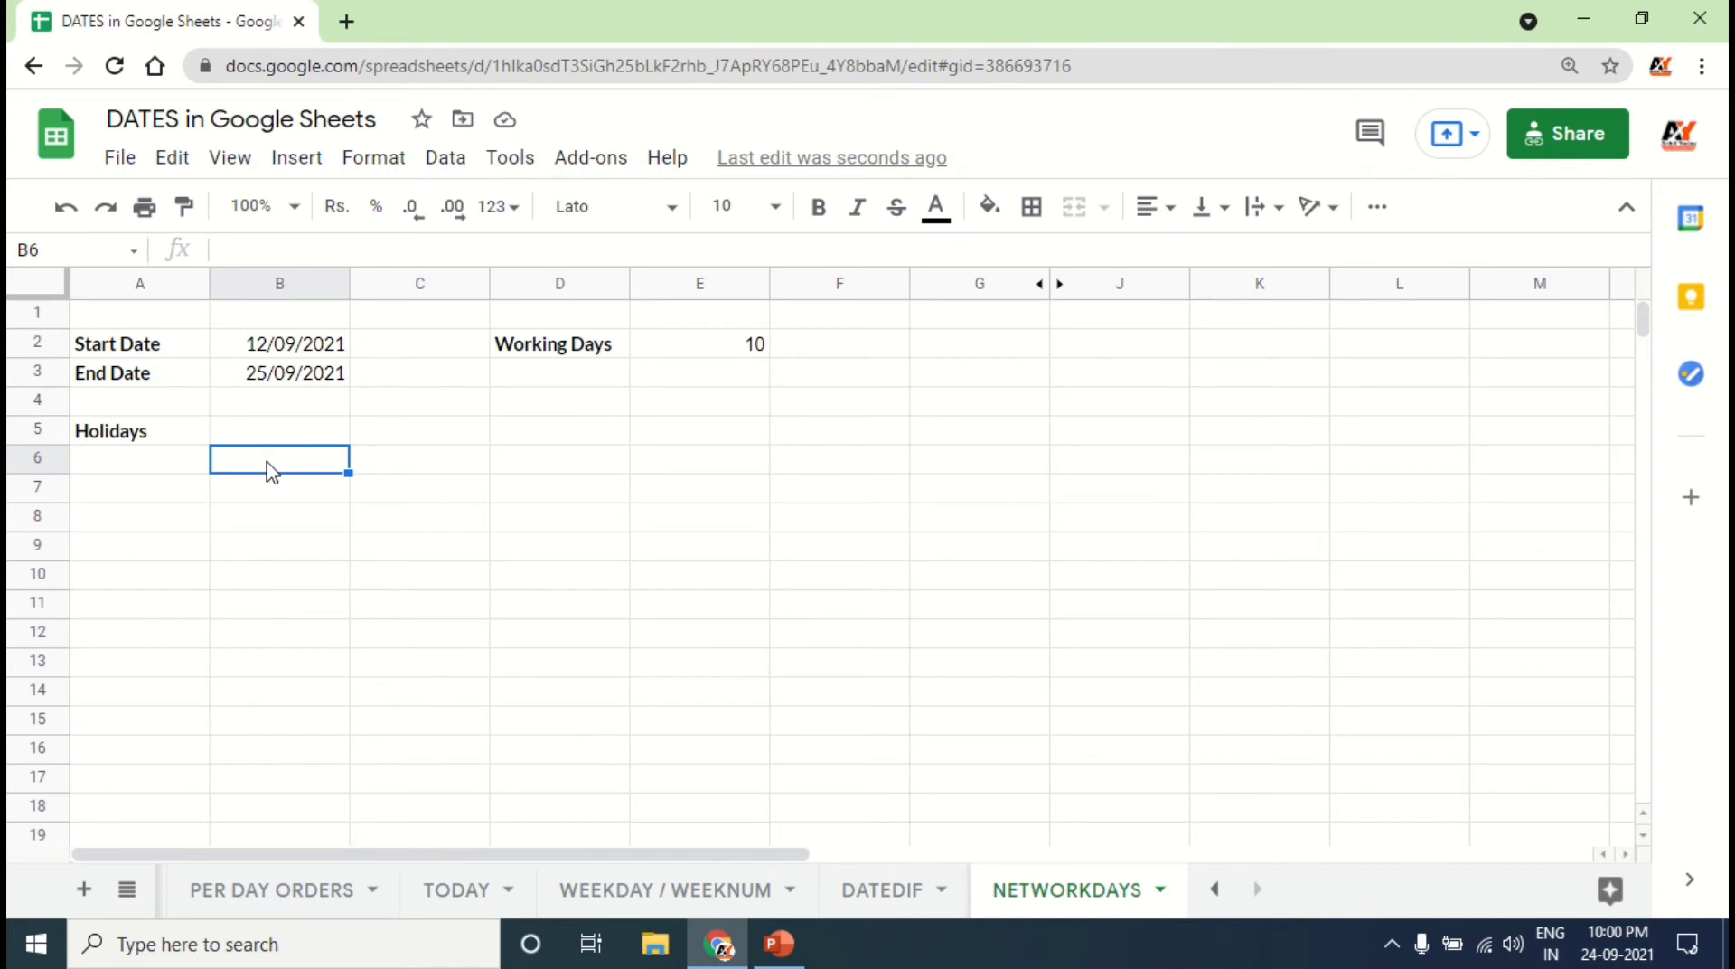
type("5-09-20")
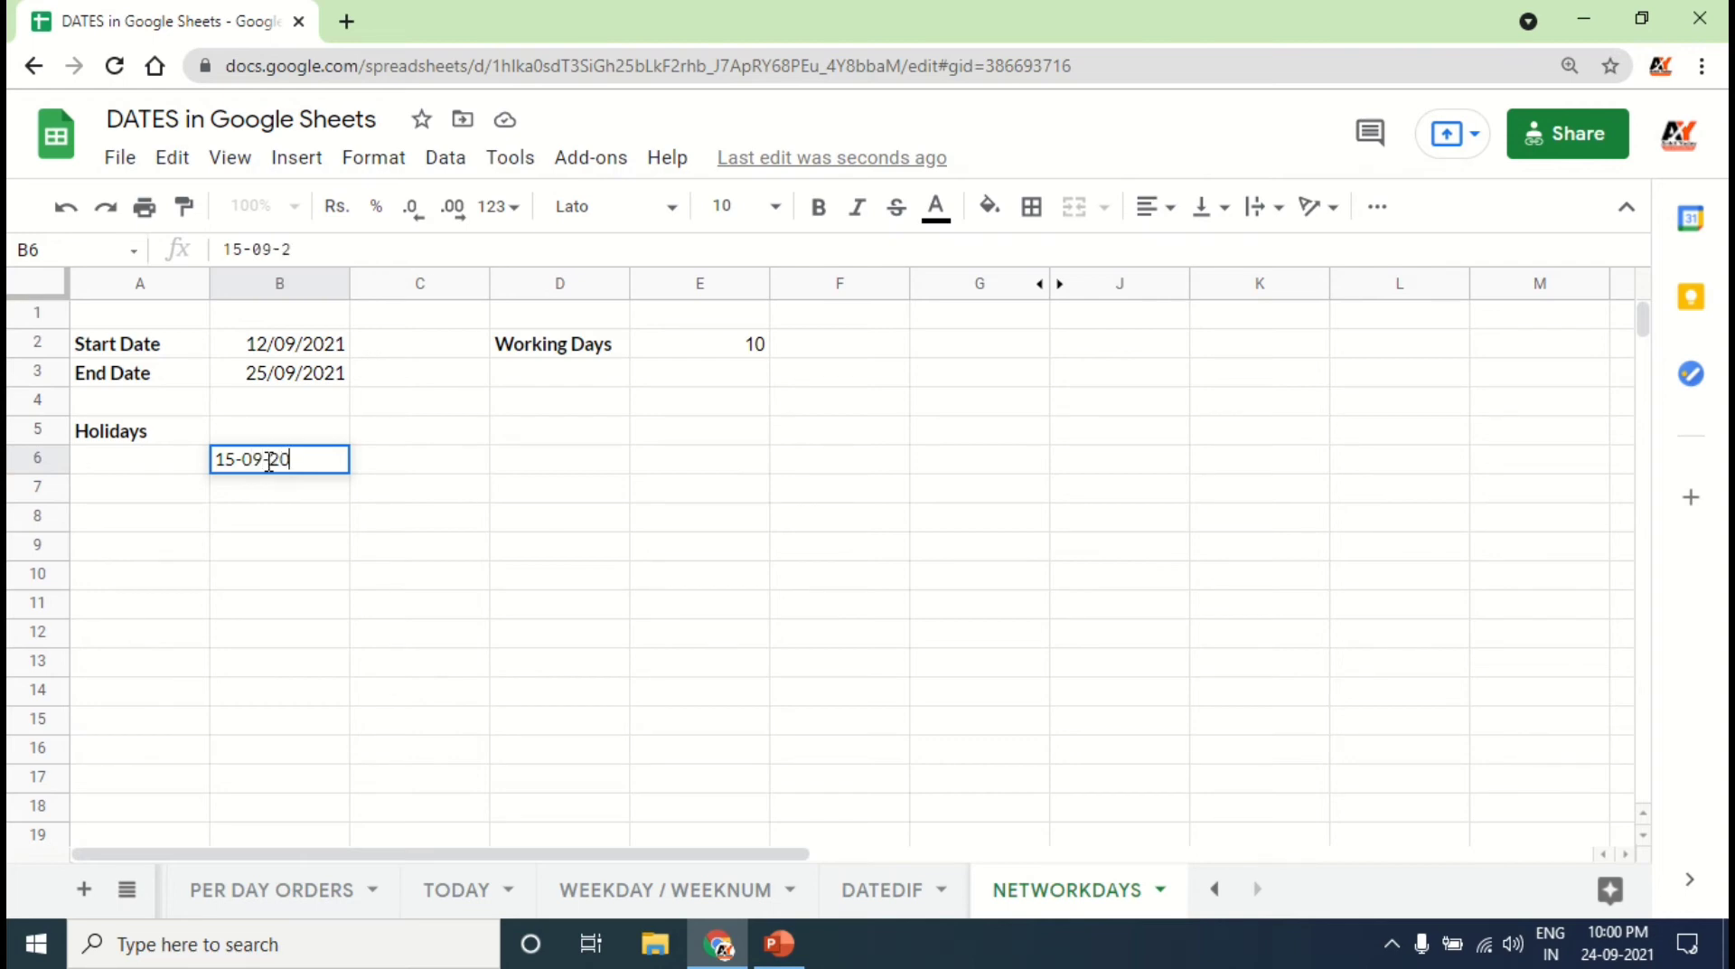
type("21")
key("Return")
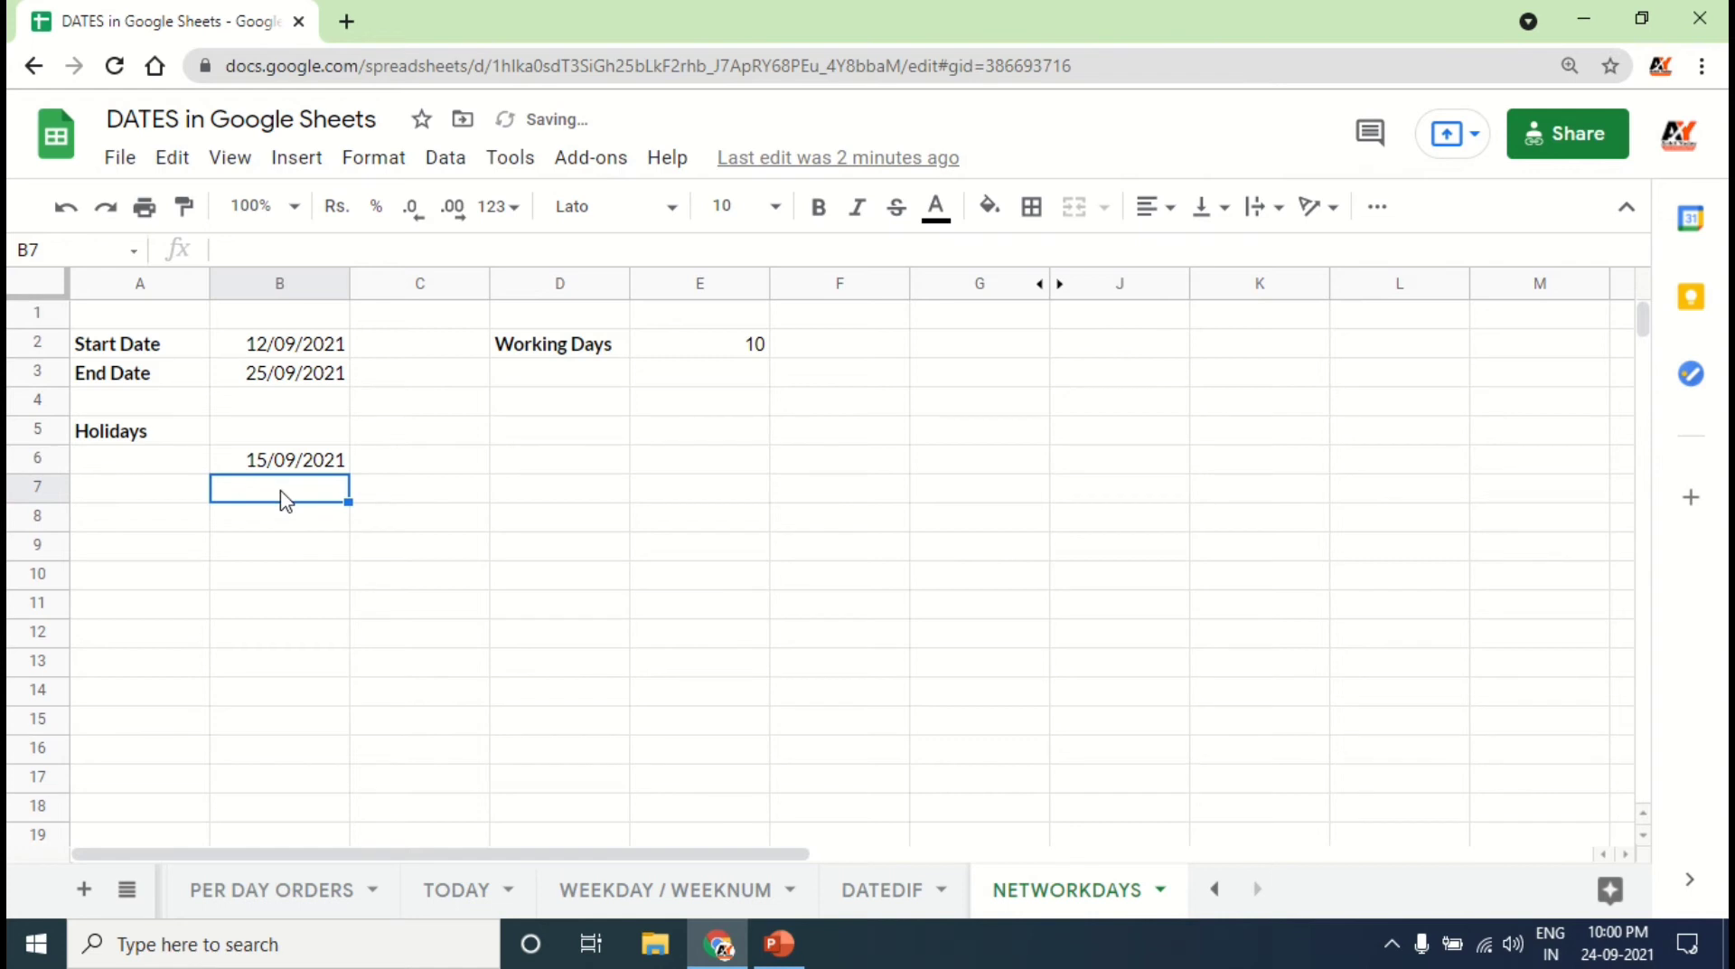
Step: Enter 13-09-2021 as the second holiday date in cell B7
type("13")
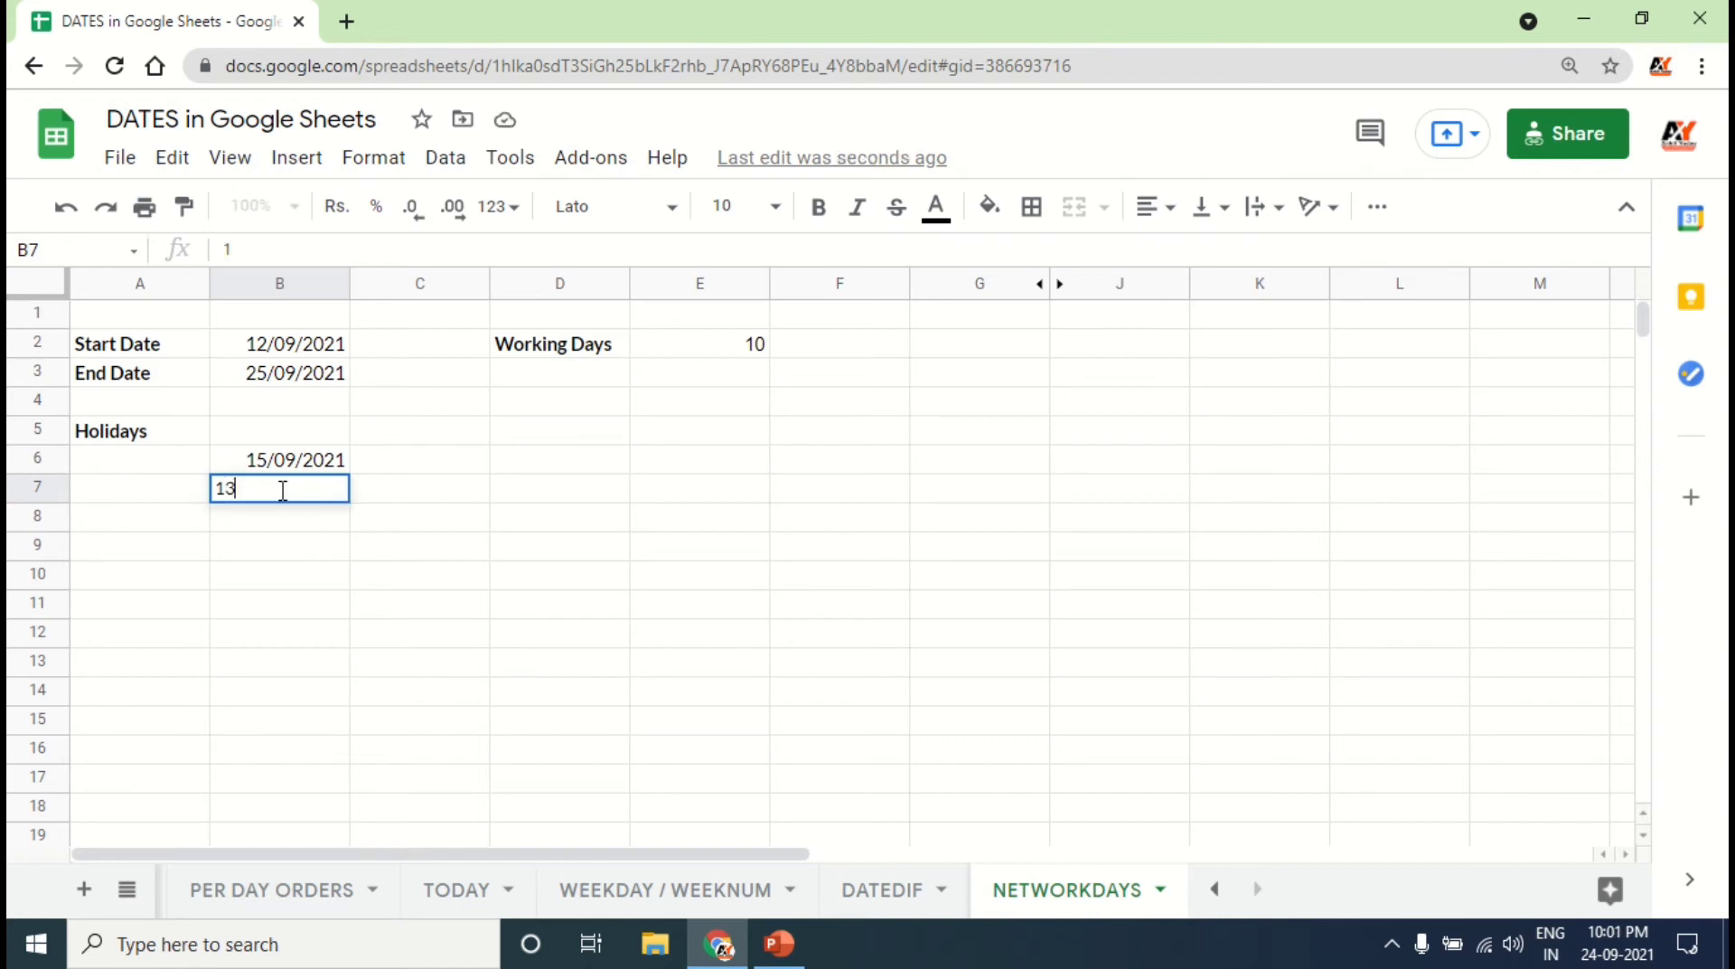
key("BackSpace")
key("BackSpace")
type("13-09-2021")
key("Return")
Step: Label the first holiday date as Holiday 1 in cell A6
left_click(131, 475)
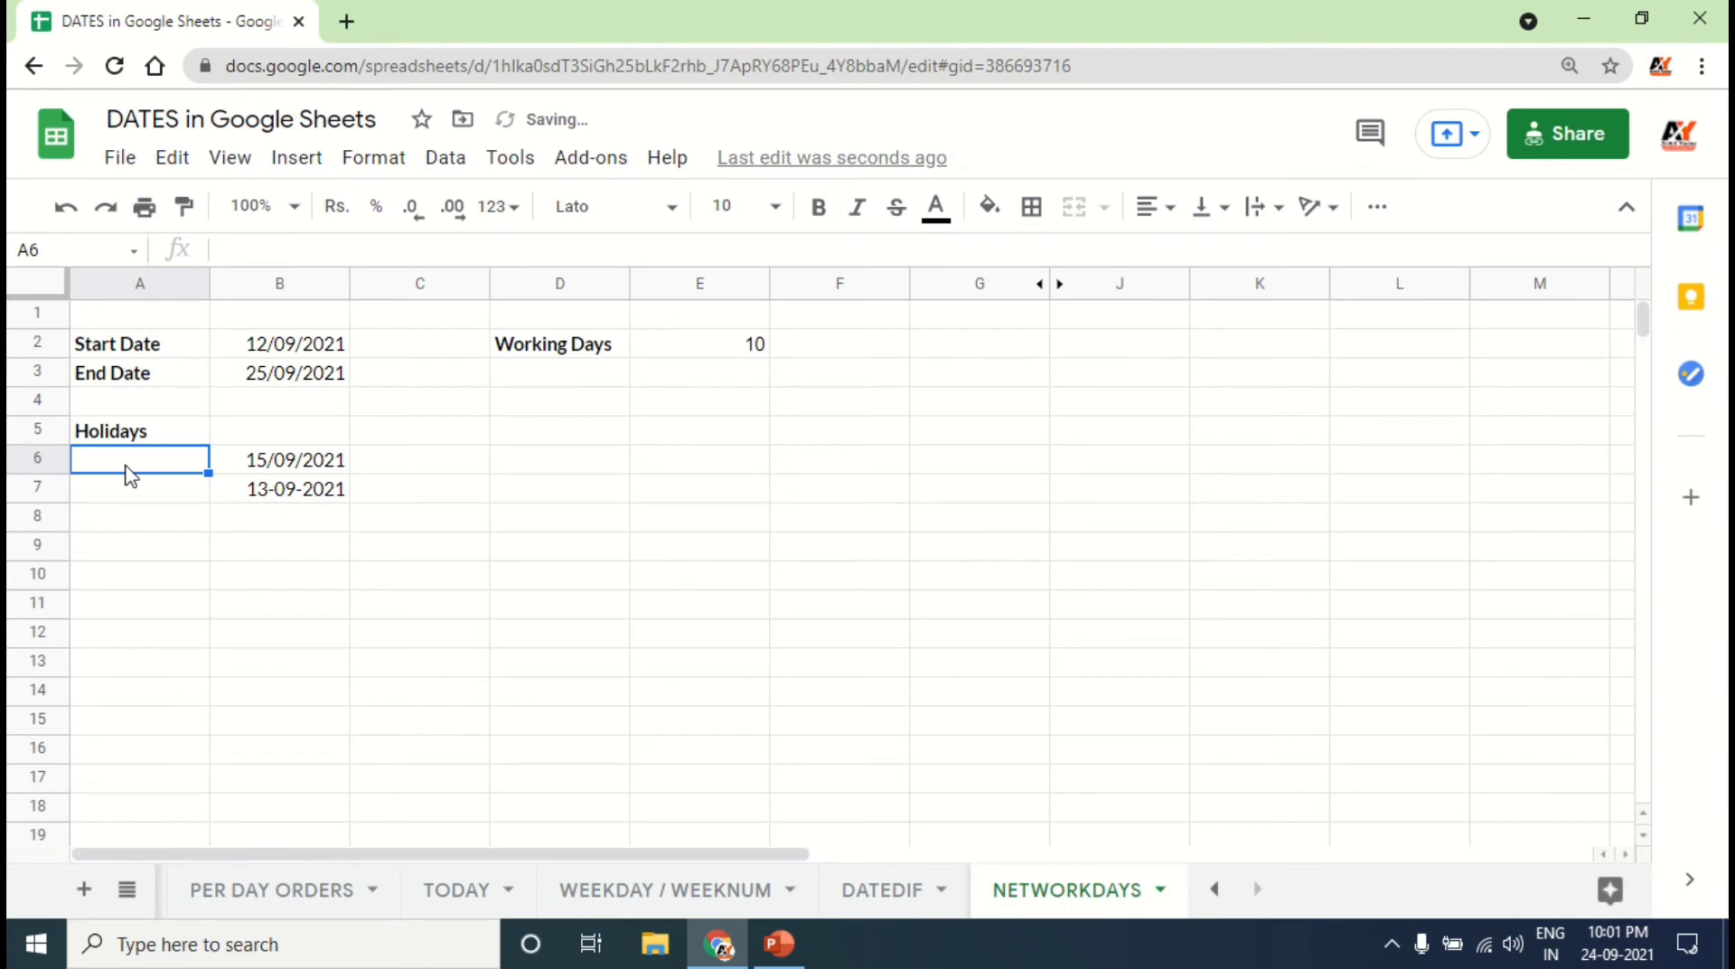
type("Fun")
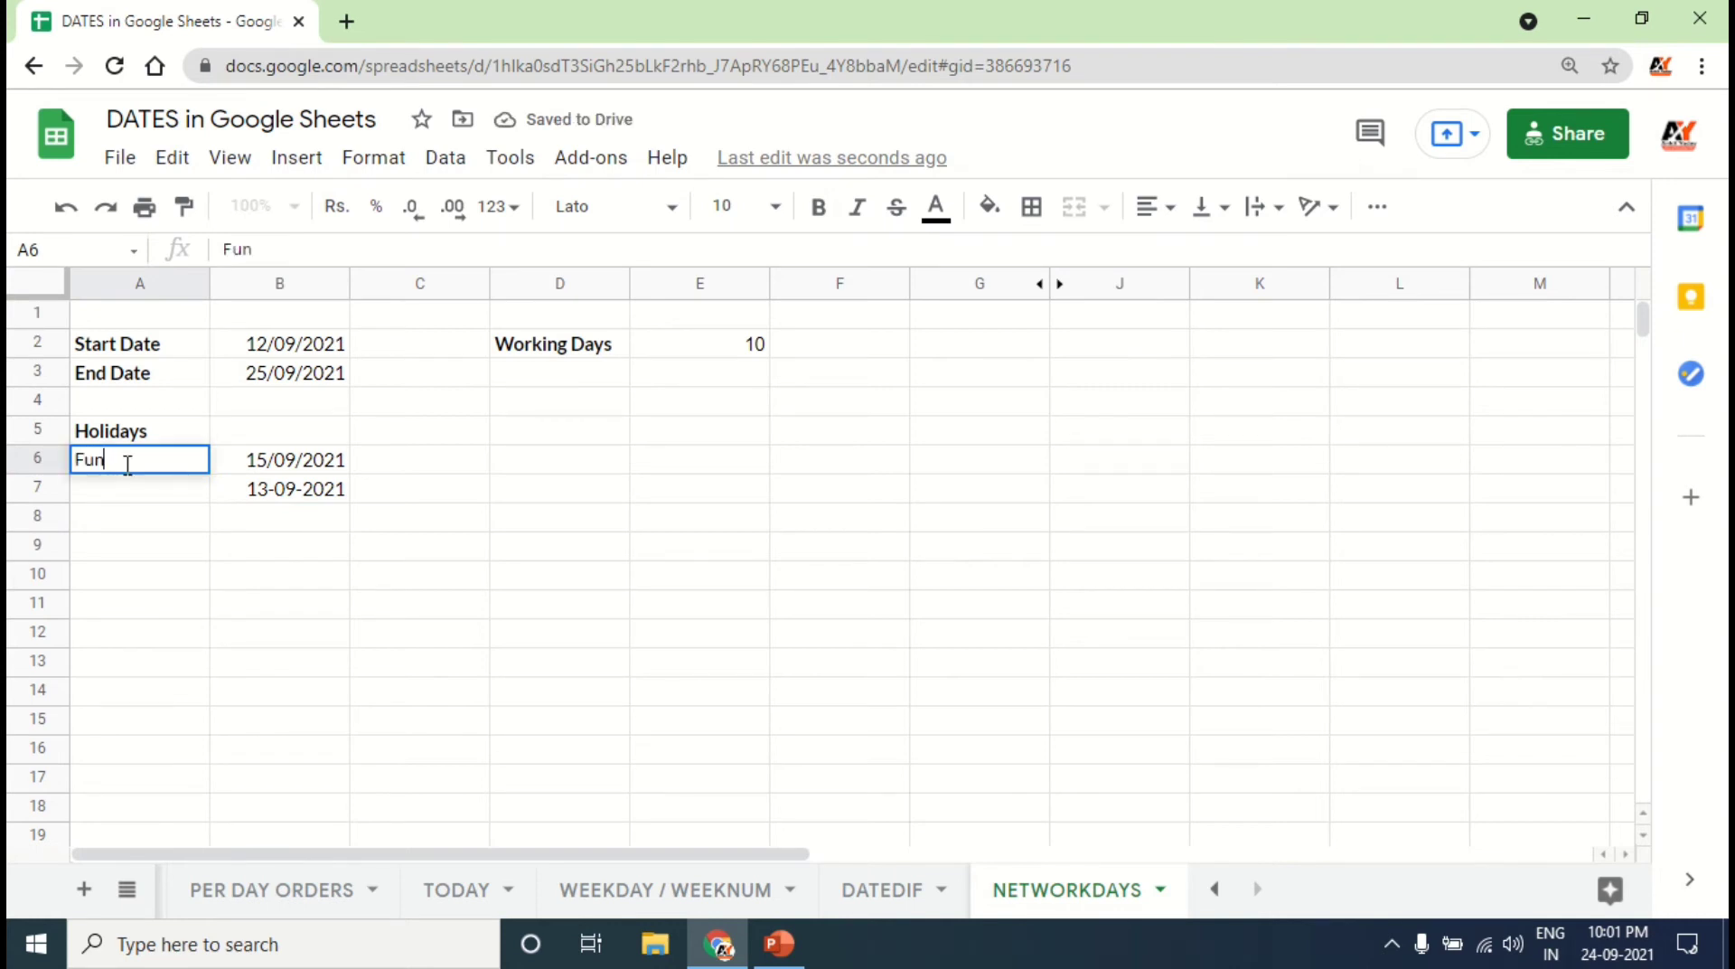
type("cto")
key("BackSpace")
key("BackSpace")
key("BackSpace")
key("BackSpace")
type("Hol")
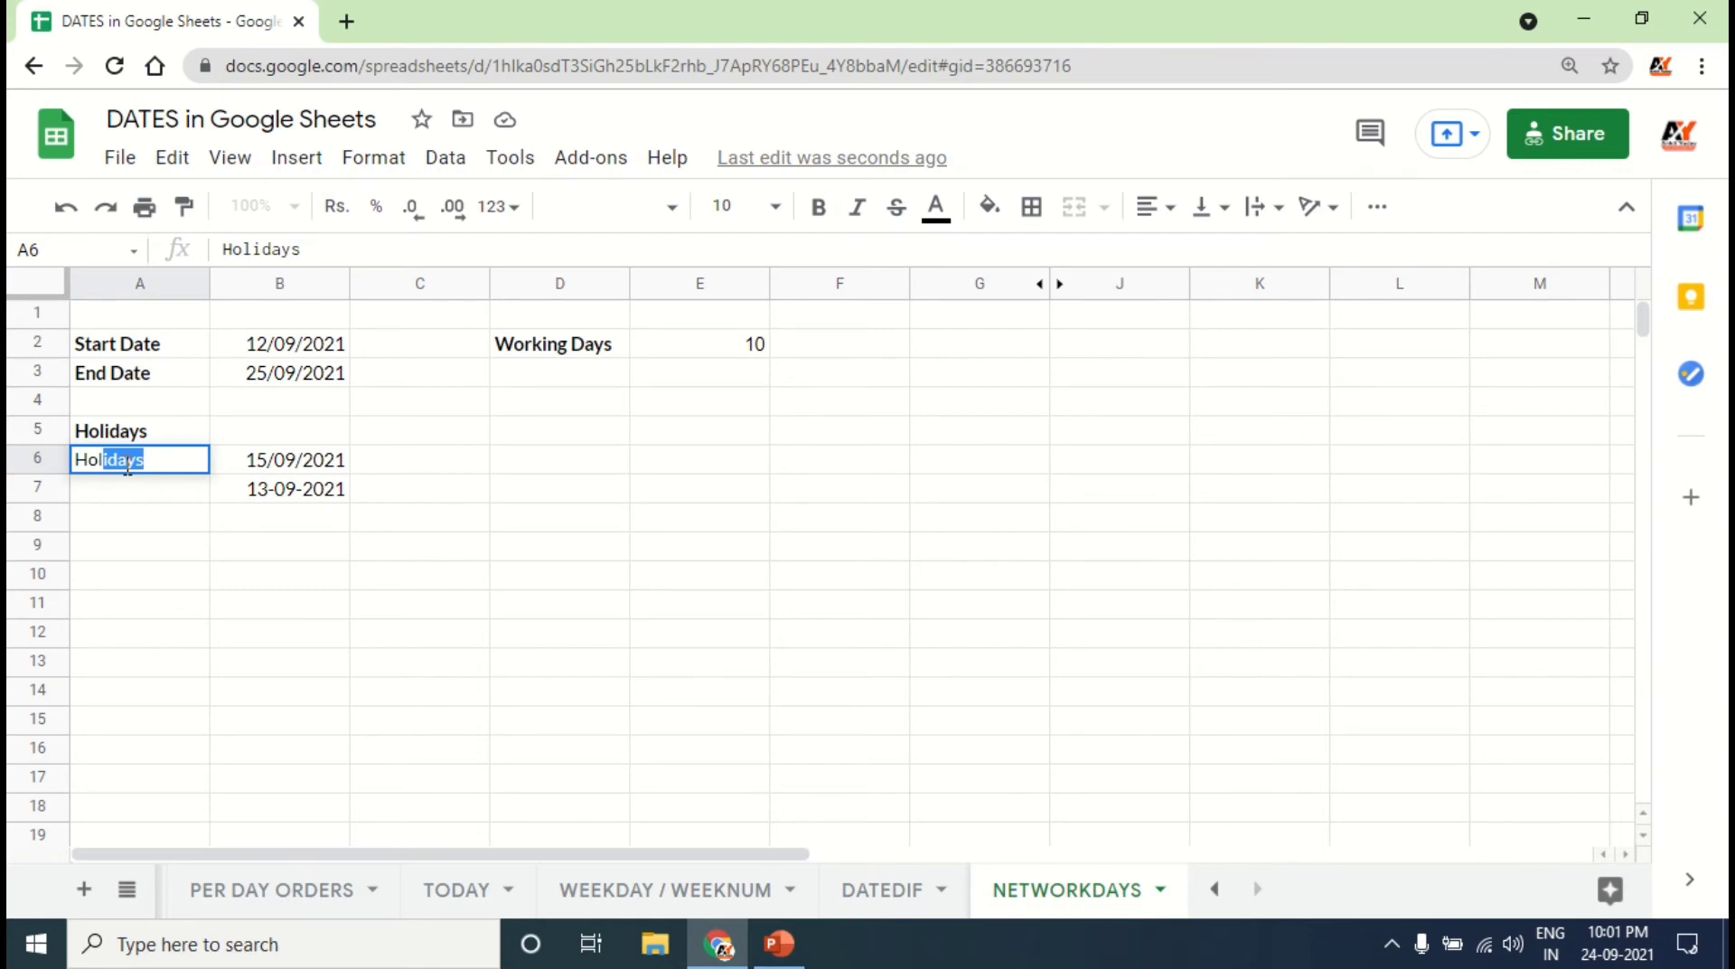
type("iday 1")
key("Return")
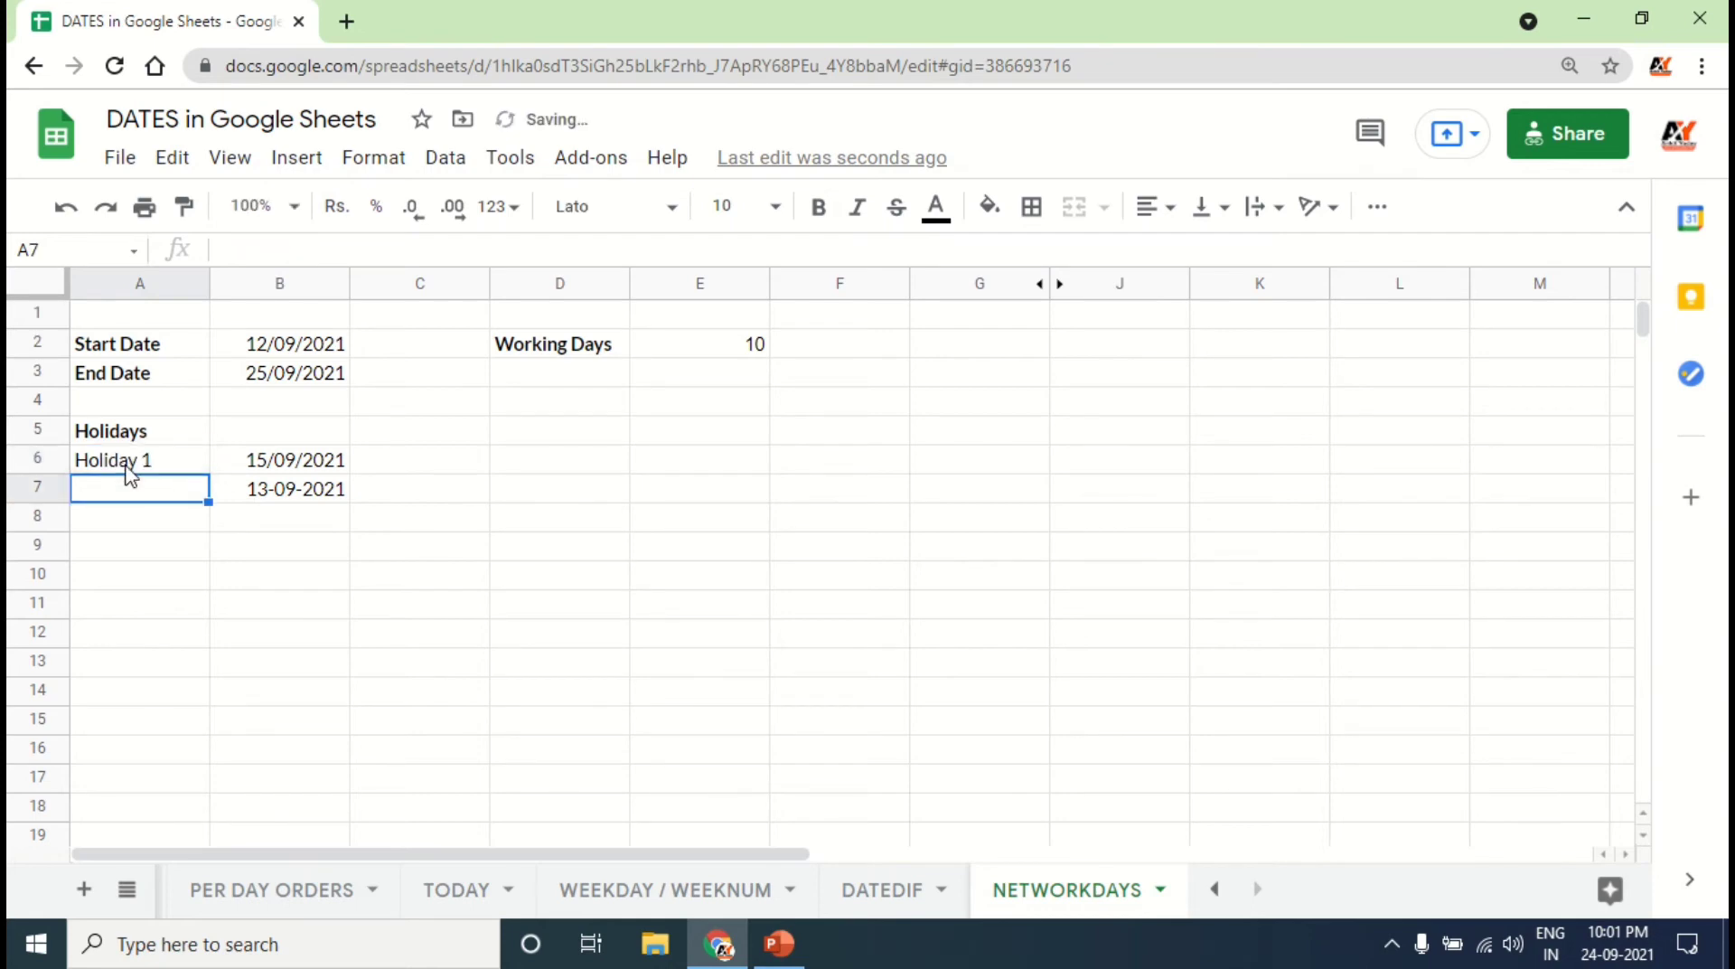
Step: Fill the Holiday 1 label down one row so that A7 reads Holiday 2
left_click(192, 472)
left_click_drag(209, 474, 209, 500)
left_click(165, 495)
left_click(291, 459)
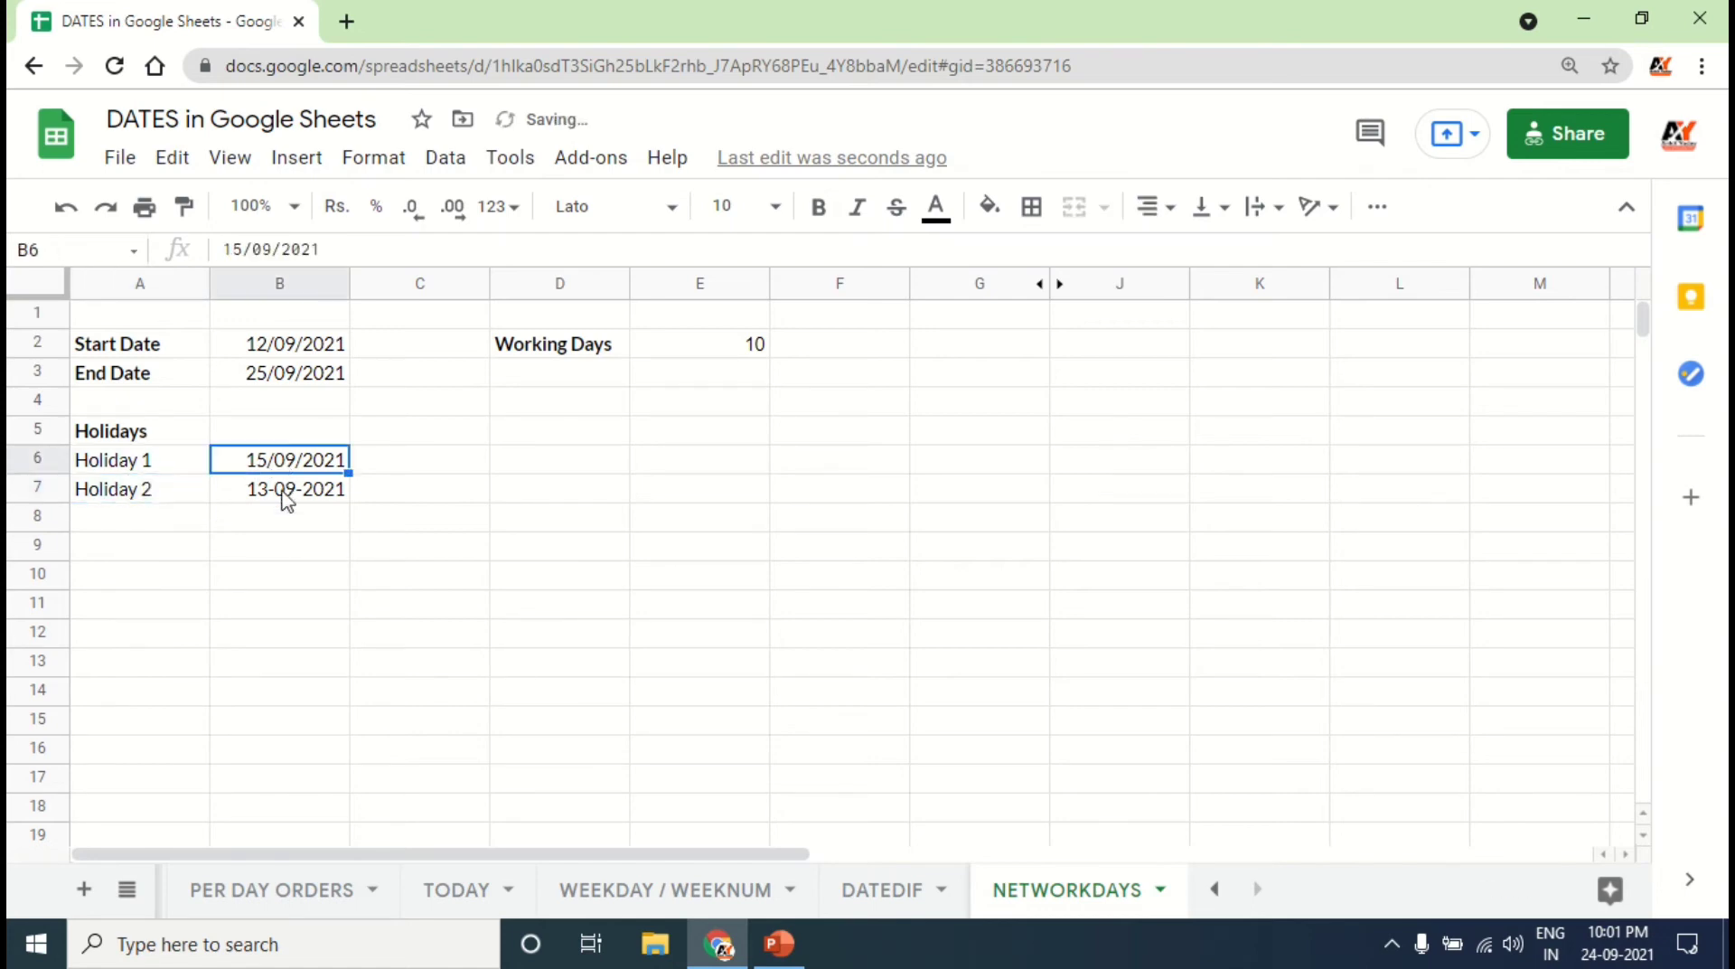
Step: Extend the NETWORKDAYS formula in E2 with the absolute holidays range $B$6:$B$15
left_click(285, 493)
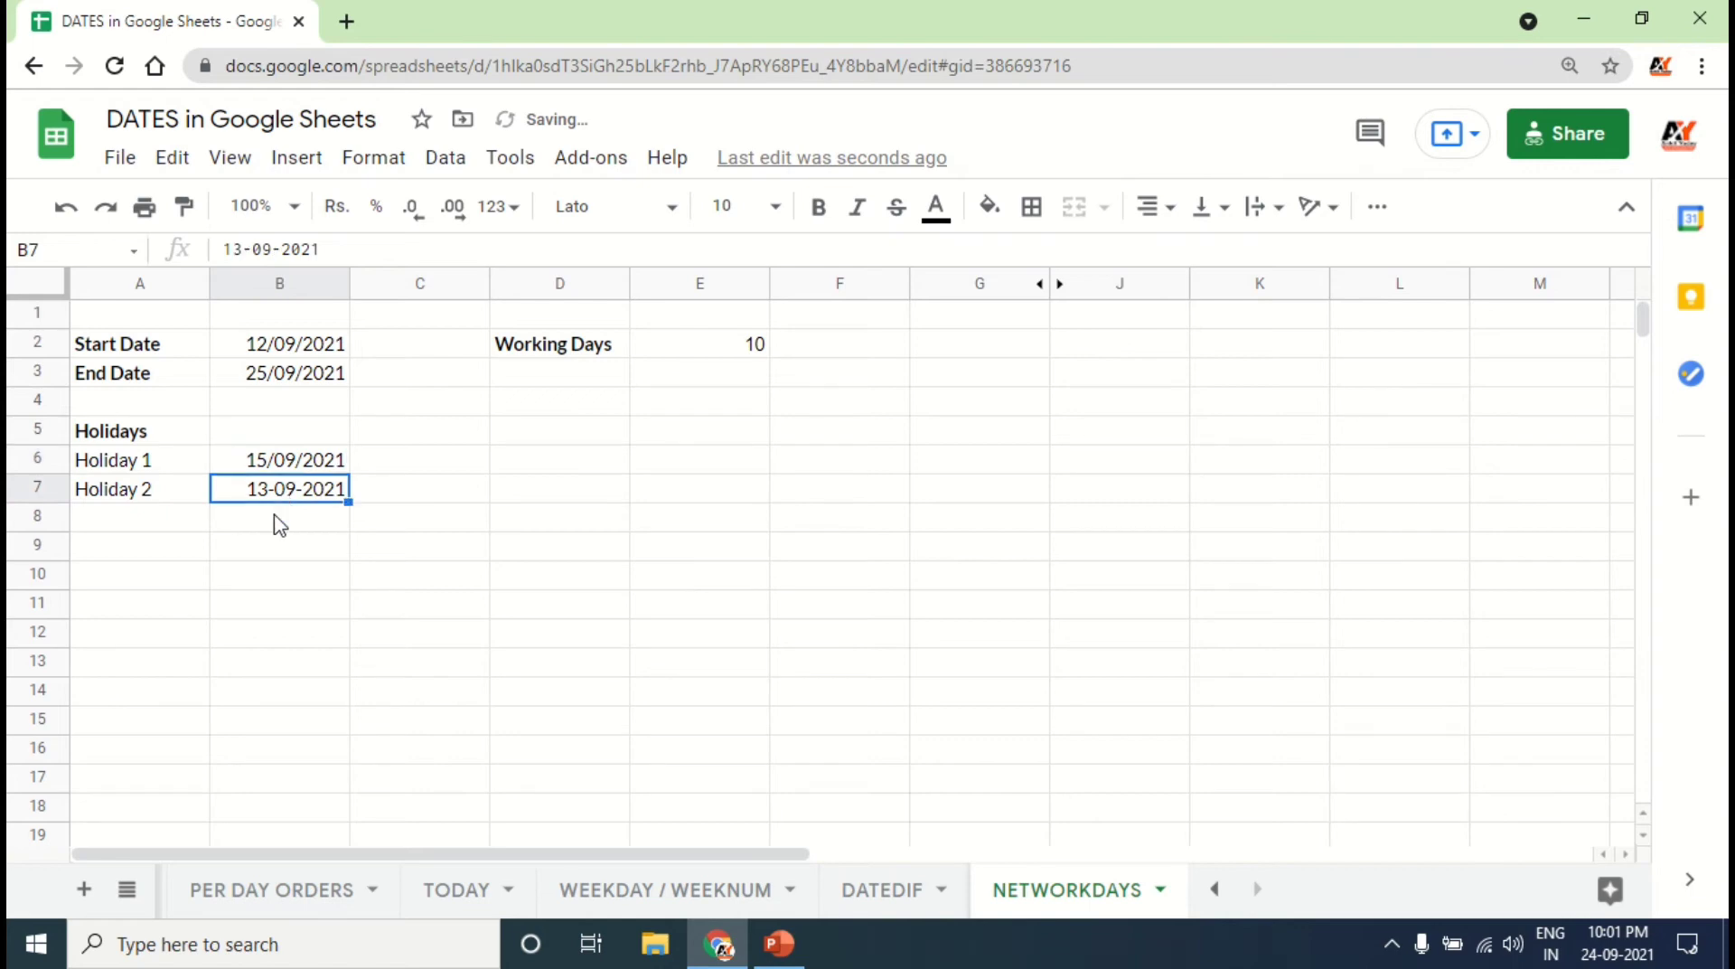
left_click(732, 355)
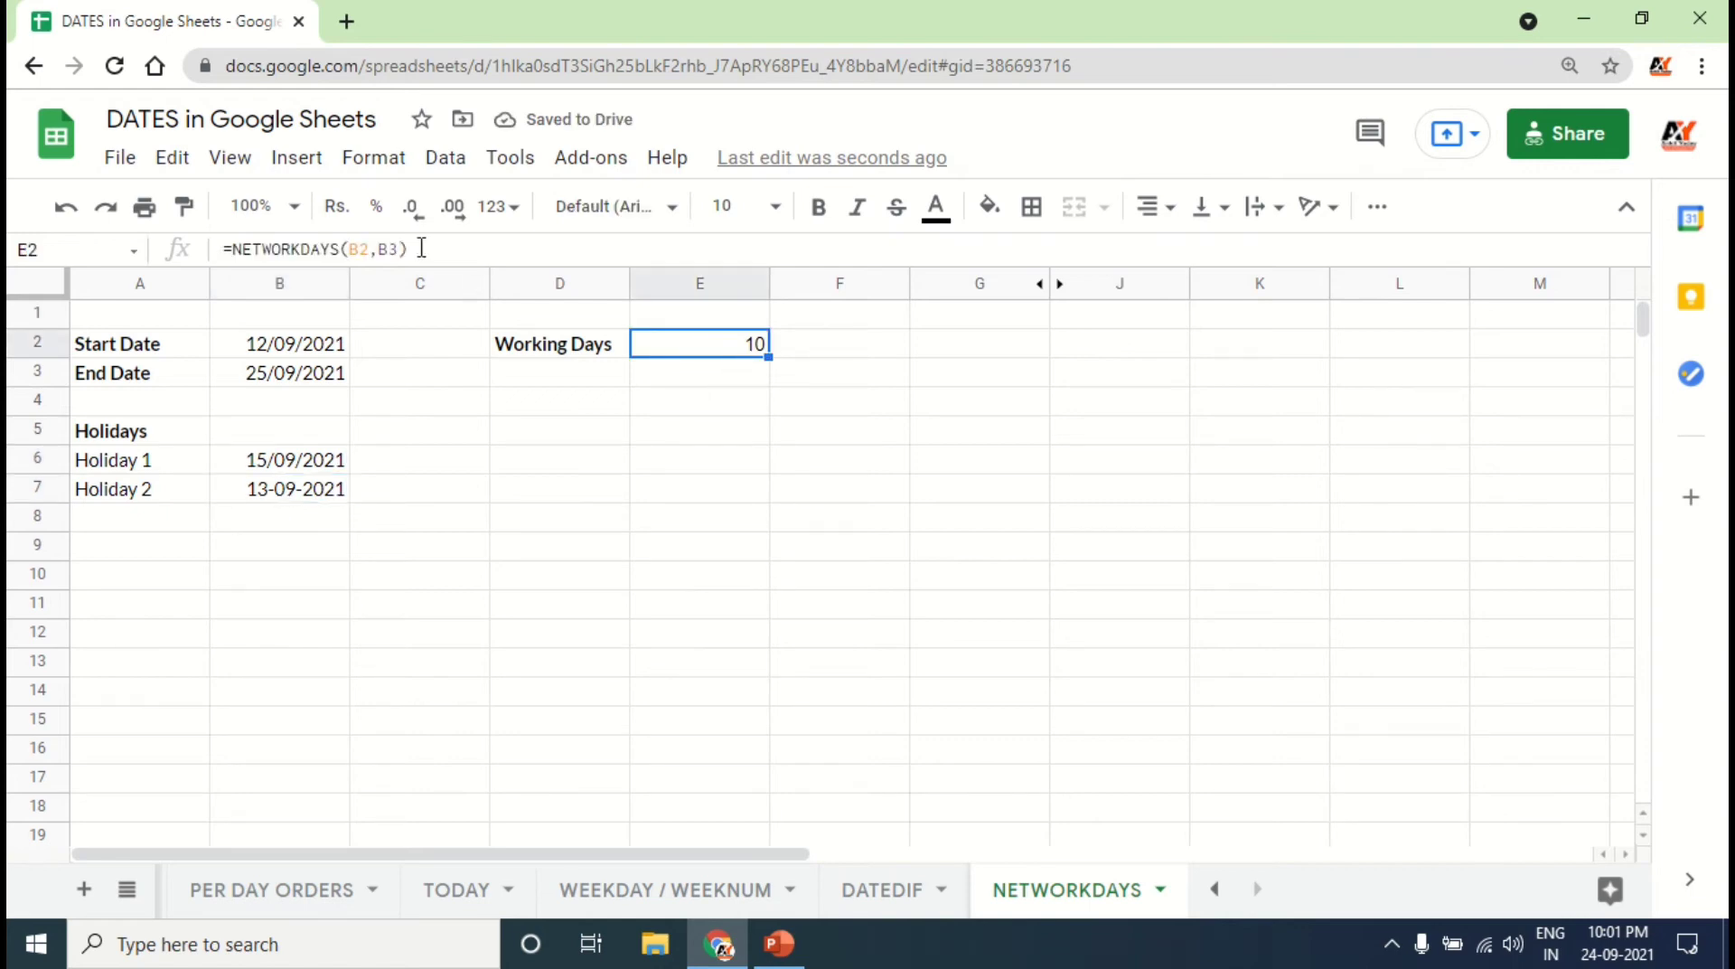
left_click(453, 247)
key("BackSpace")
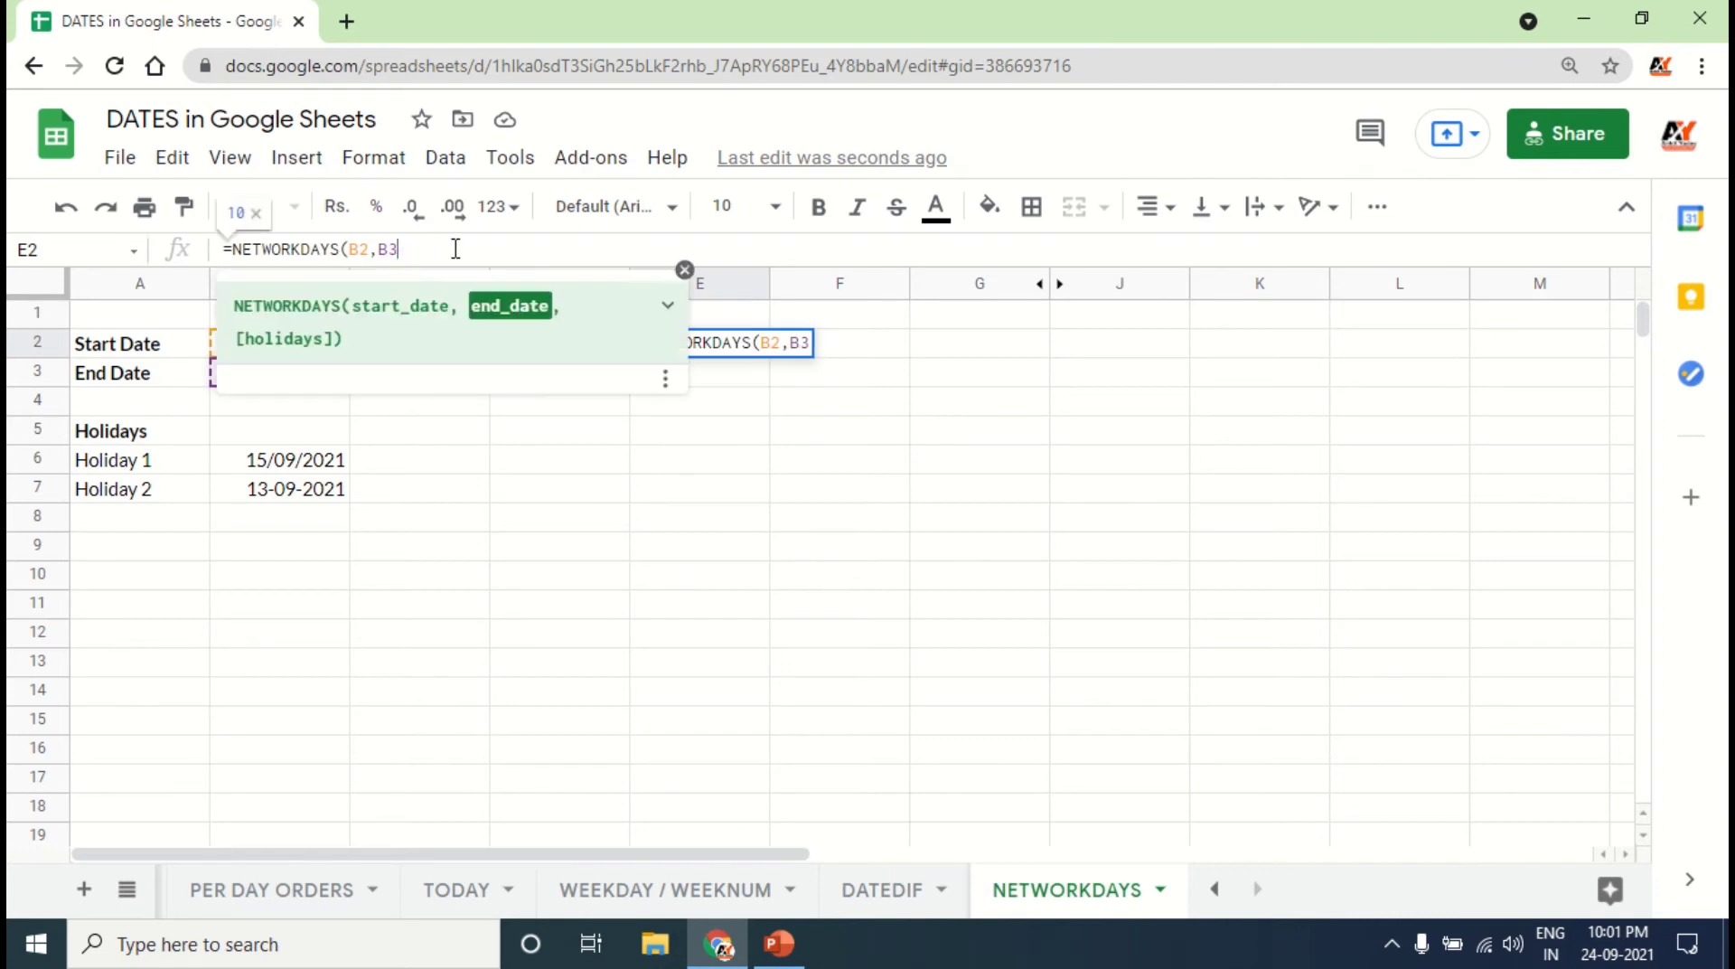
type(",")
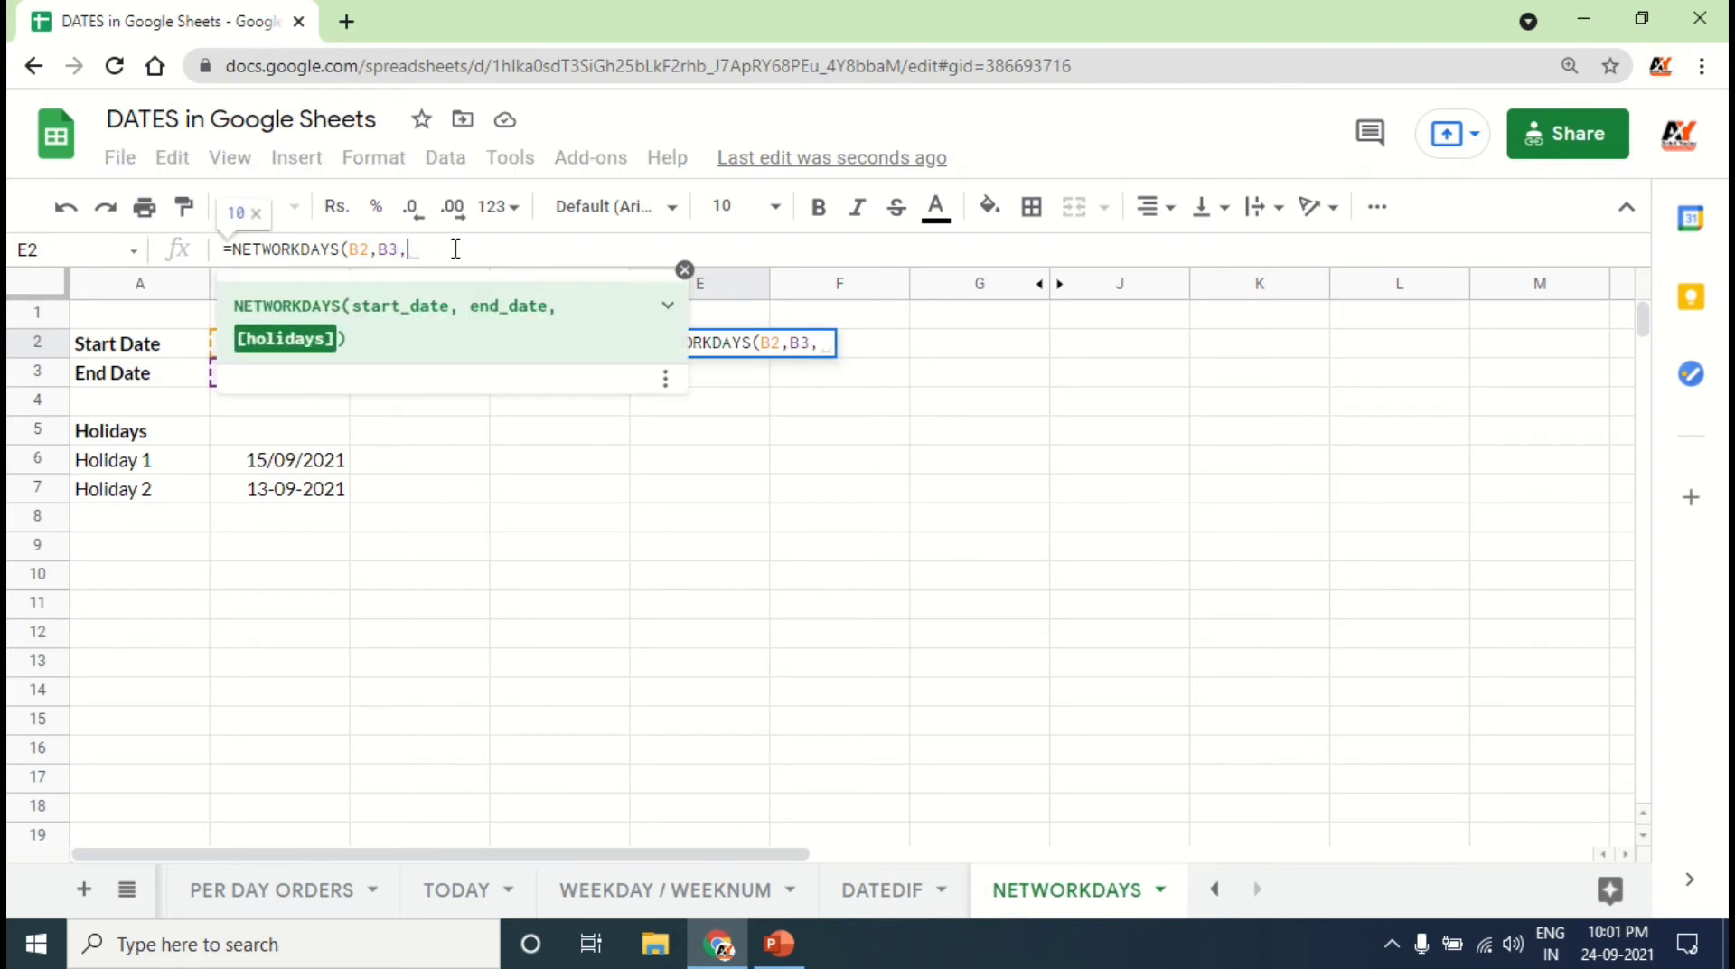
left_click(292, 465)
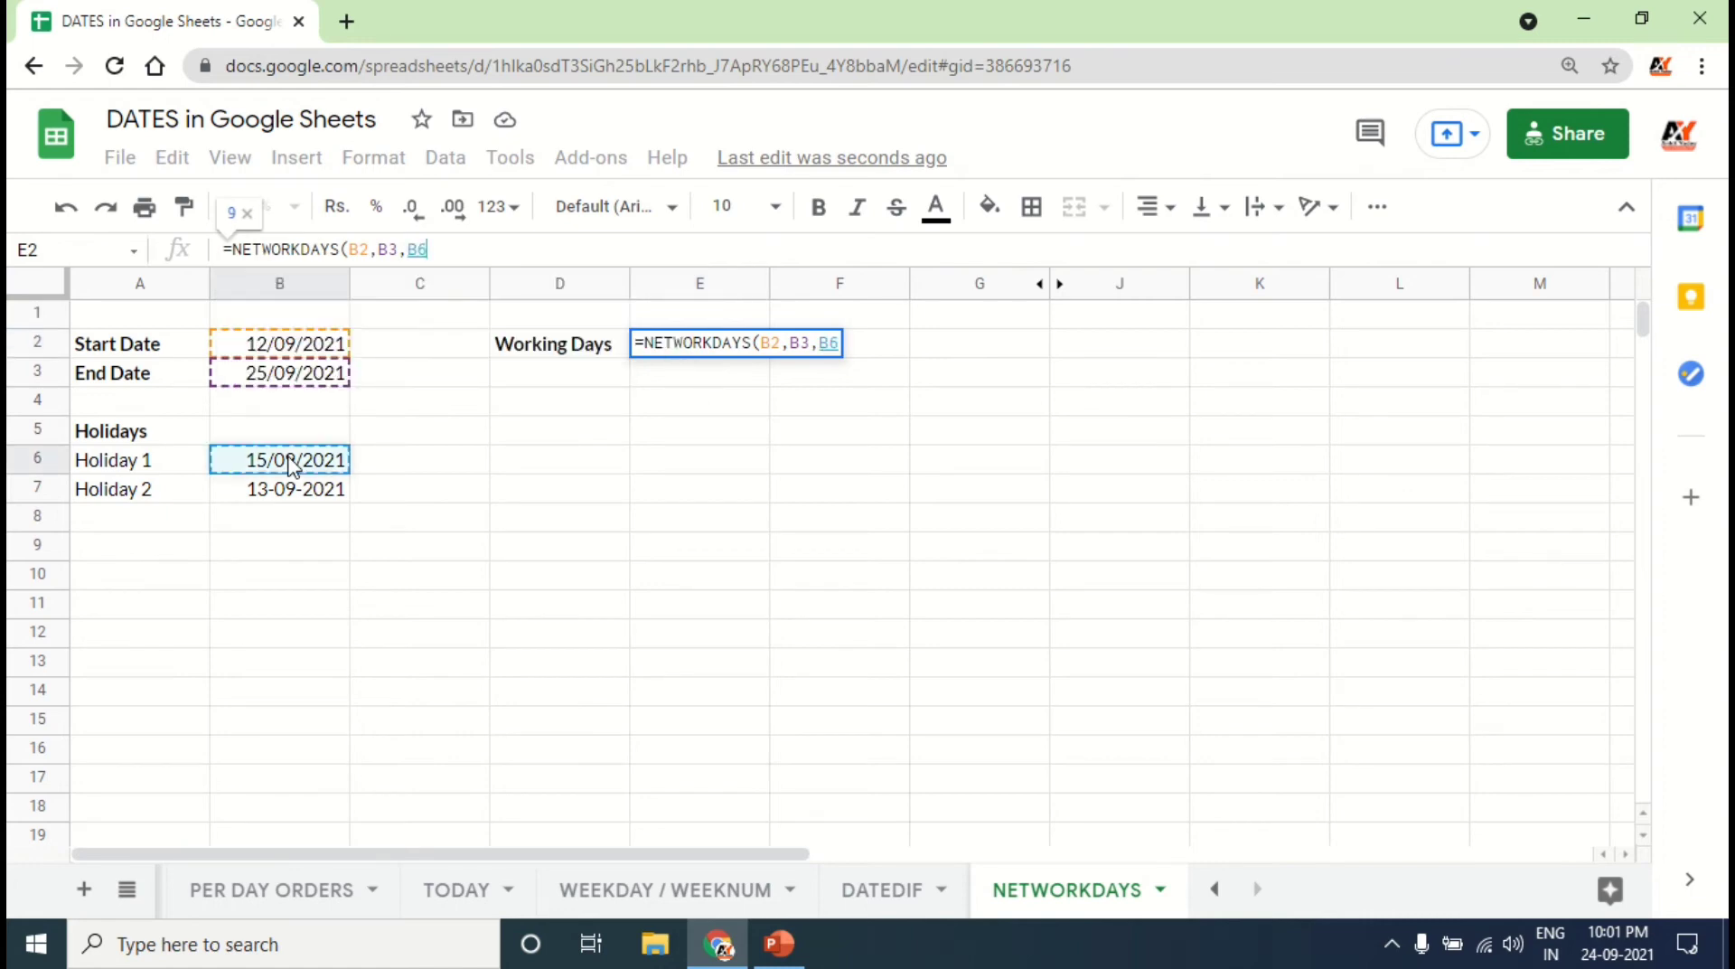
left_click_drag(292, 466, 282, 723)
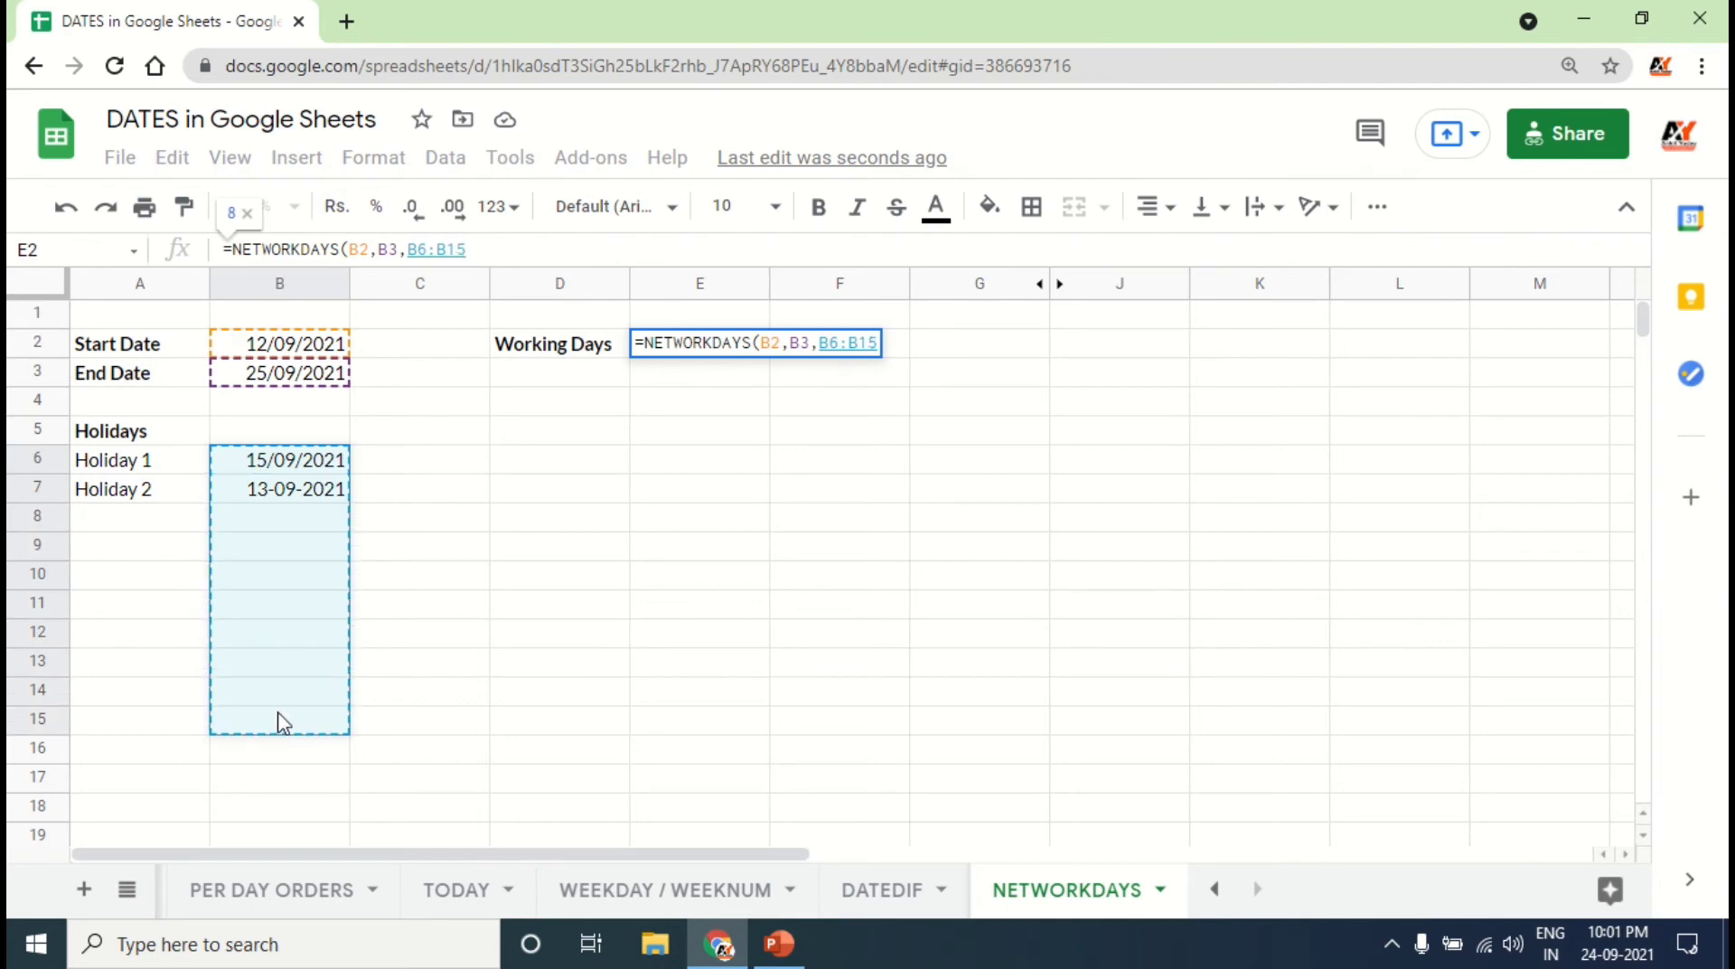
key("F4")
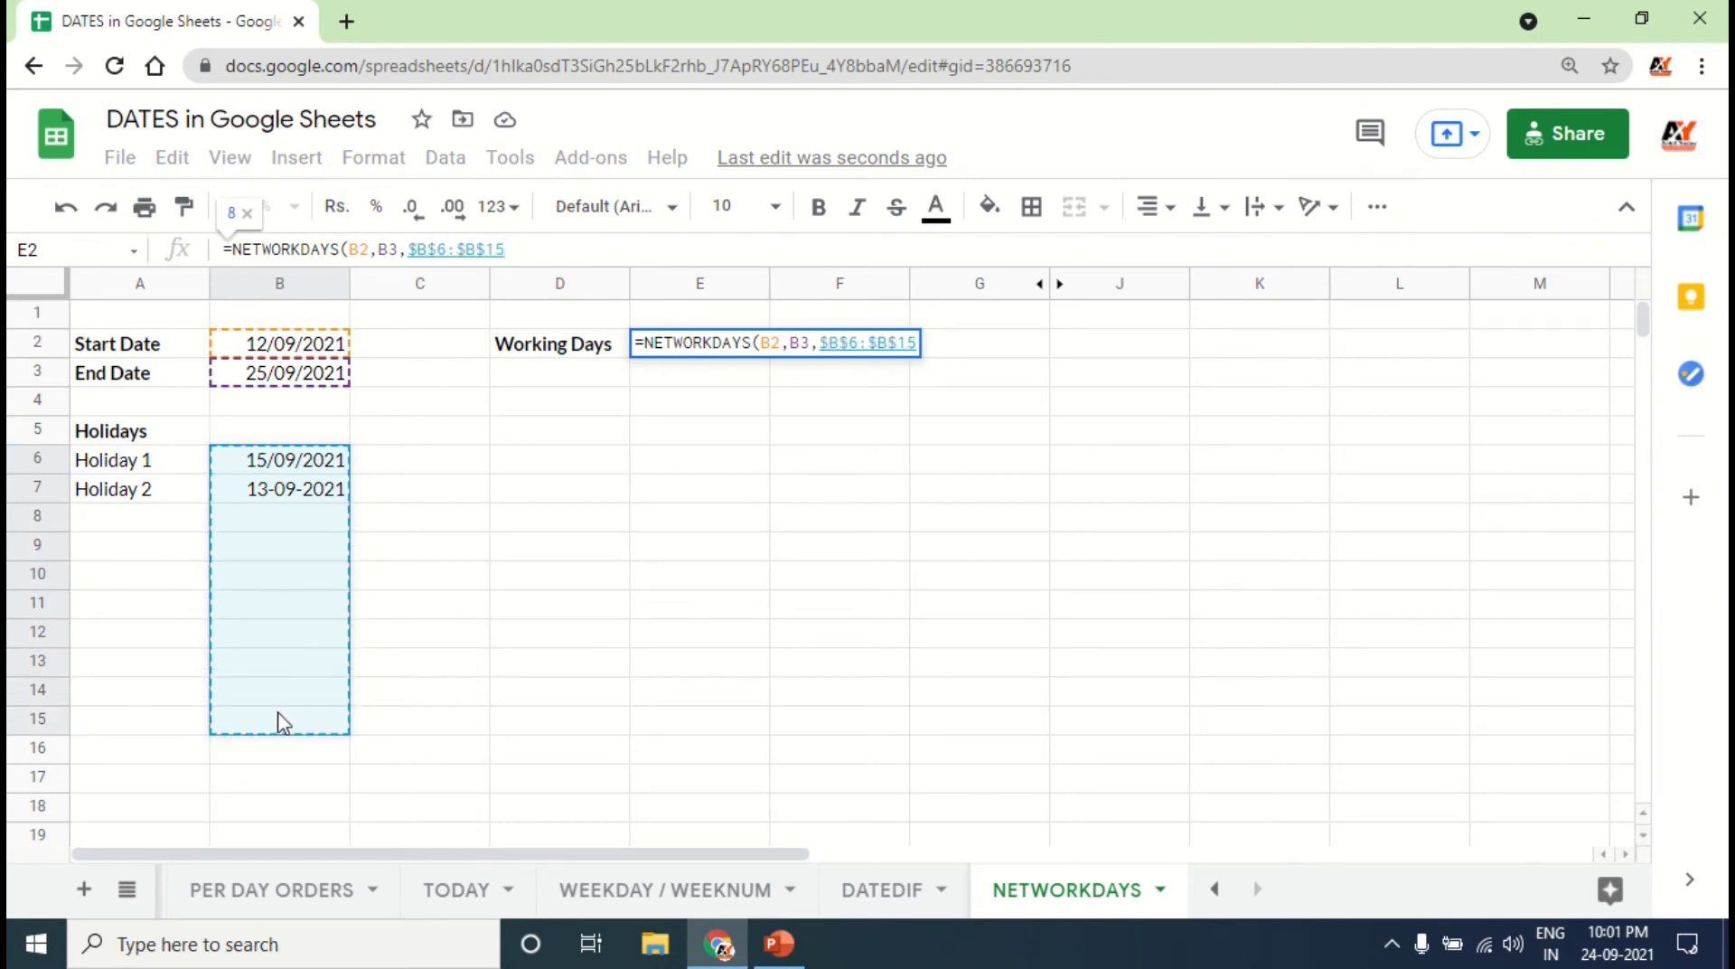
type(")")
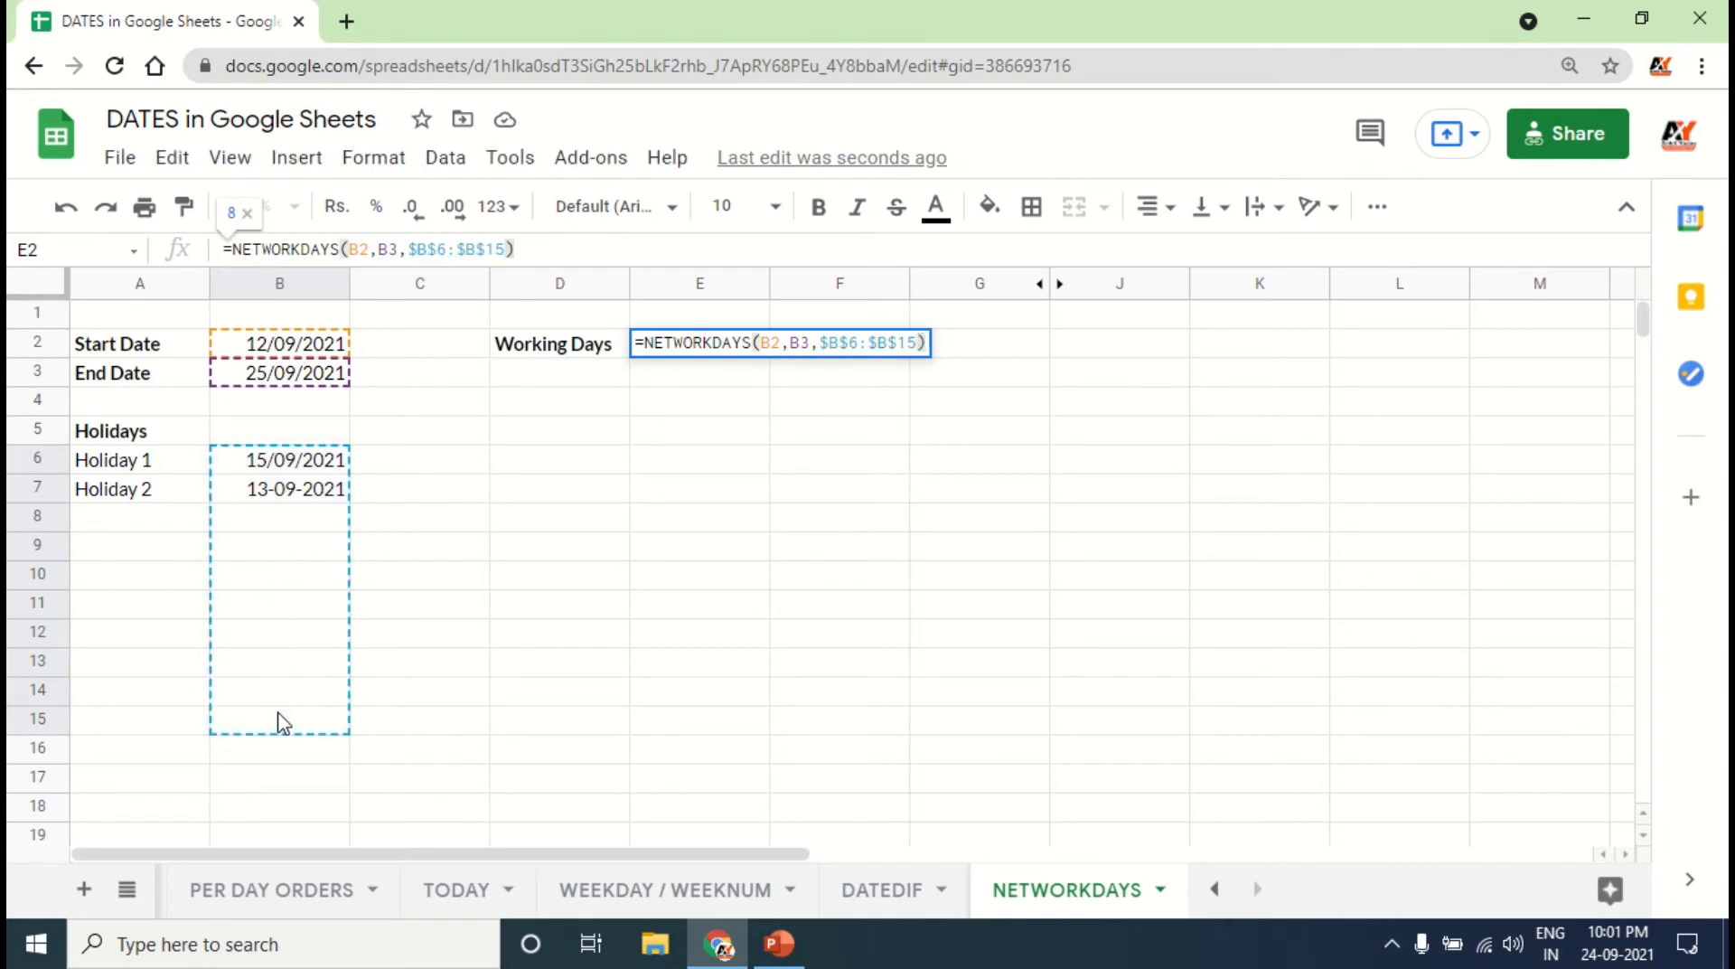
key("Return")
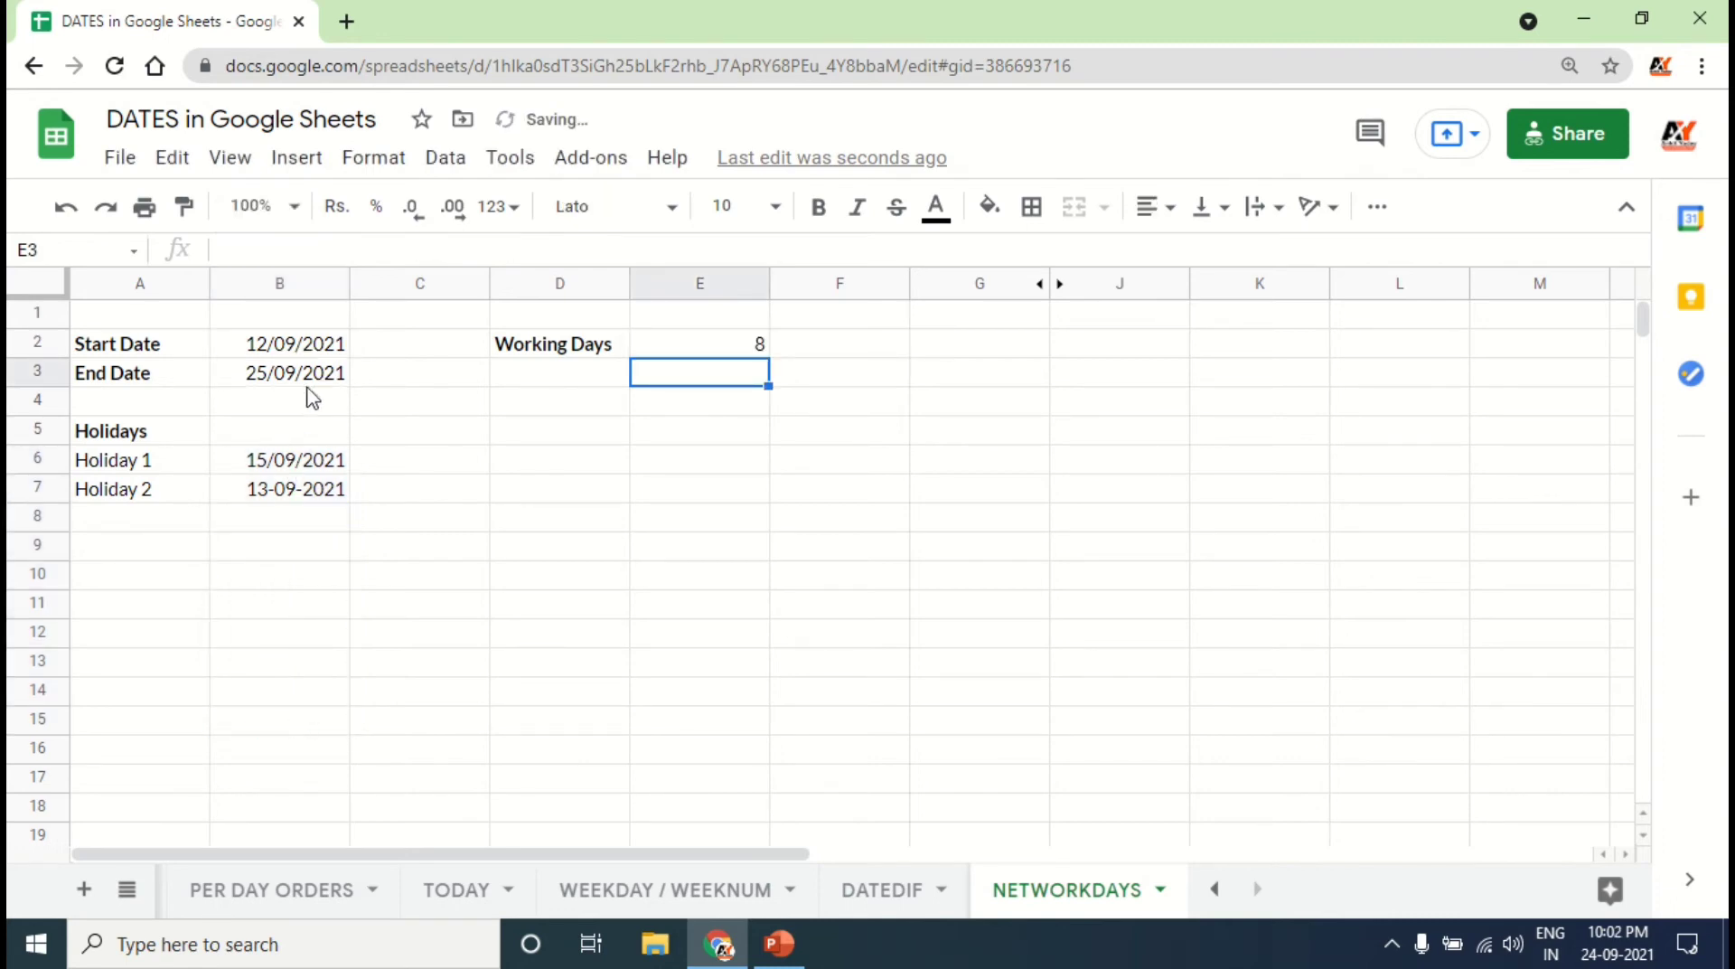
Step: Review the start date, end date and both holiday dates against the Working Days formula in E2
left_click(316, 351)
left_click(325, 374)
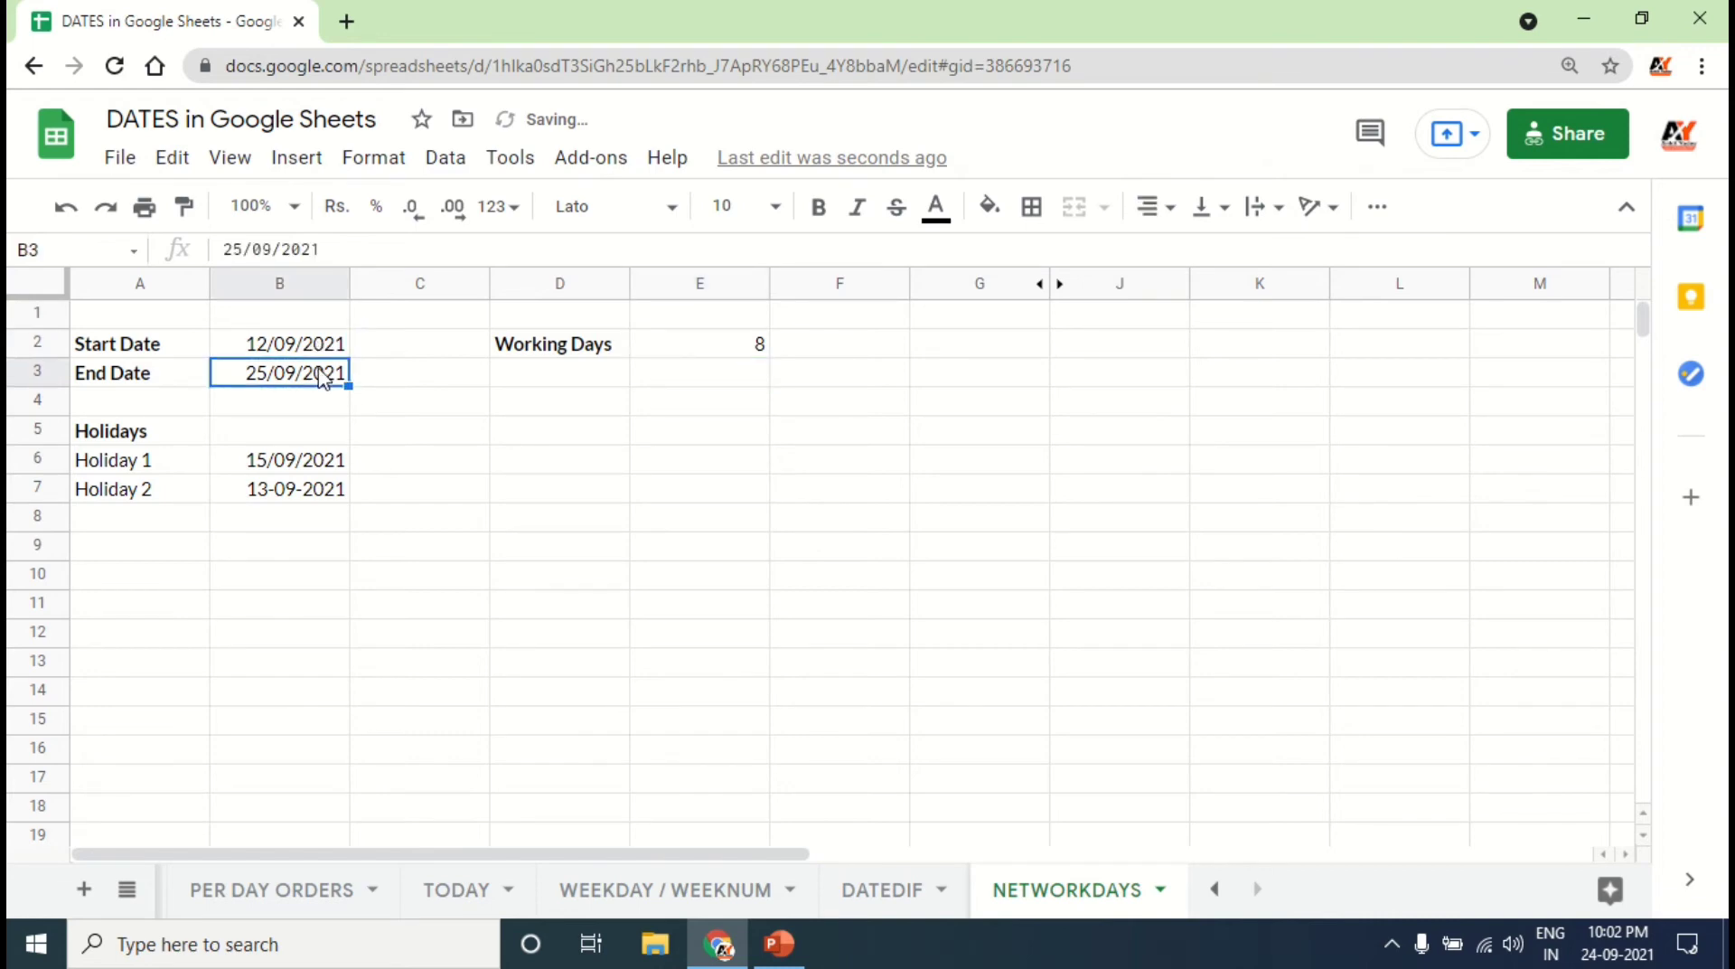
left_click(718, 352)
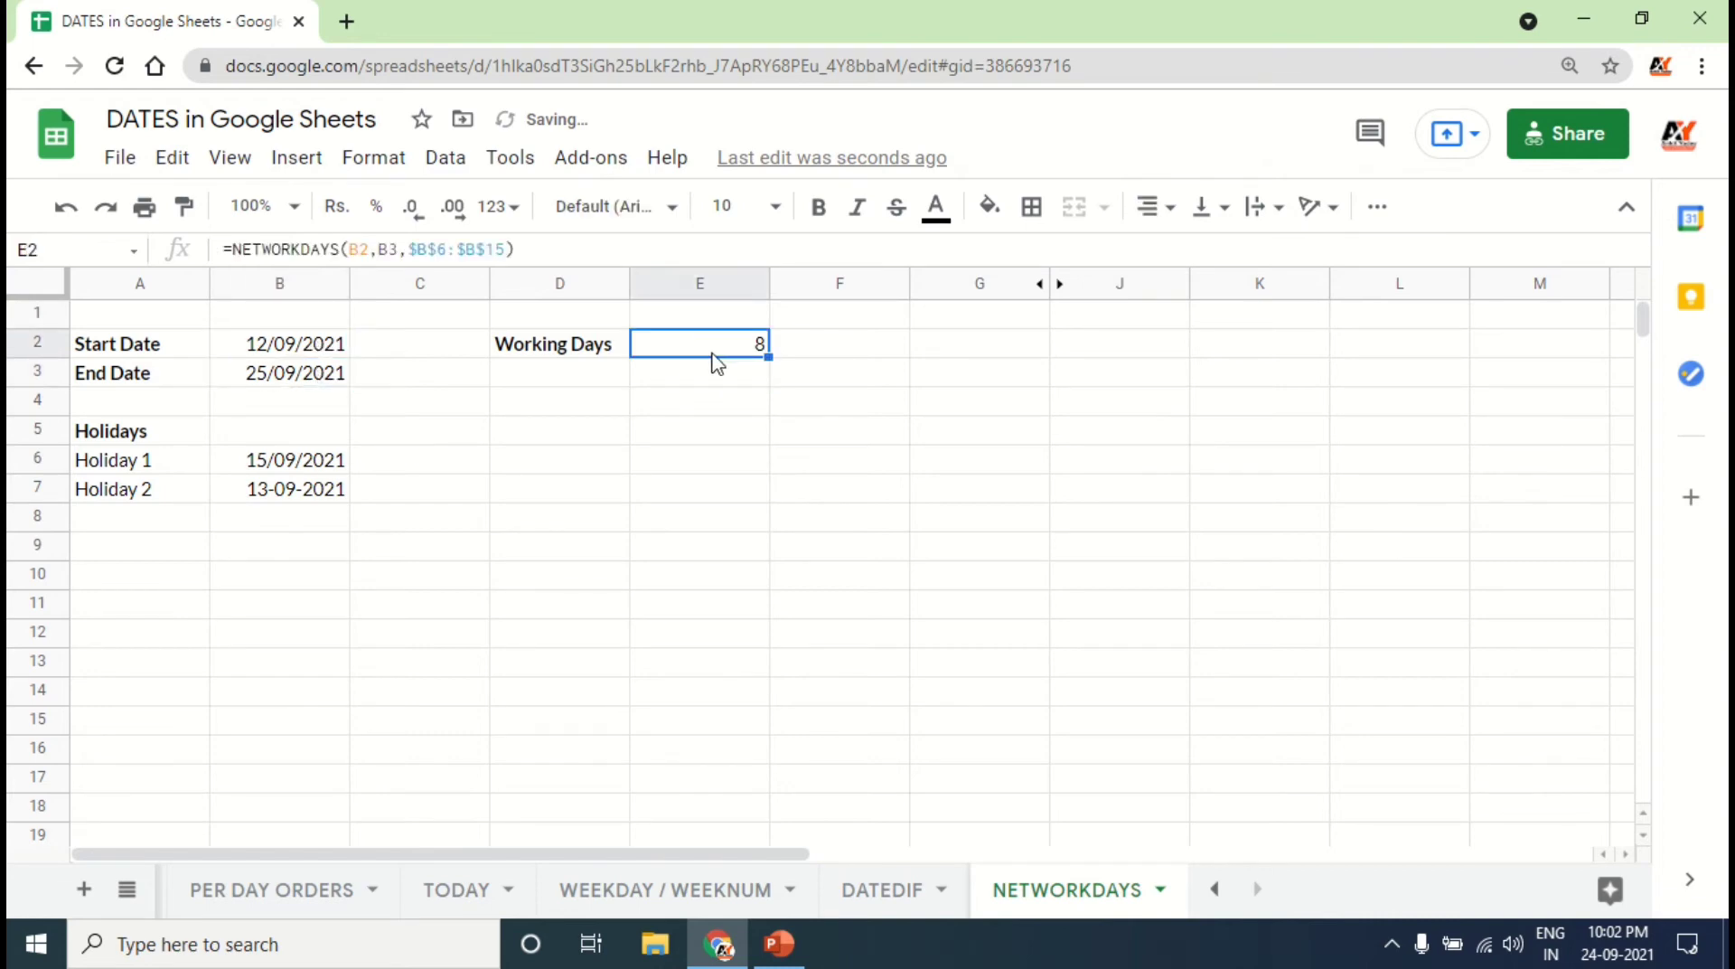
left_click_drag(333, 466, 334, 508)
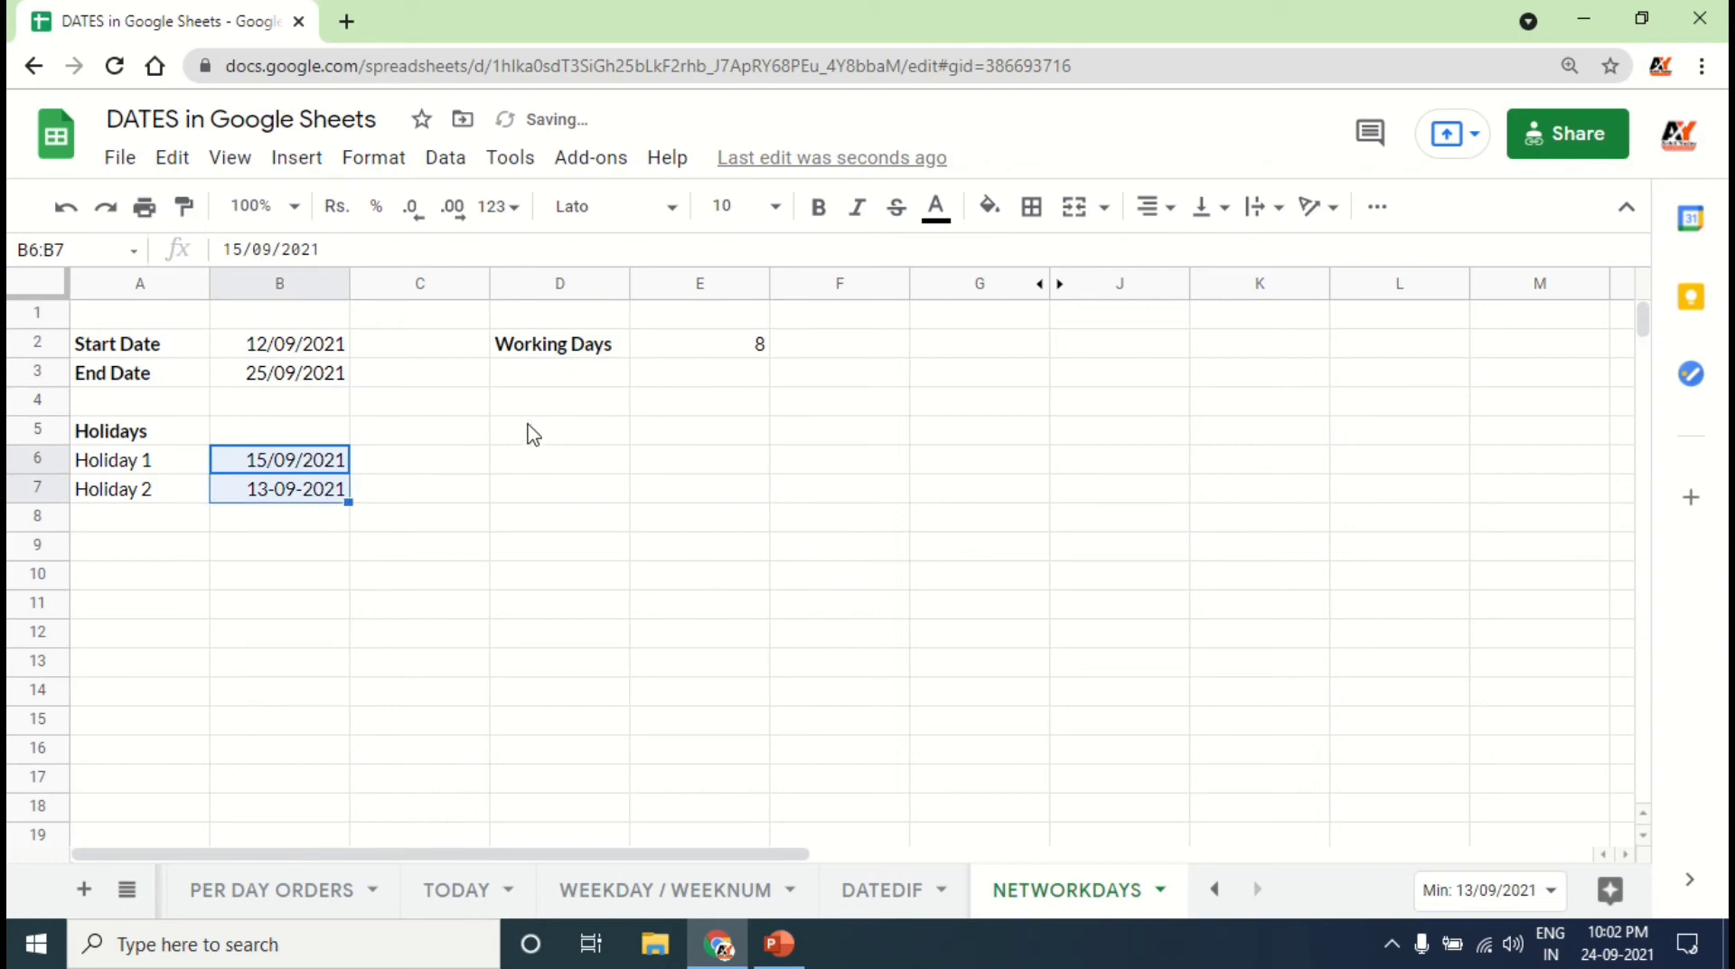
left_click(691, 353)
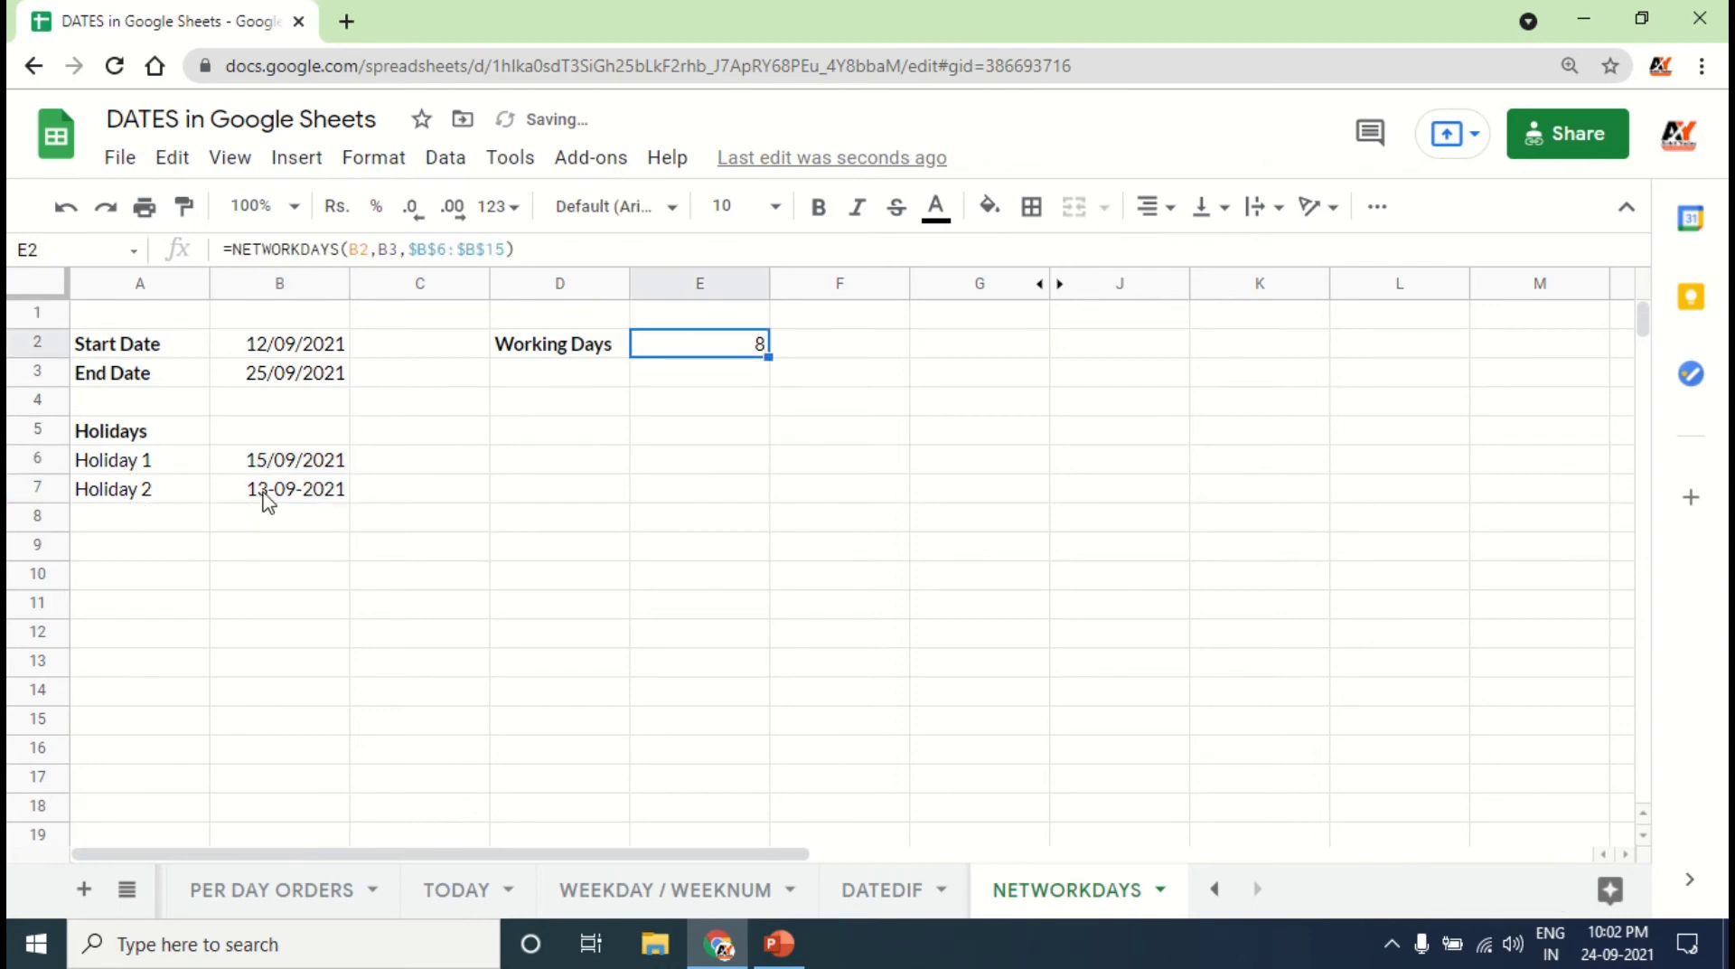
left_click(303, 473)
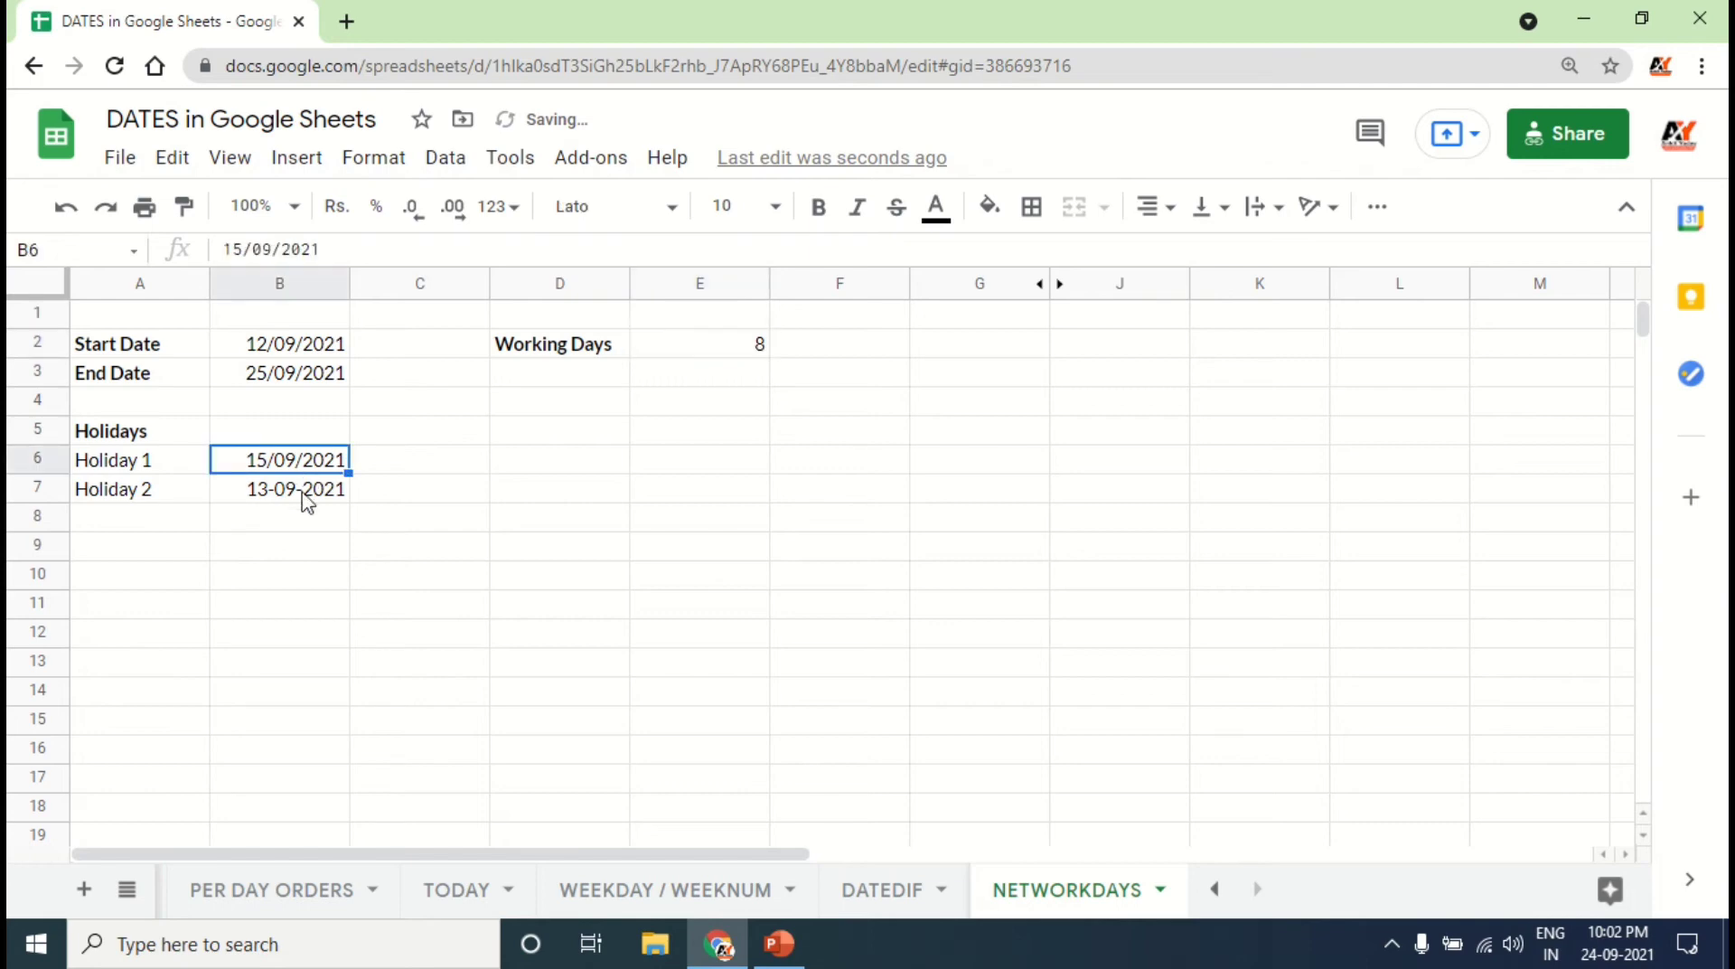
left_click(301, 494)
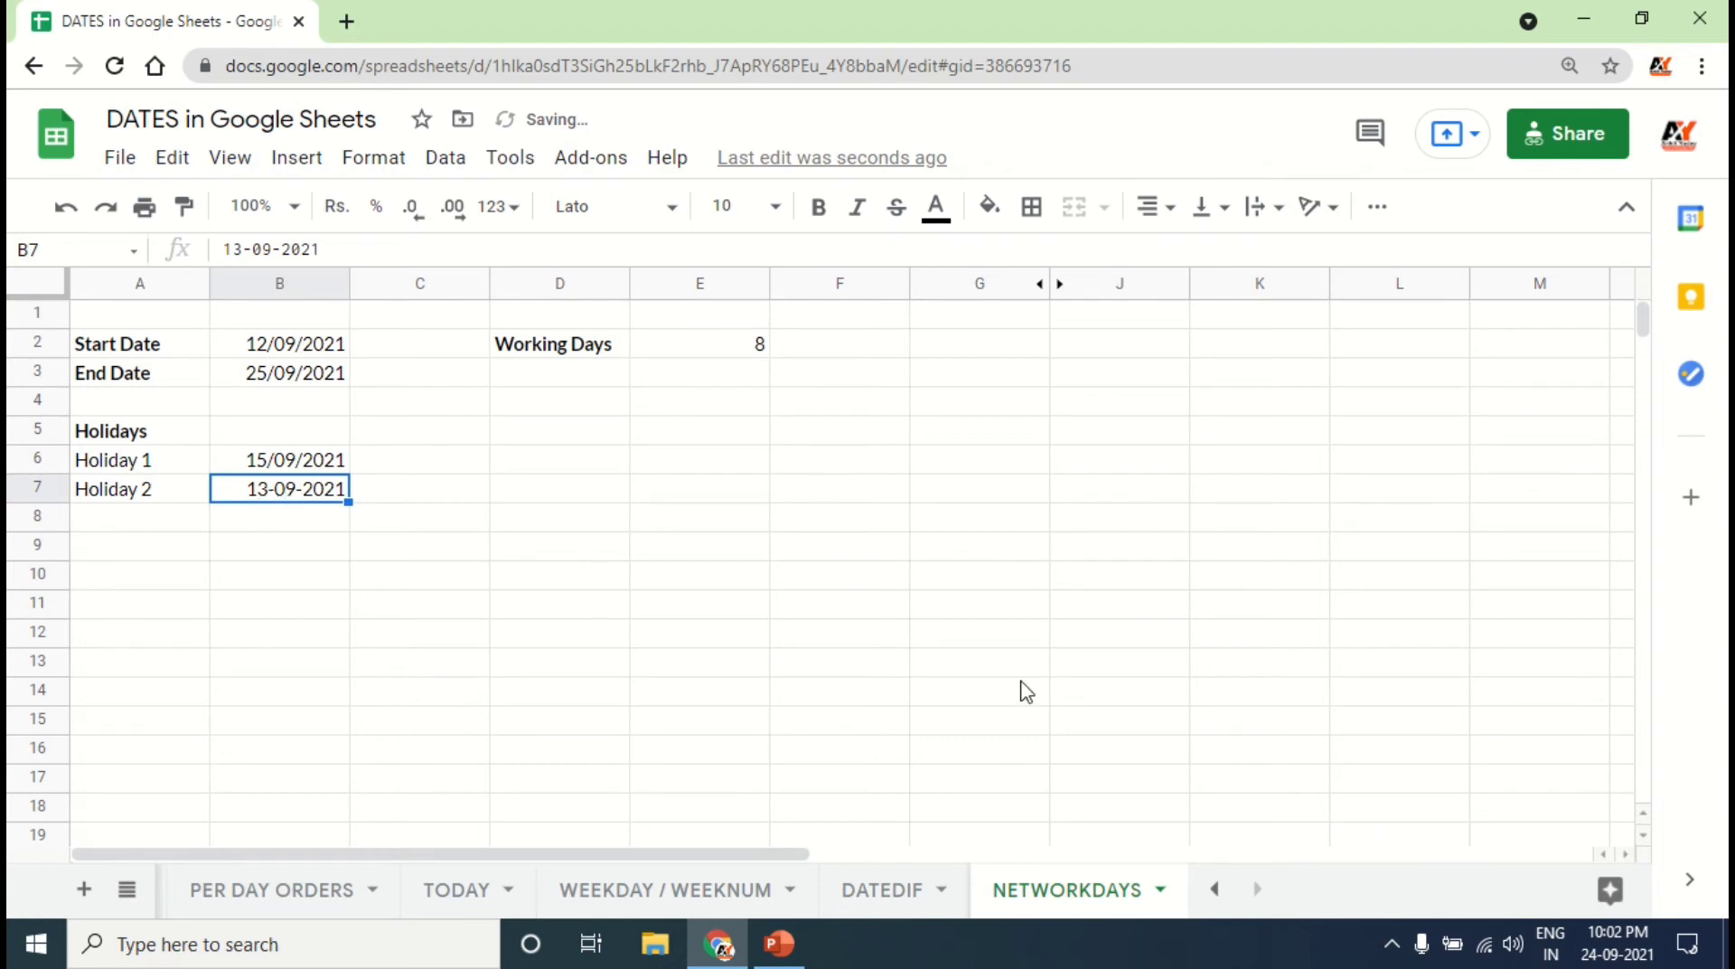
Step: Check the September 2021 system calendar for a Sunday and enter 19-09-2021 as a third holiday date in B8
left_click(1618, 942)
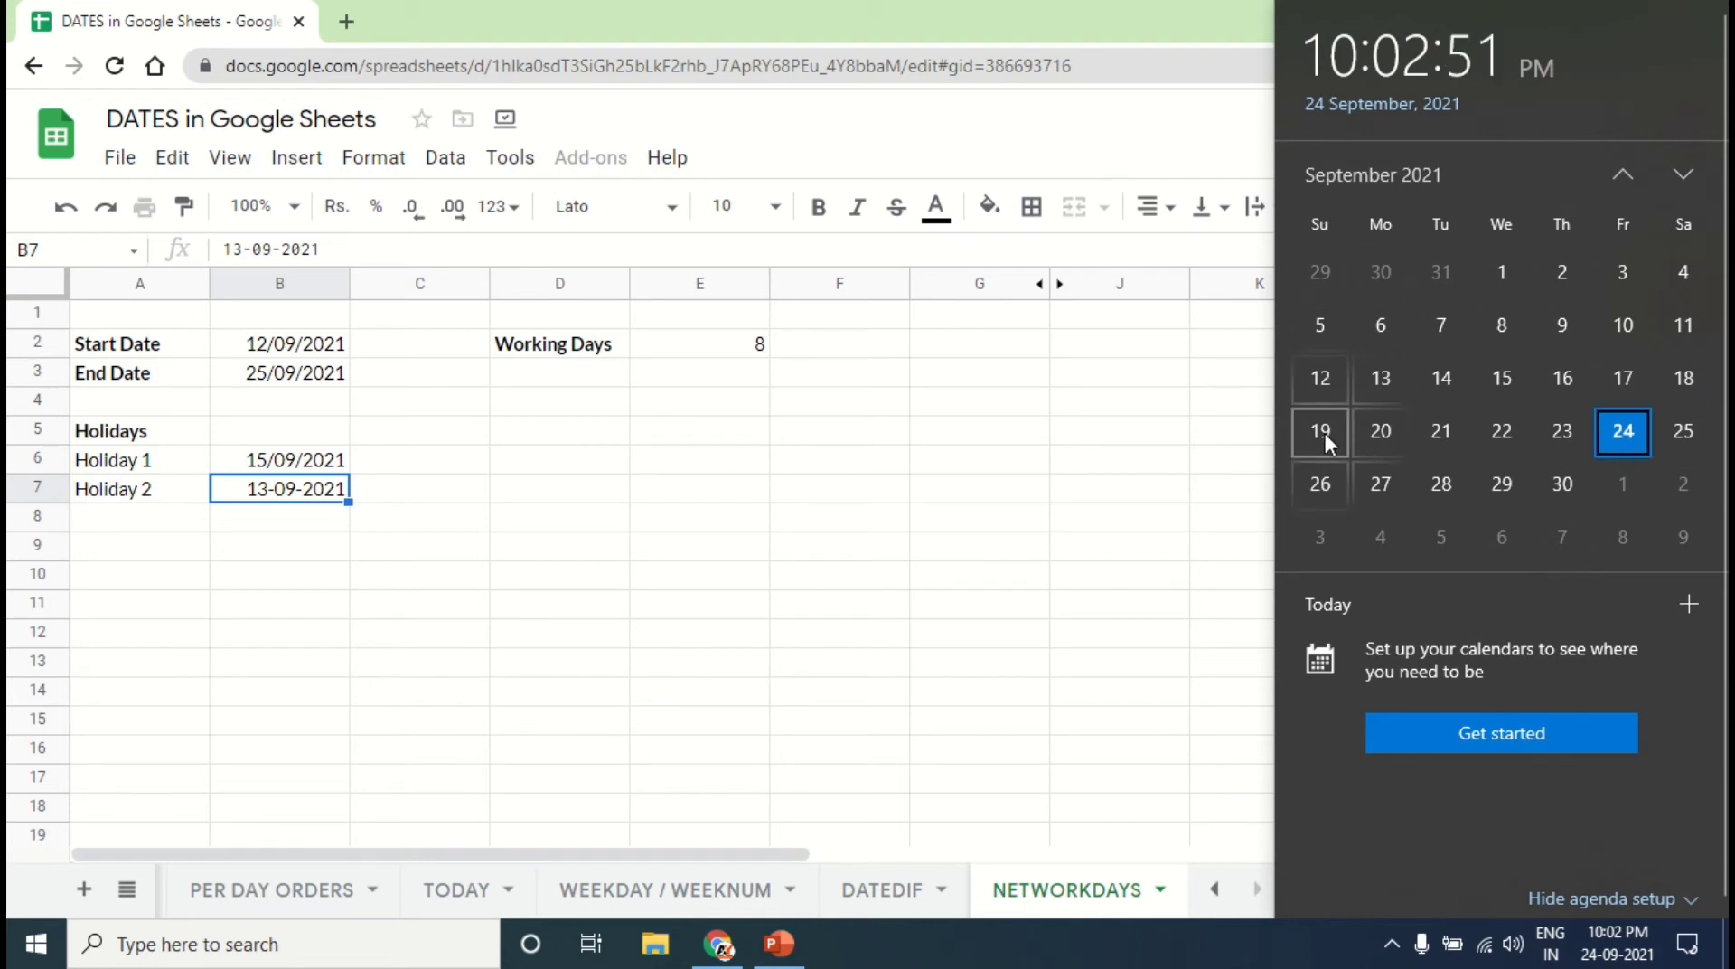
left_click(304, 527)
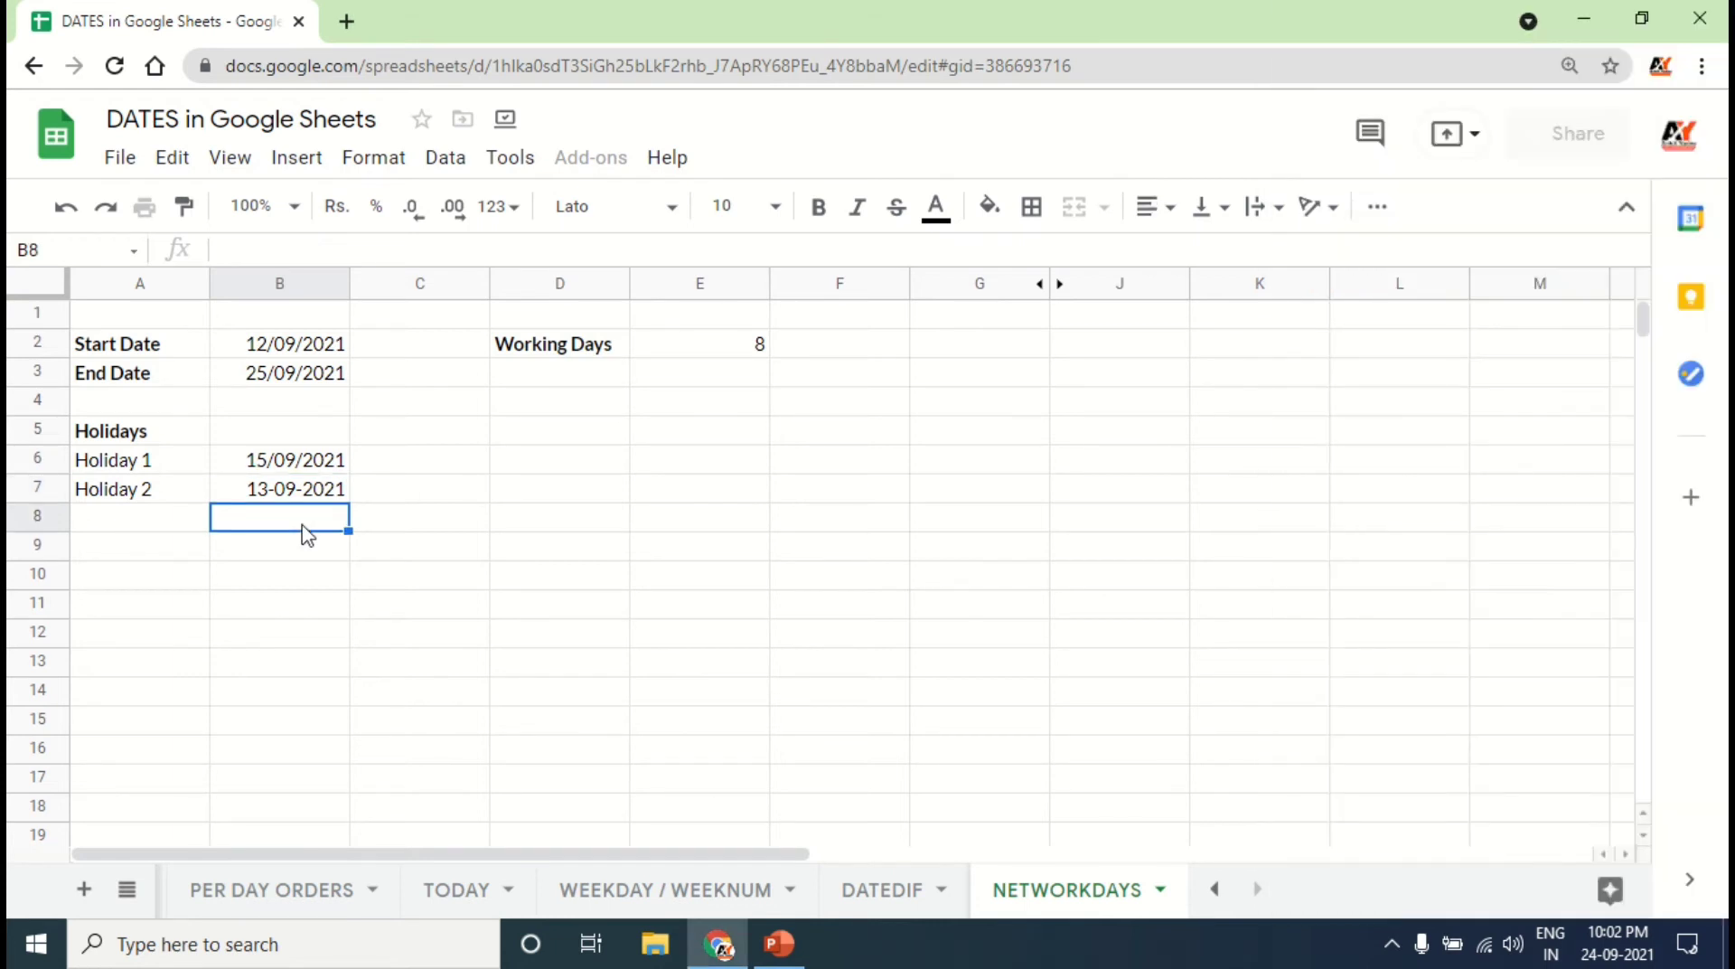
type("19-")
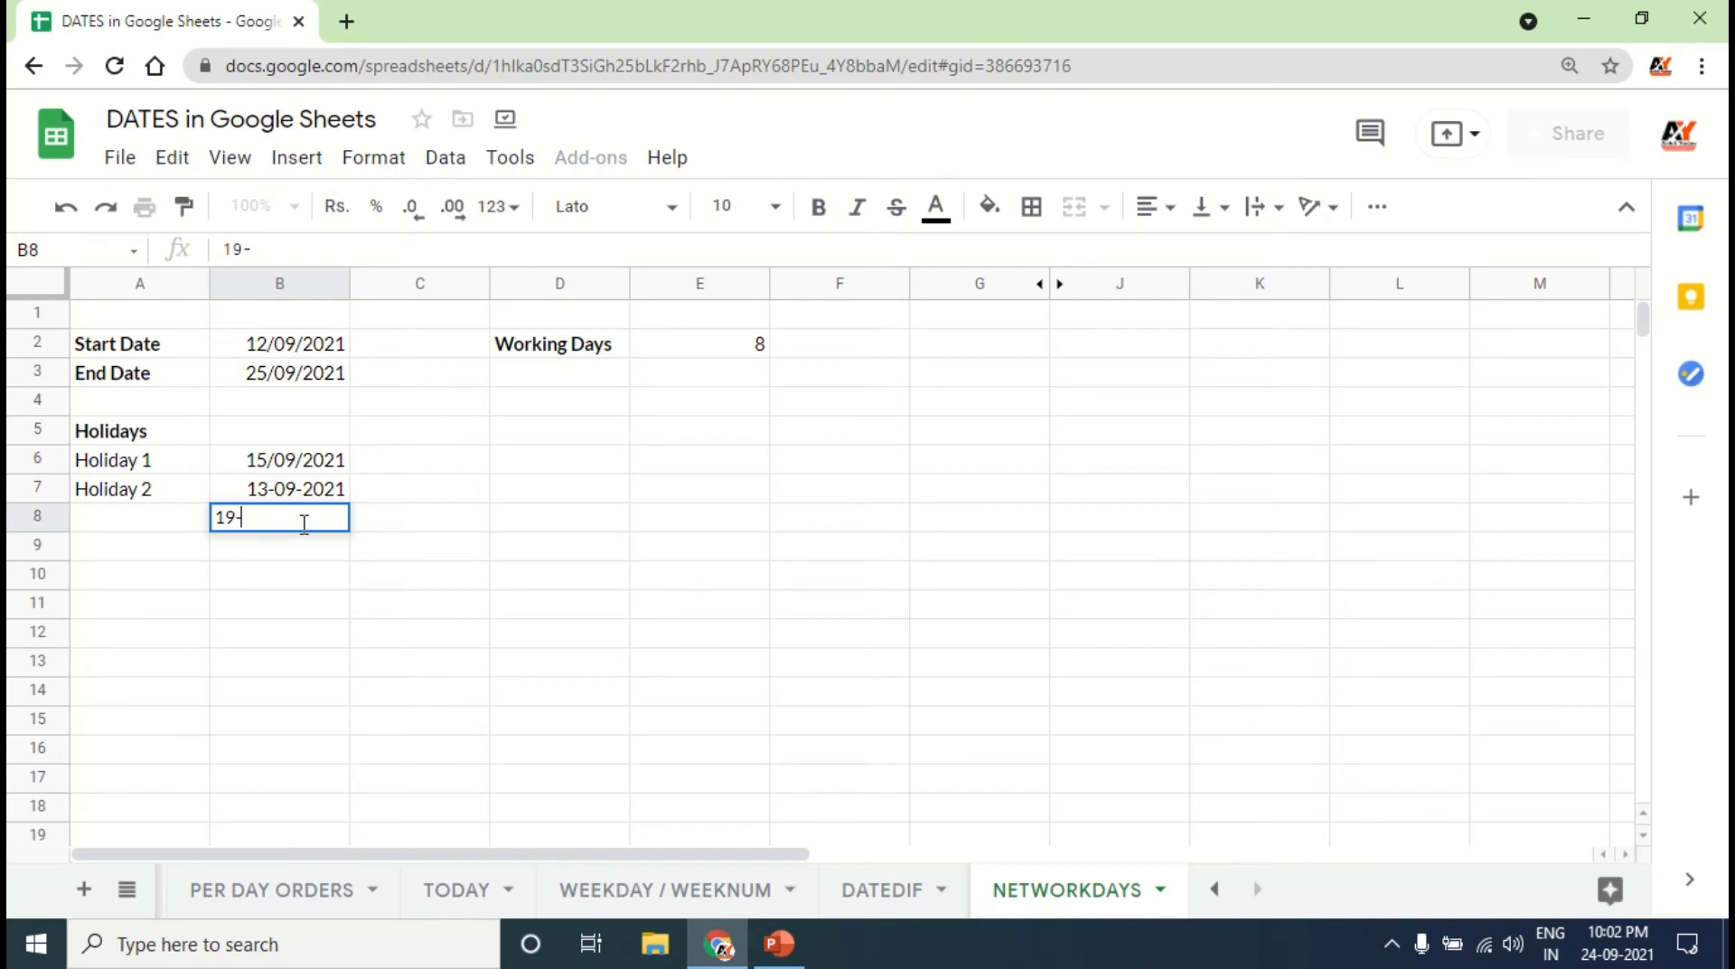
type("09-2021")
key("Return")
left_click(304, 526)
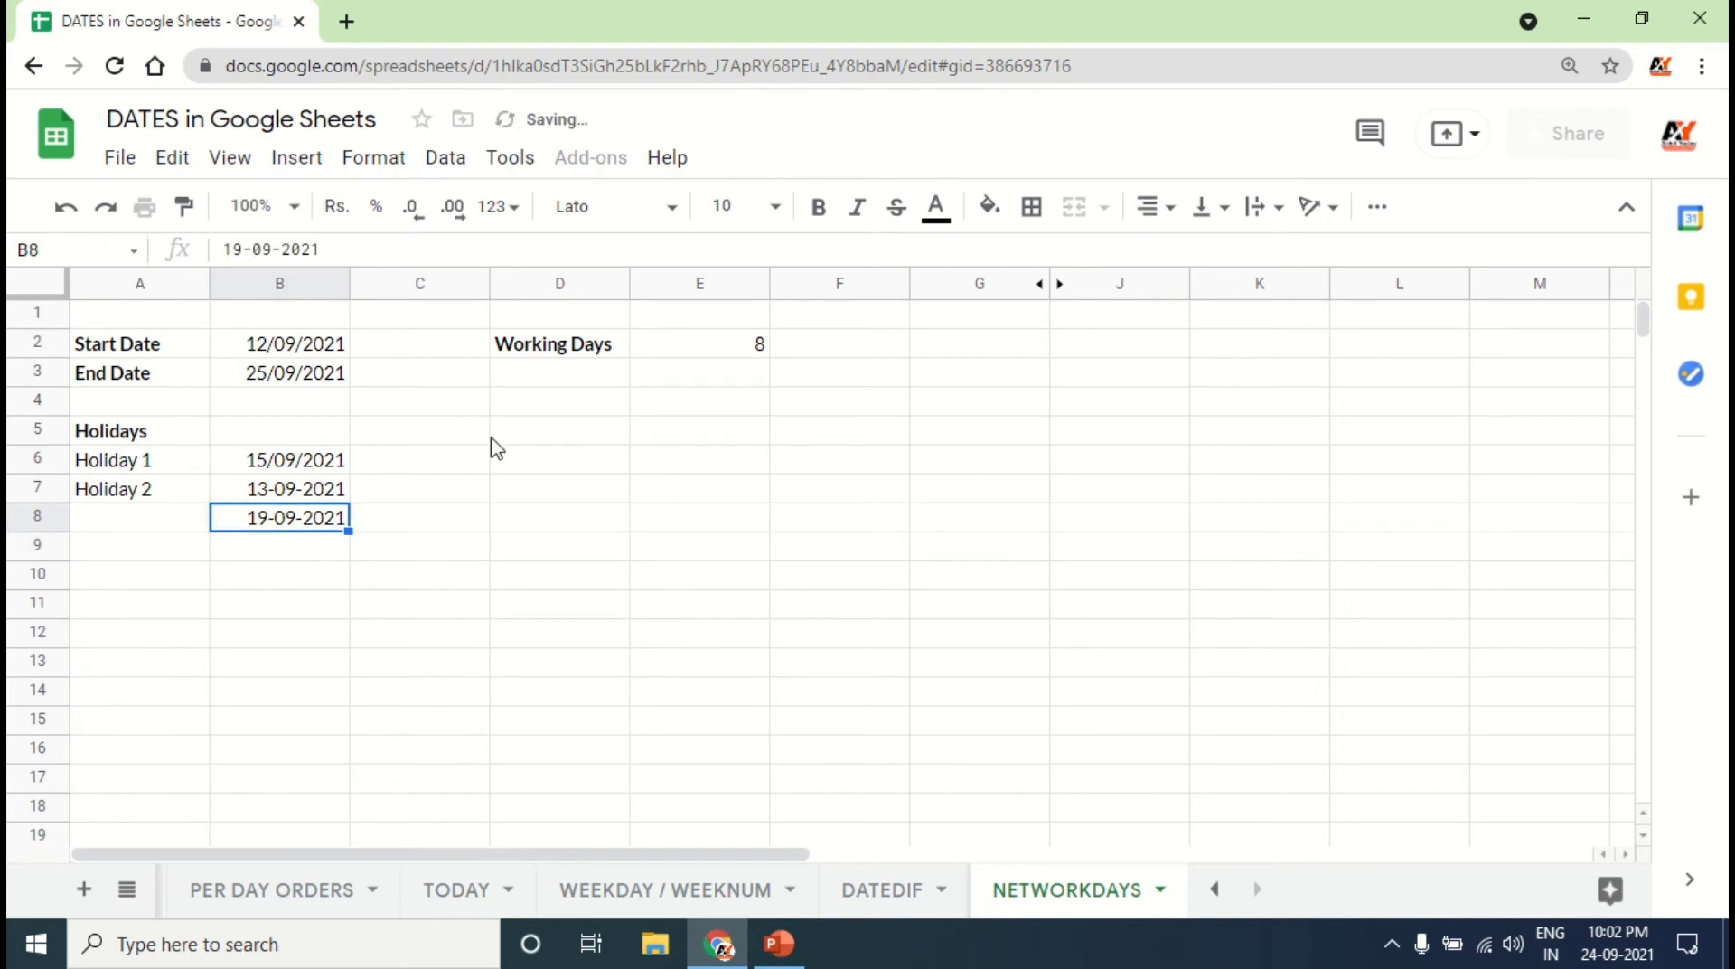
Step: Examine the holidays range in the E2 formula and compare it with the start, end and listed holiday dates
left_click(715, 335)
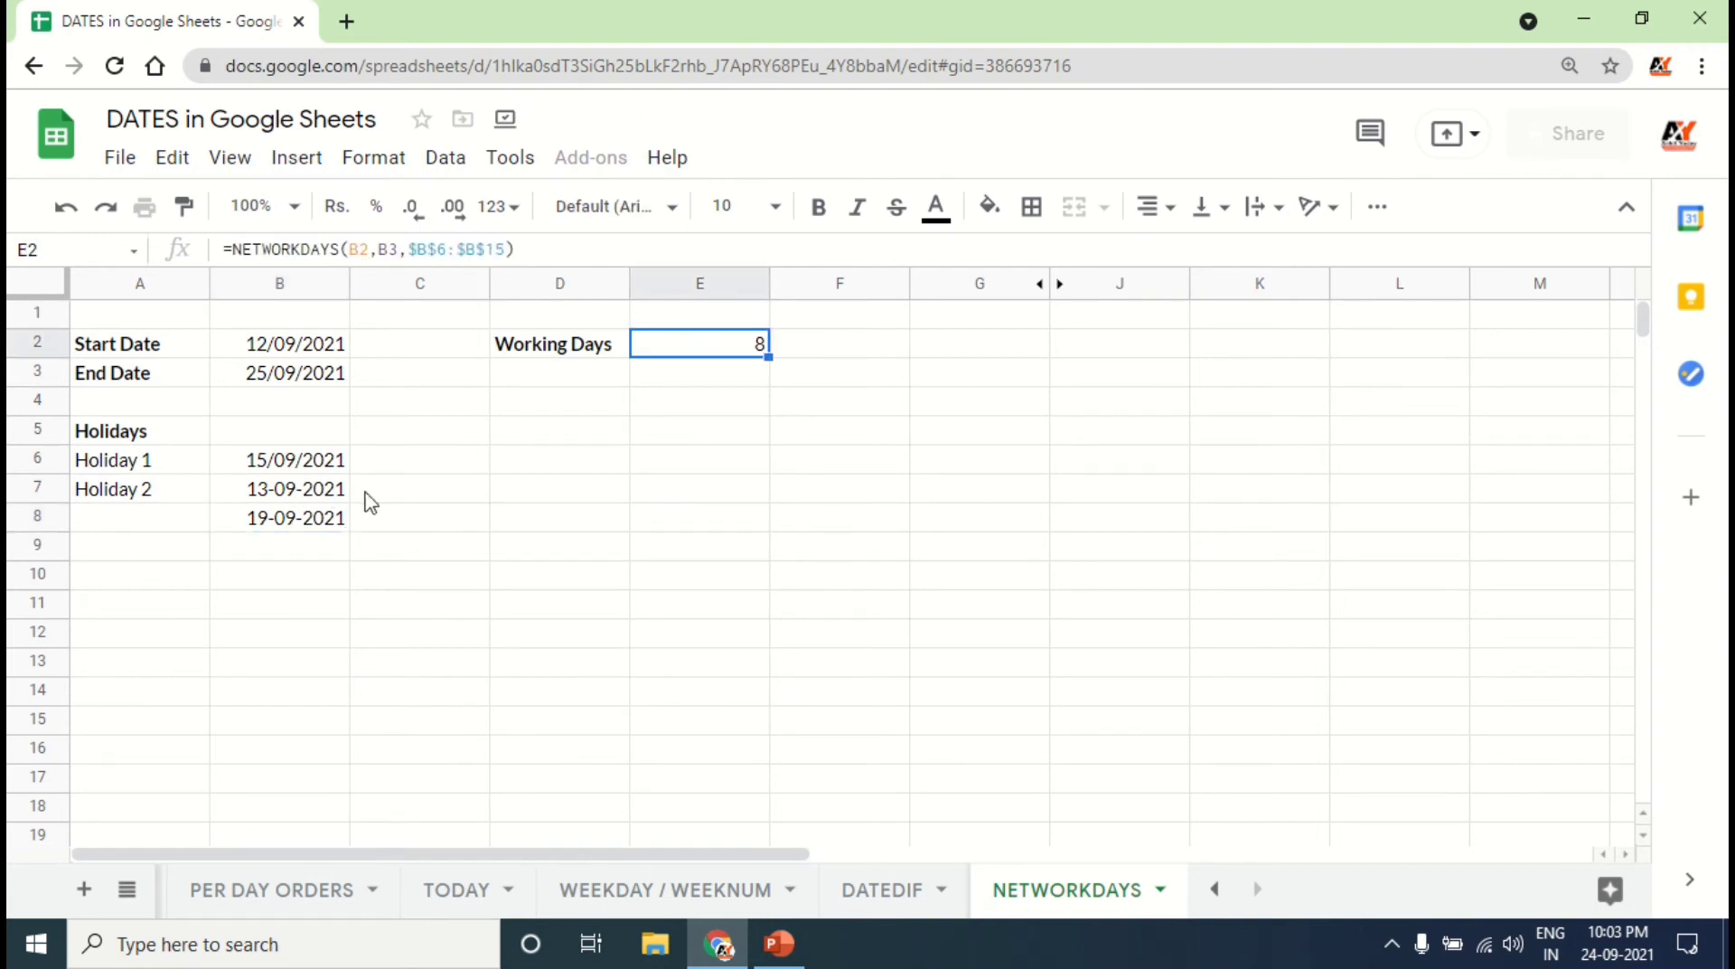
left_click(501, 249)
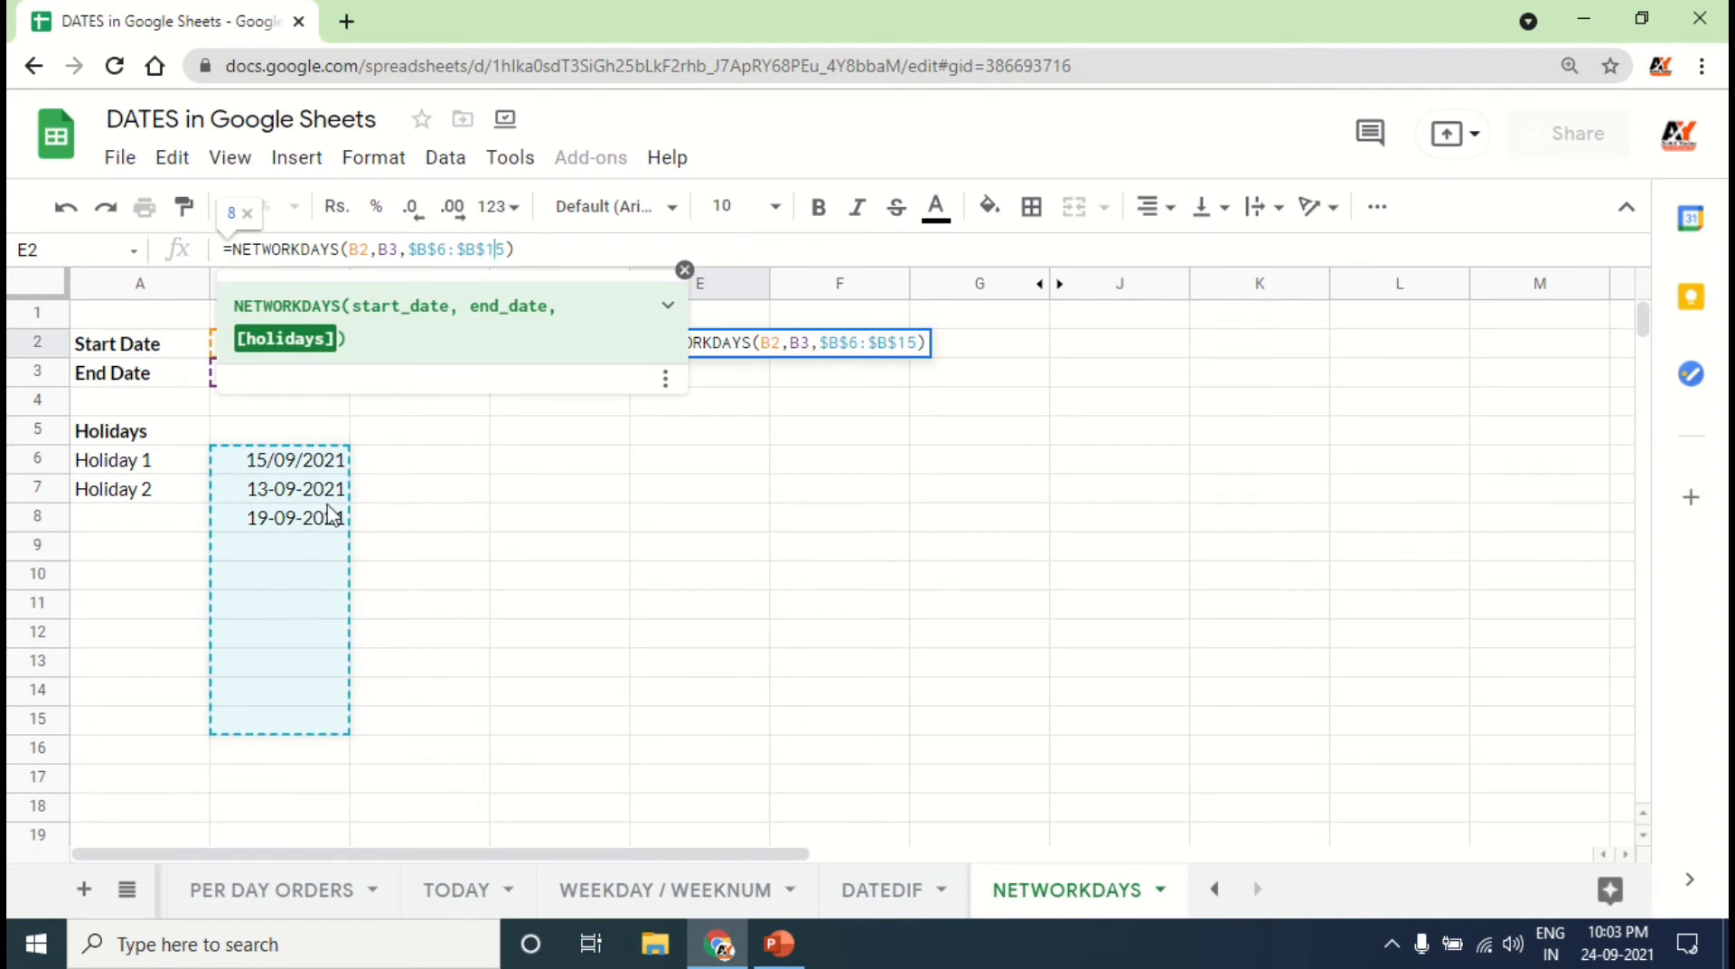
left_click(569, 248)
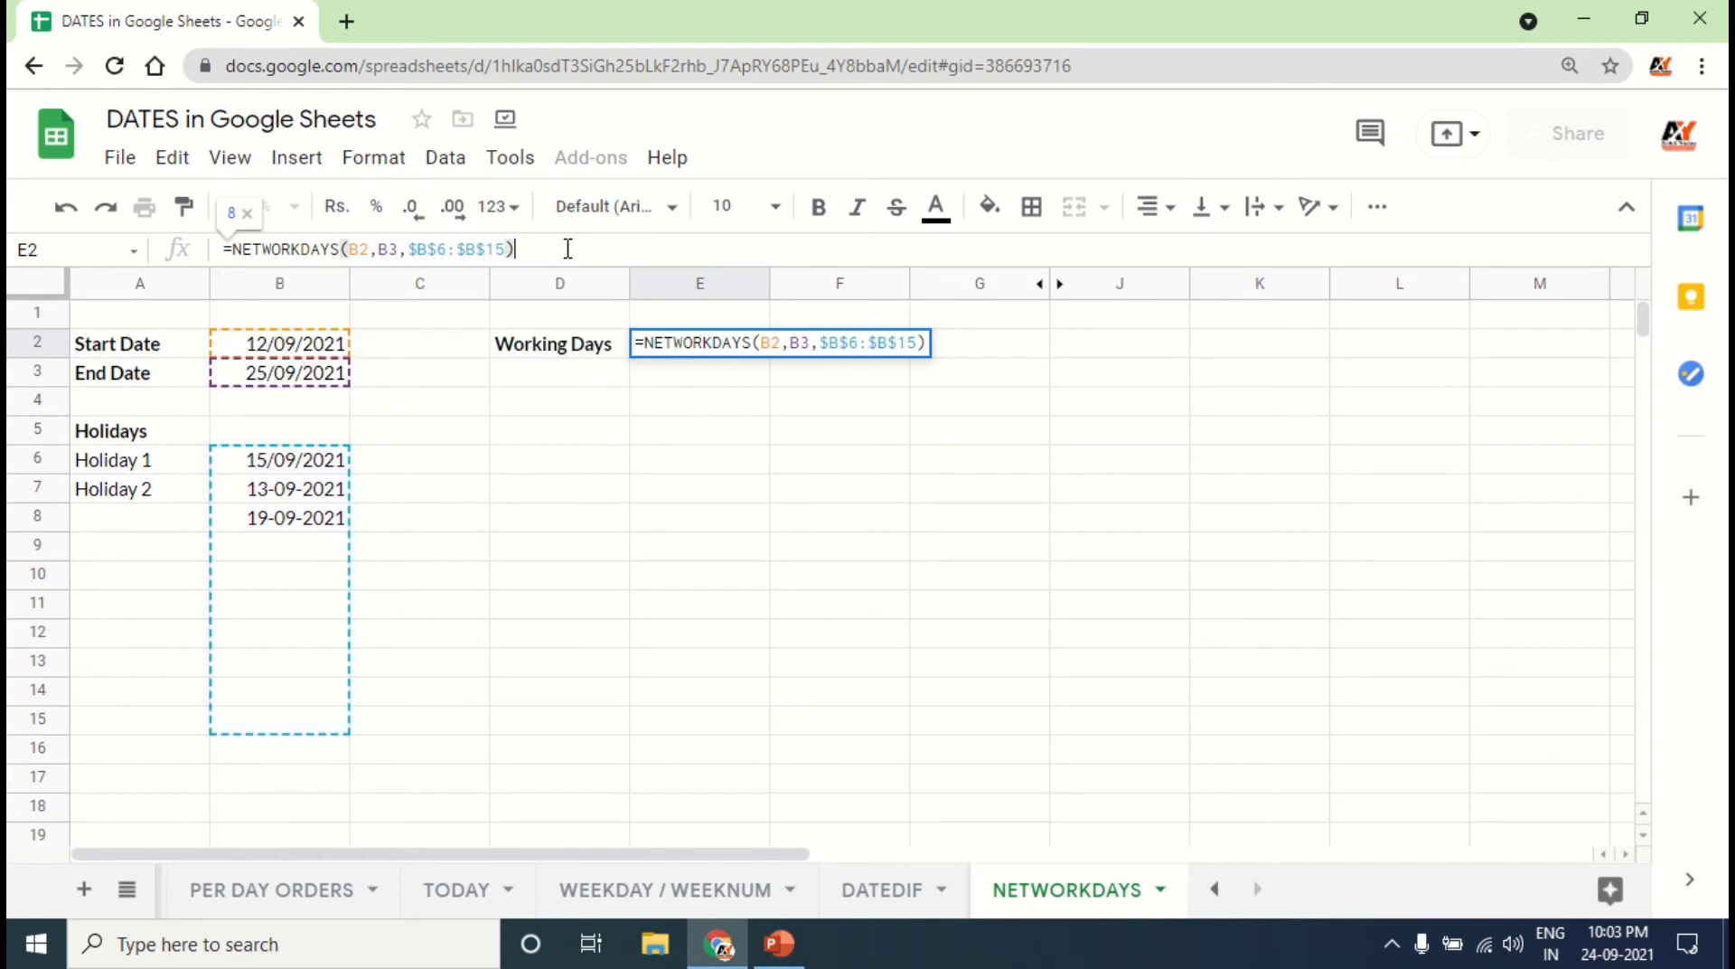
left_click(813, 339)
left_click(730, 357)
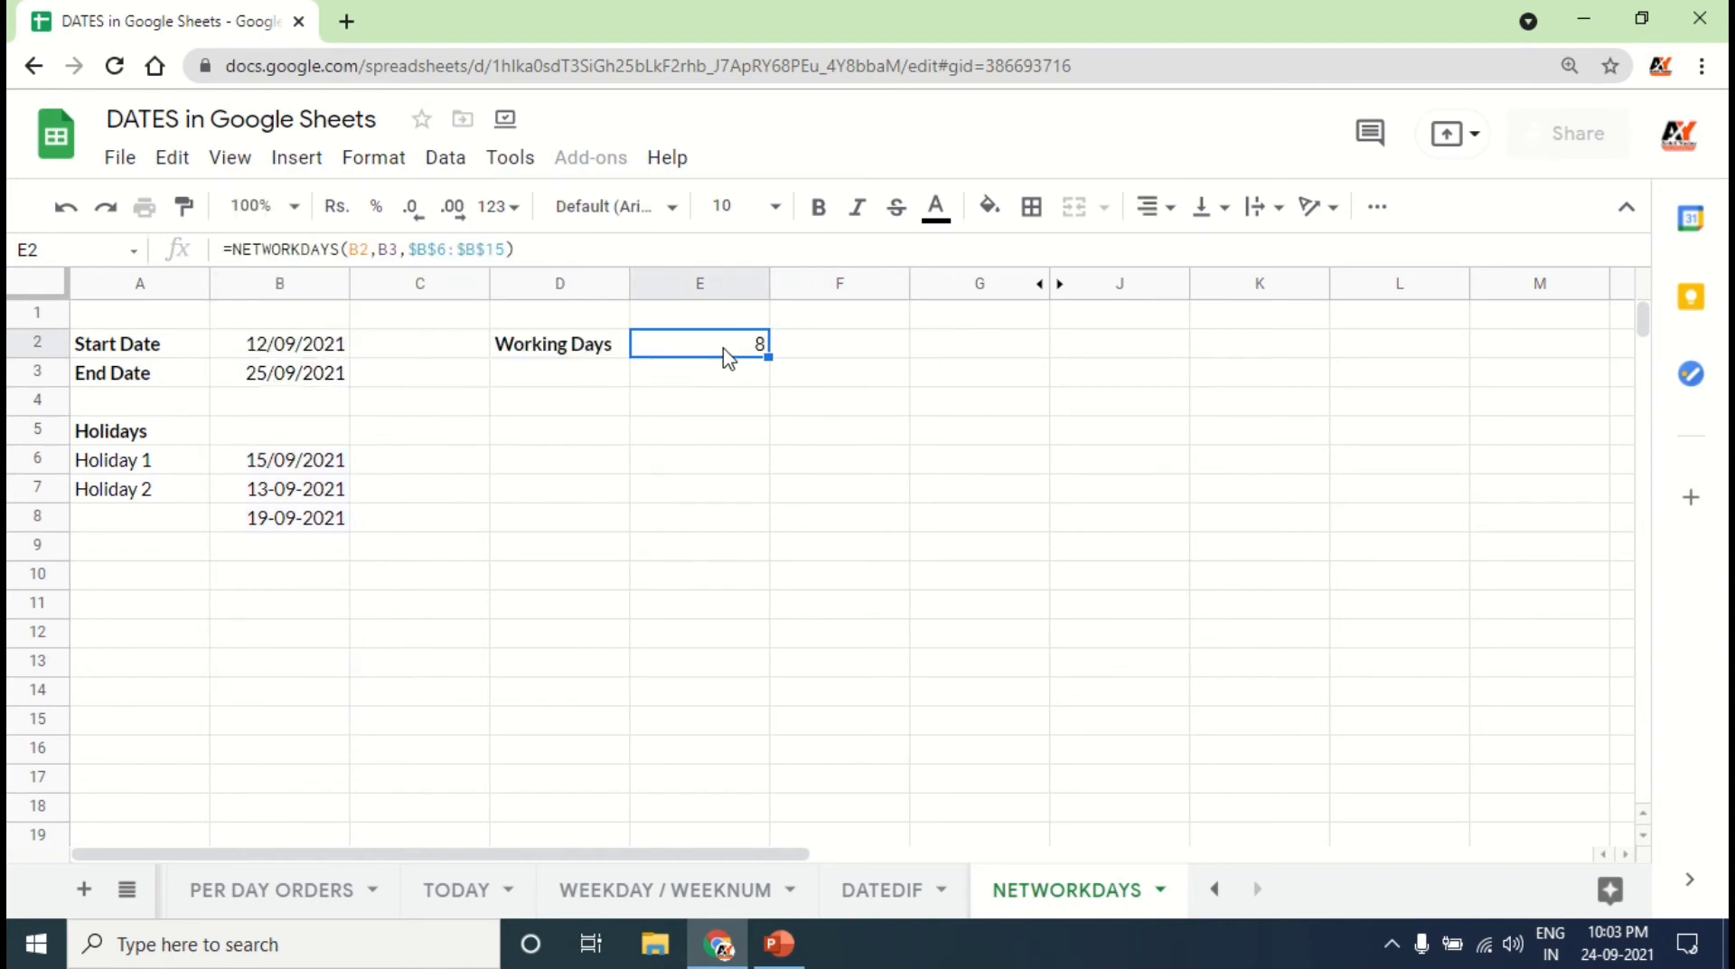
left_click(279, 529)
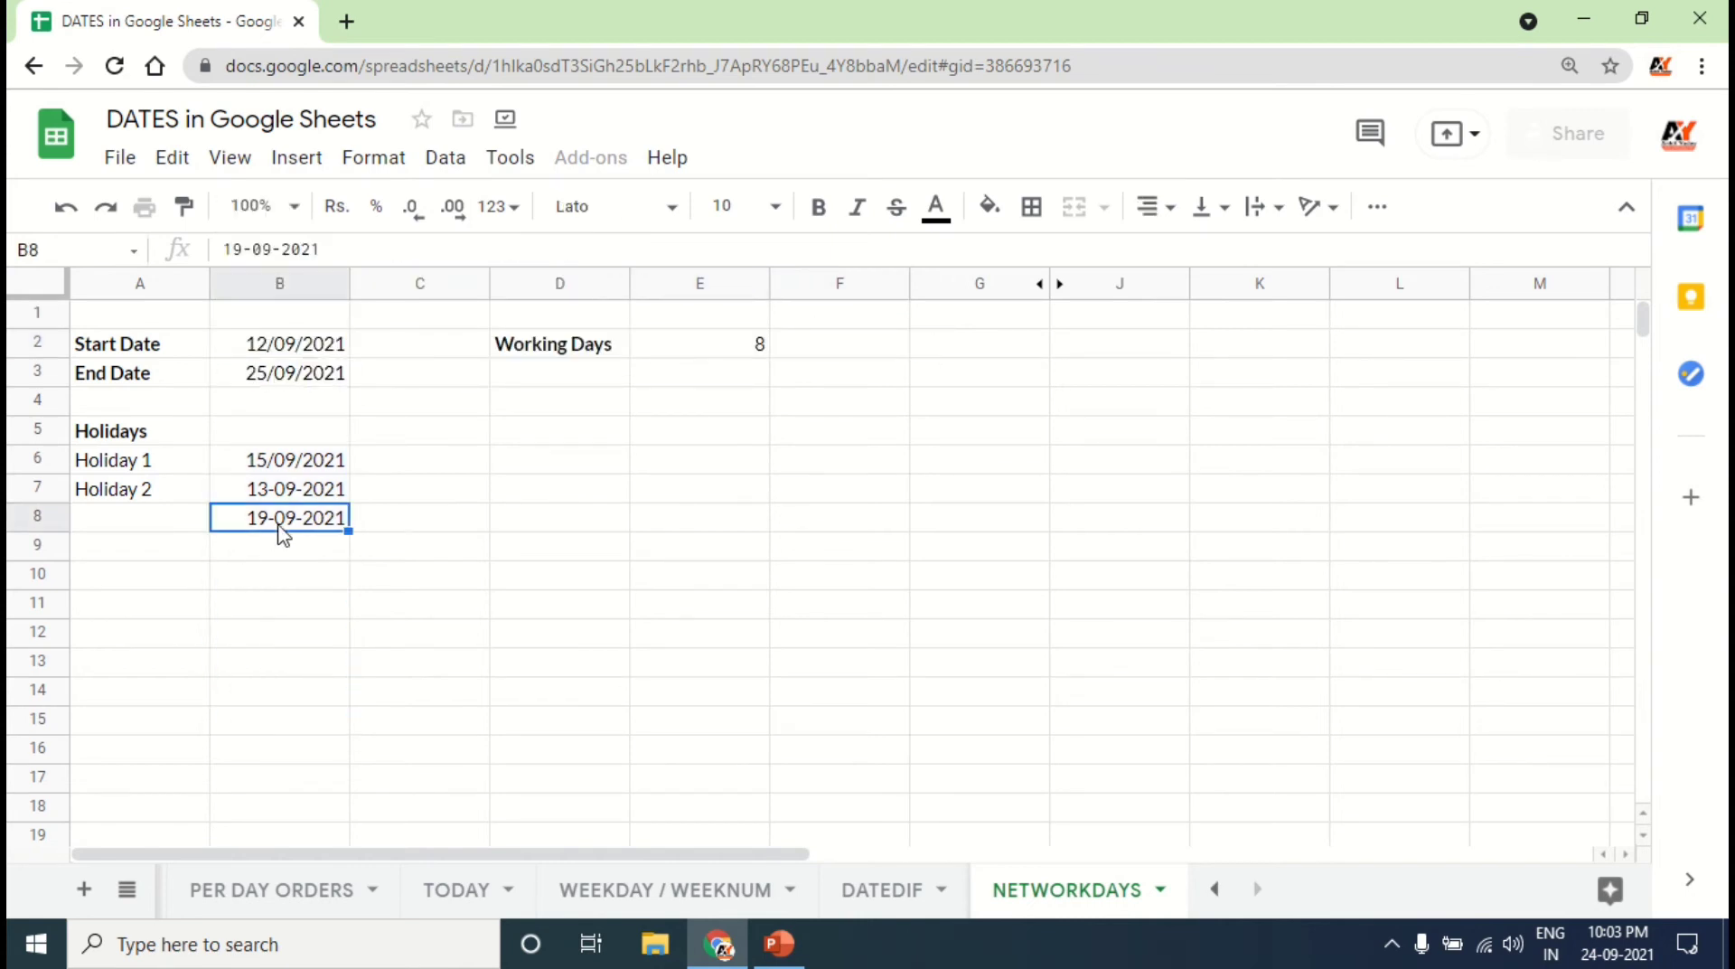
left_click(285, 470, "shift")
left_click(301, 353)
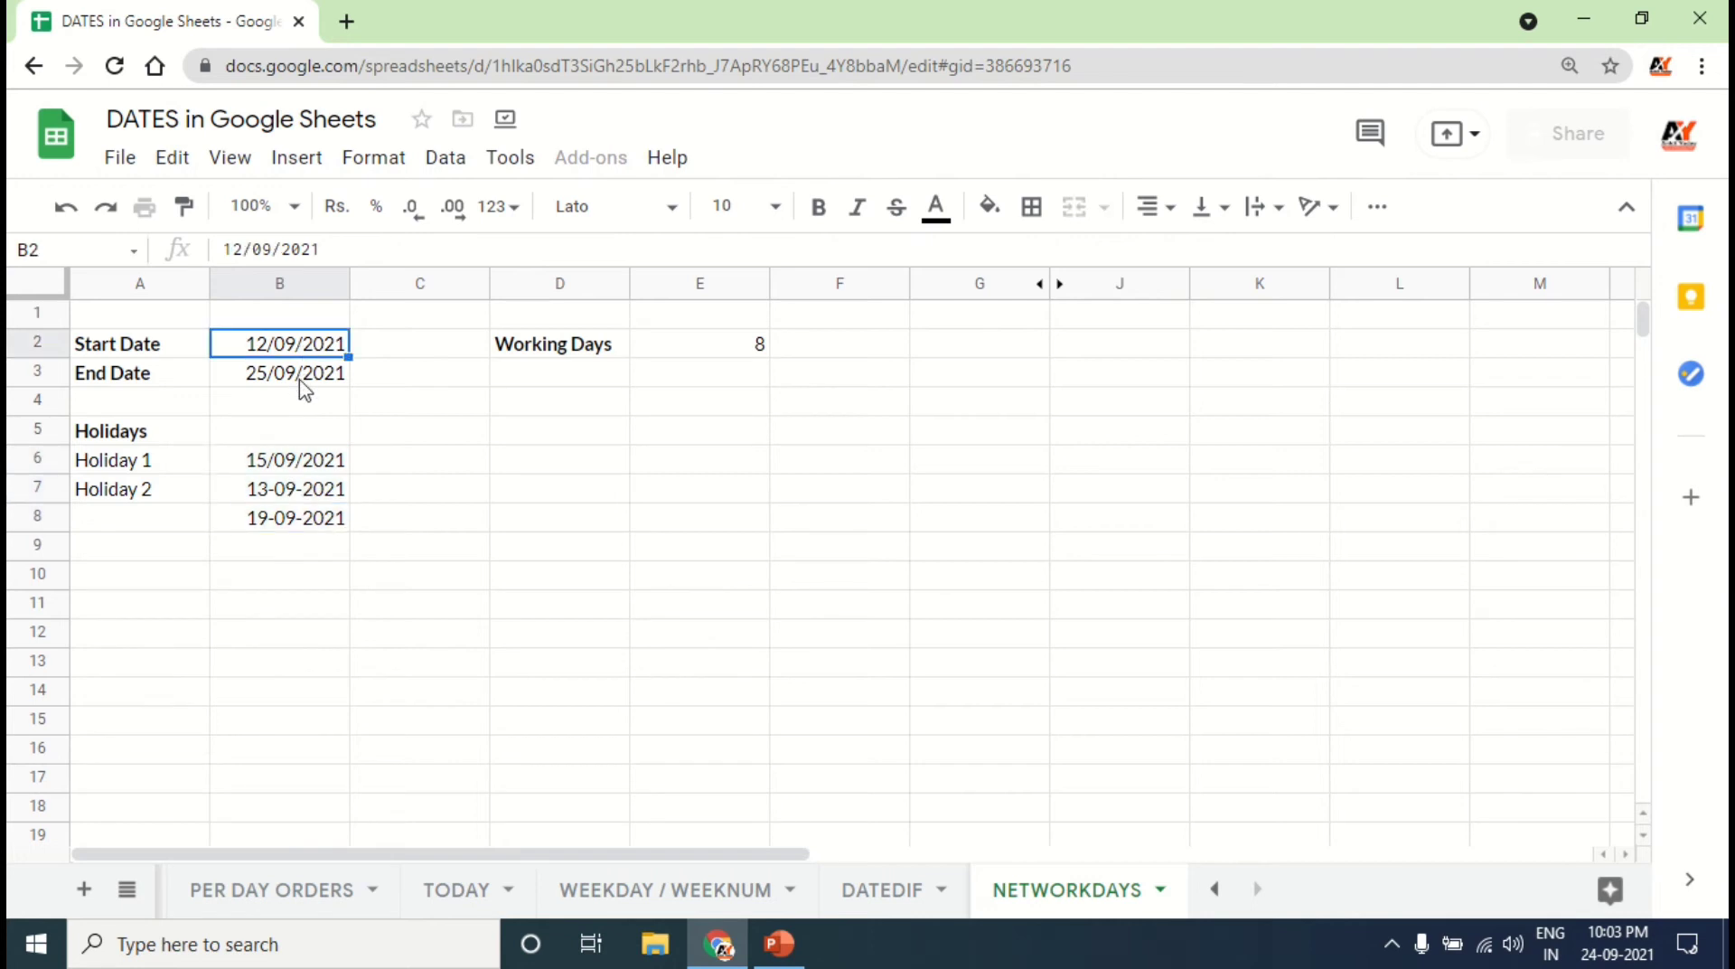
left_click(304, 389)
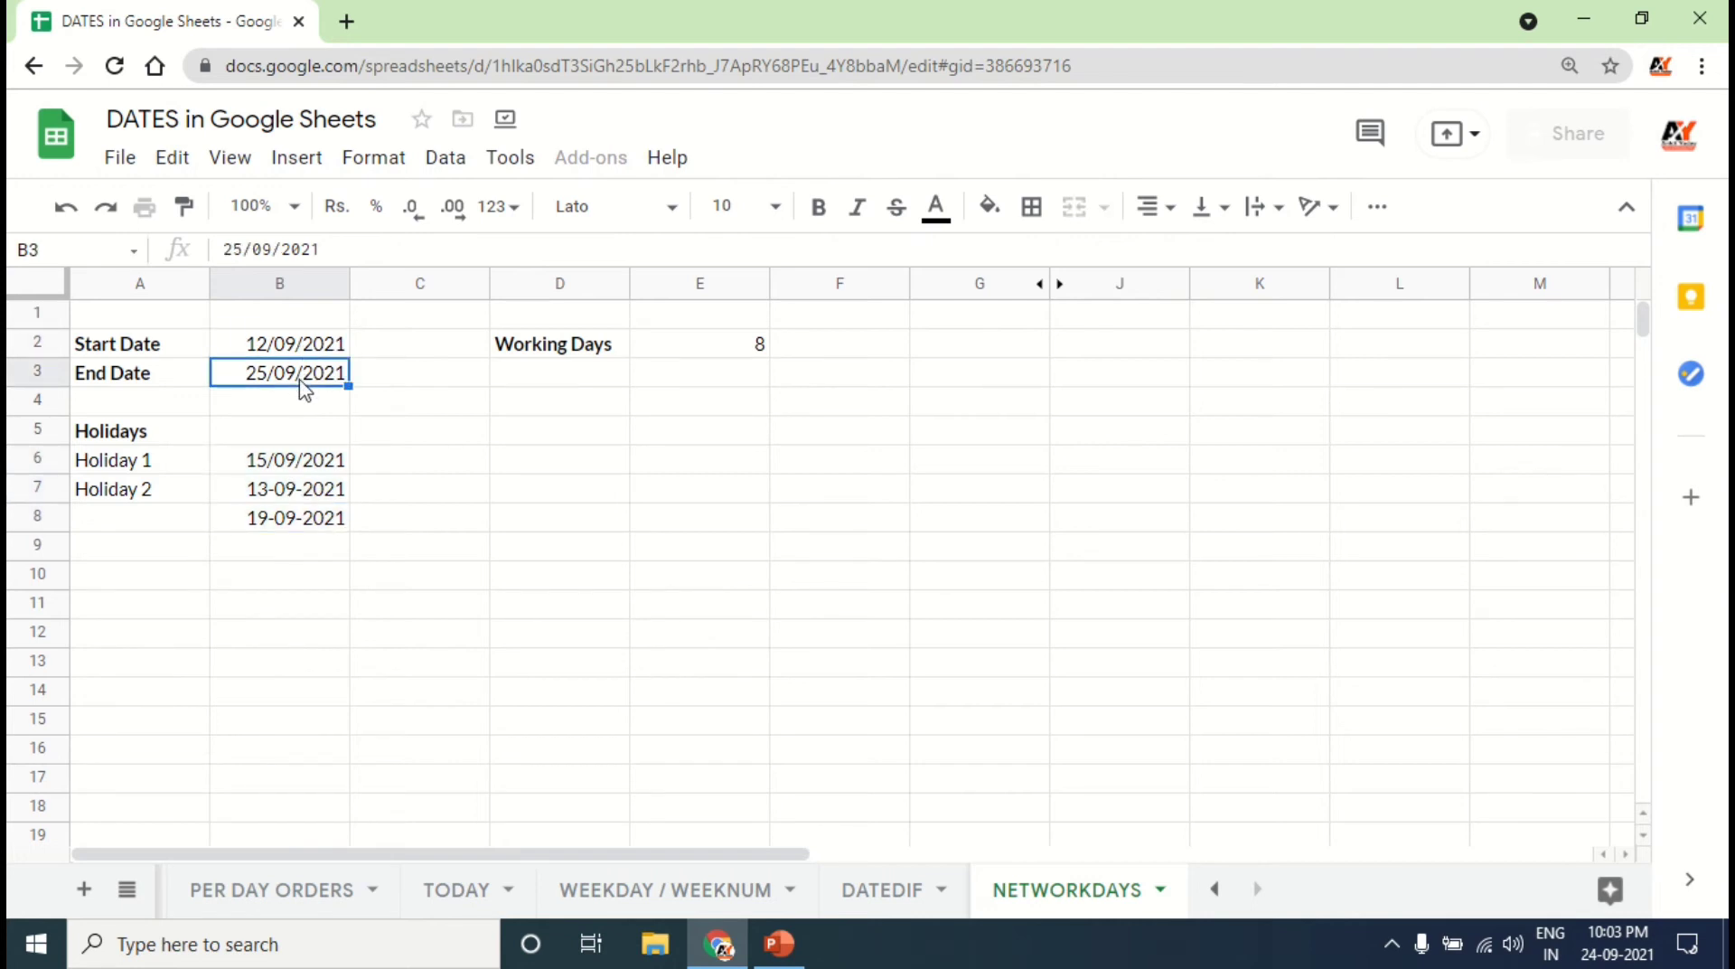
Step: Fill the Holiday 2 label down one row so that A8 reads Holiday 3
left_click(310, 527)
left_click(182, 517)
left_click(184, 488)
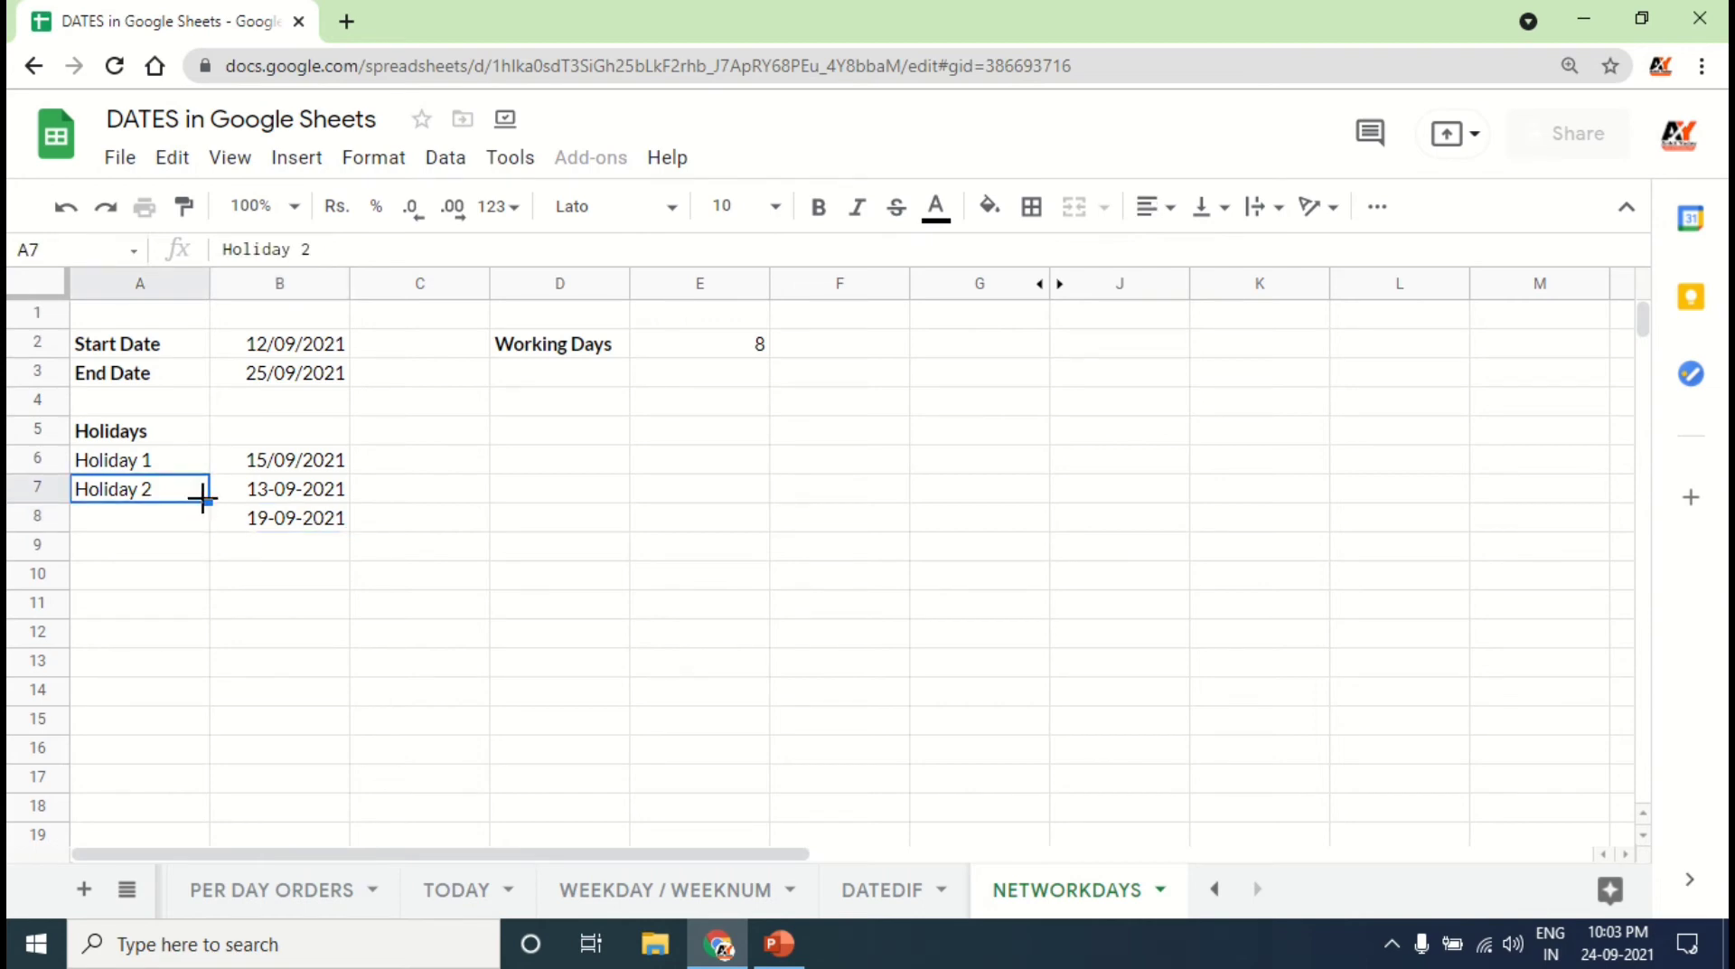
left_click_drag(208, 501, 213, 535)
Step: Compare the Holiday 3 date with the Working Days formula in E2, and clear that date from B8
left_click(299, 526)
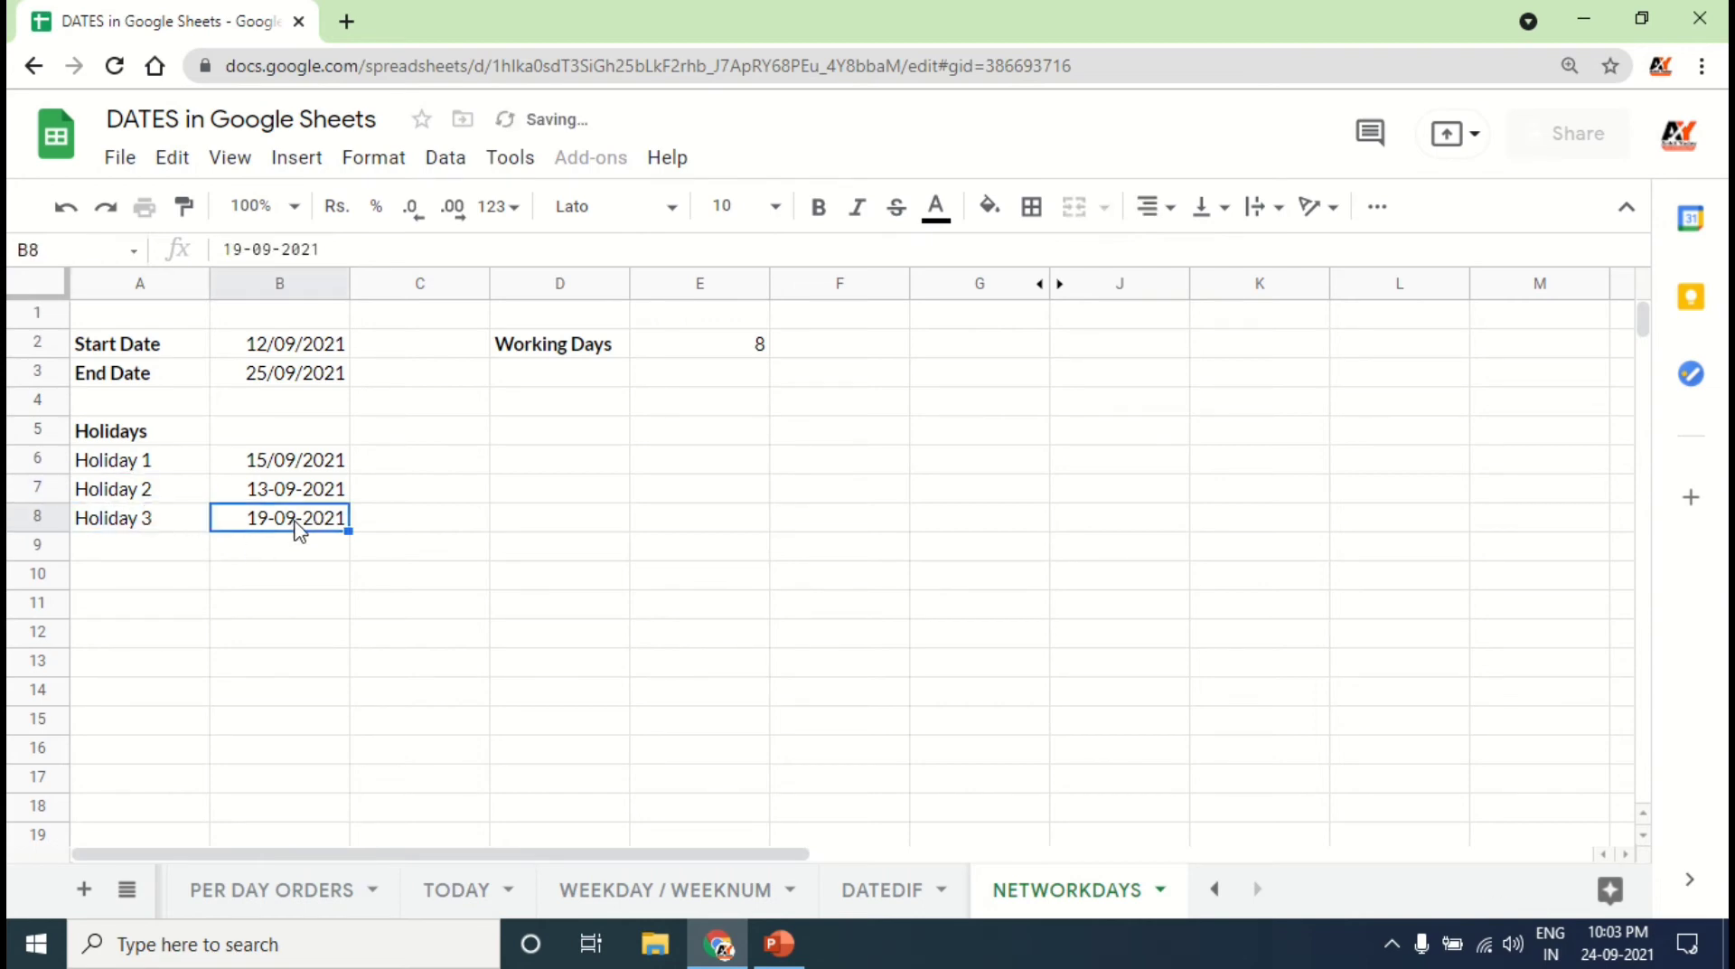
left_click(692, 360)
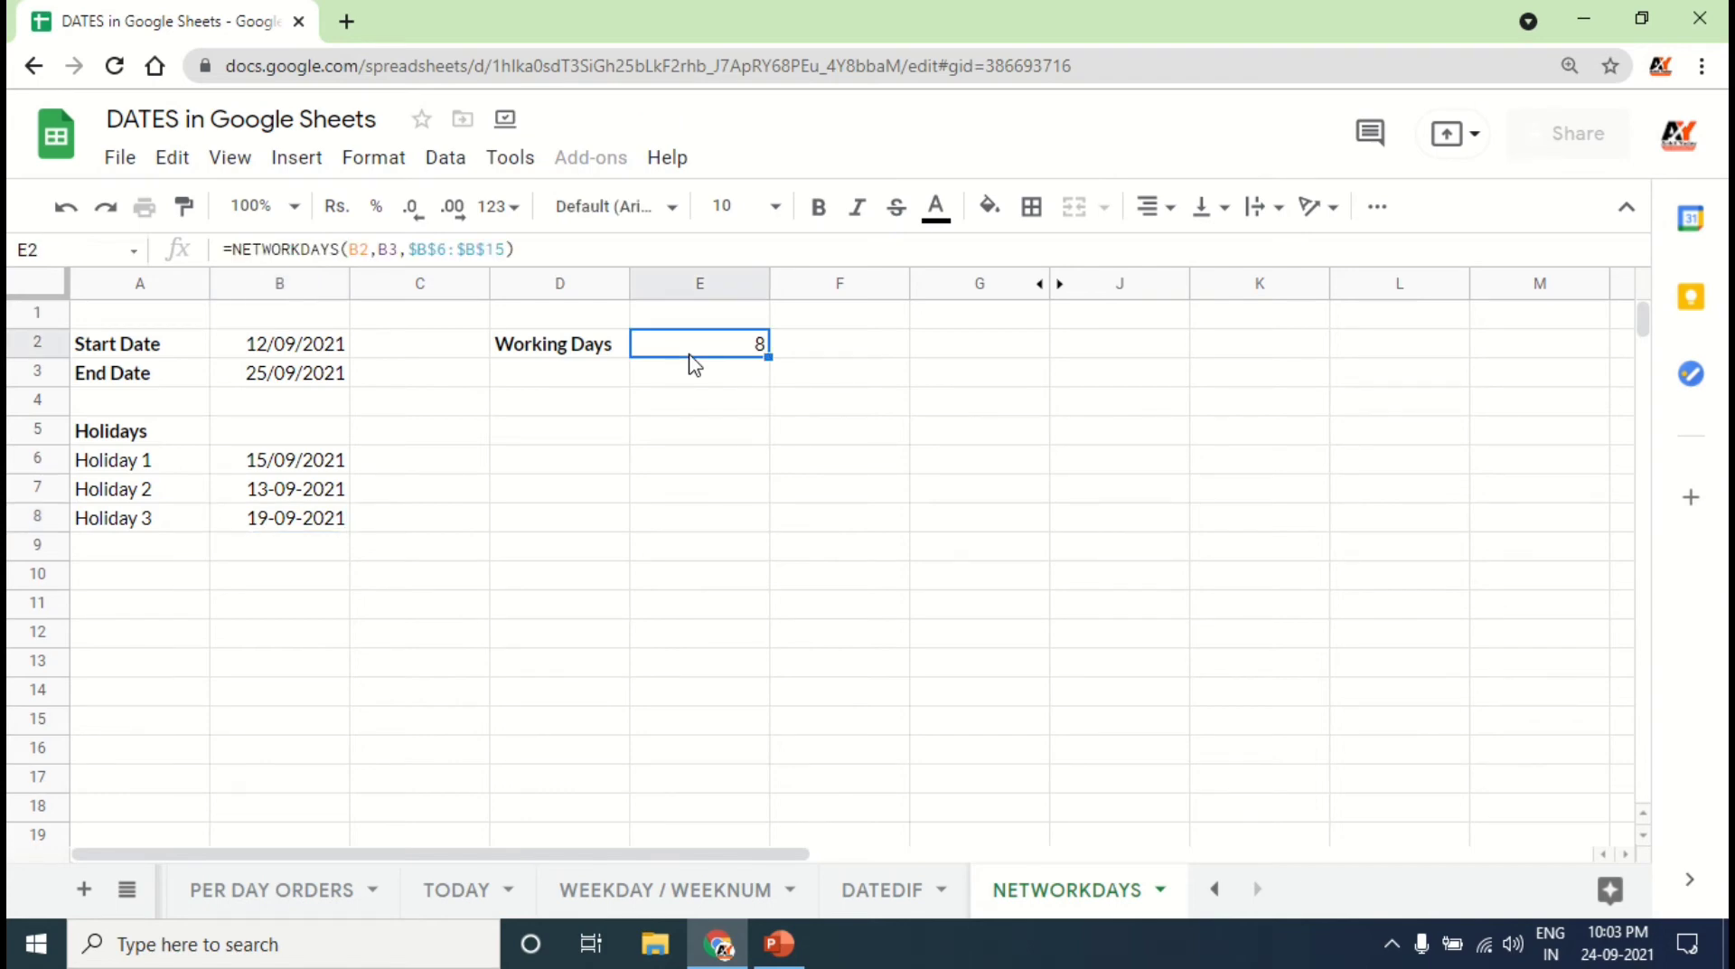
left_click(313, 525)
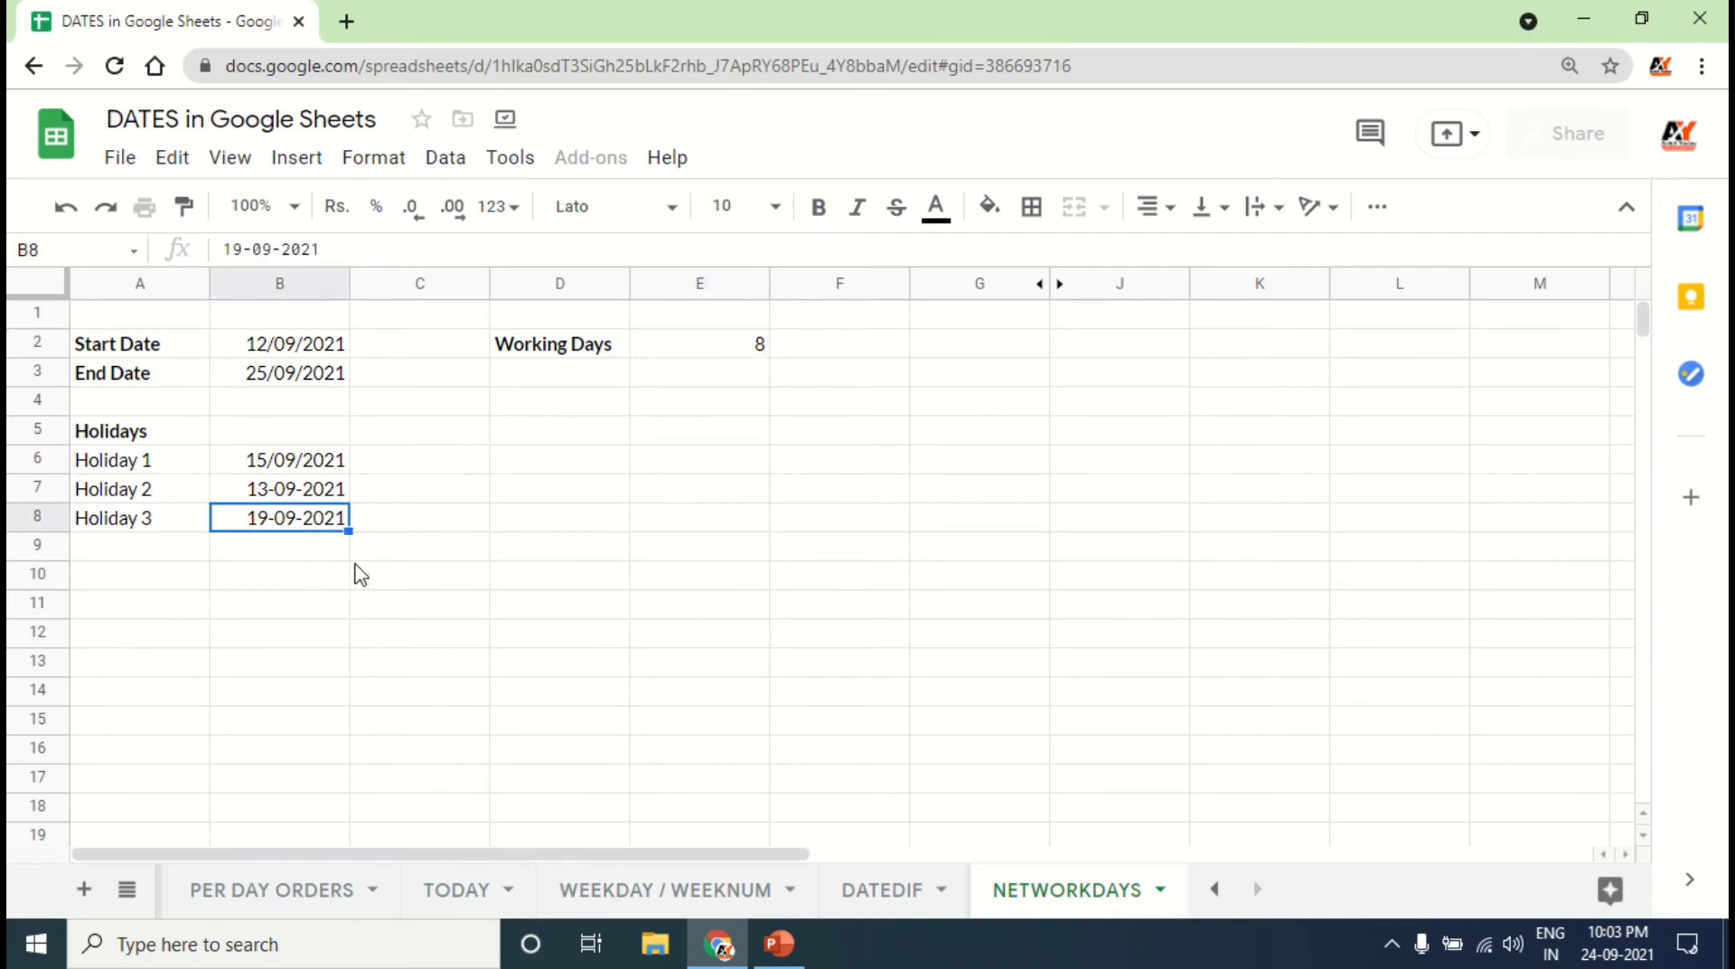
left_click(714, 356)
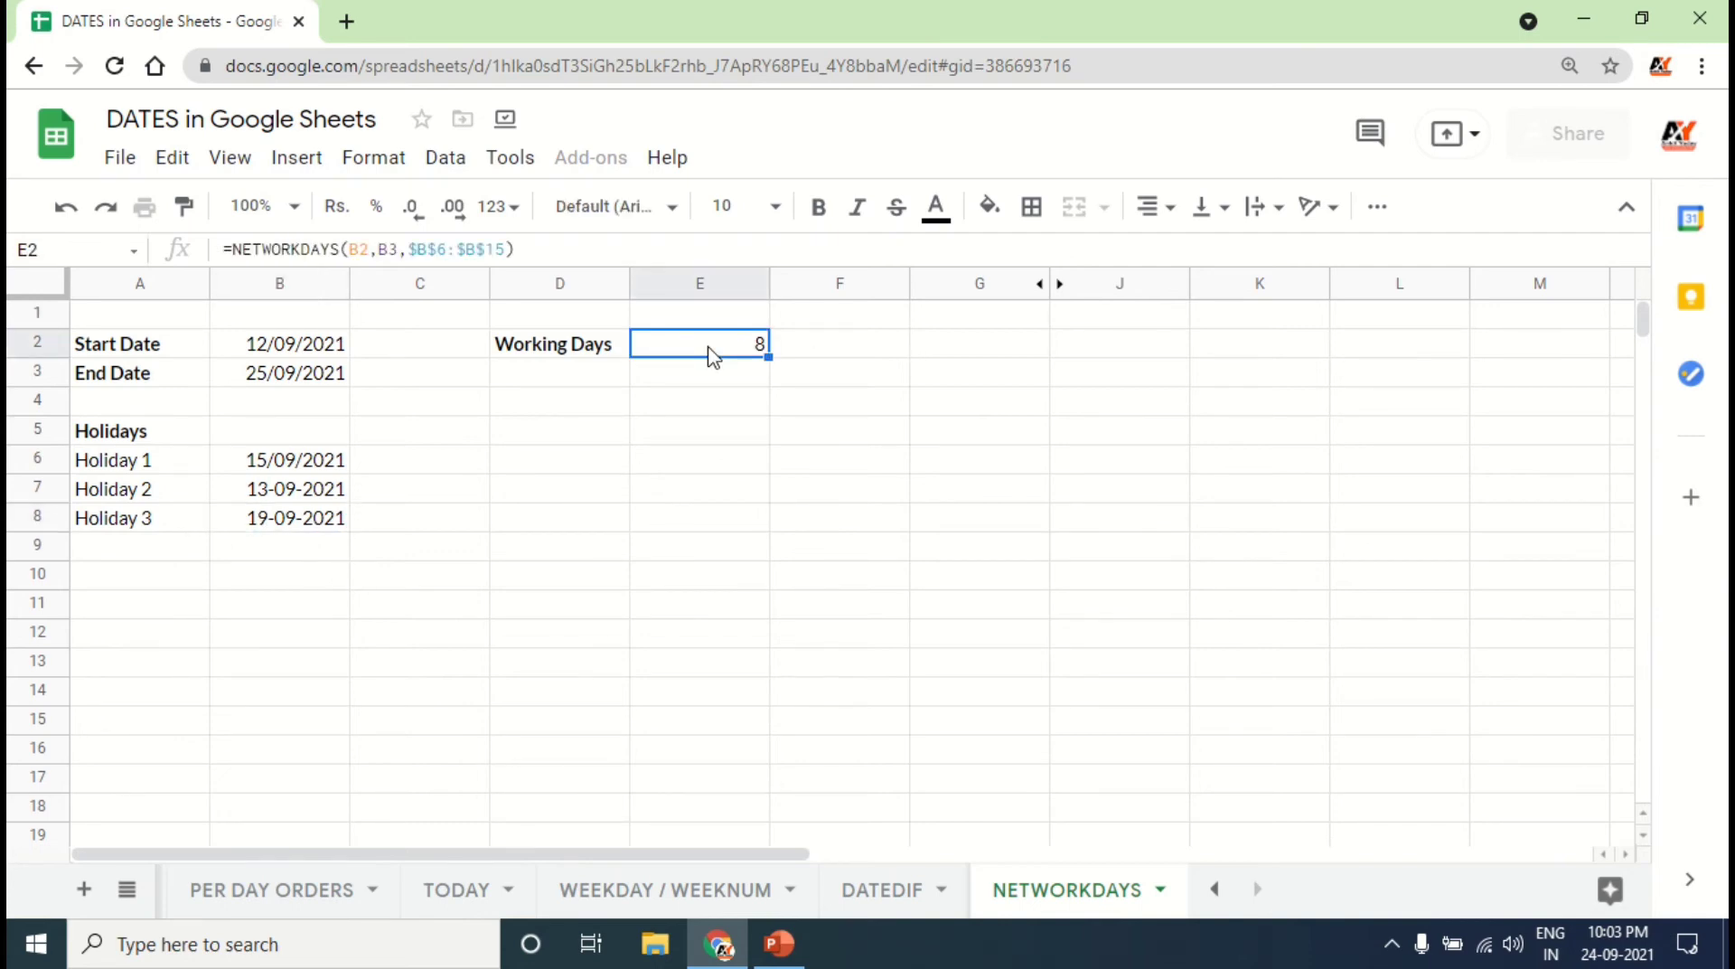
left_click(316, 524)
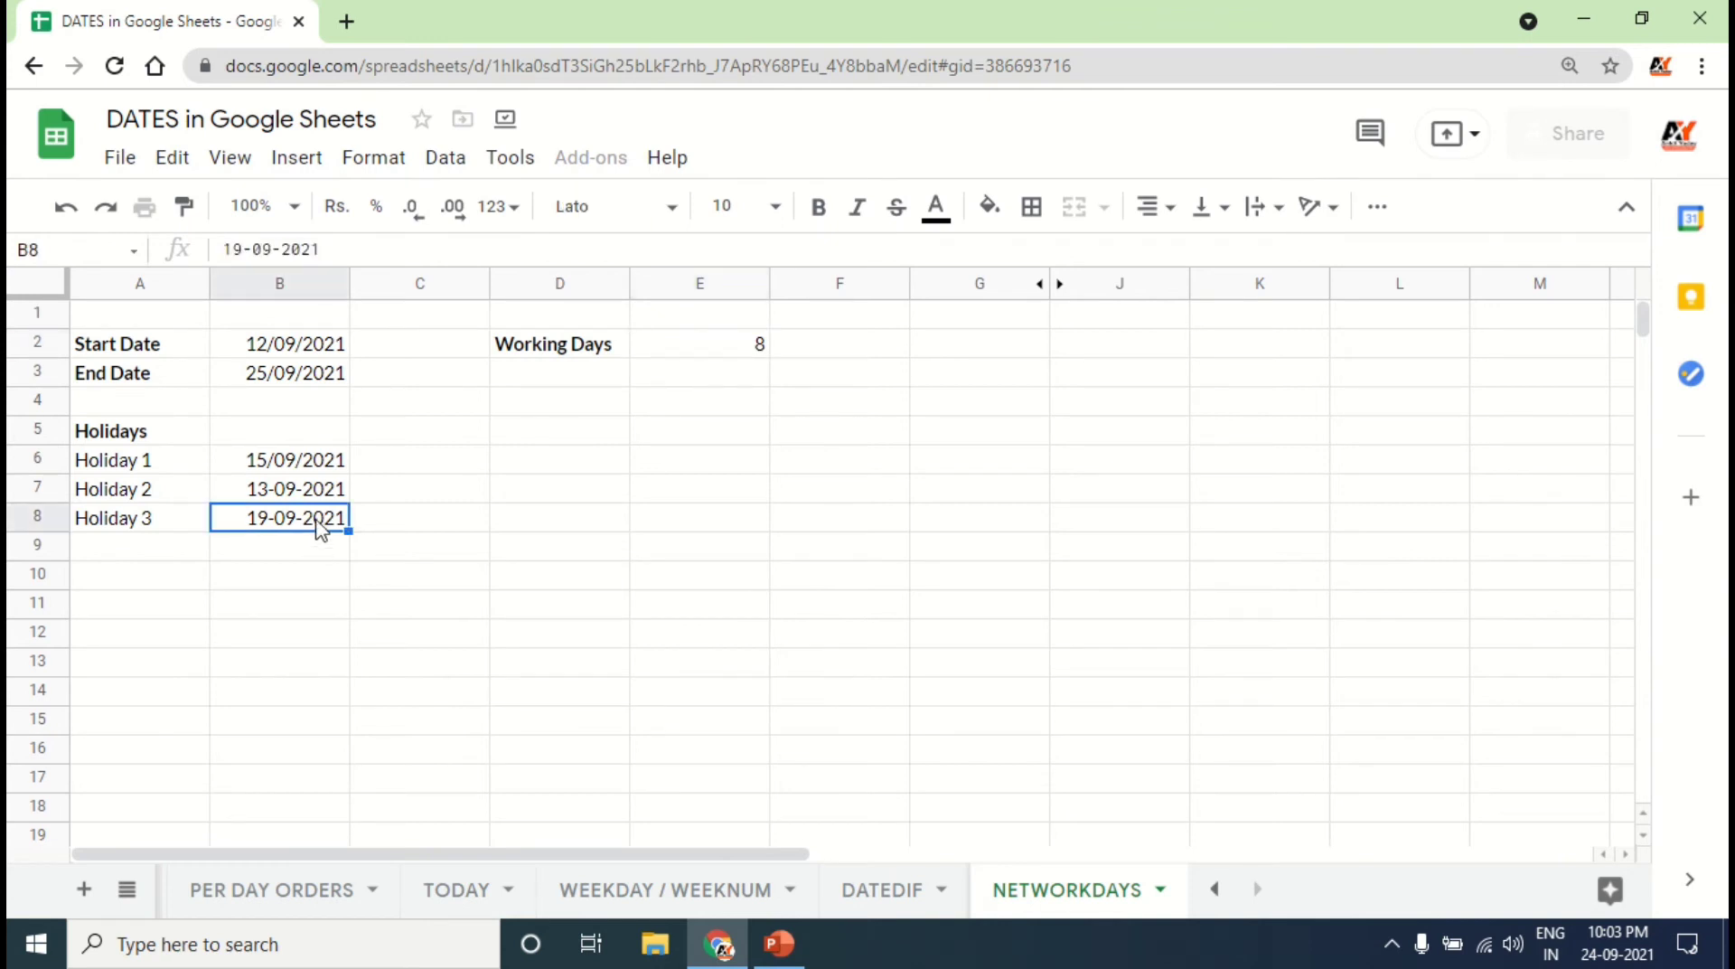
key("Delete")
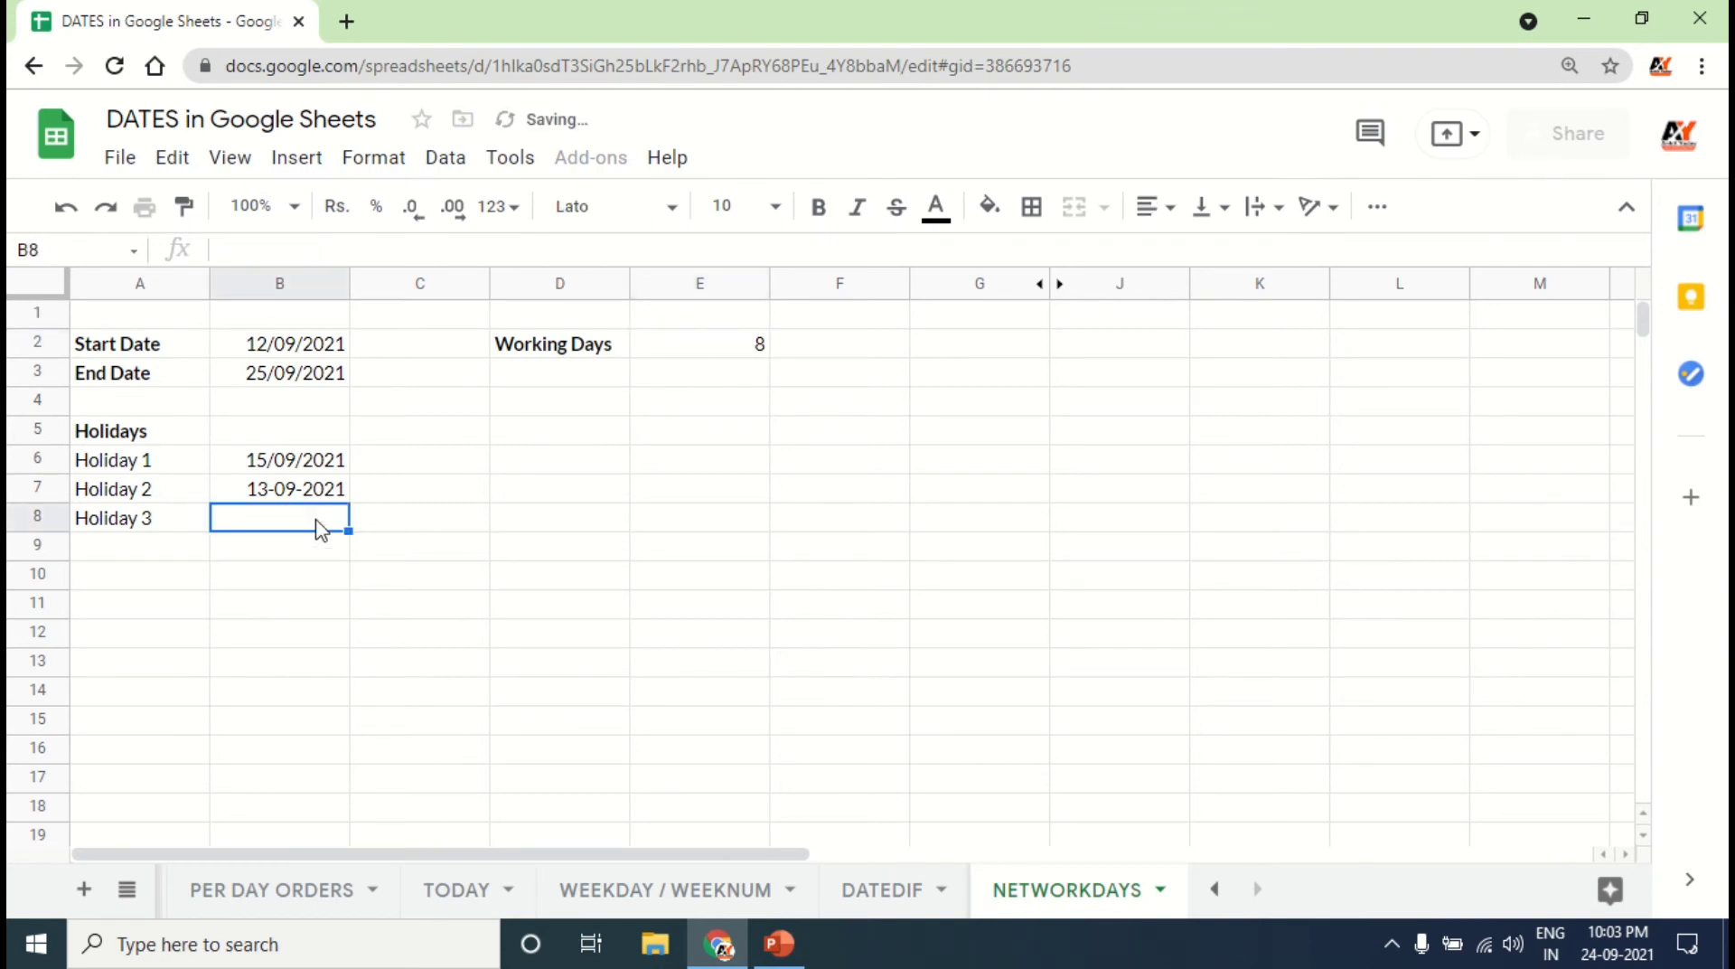
Step: Review the start date, end date and holidays arguments of the NETWORKDAYS formula in E2
left_click(728, 351)
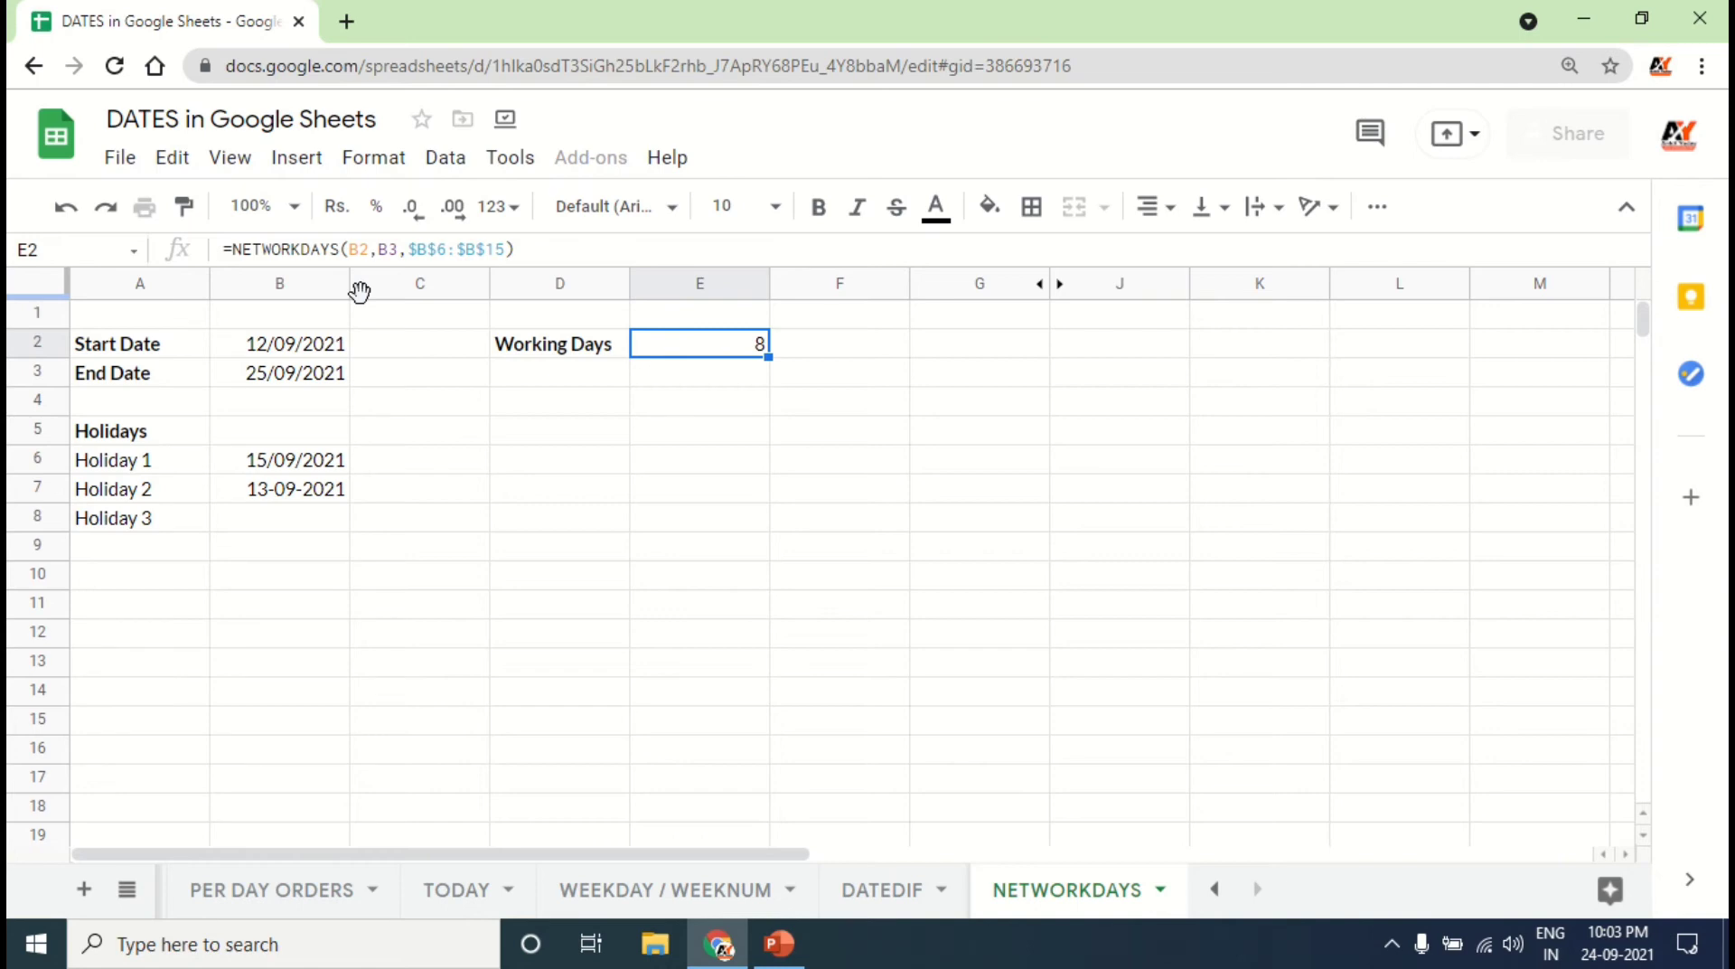
key("F2")
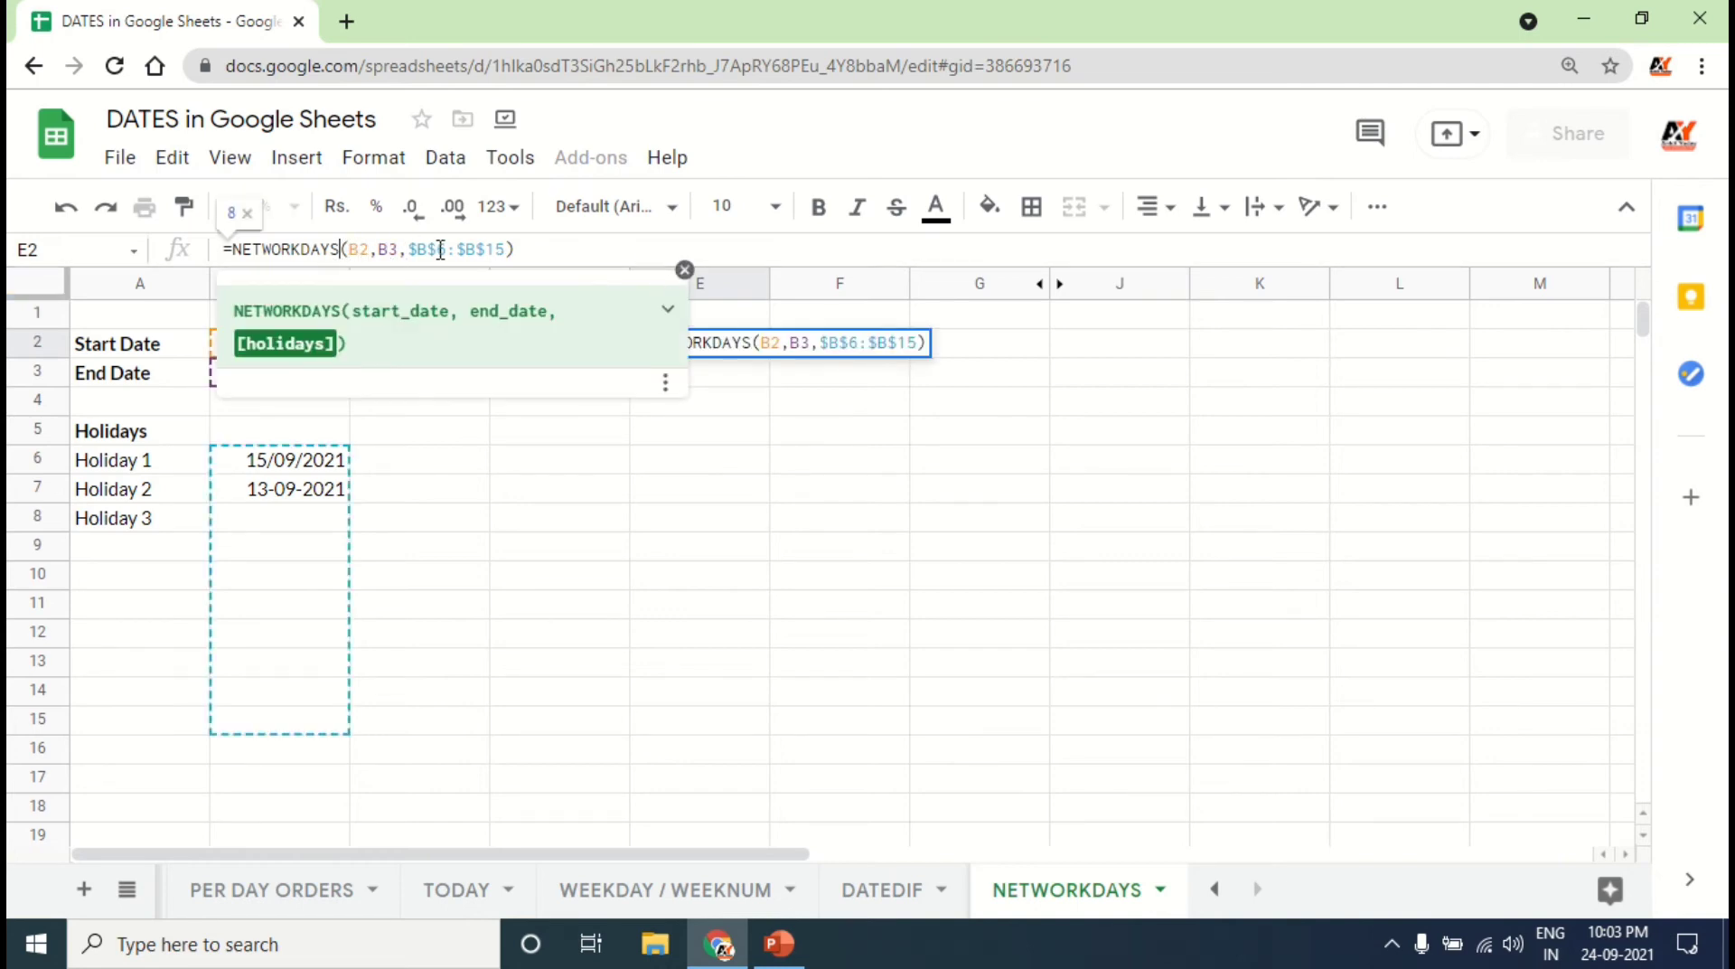
key("Tab")
Step: Enter the heading NETWORKDAYS in E1 and widen column E to fit it
left_click(742, 323)
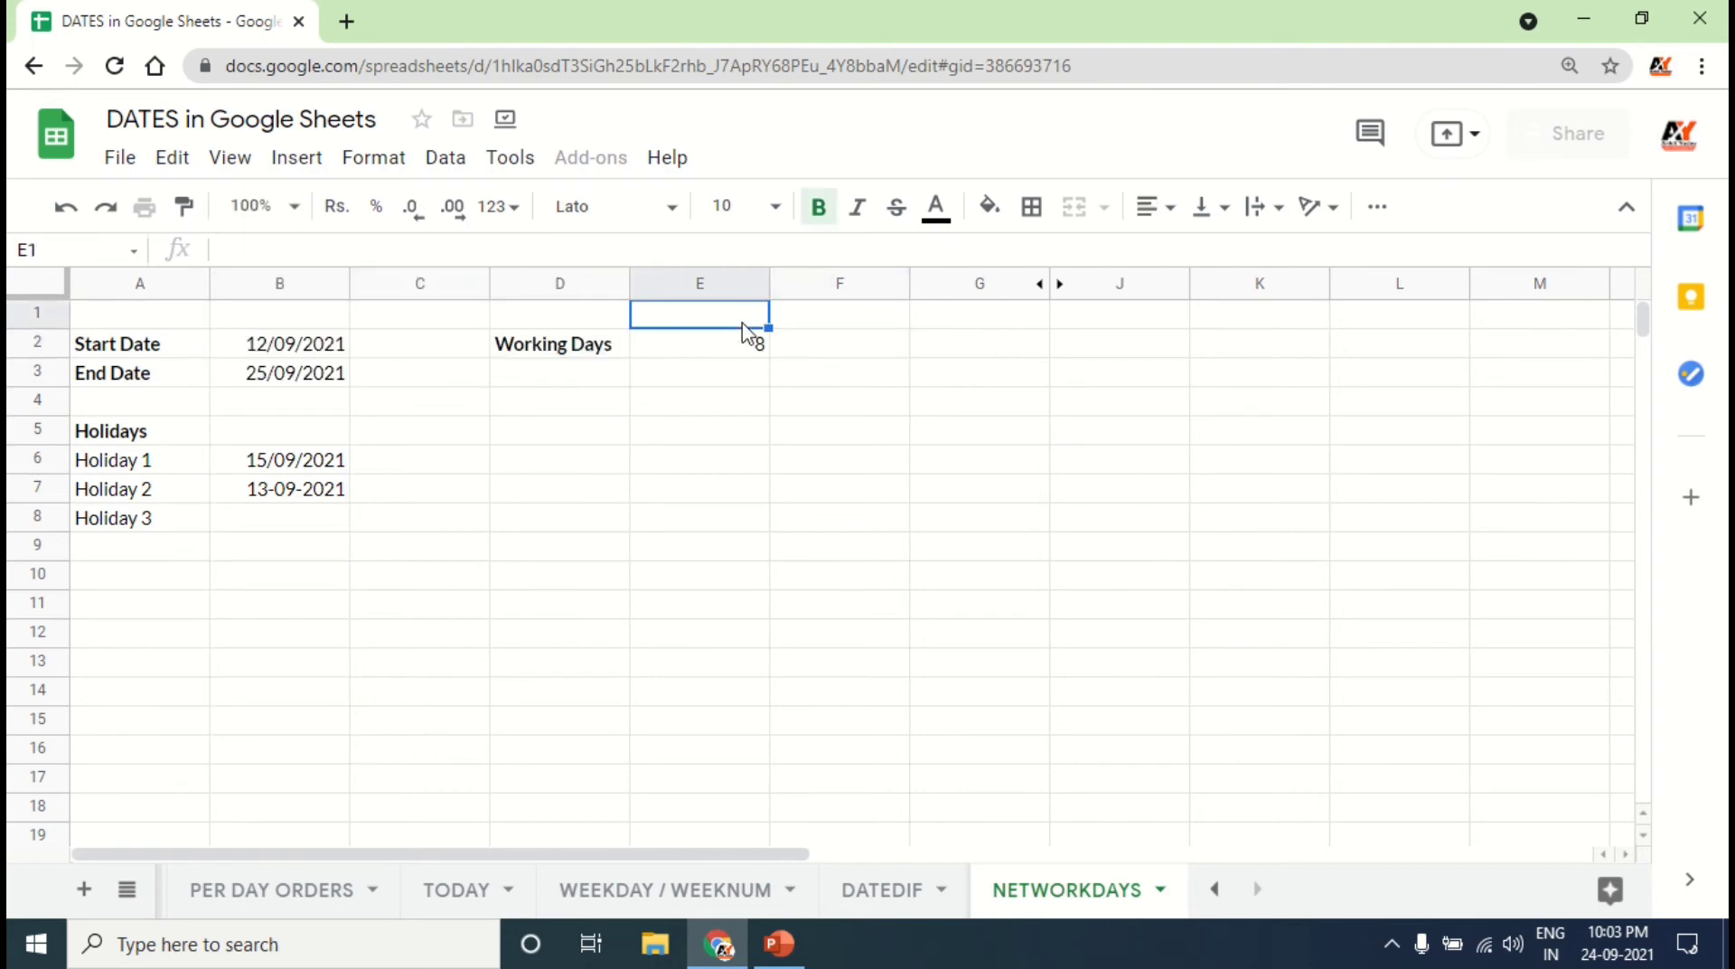
type("NET")
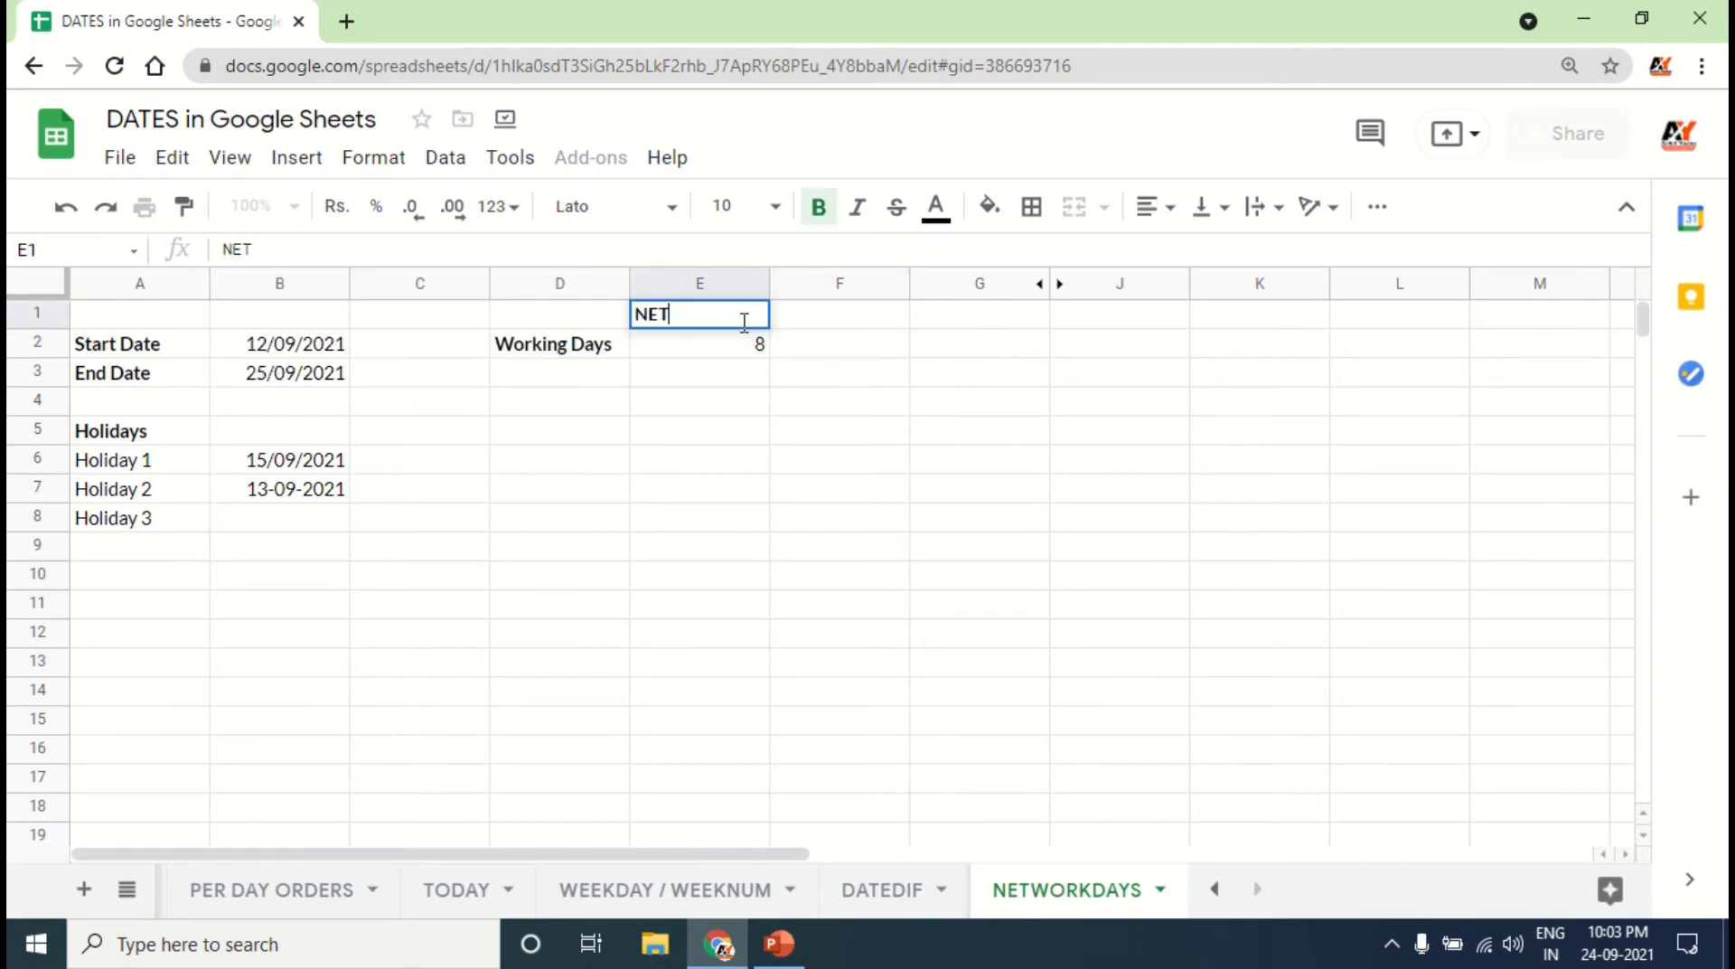
type("WORKDAYS")
key("Tab")
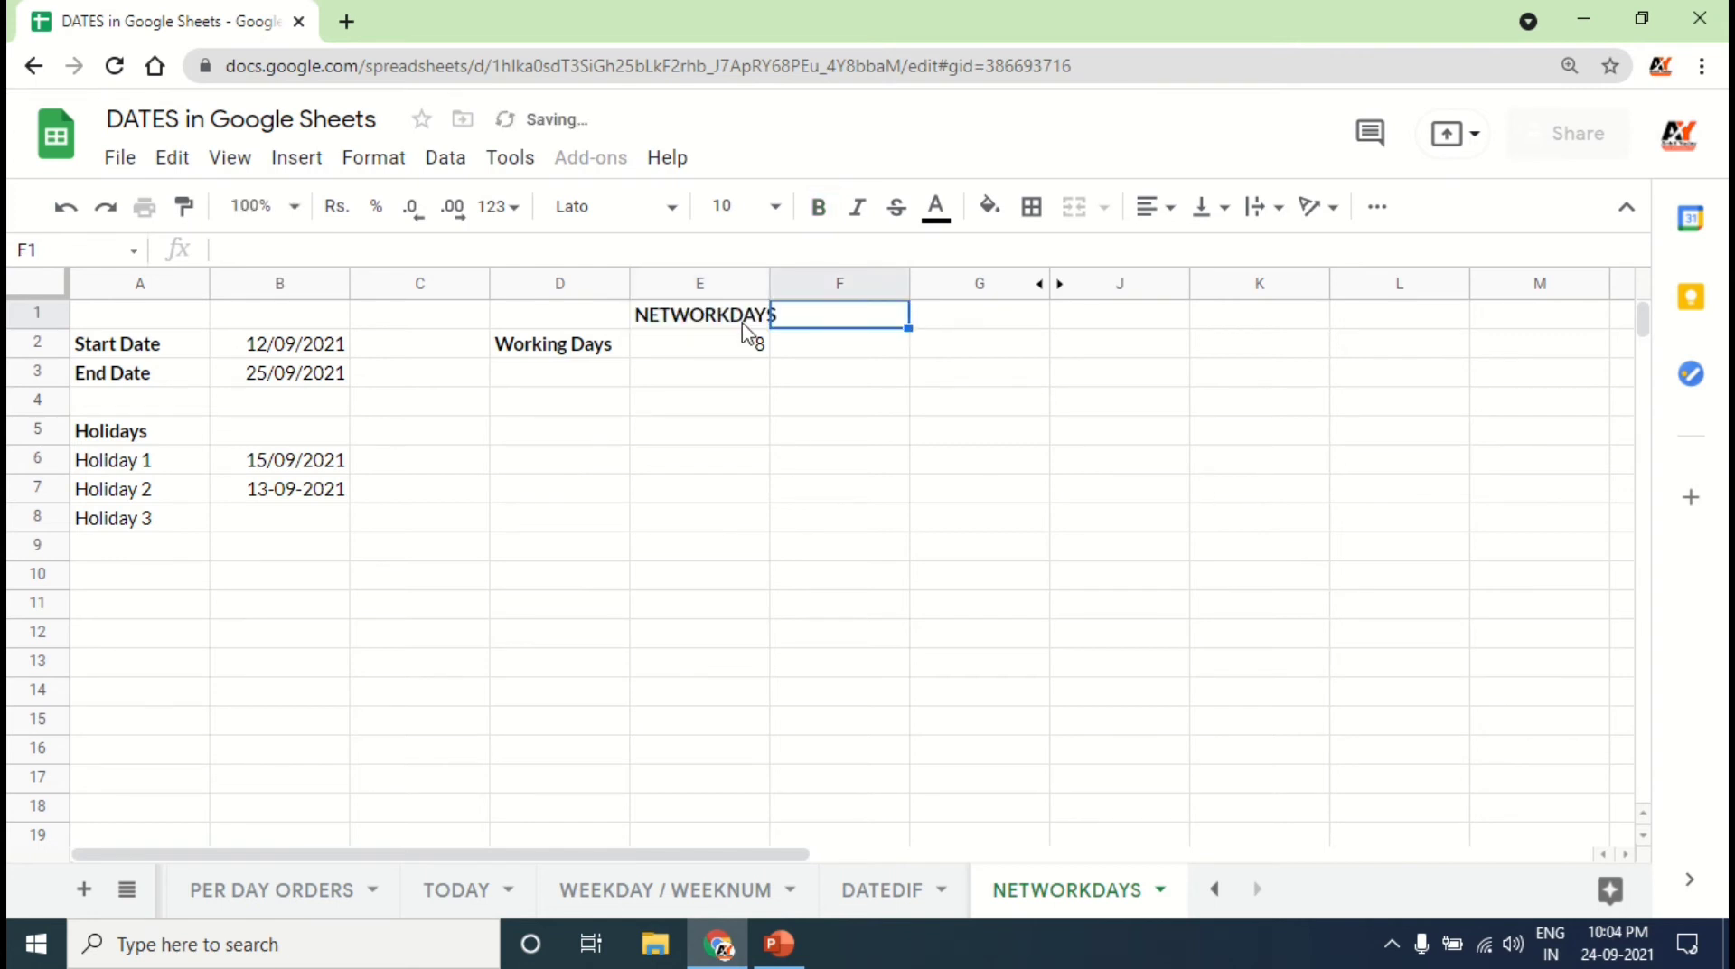
left_click_drag(770, 283, 783, 288)
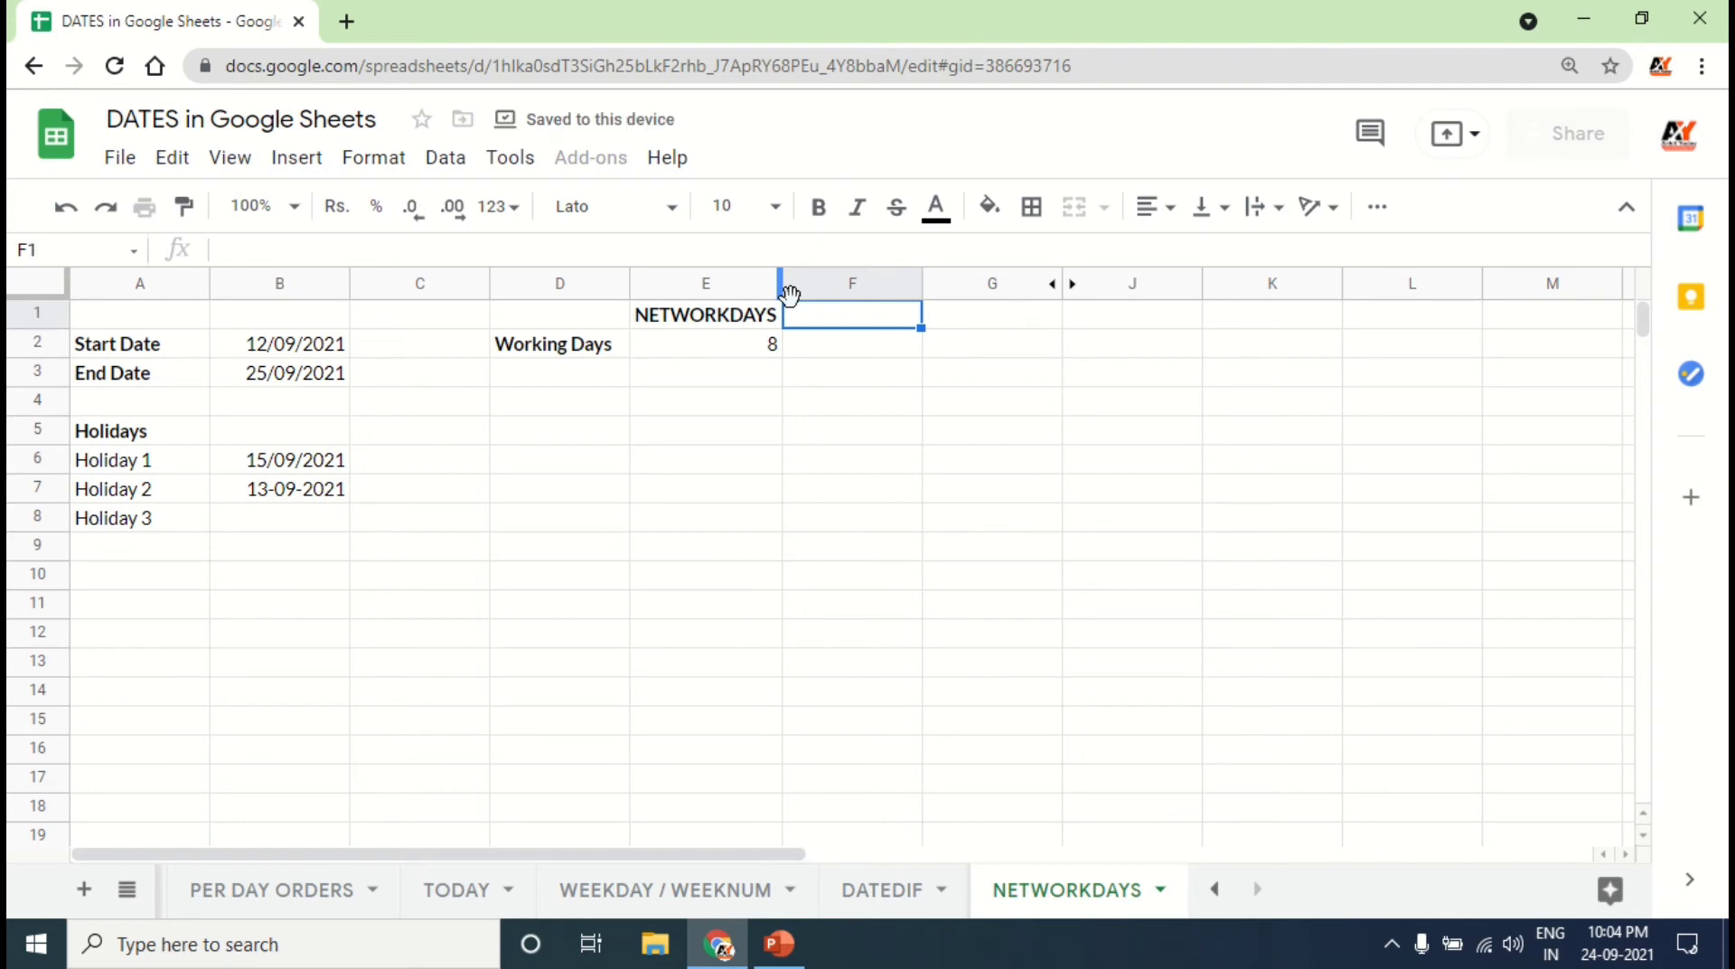
Step: Copy the E1 heading into F1, extend it to NETWORKDAYS.INTL, and fit column F to the text
key("ctrl+r")
left_click(384, 252)
type(".")
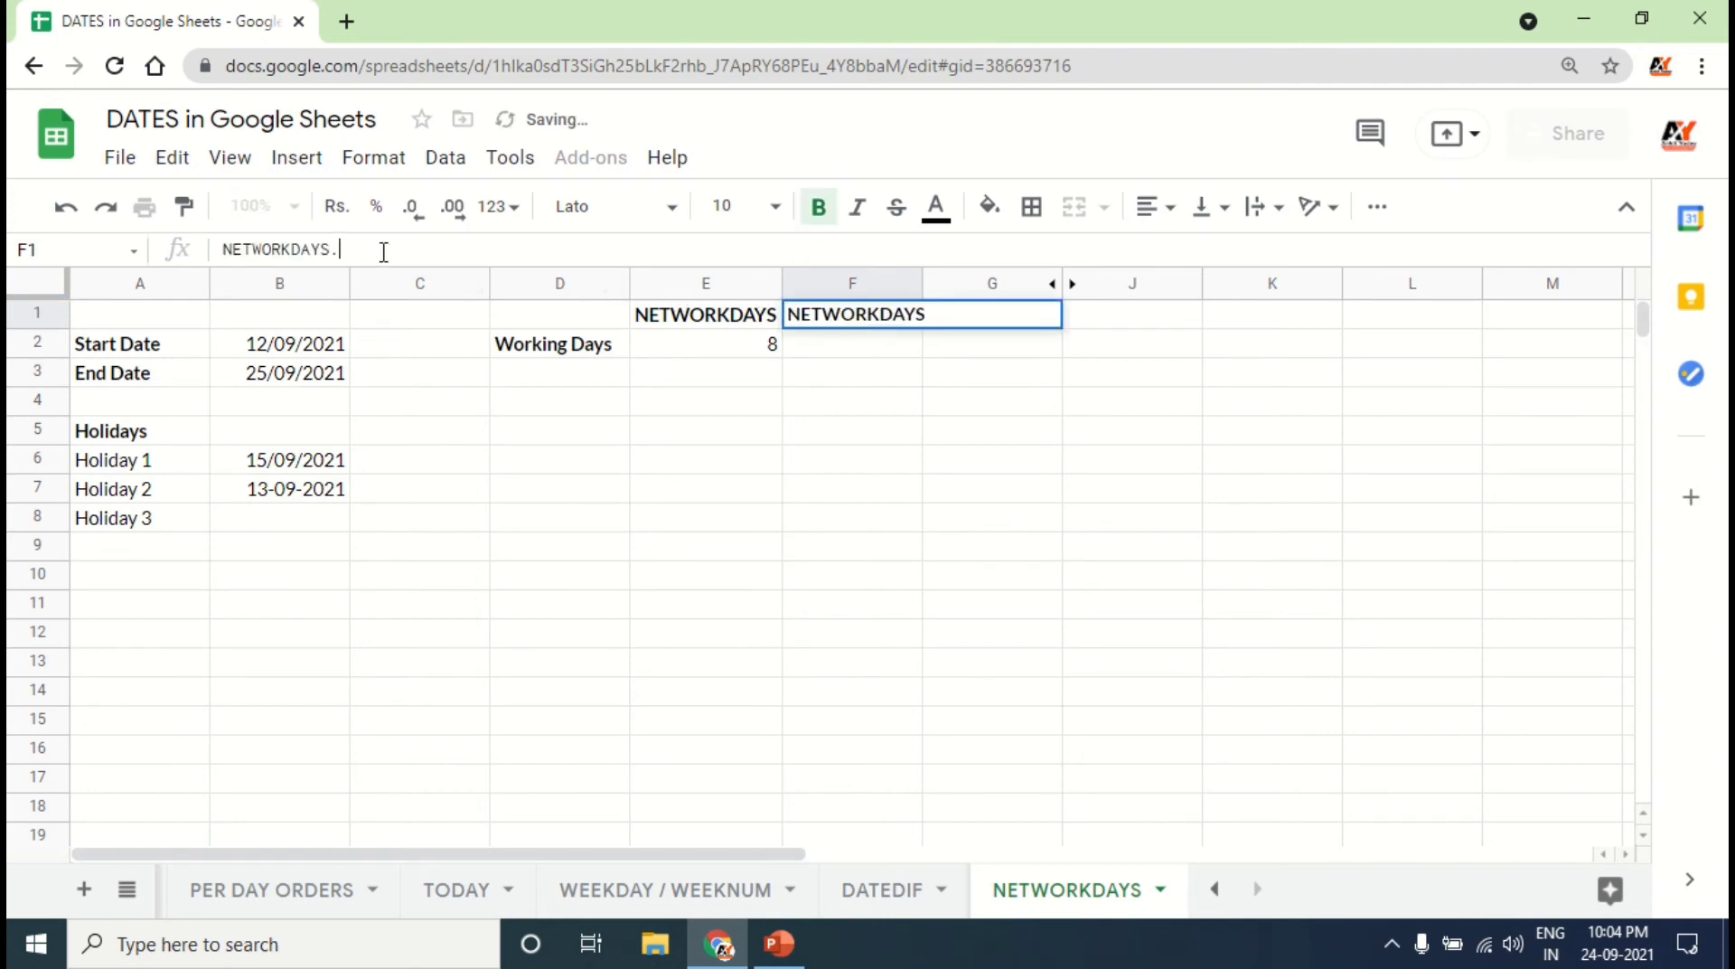
type("INTL")
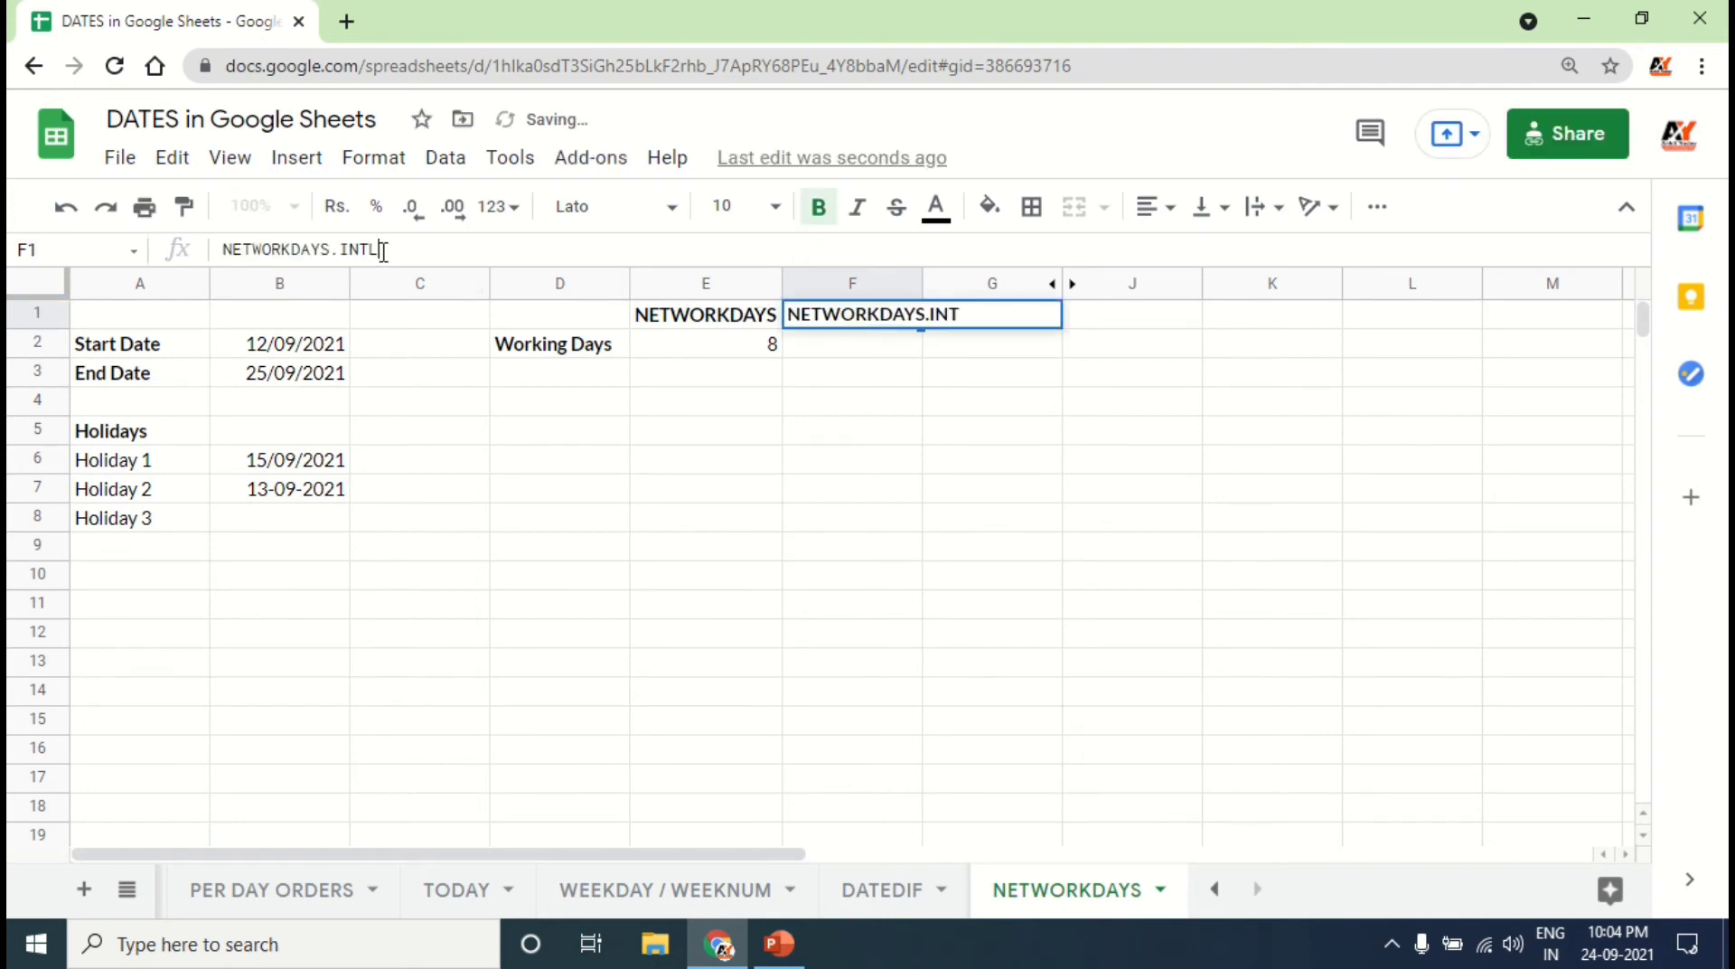
key("Tab")
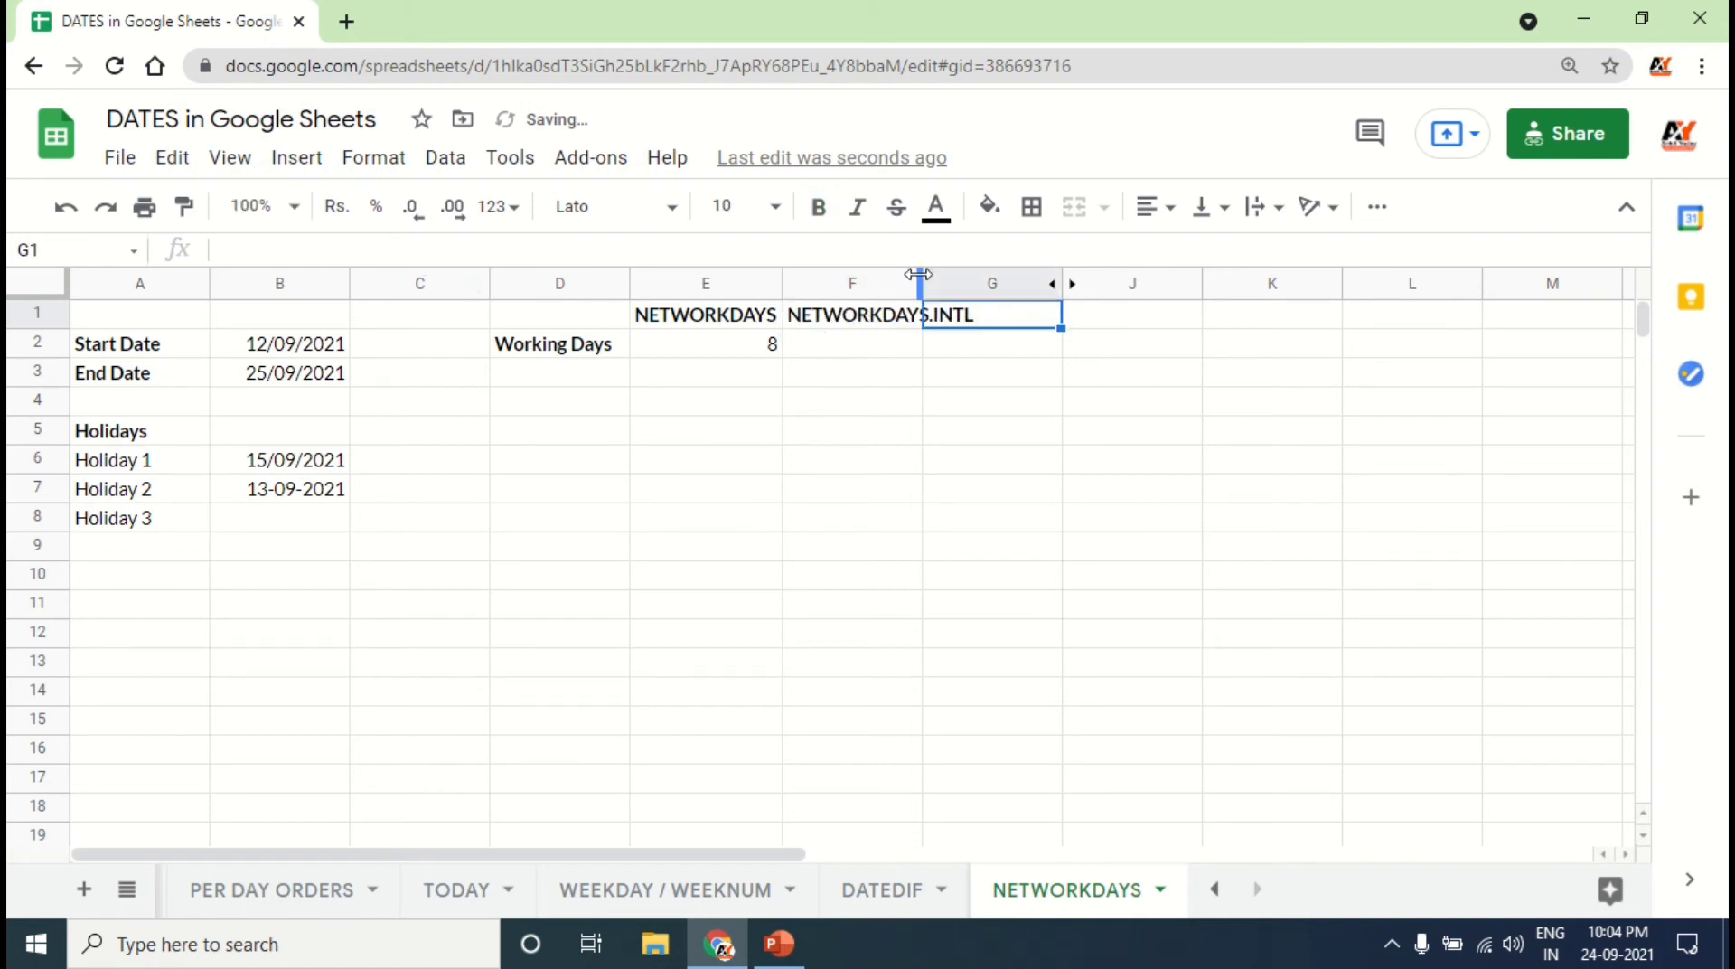
left_click_drag(919, 275, 919, 274)
double_click(919, 275)
Step: Begin a NETWORKDAYS.INTL formula in F2 with B2 as the start date and B3 as the end date
left_click(914, 349)
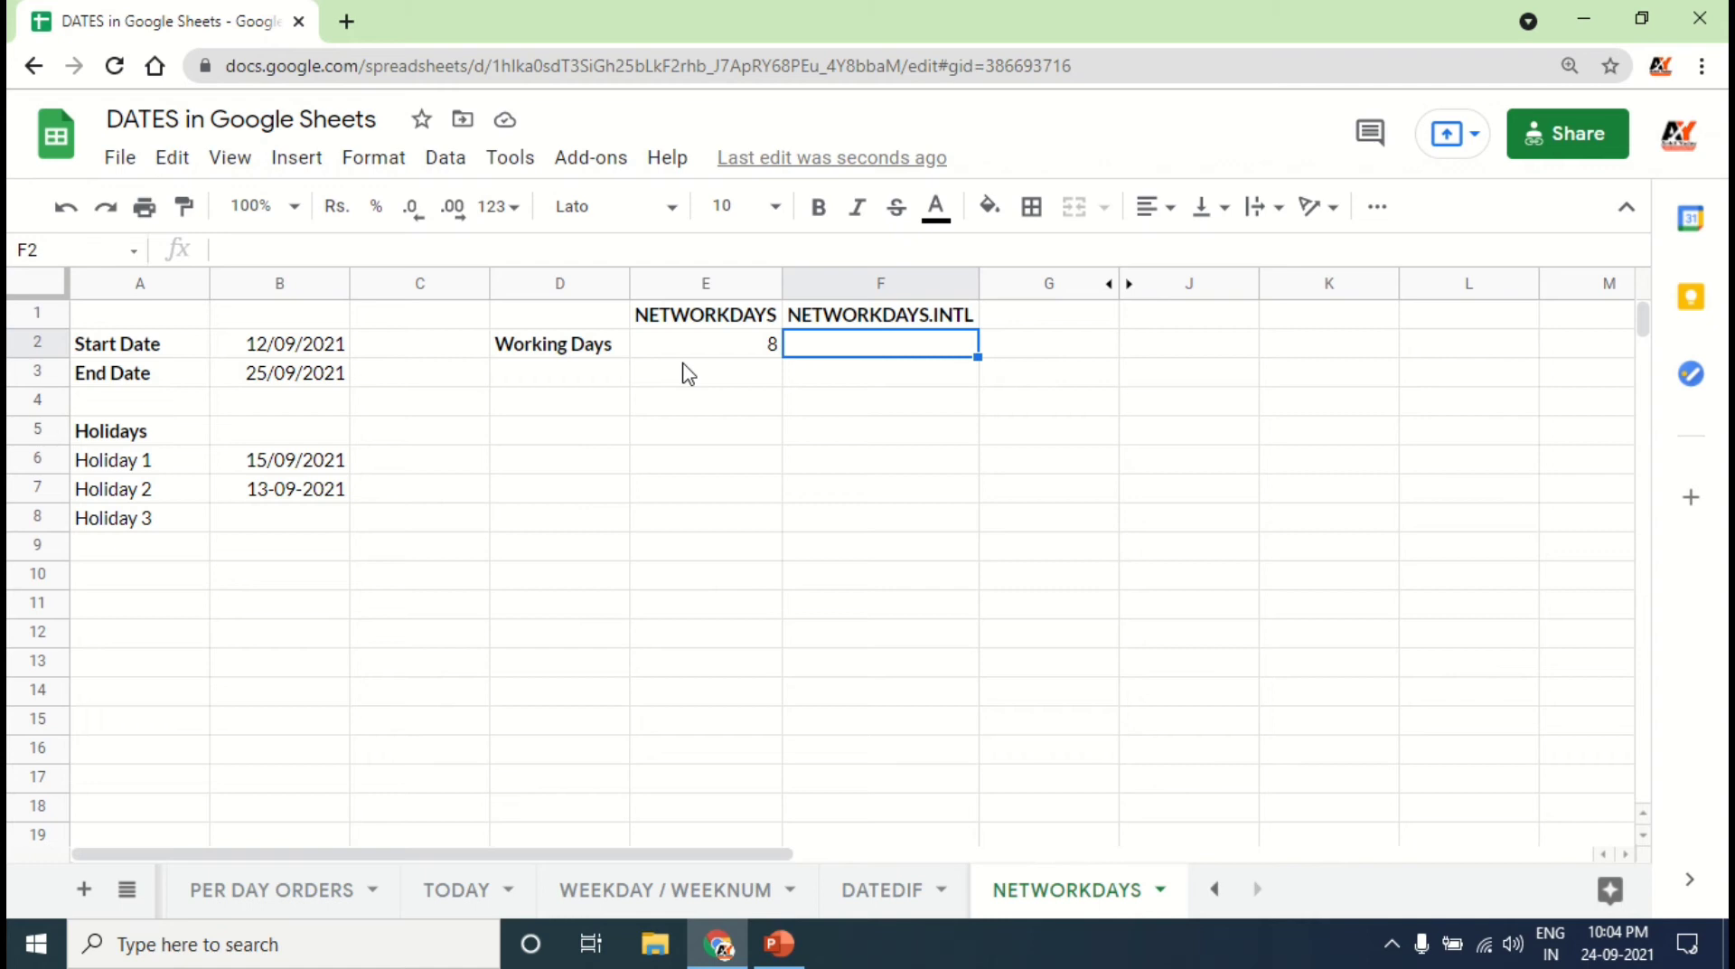
left_click(703, 349)
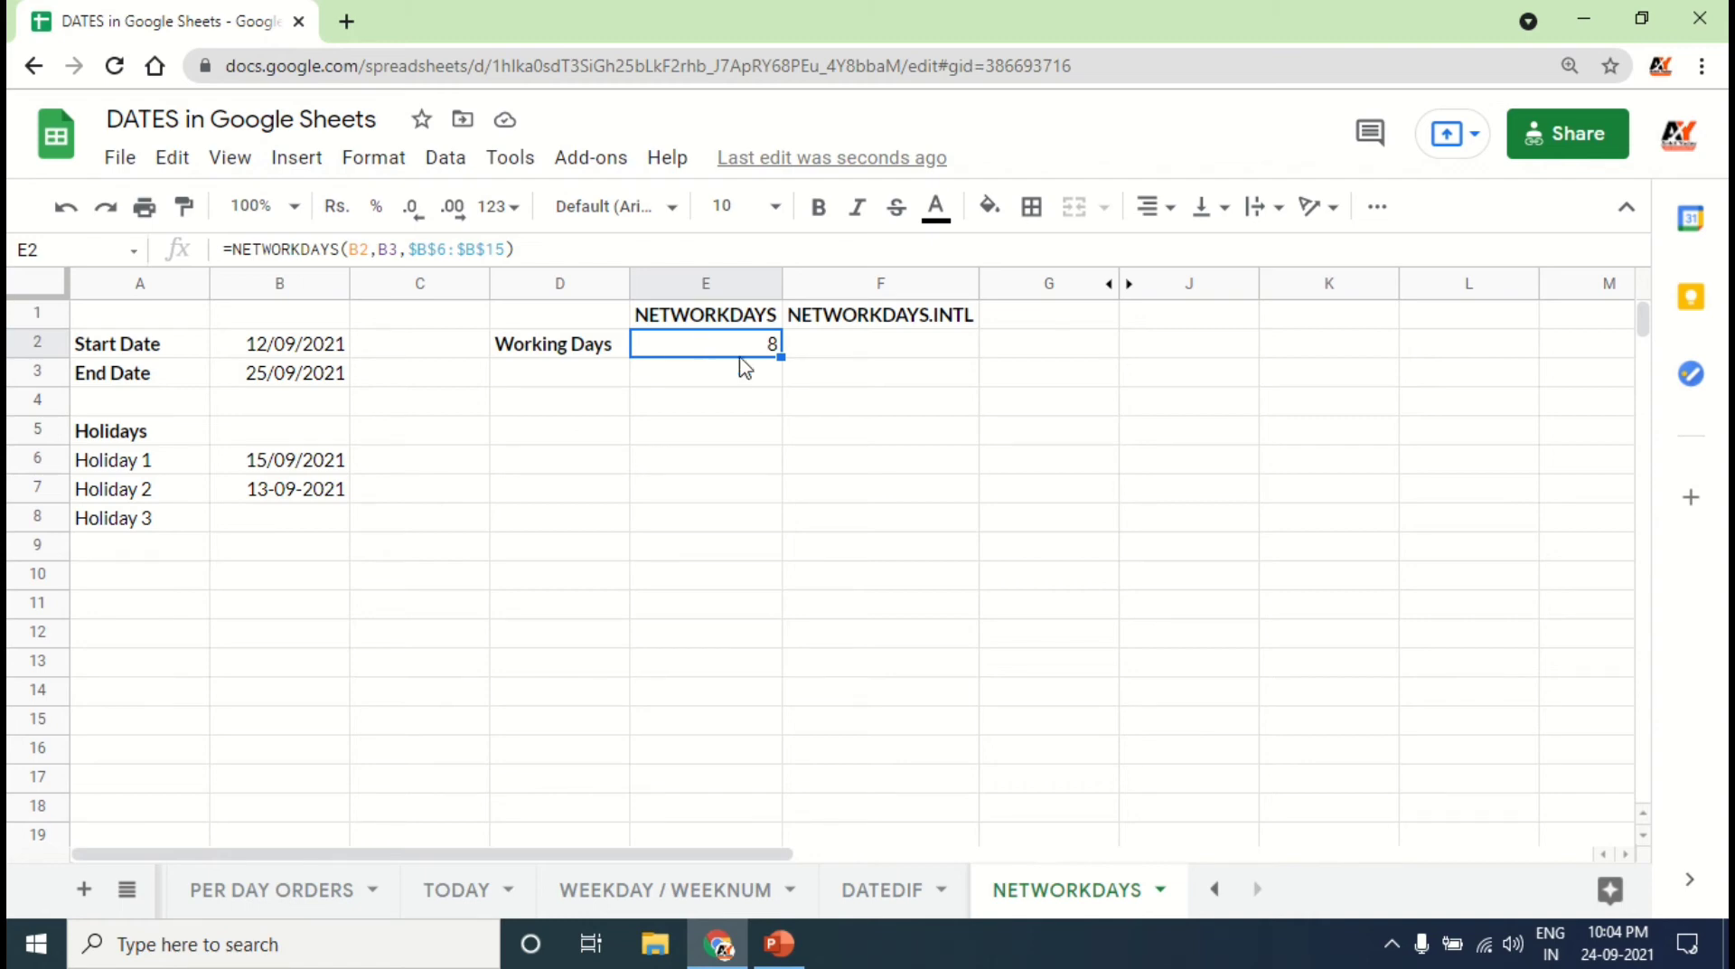
left_click(876, 355)
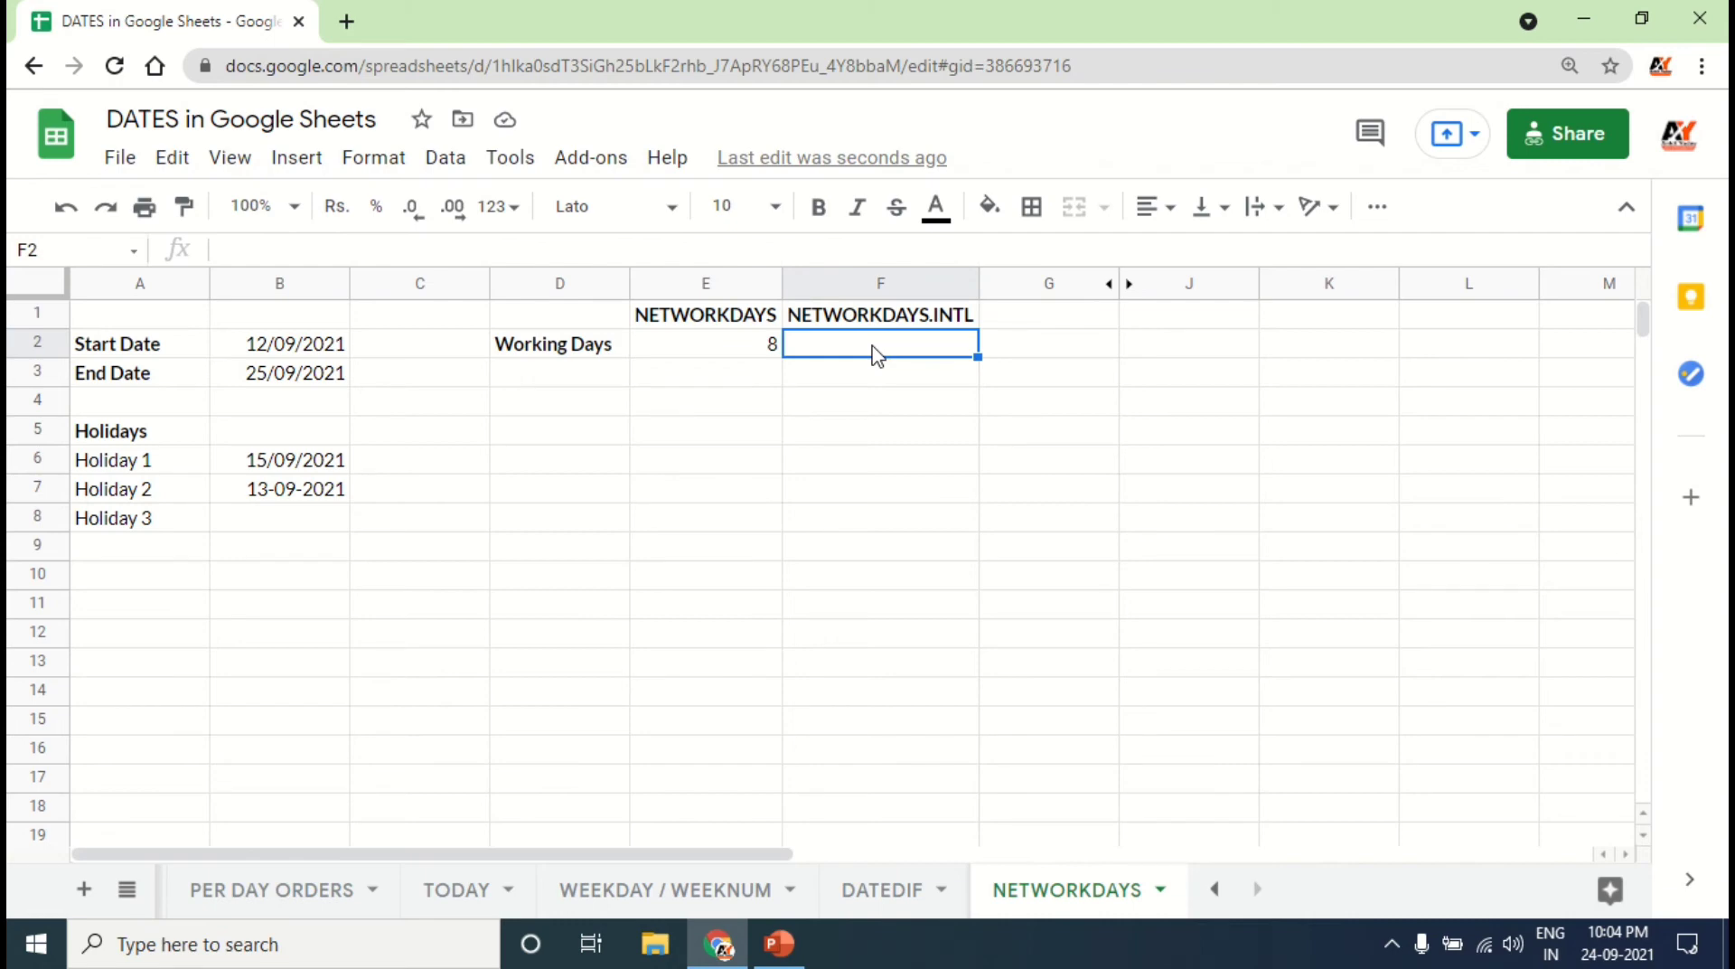
type("=")
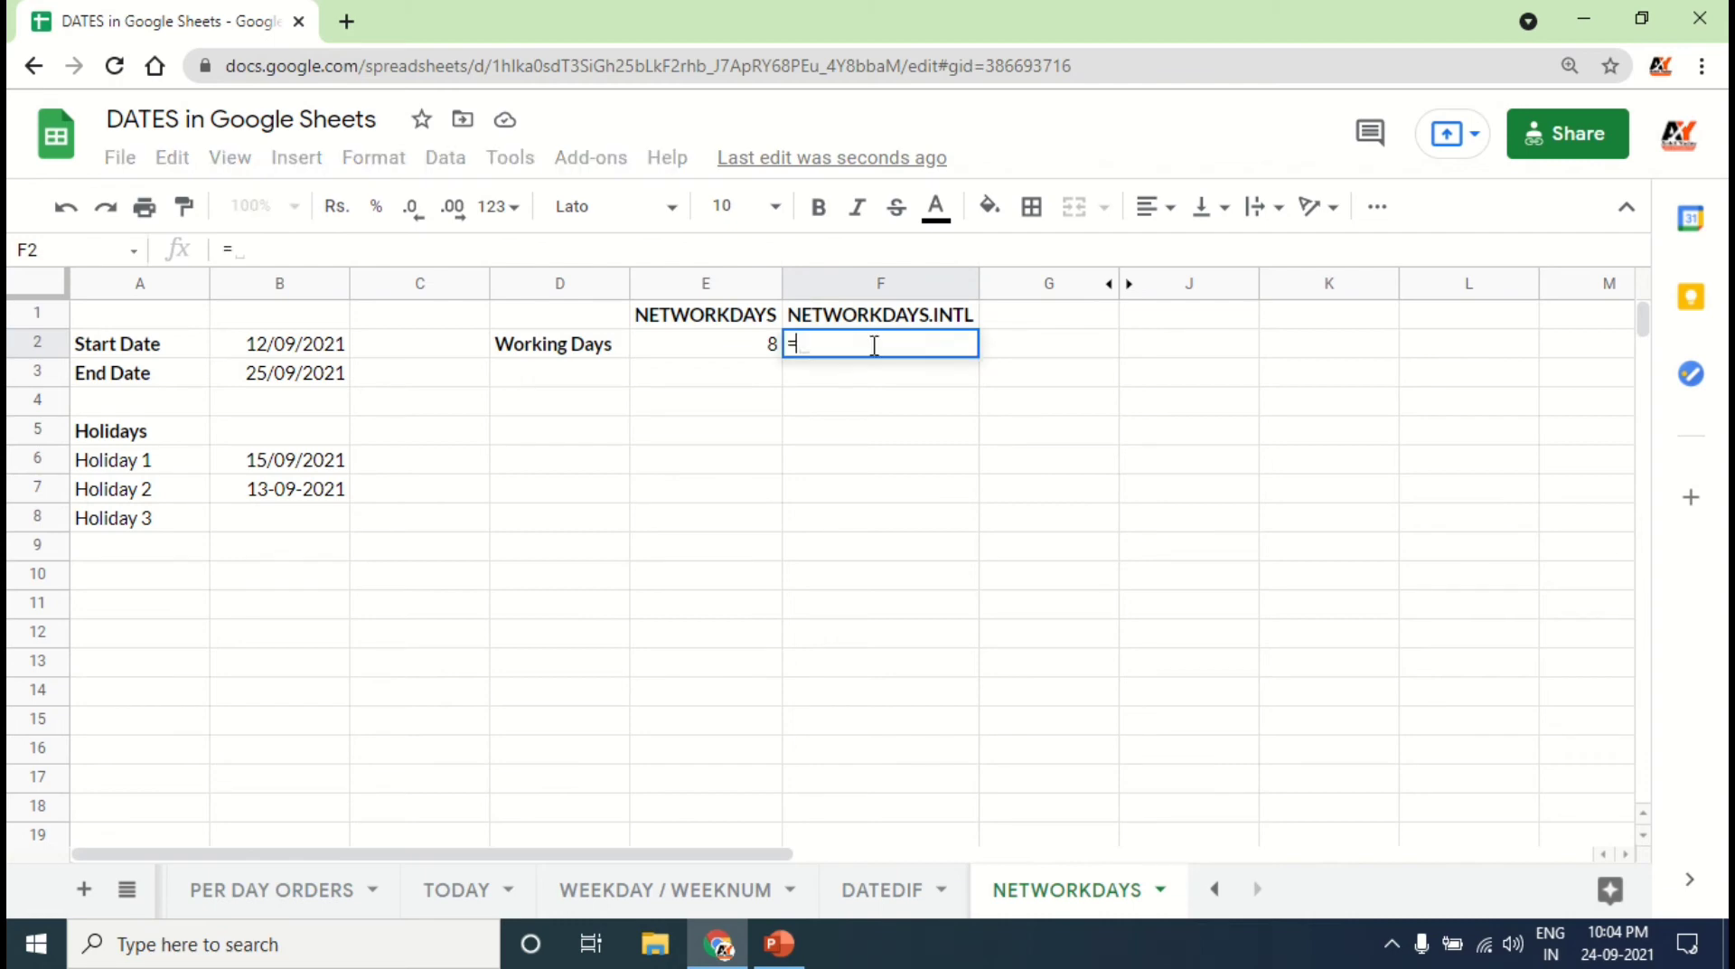
type("NET")
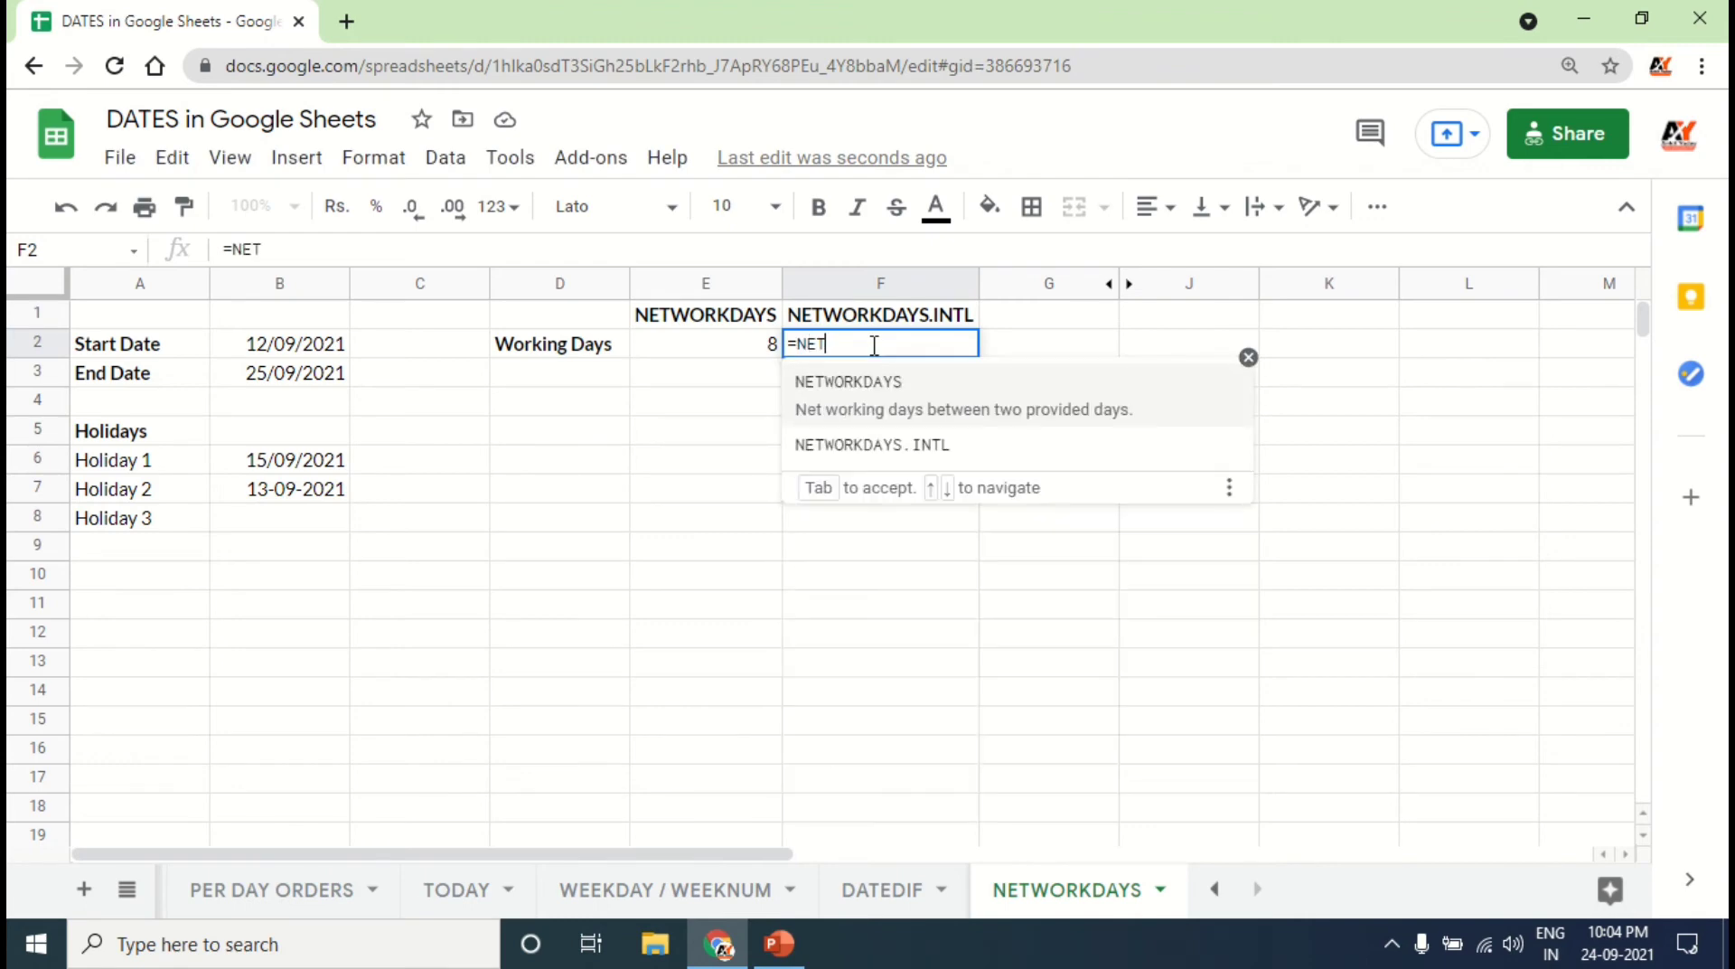
type("WORK")
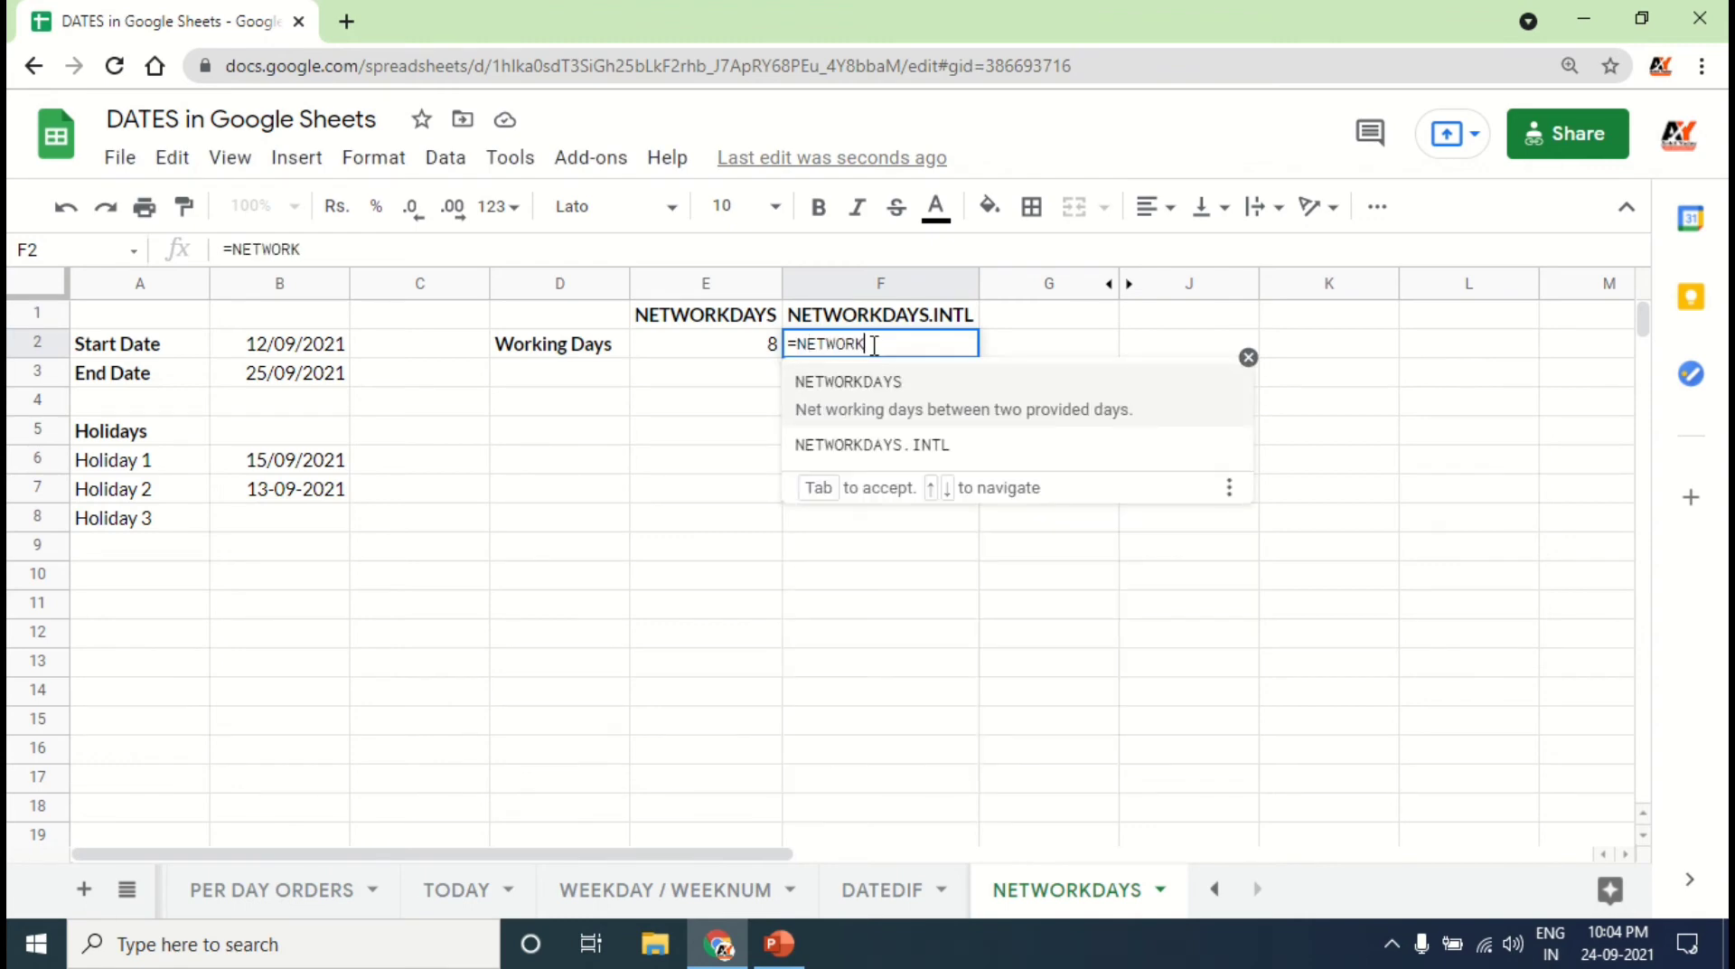
left_click(913, 448)
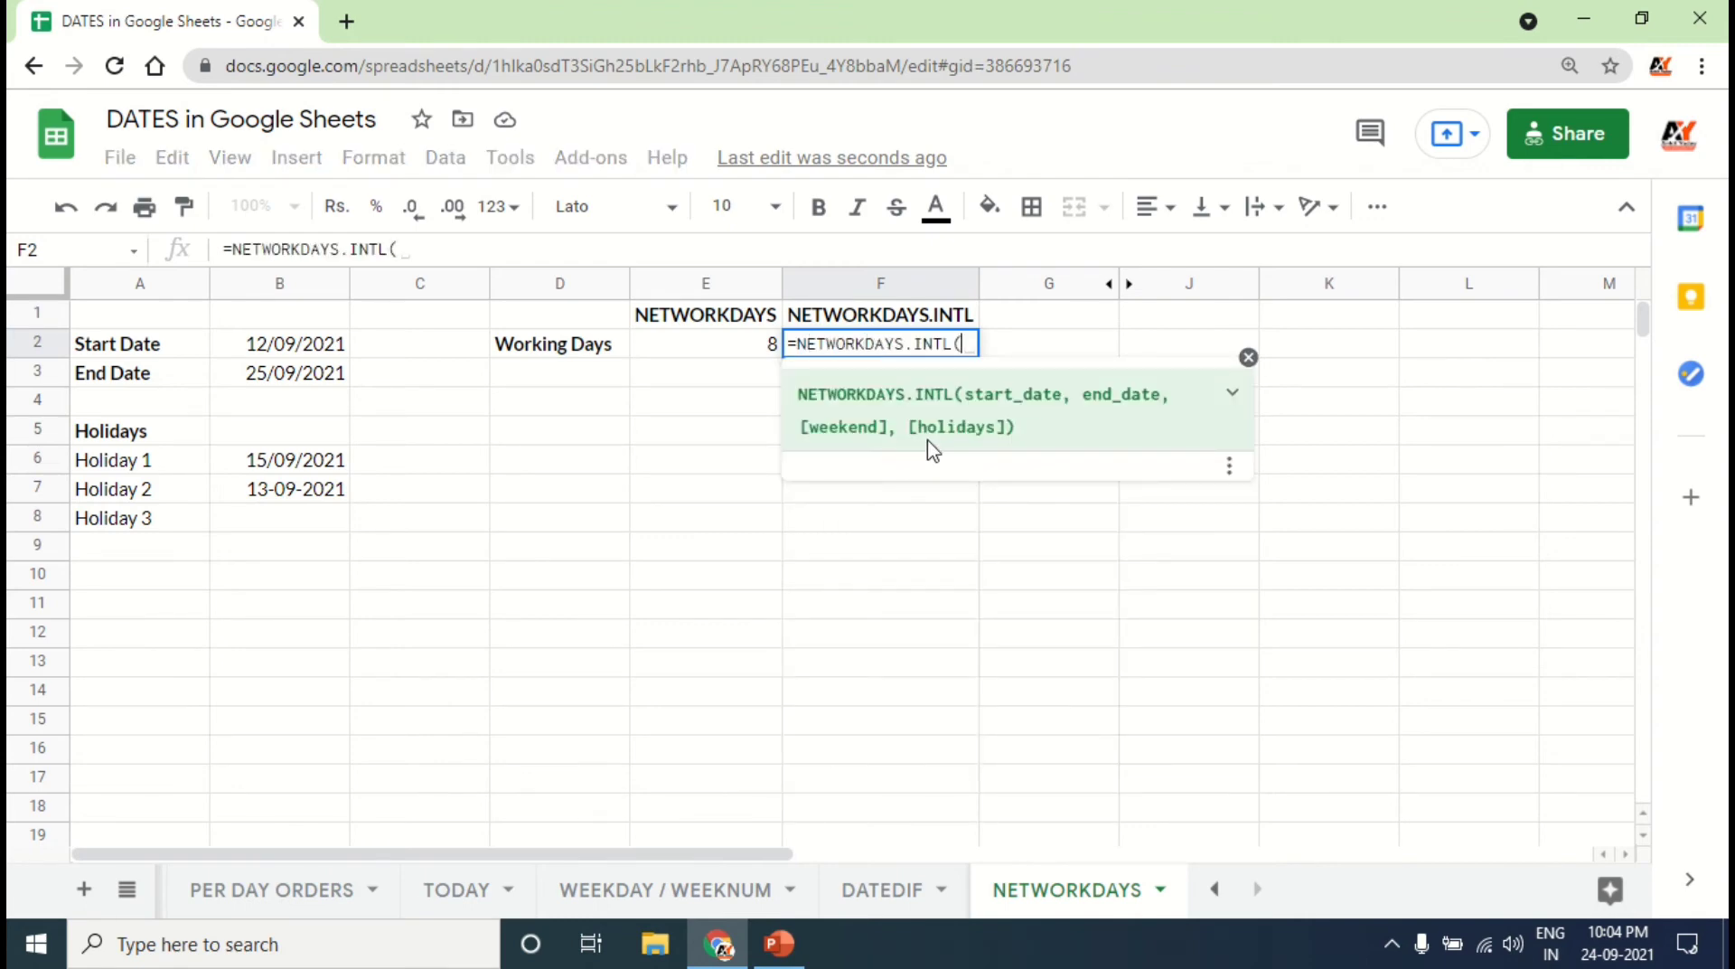
left_click(314, 354)
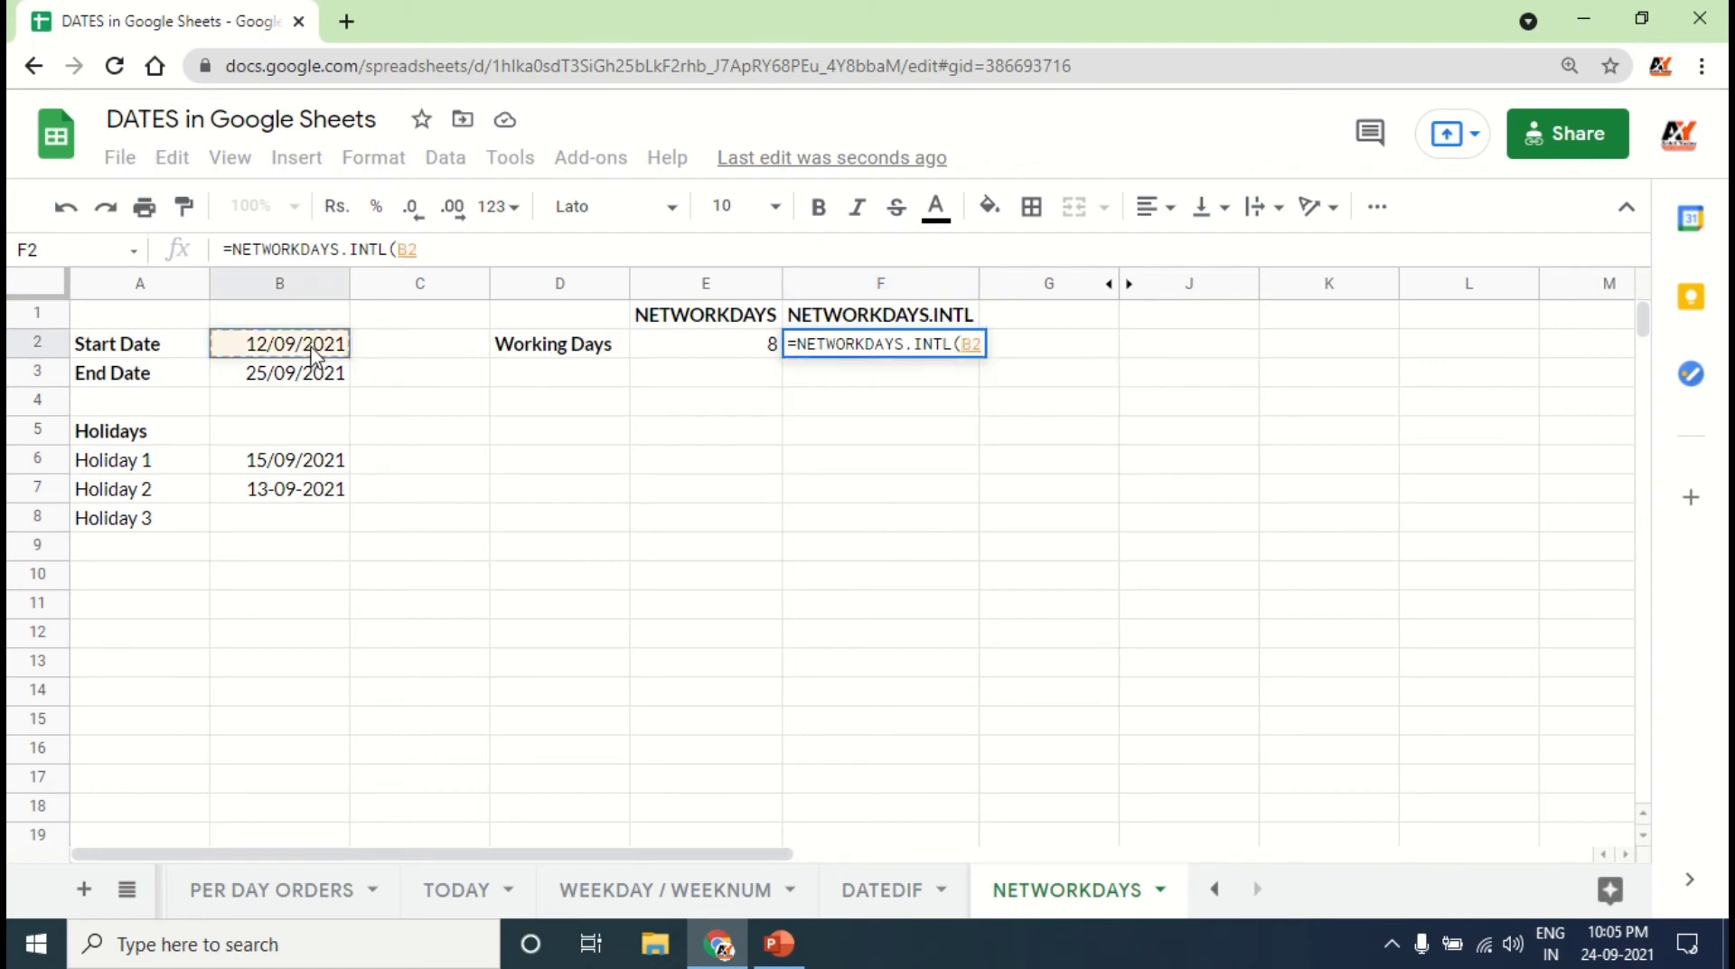
type(",")
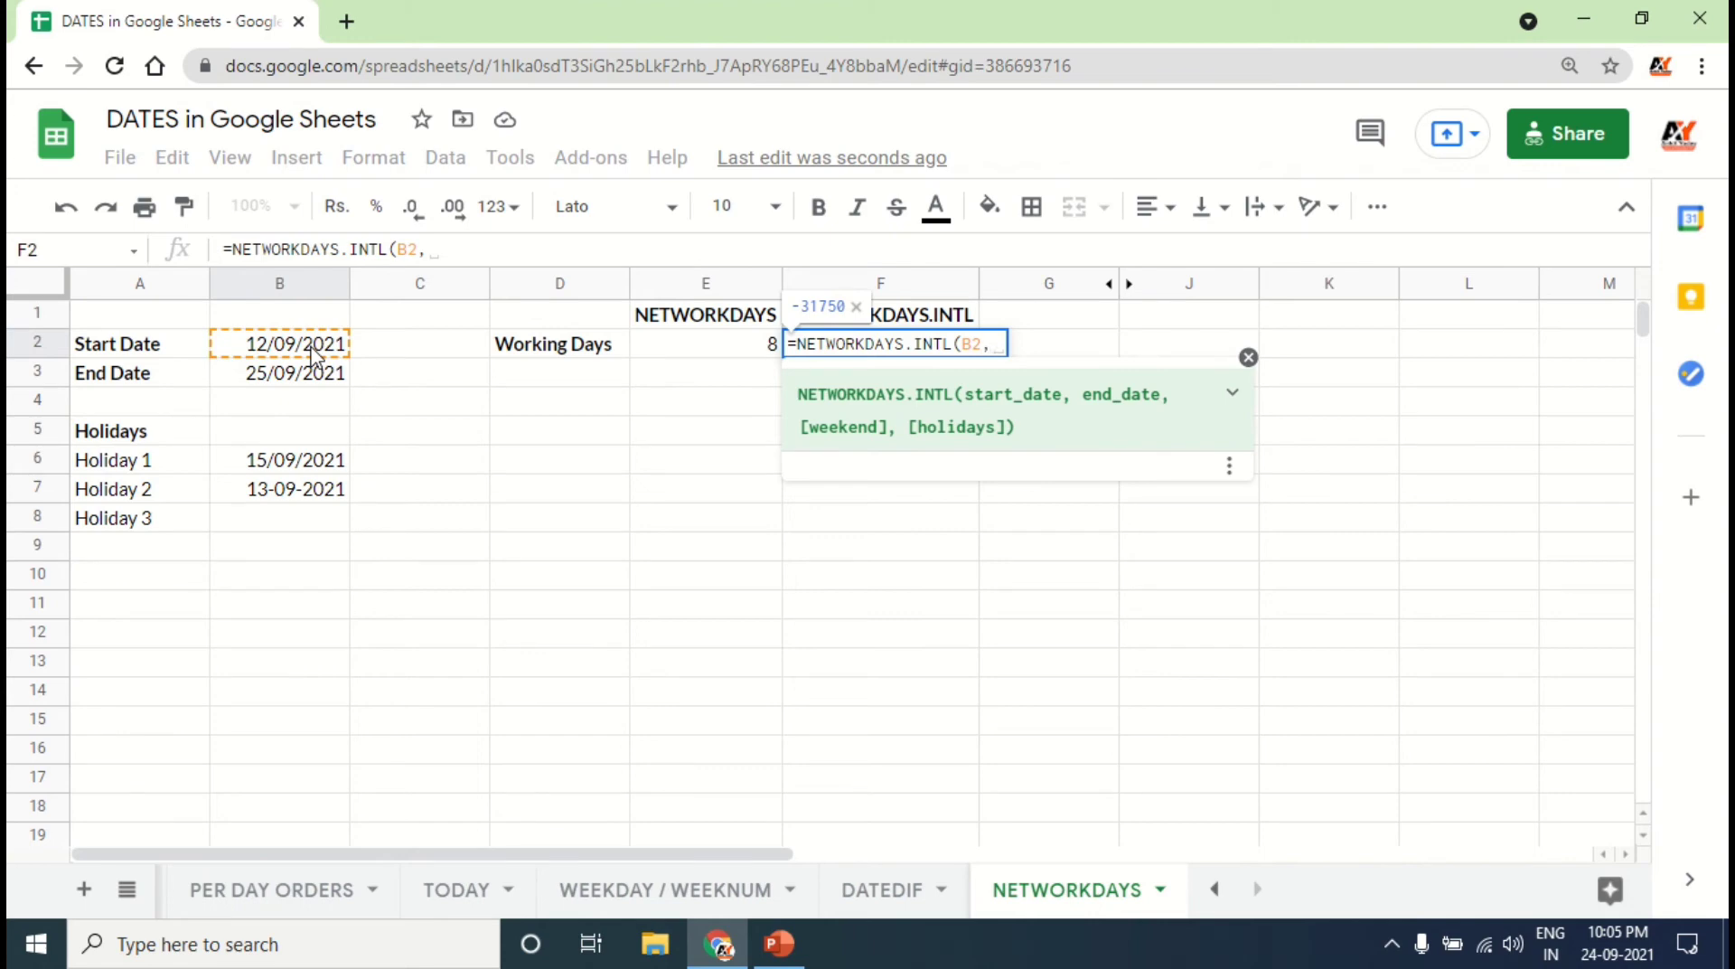
left_click(298, 384)
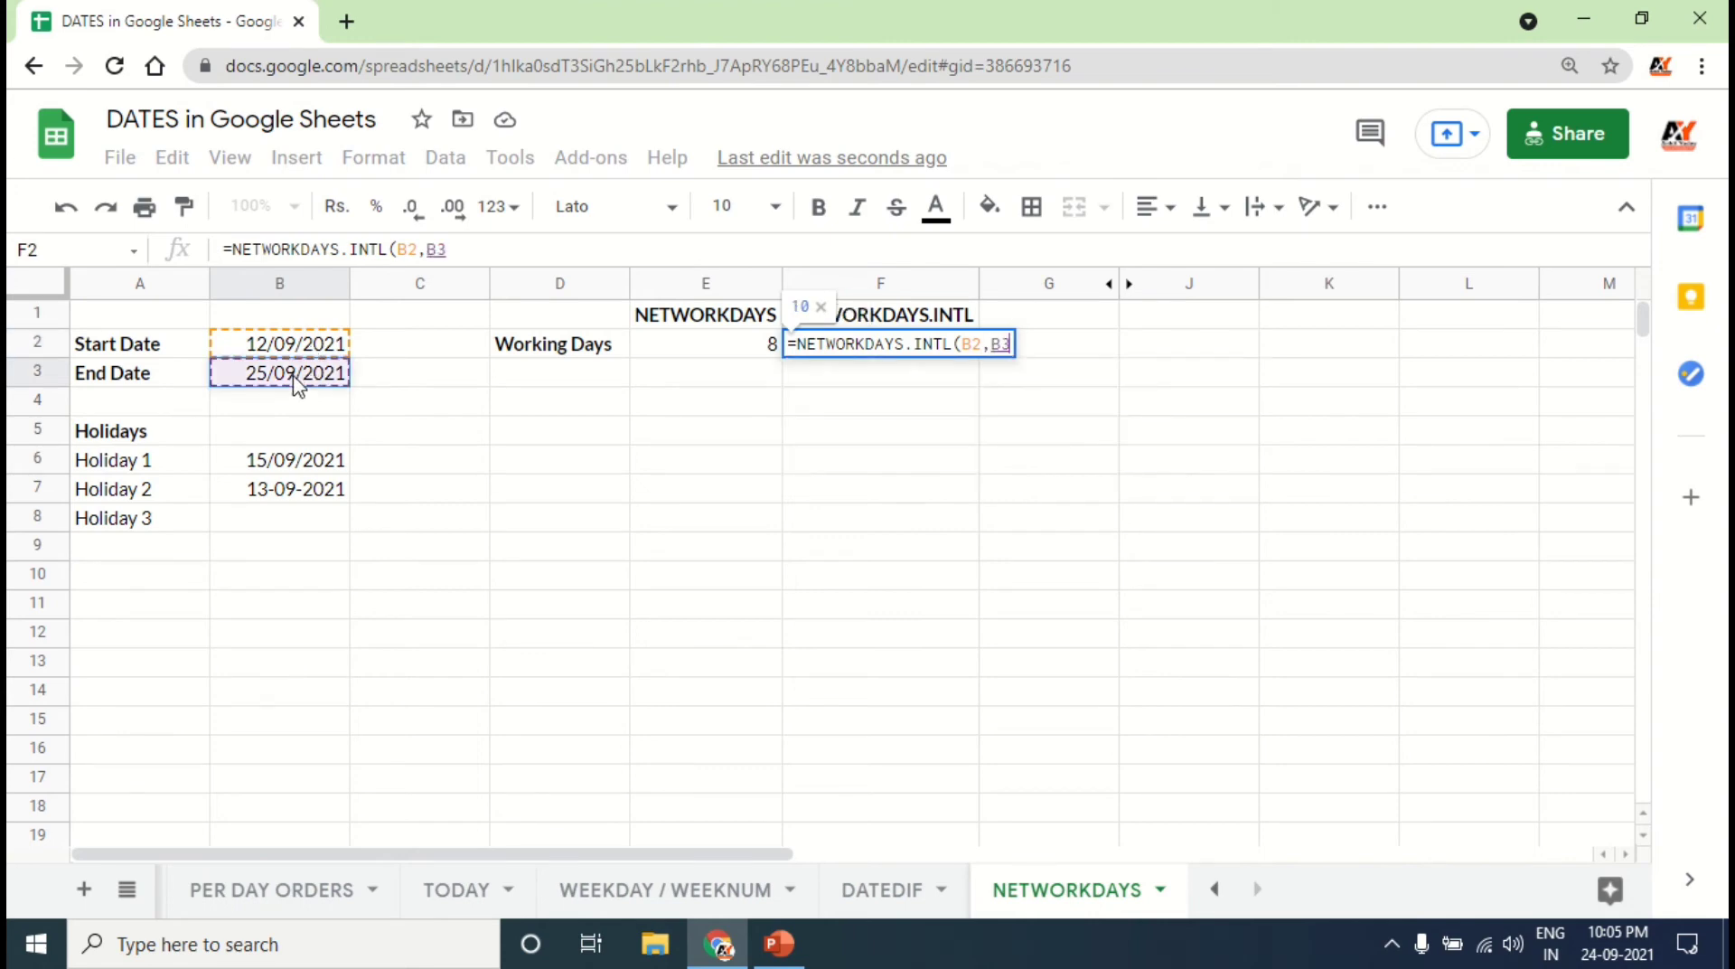
type(",")
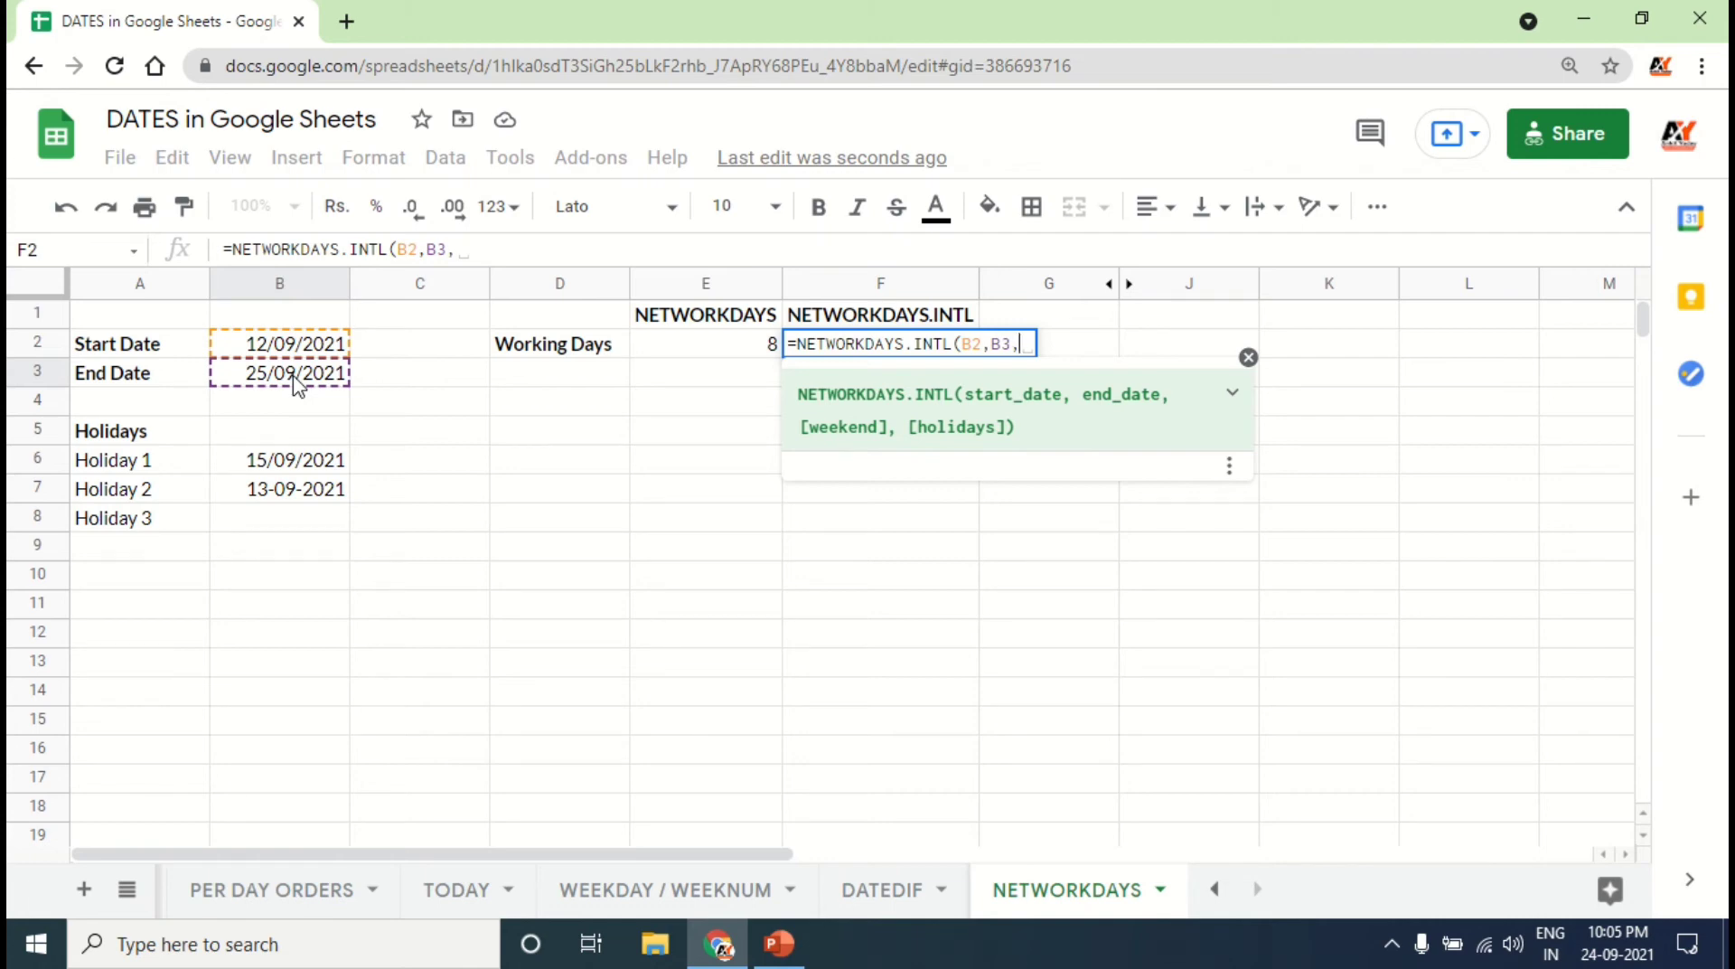
Step: Unhide the weekend number columns H and I, remove the stray H:I reference from the F2 formula, and dismiss the function help
left_click(1130, 285)
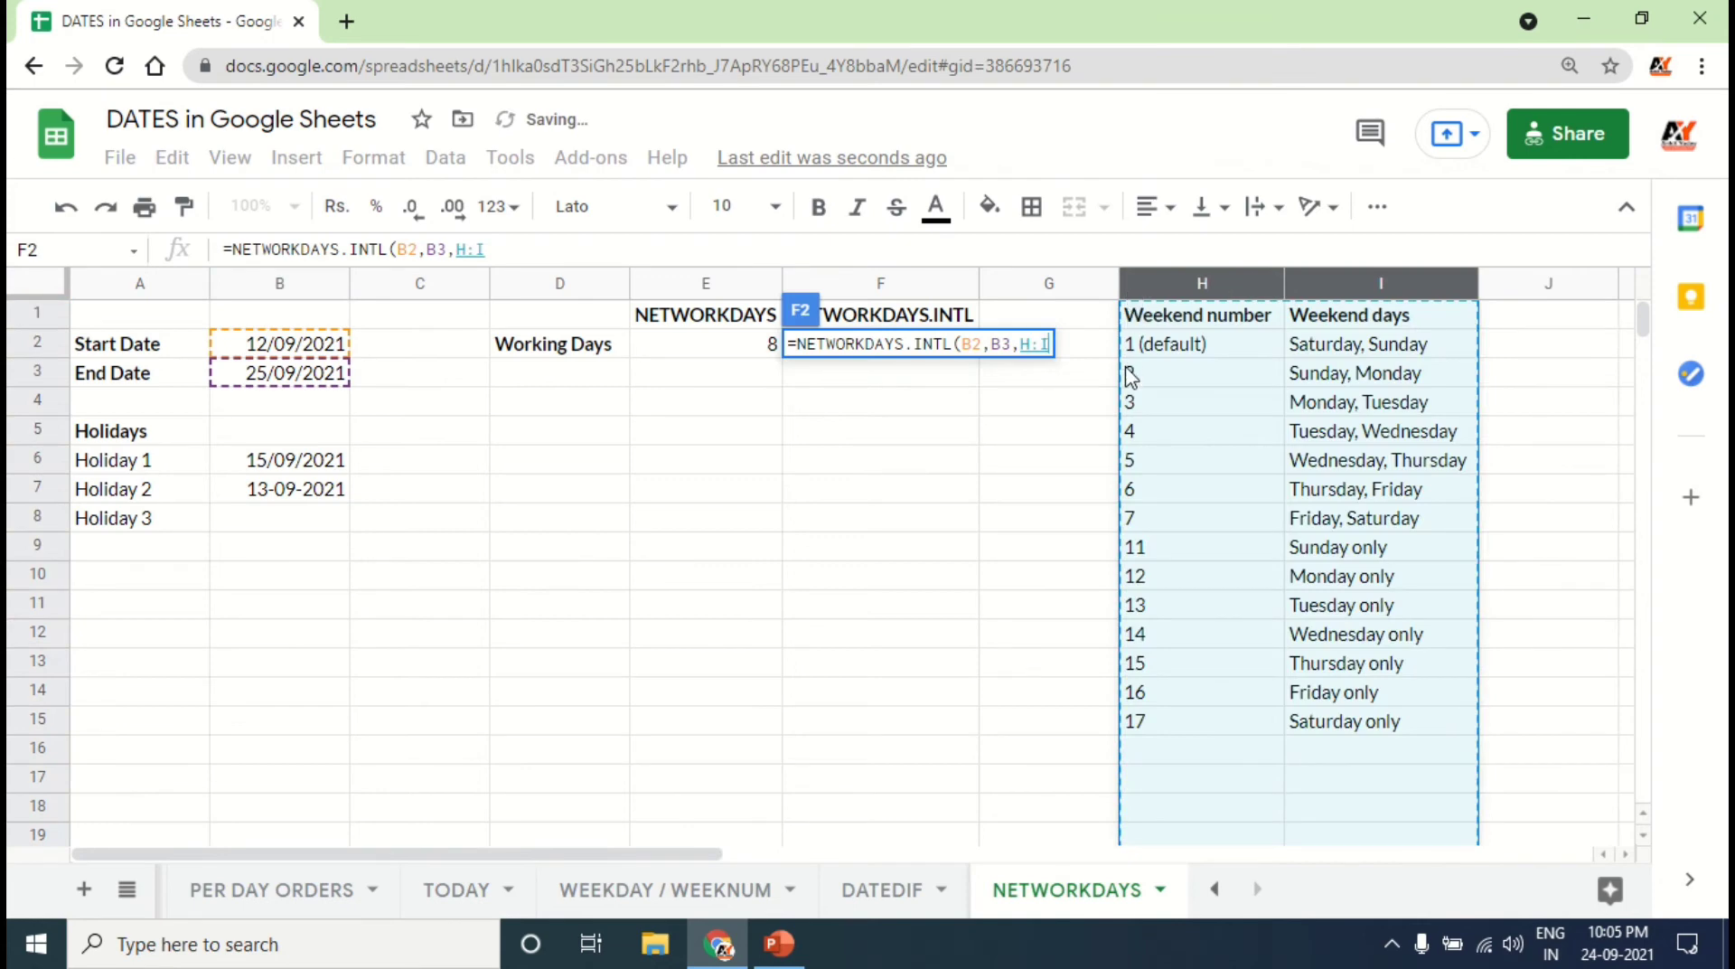
key("BackSpace")
key("BackSpace")
key("BackSpace")
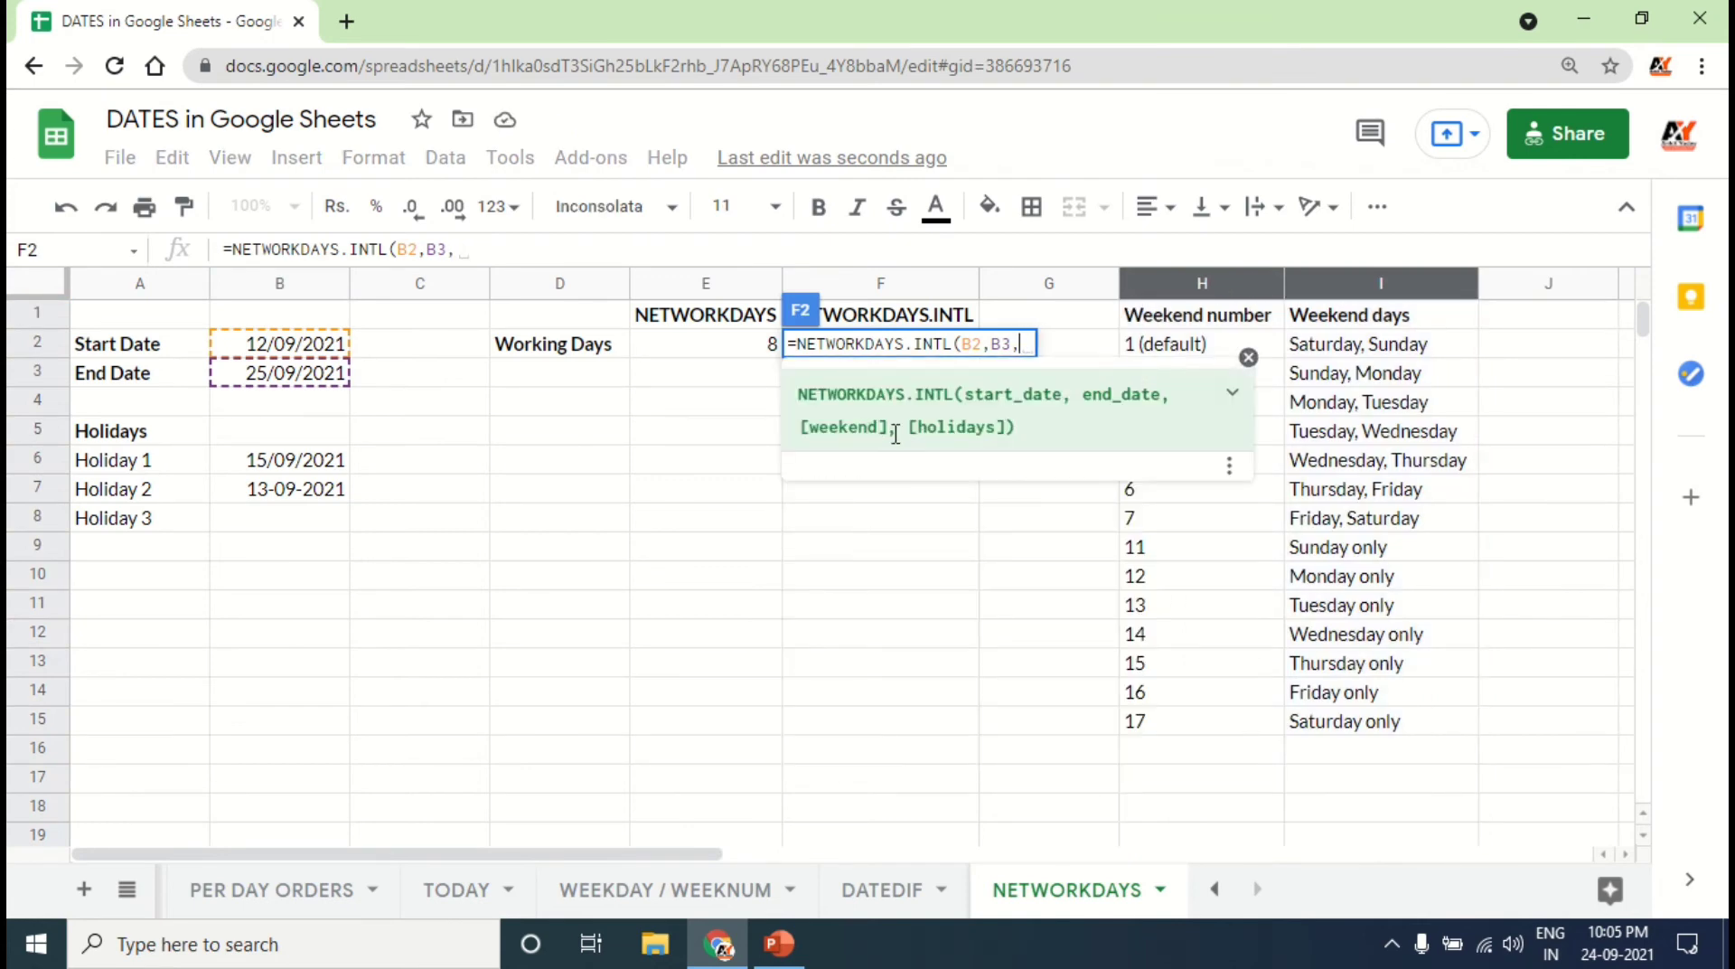
left_click(1248, 357)
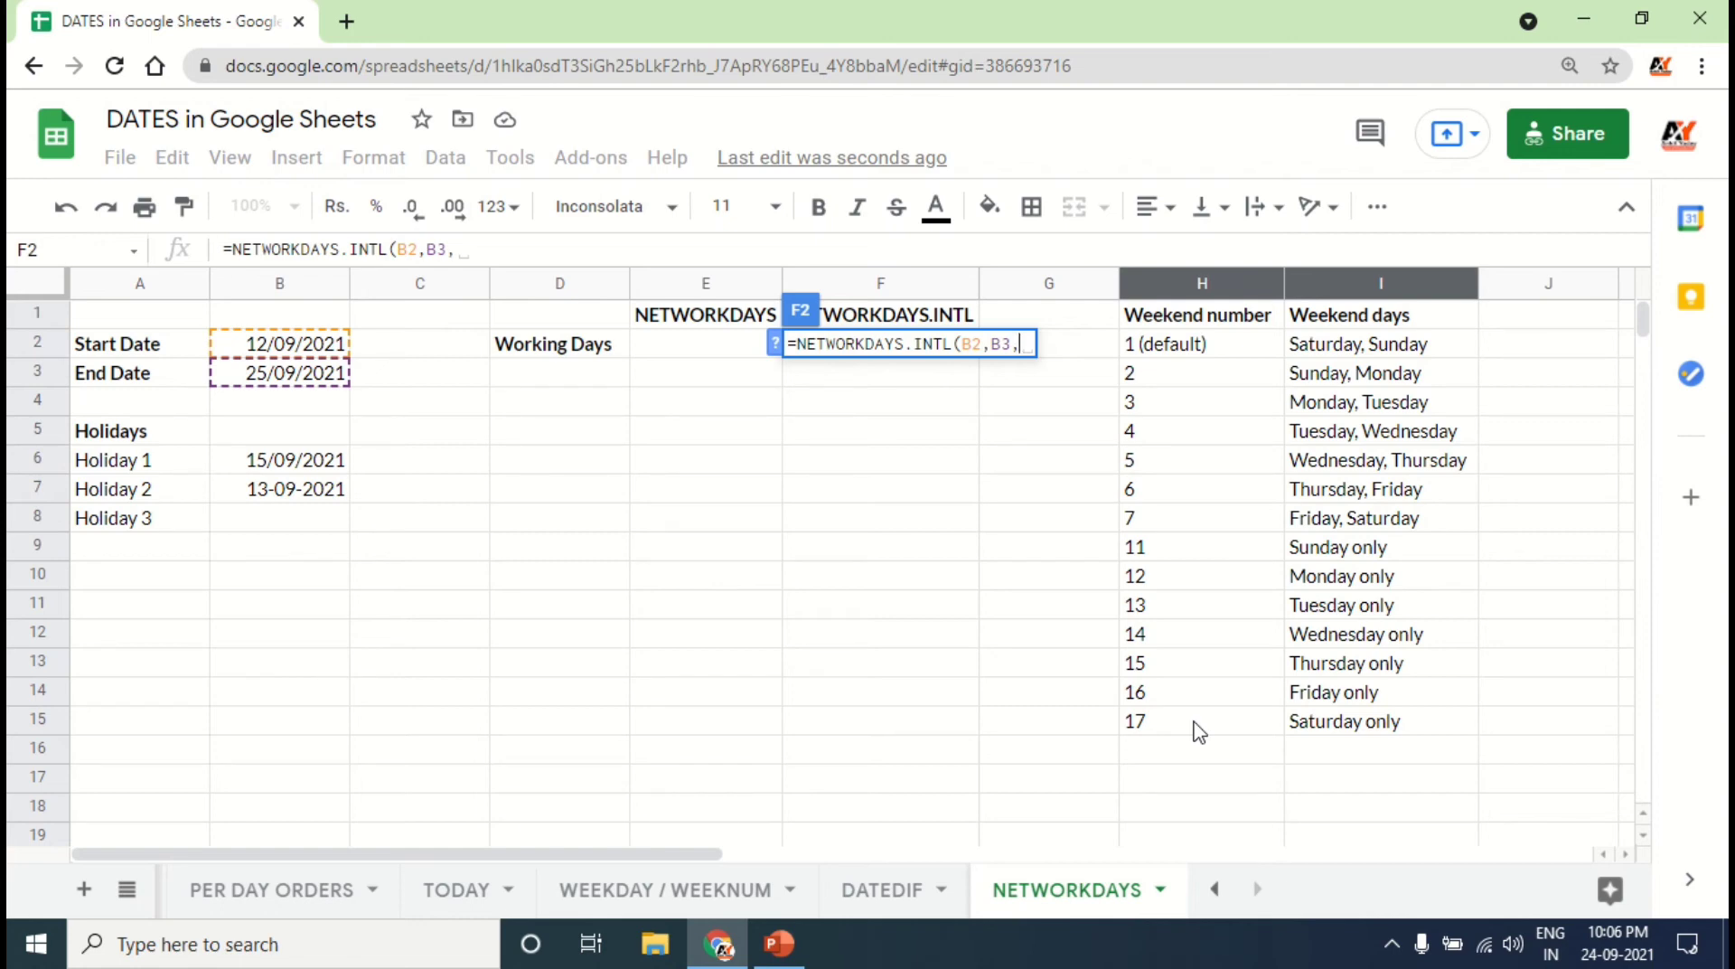
Step: Set the weekend argument of the F2 formula to 11 for Sunday only and commit the formula
type("11")
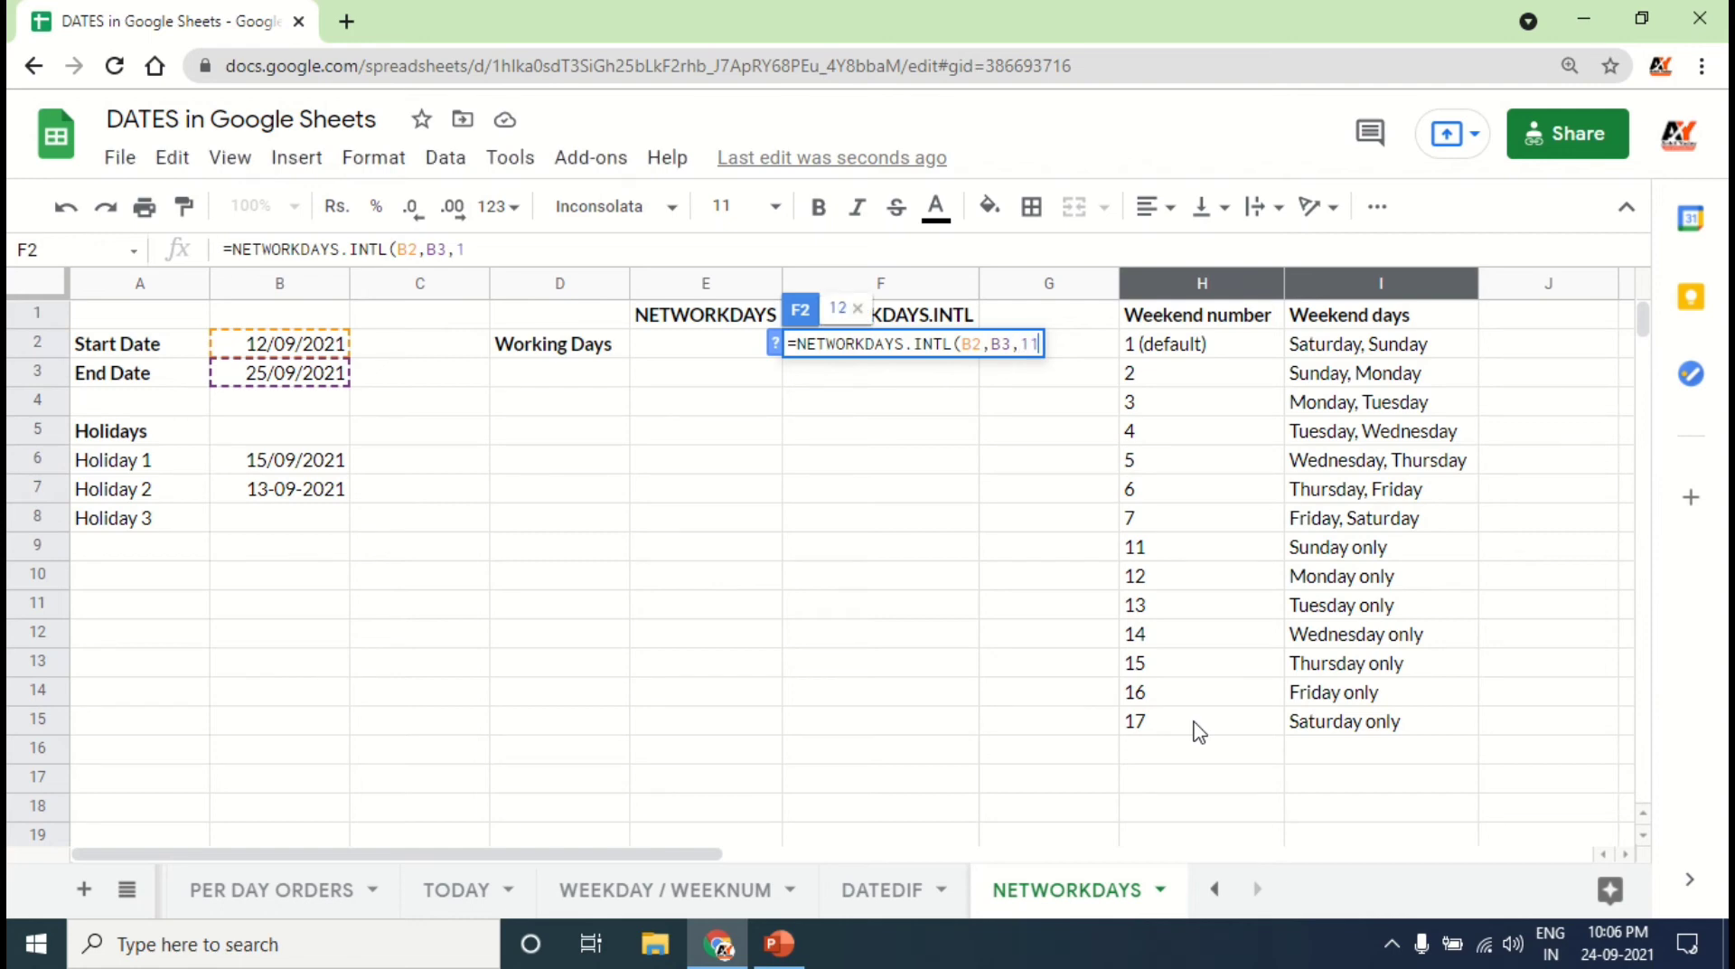
type(",")
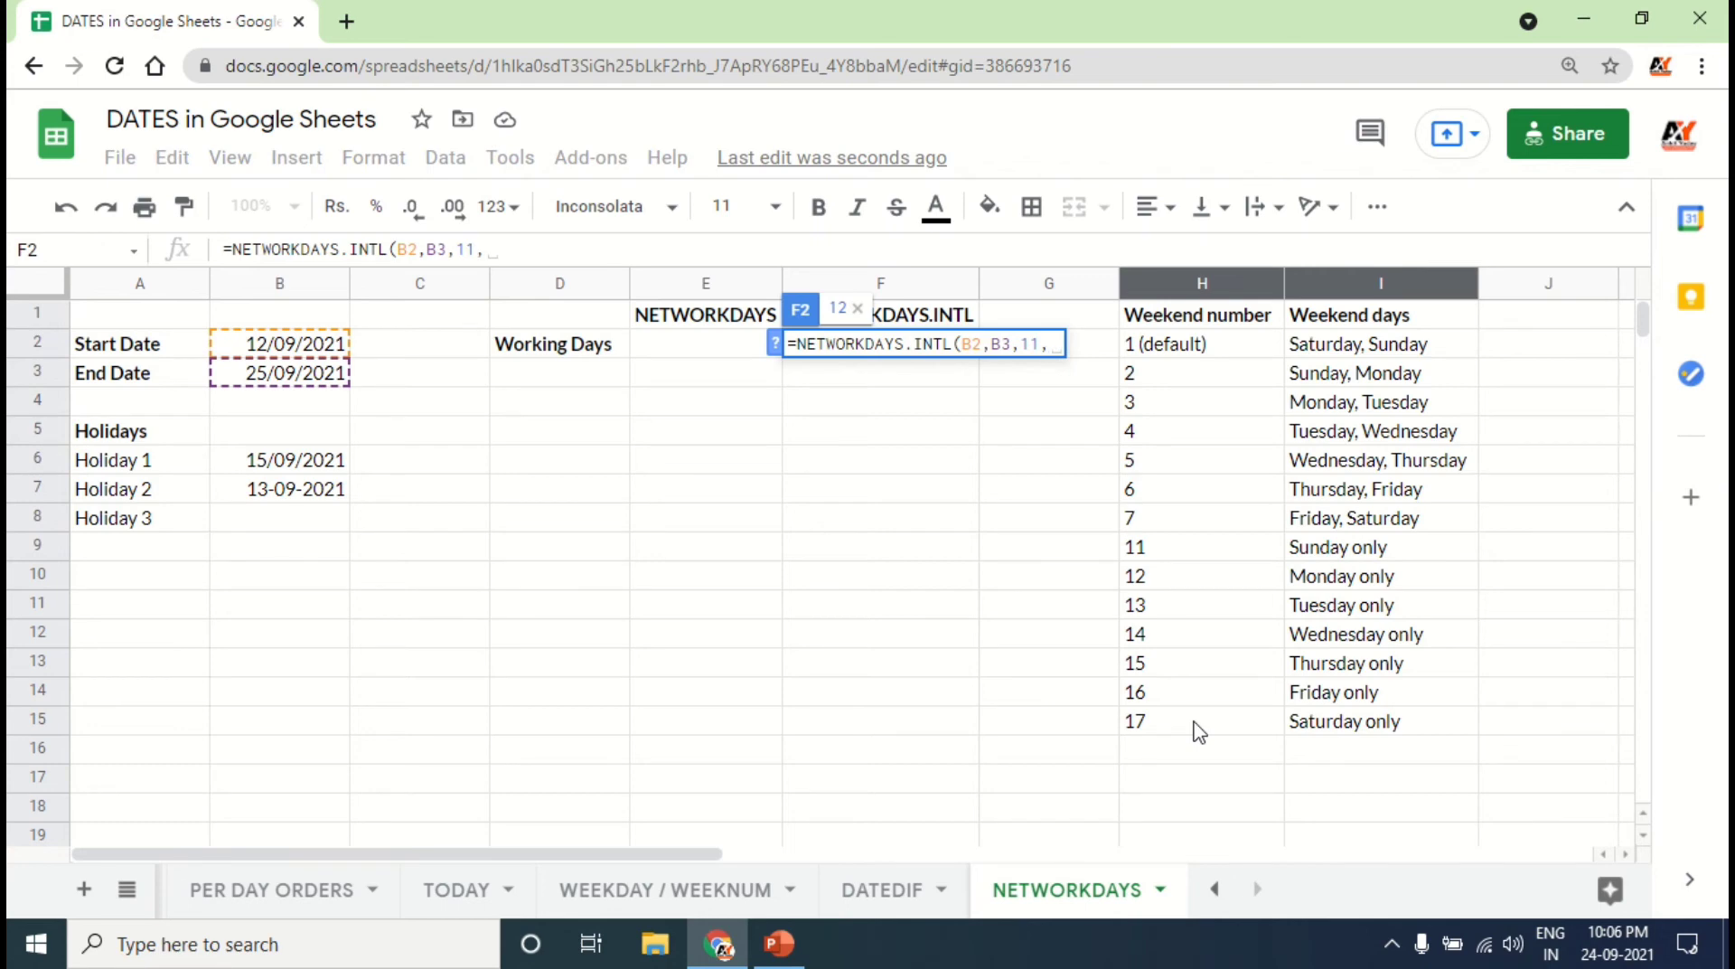
key("BackSpace")
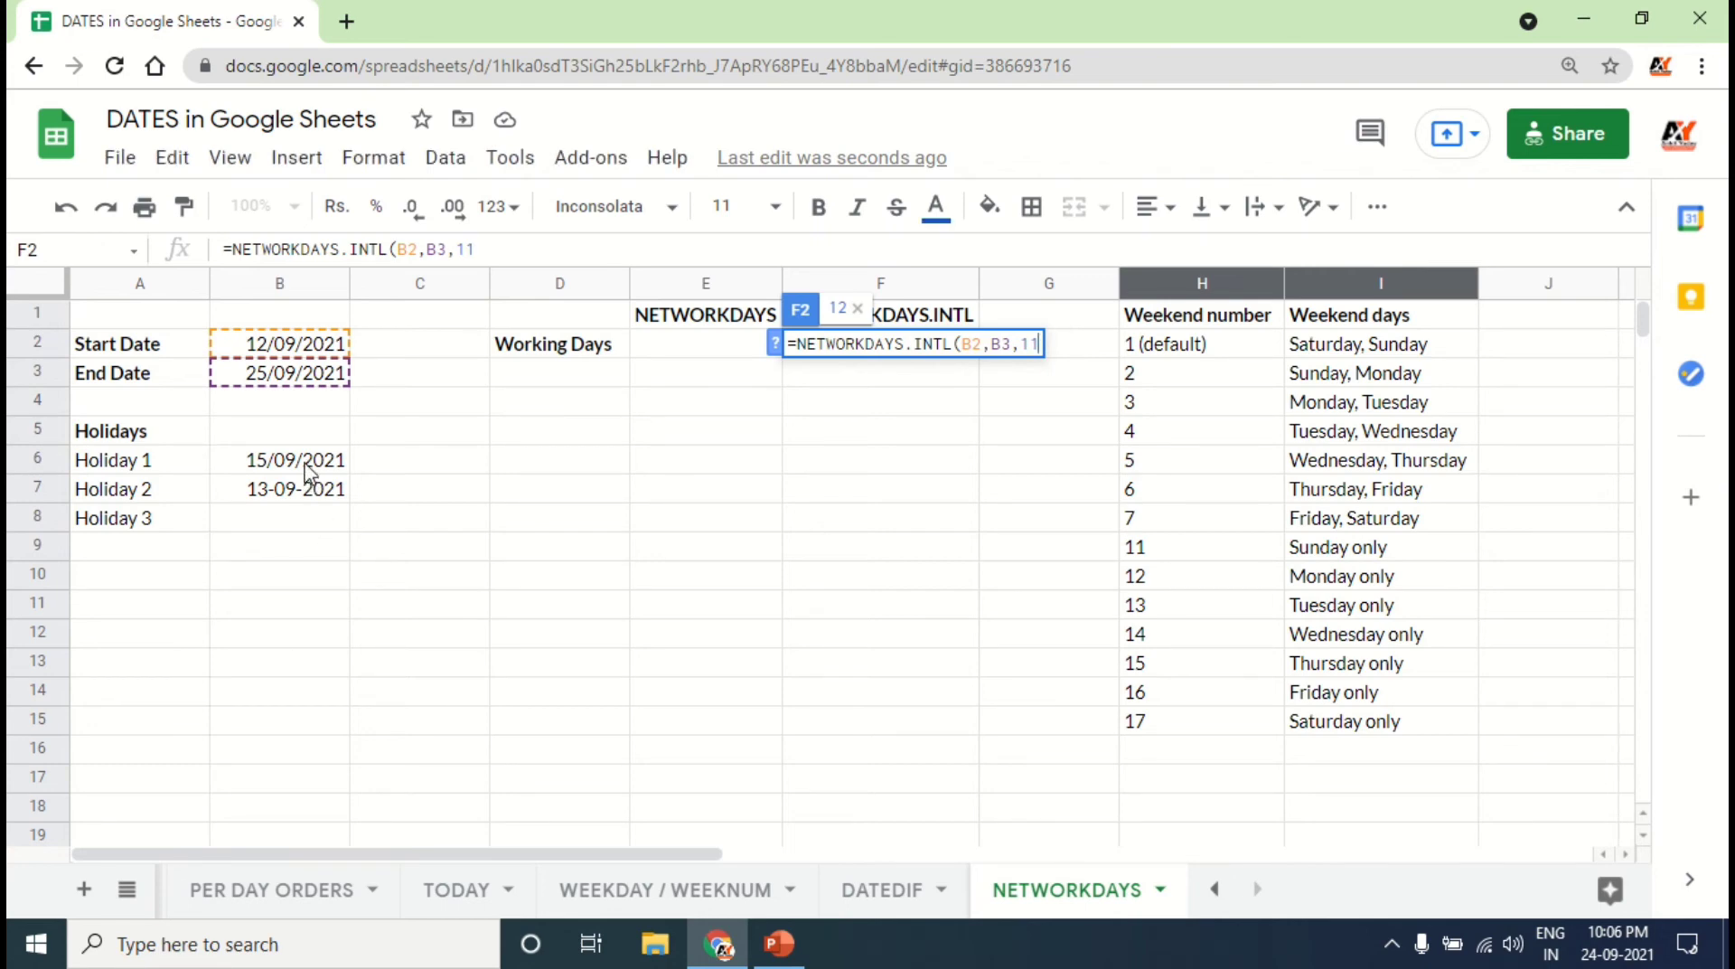
left_click_drag(310, 470, 310, 528)
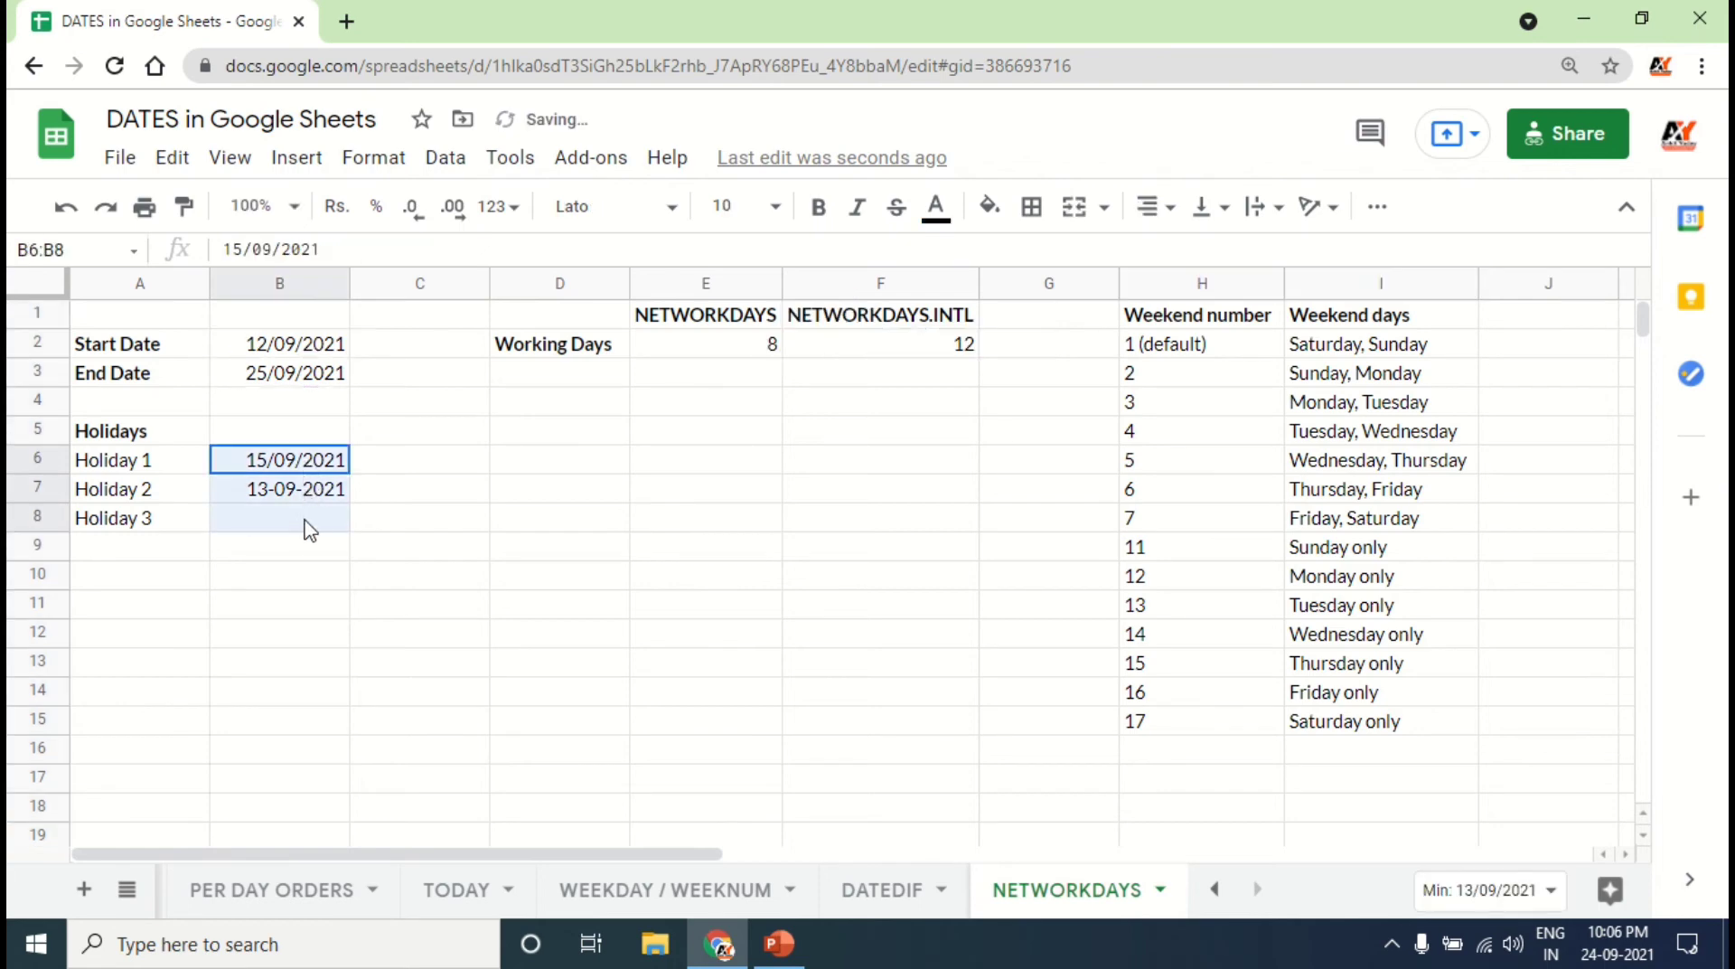
Step: Add B6:B13 as the holidays range in the F2 NETWORKDAYS.INTL formula
left_click(813, 347)
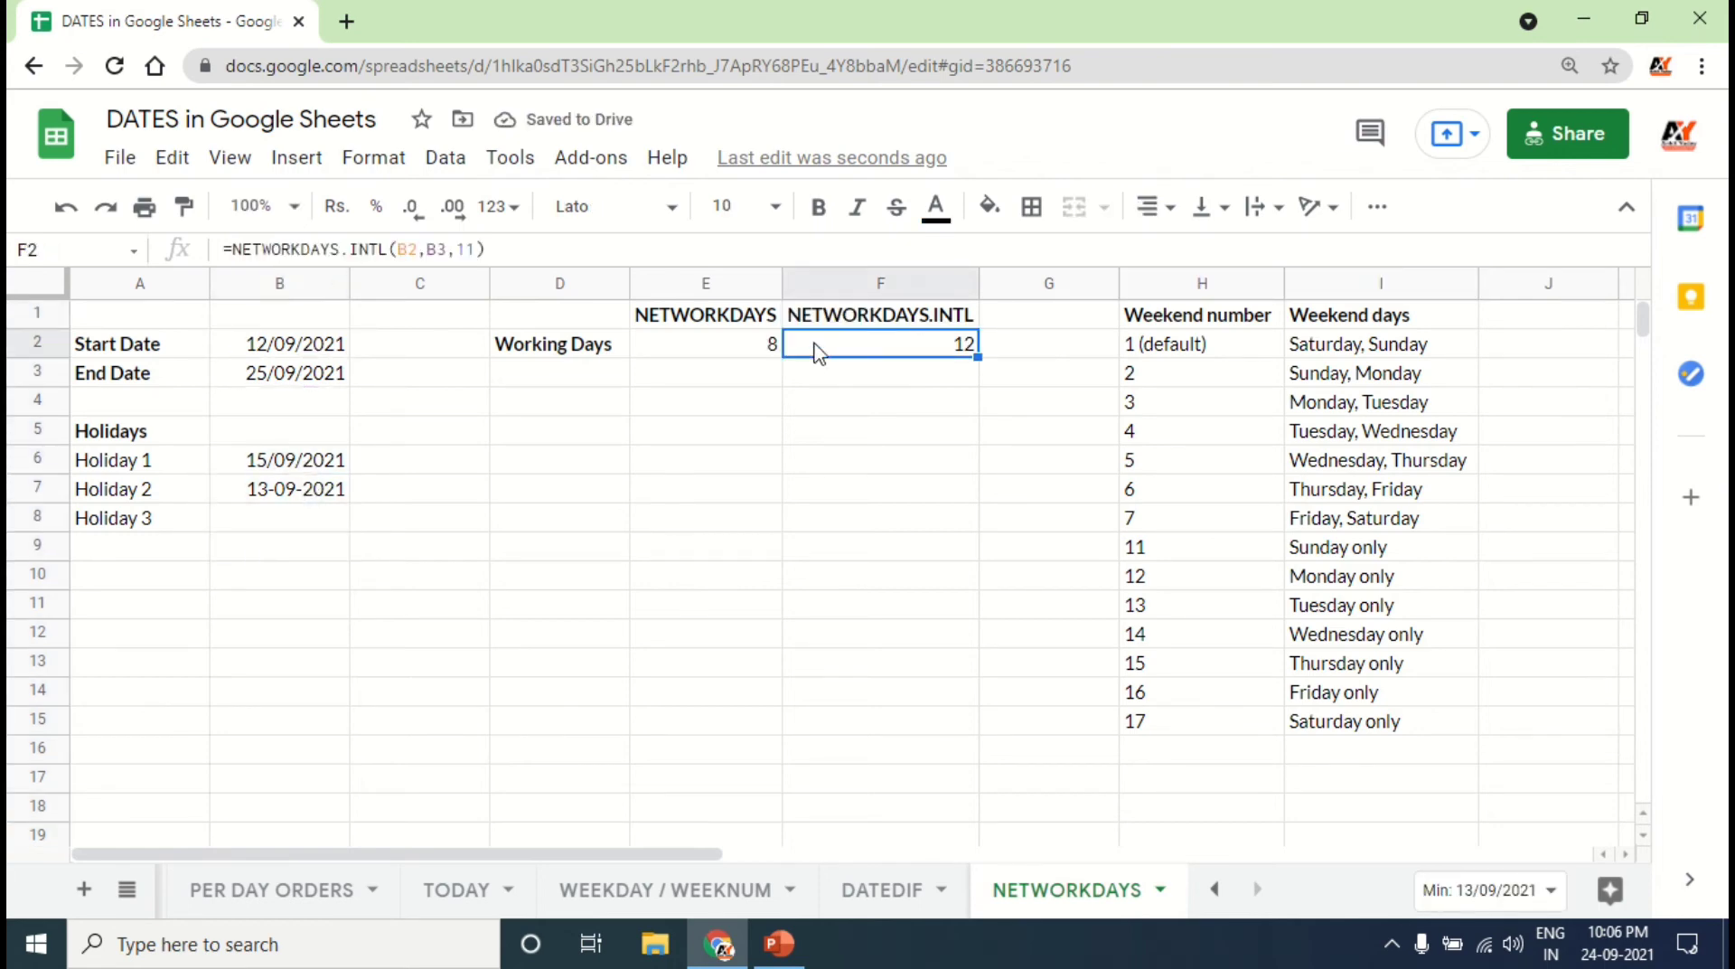
left_click(478, 247)
type(",")
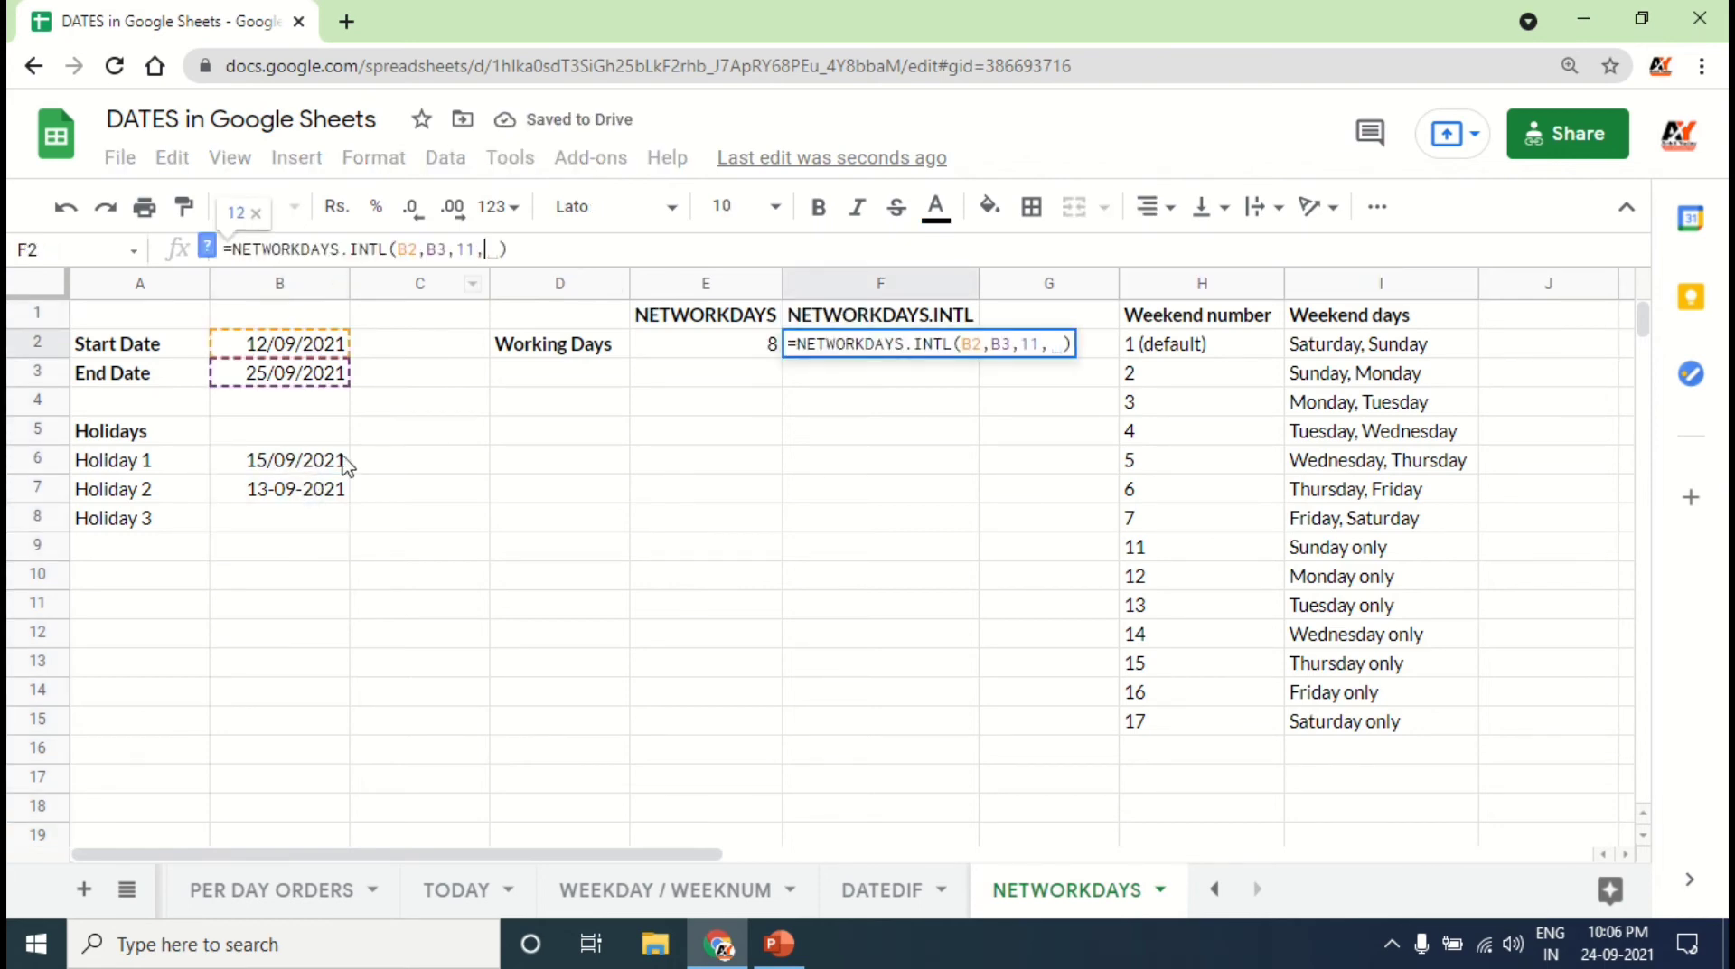
left_click_drag(325, 462, 323, 671)
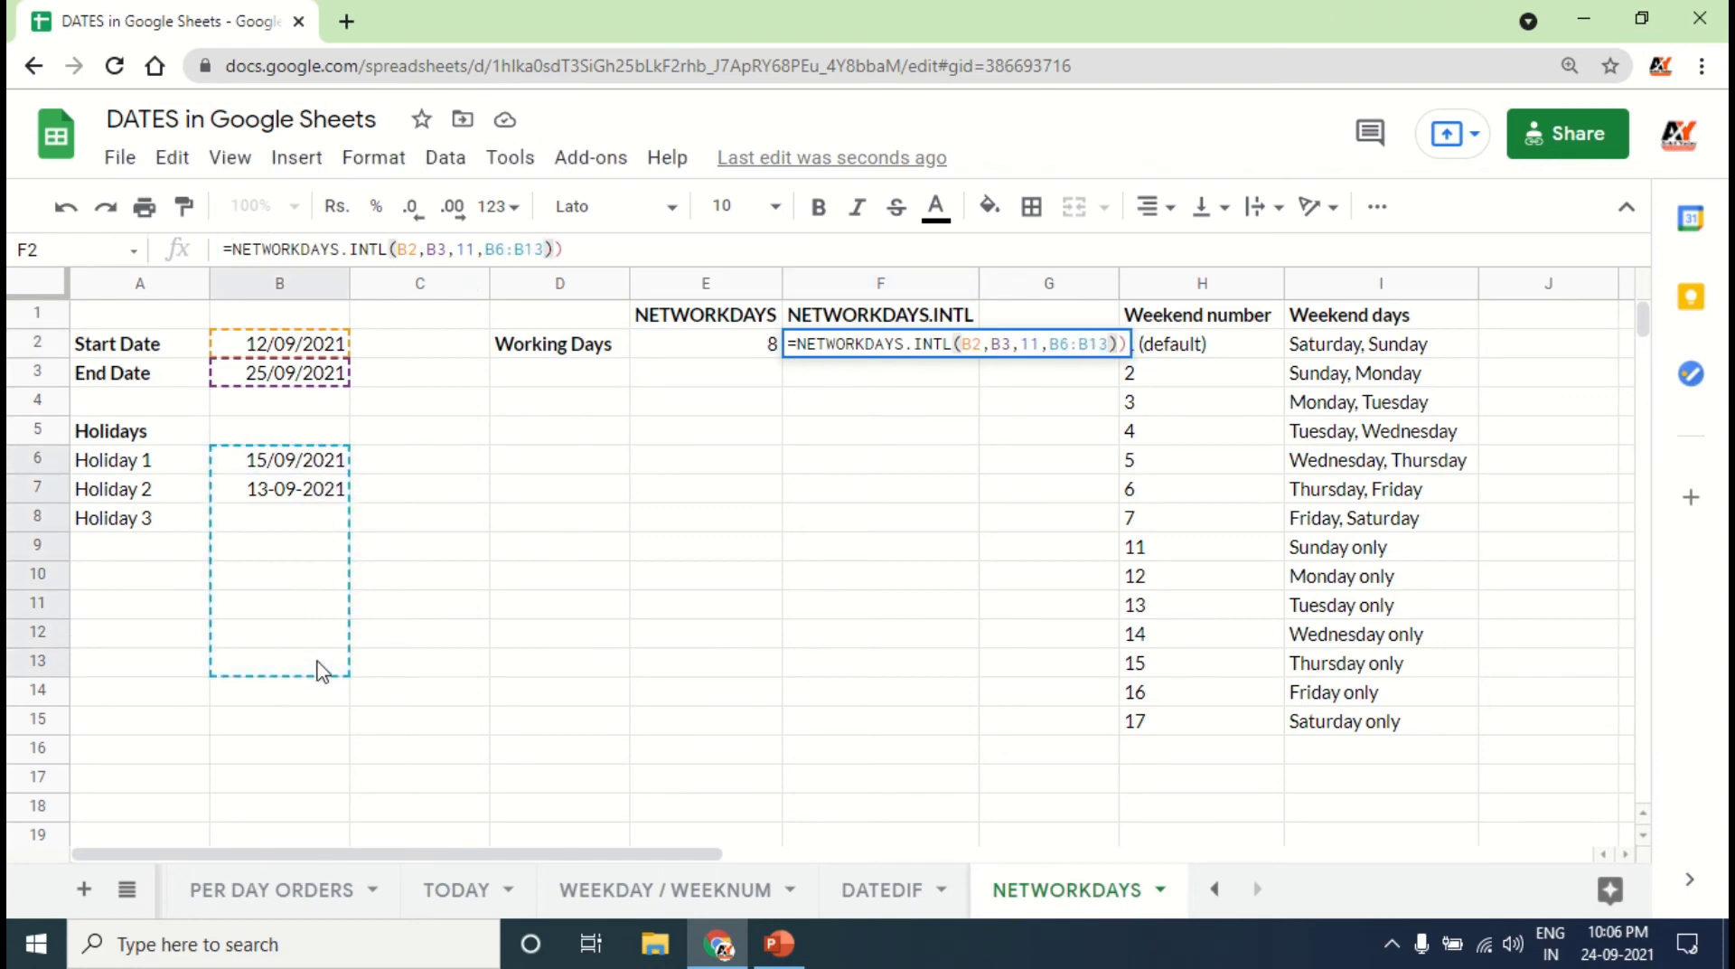
key("Return")
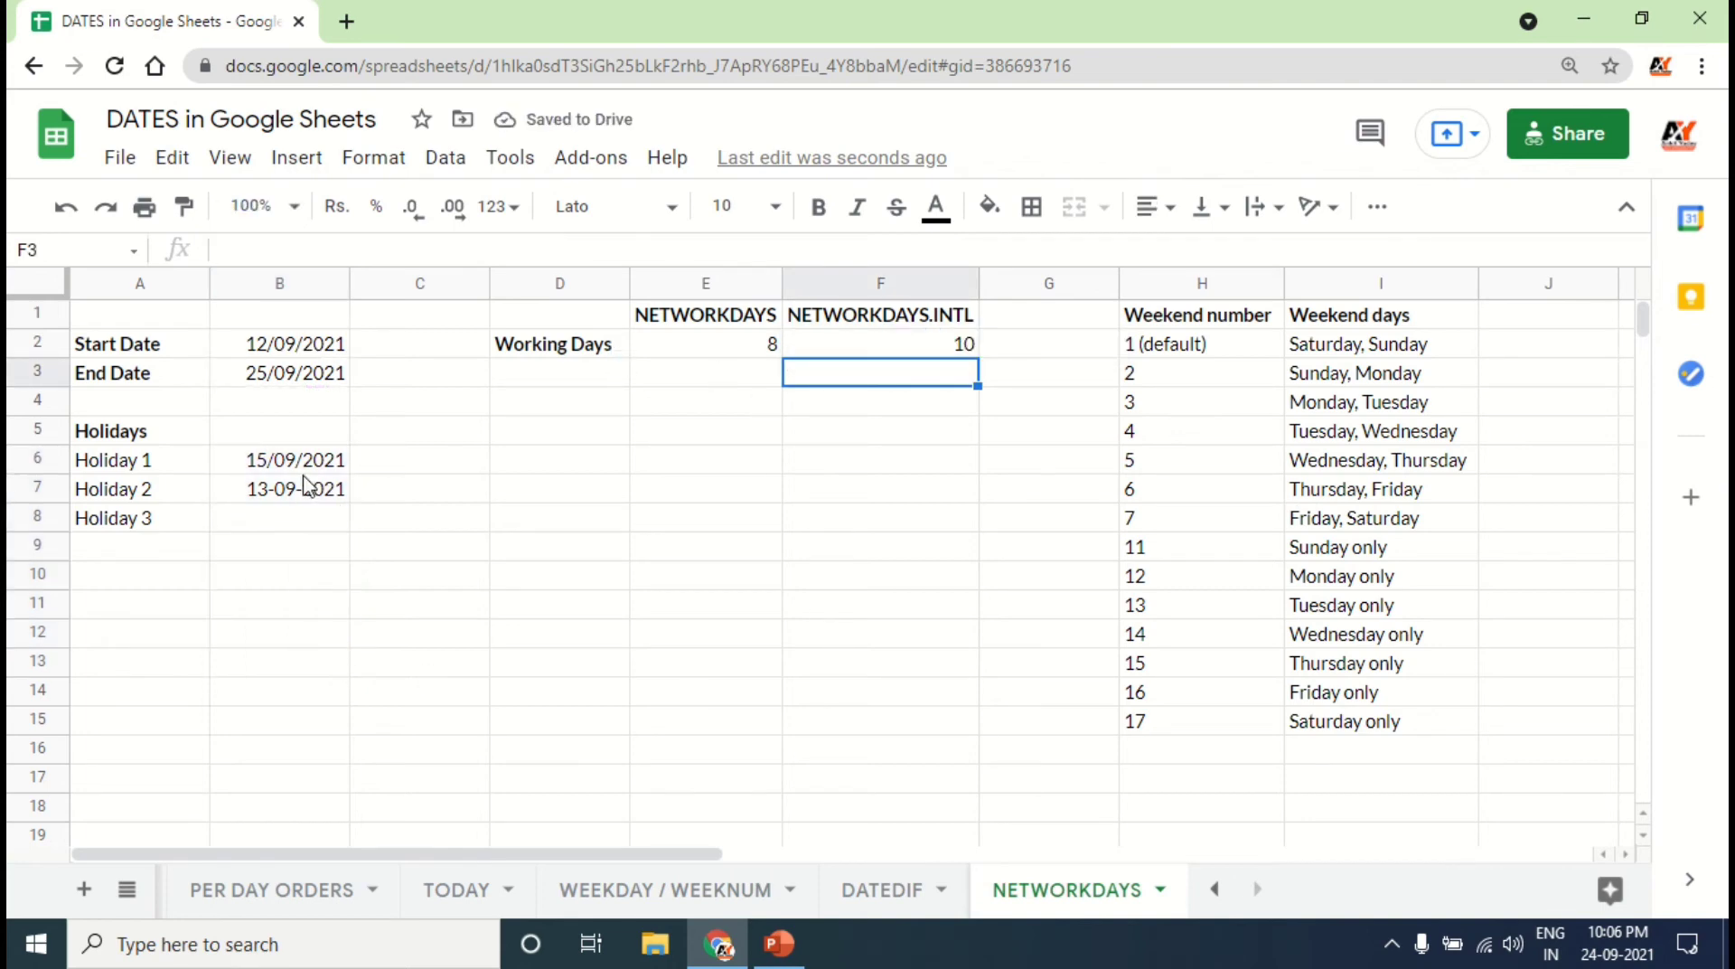
Step: Replace the weekend argument of the F2 NETWORKDAYS.INTL formula with the string "0000000" and commit the formula
left_click(967, 352)
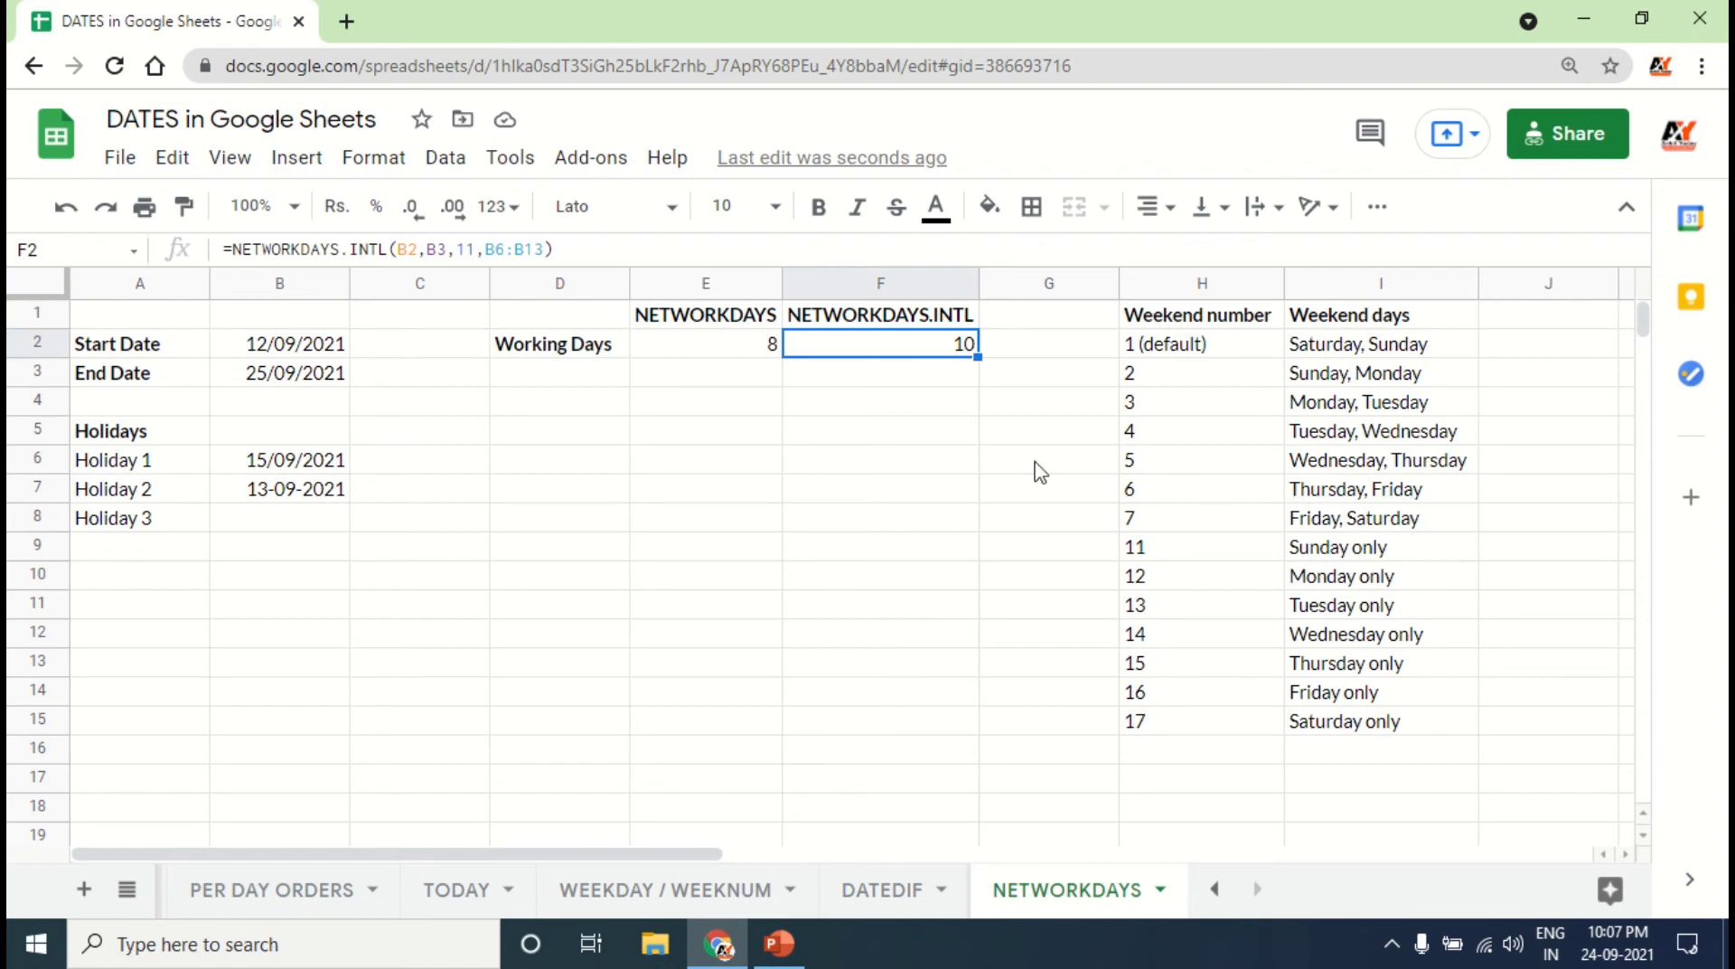
left_click(470, 248)
double_click(465, 248)
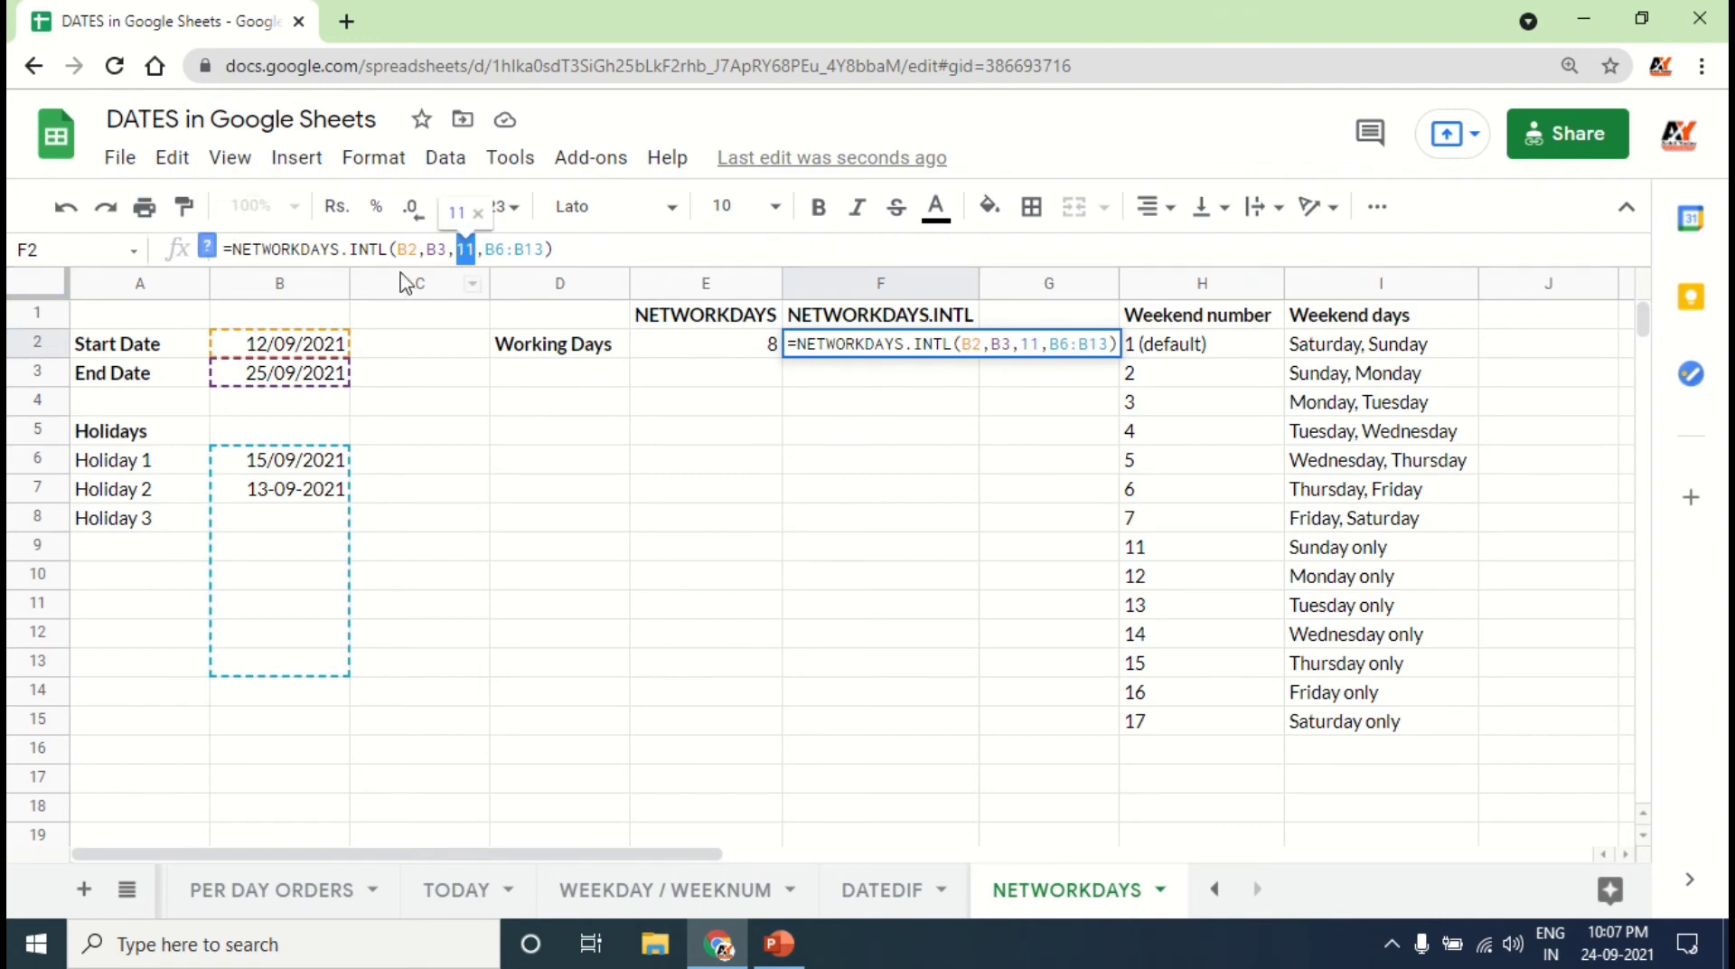
key("BackSpace")
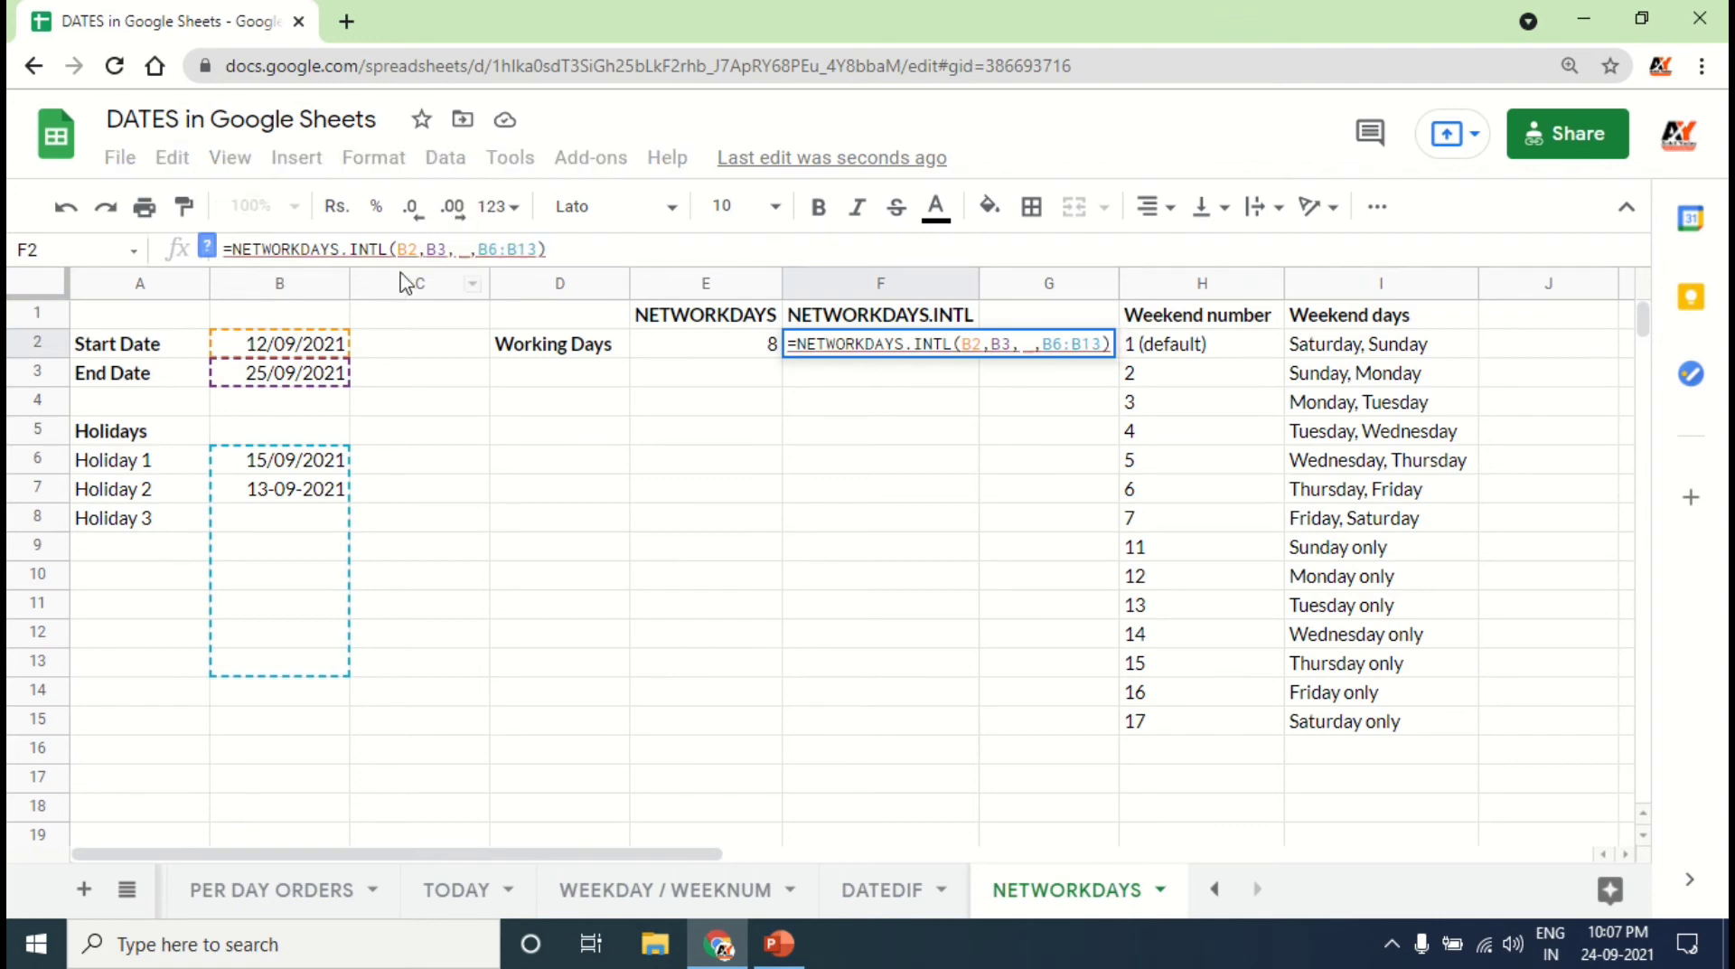
type("\"\"")
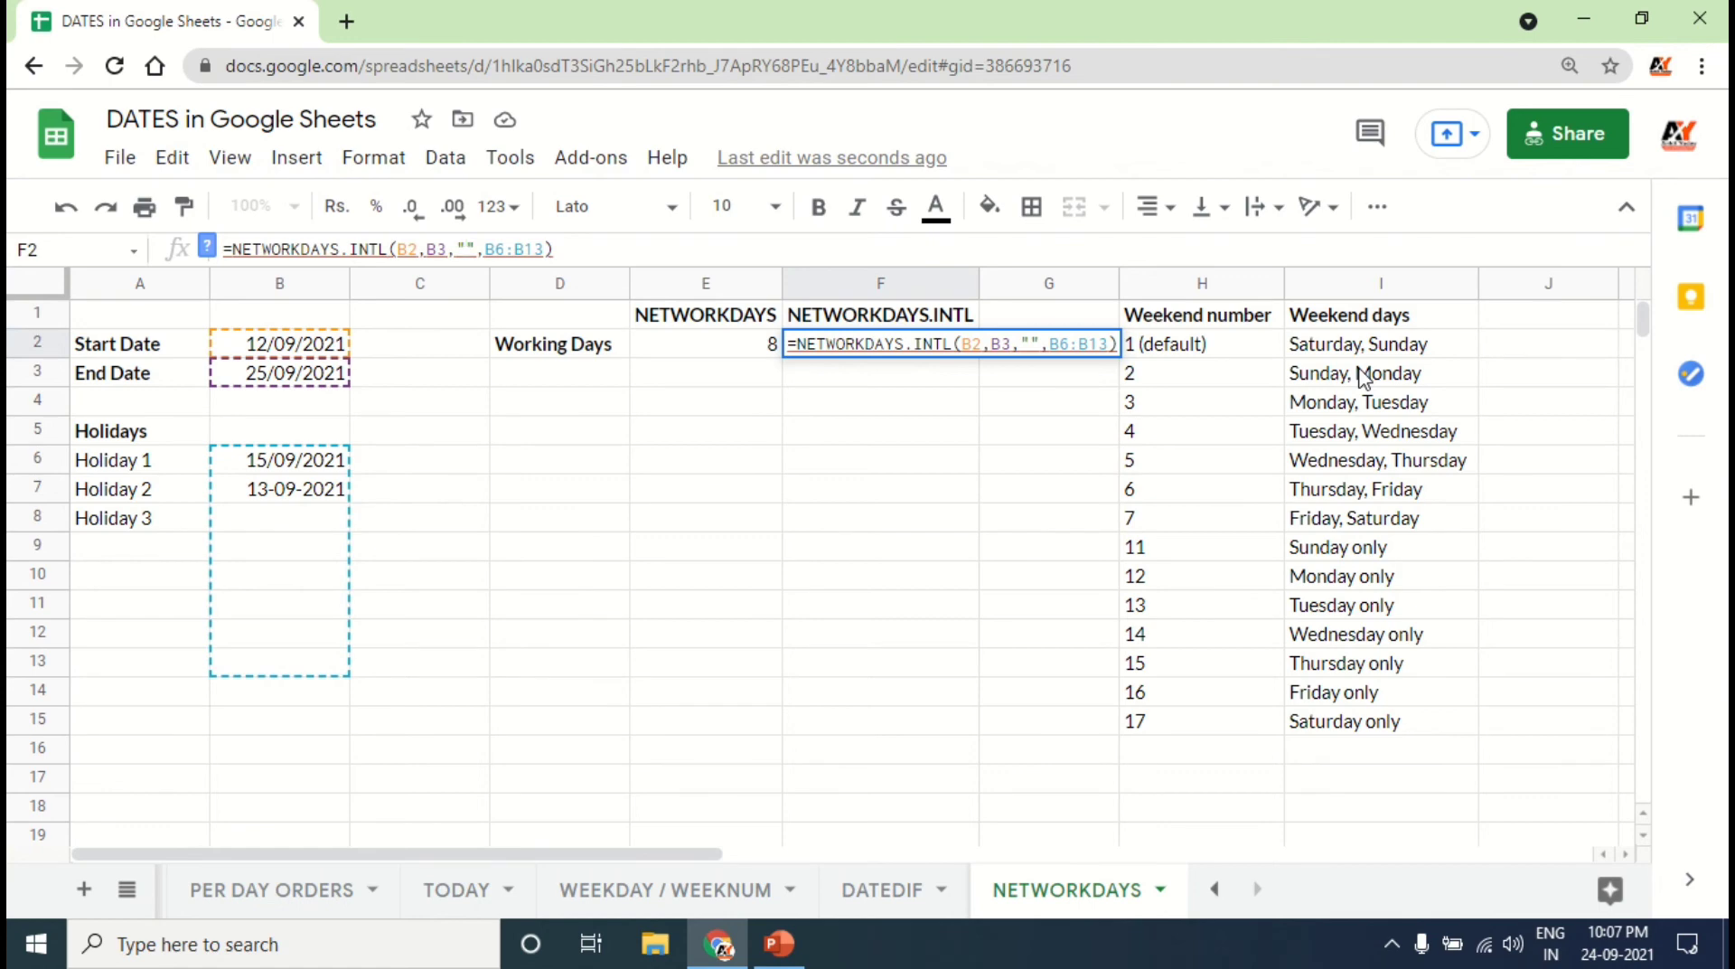
type("000000")
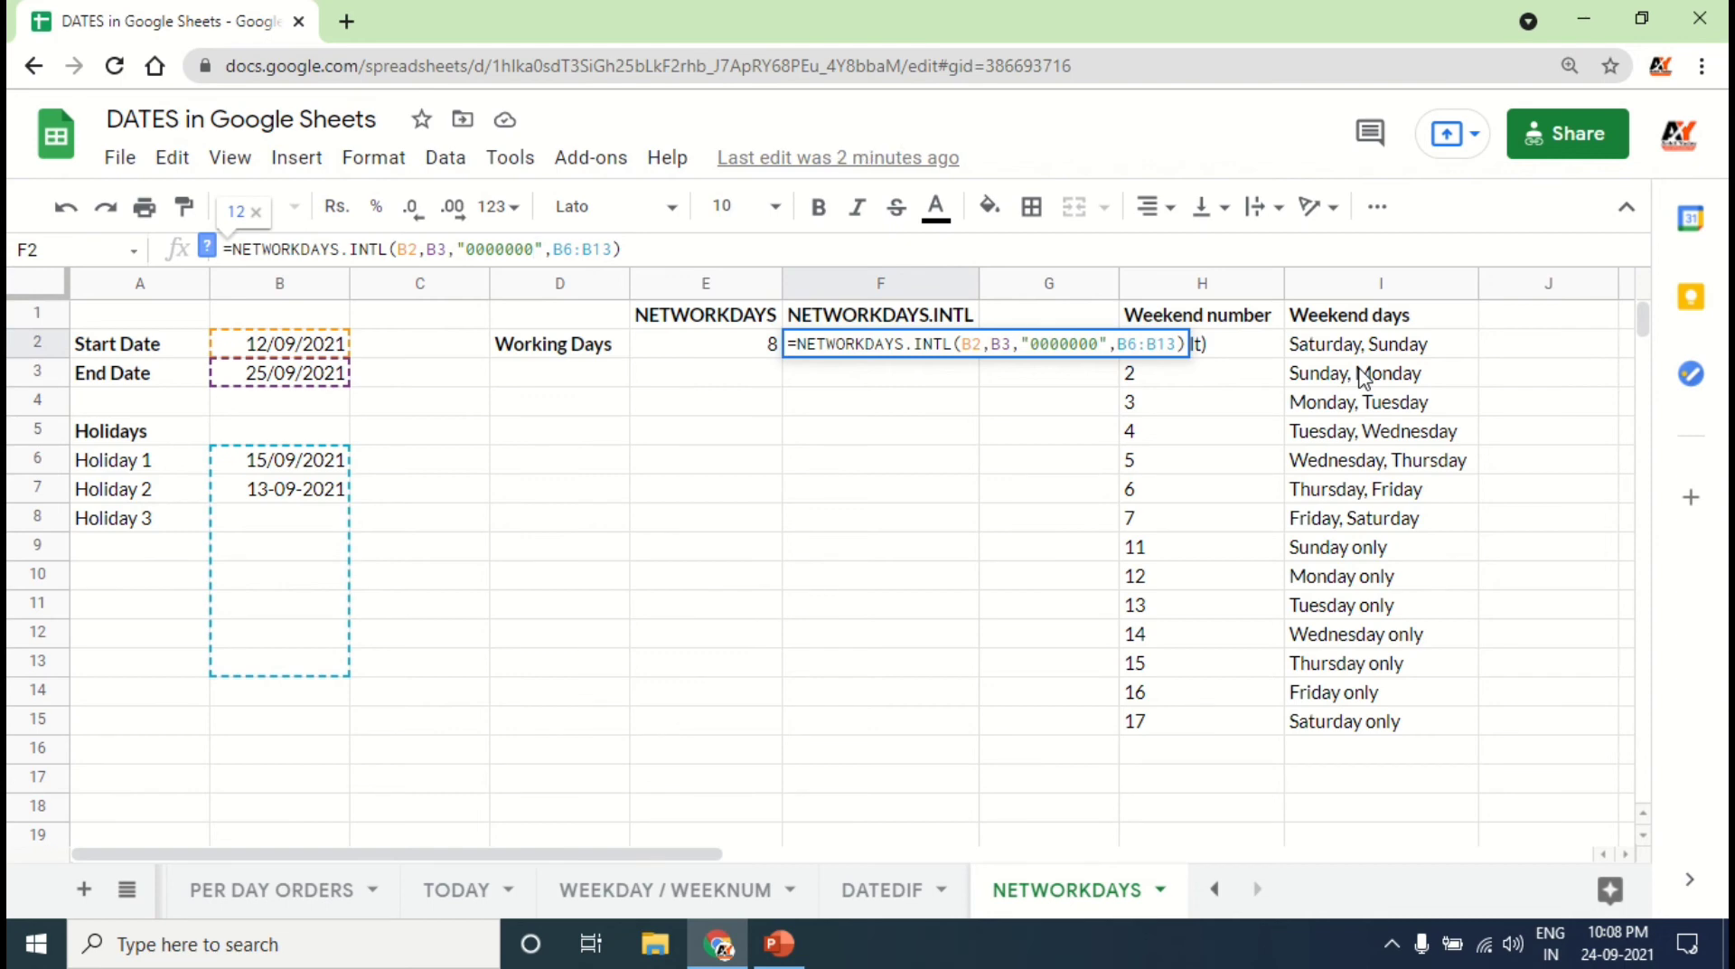
key("Tab")
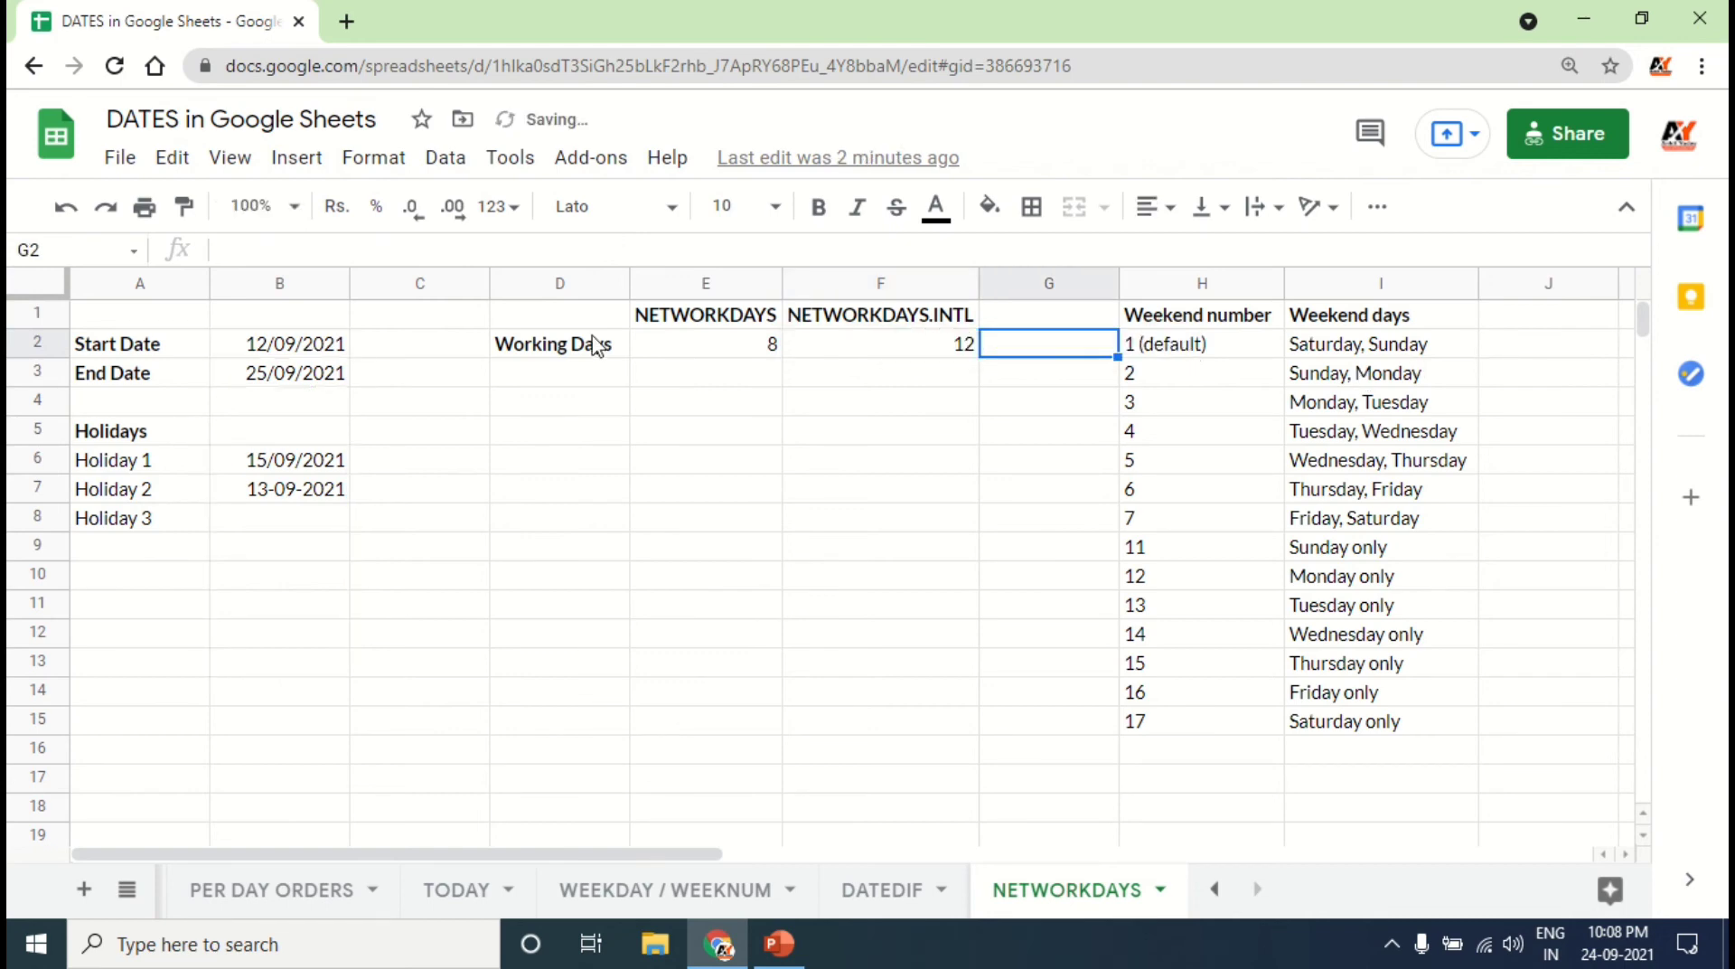
Step: Clear the holiday dates from B6:B8
left_click(963, 360)
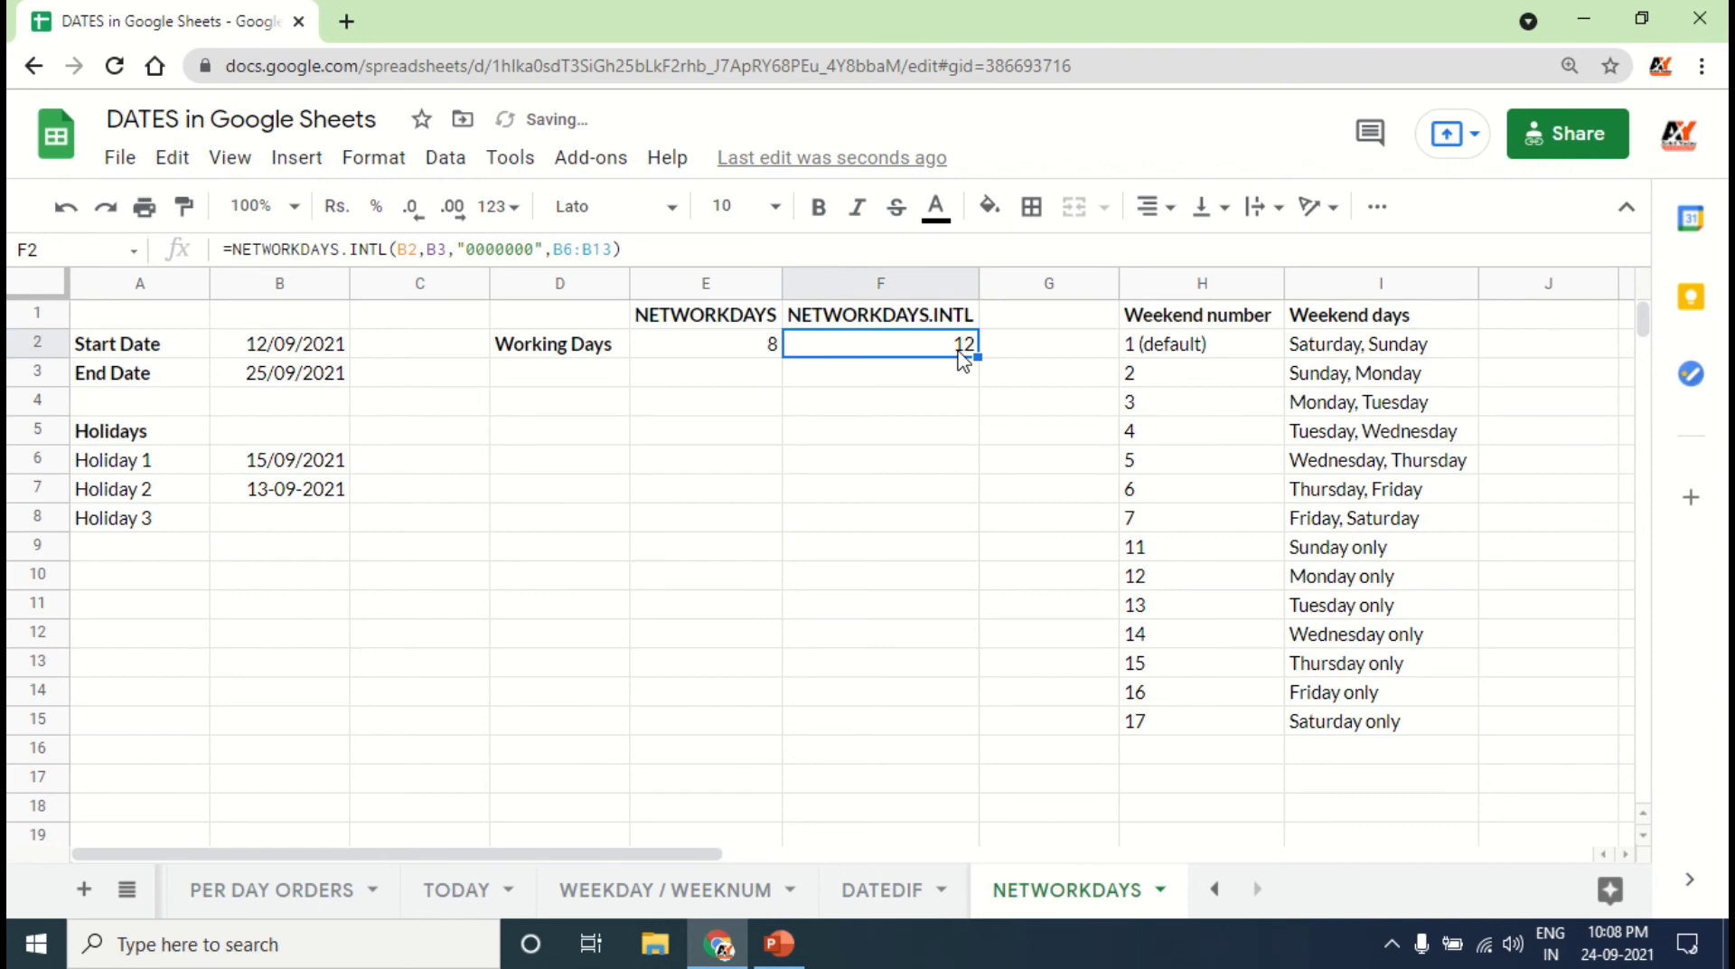
left_click_drag(342, 465, 344, 524)
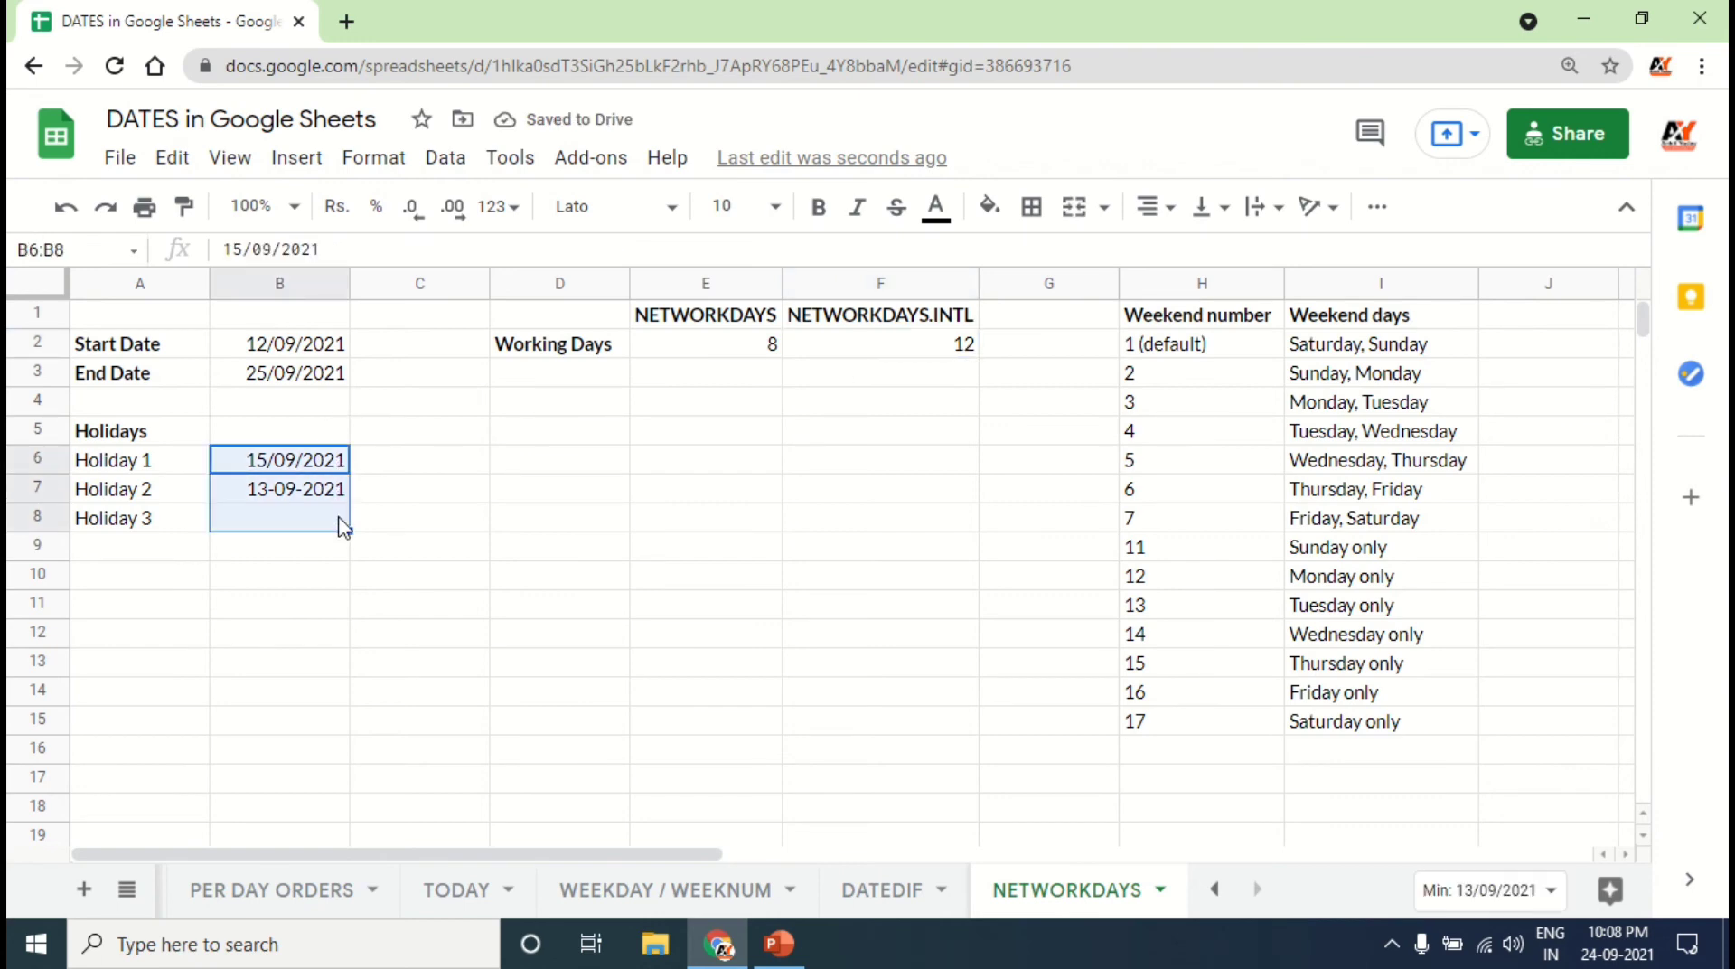
key("Delete")
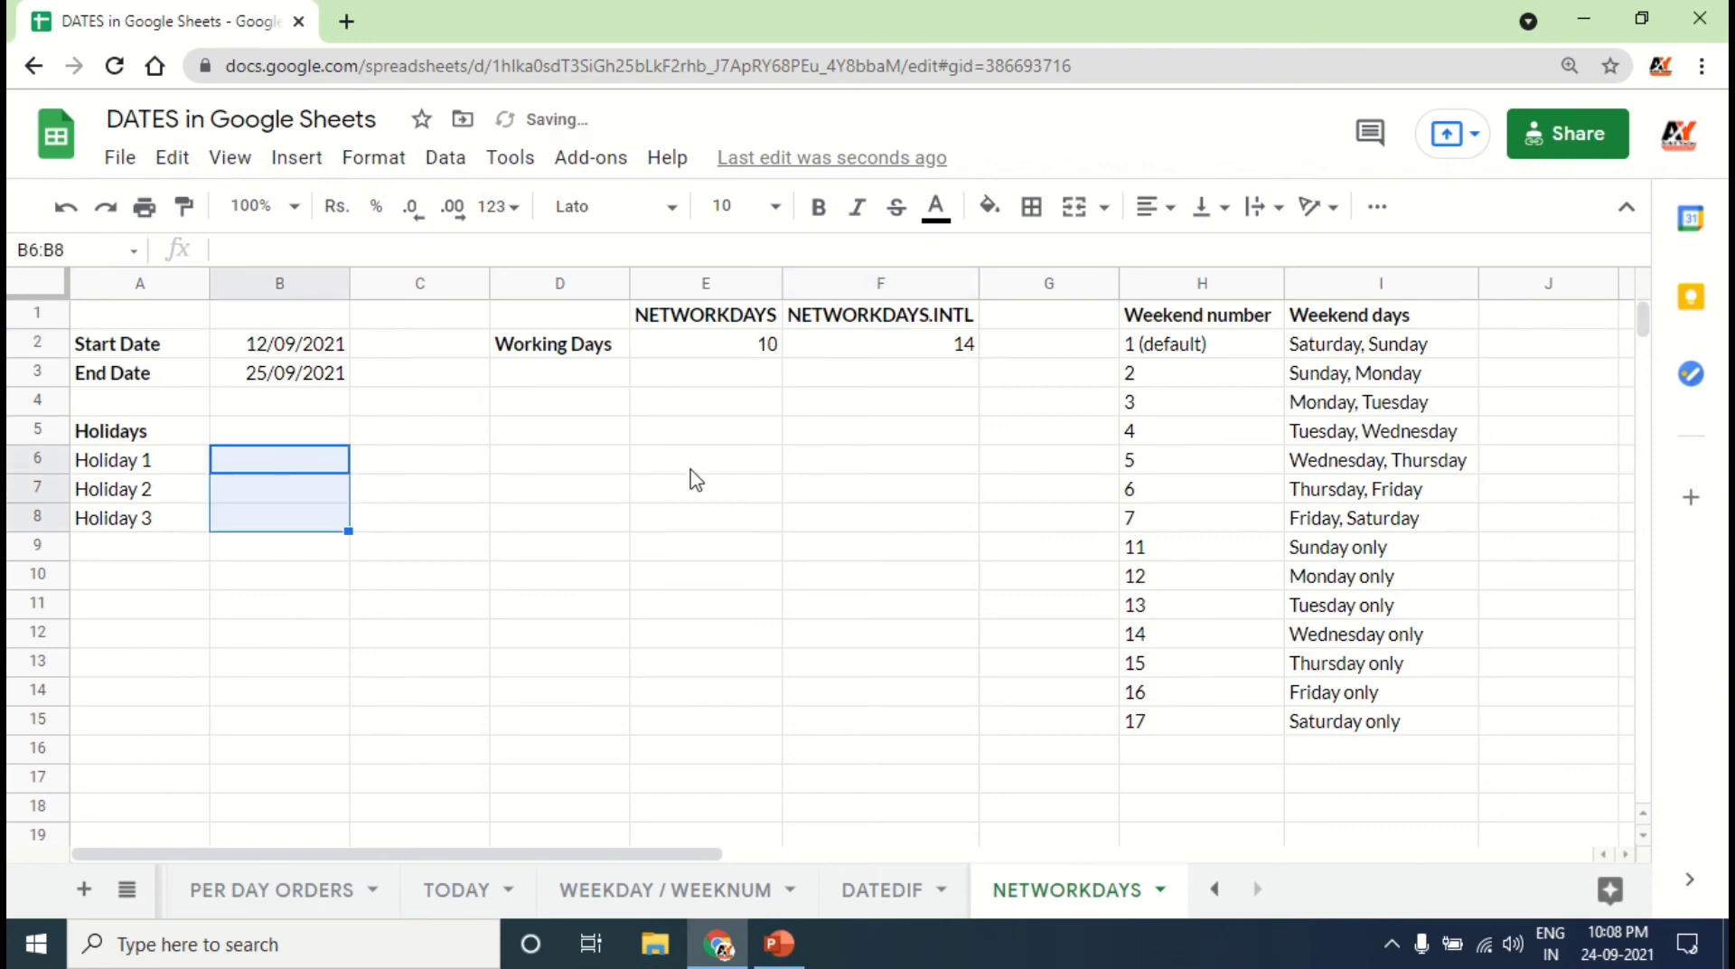
Step: Compare the two working-day results with the September 2021 system calendar and review the weekend numbers in H2:H15
left_click(895, 352)
left_click(271, 364)
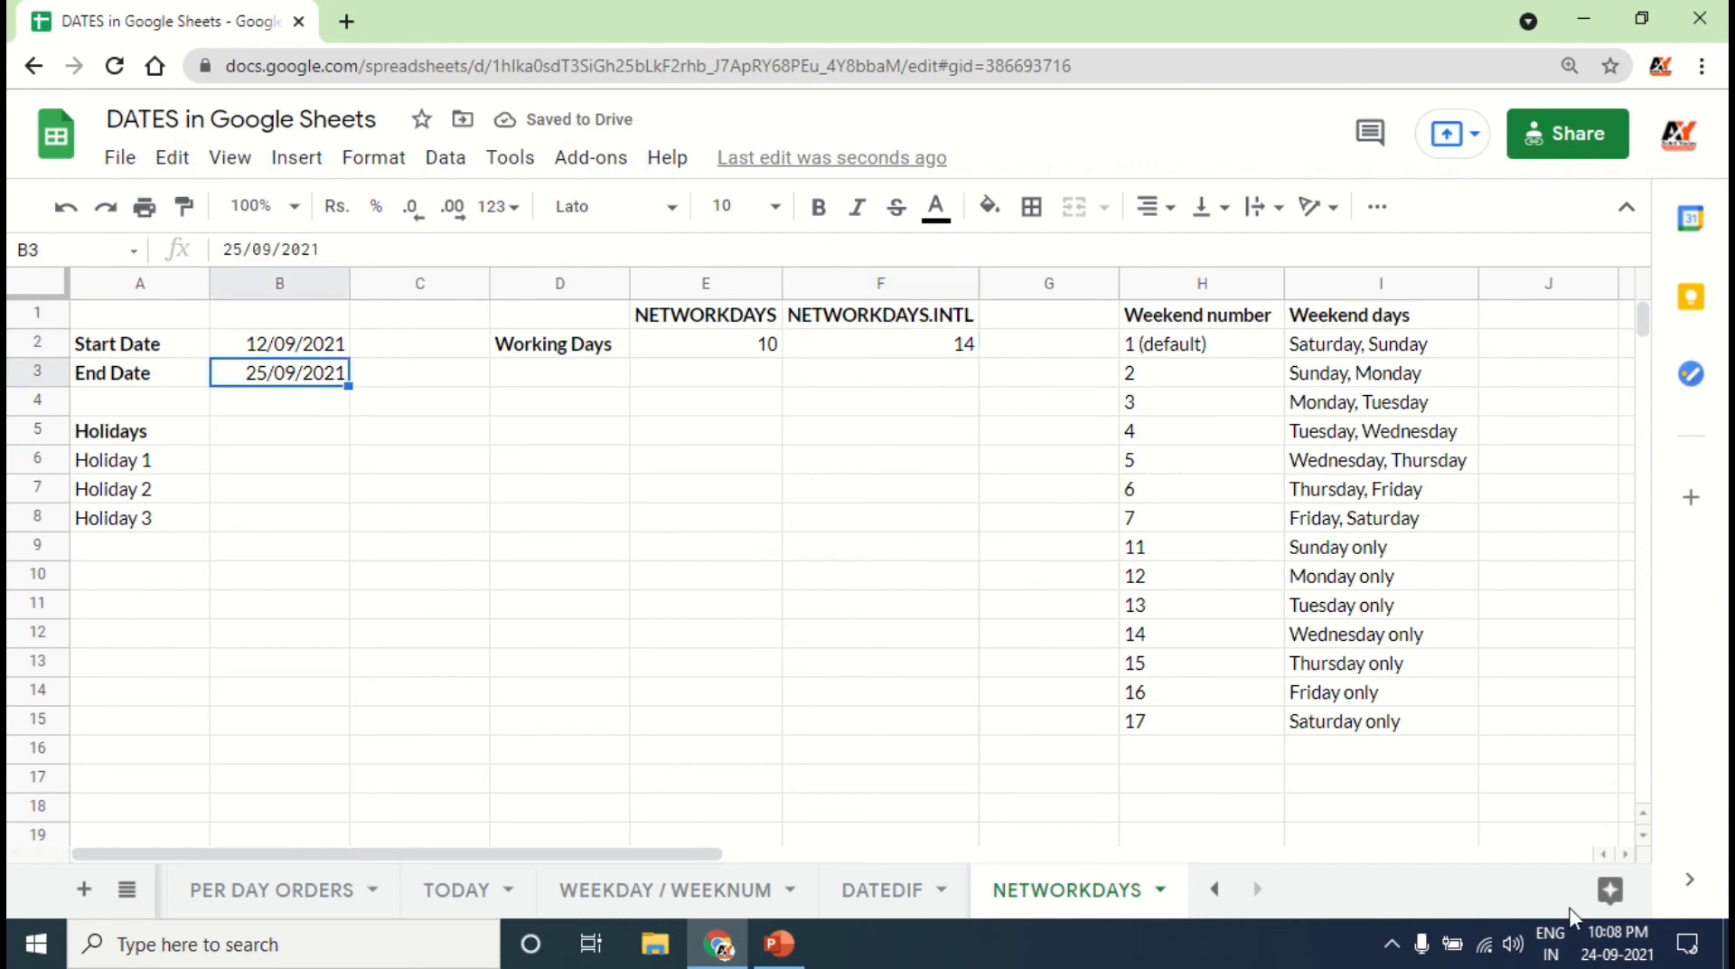
left_click(1618, 943)
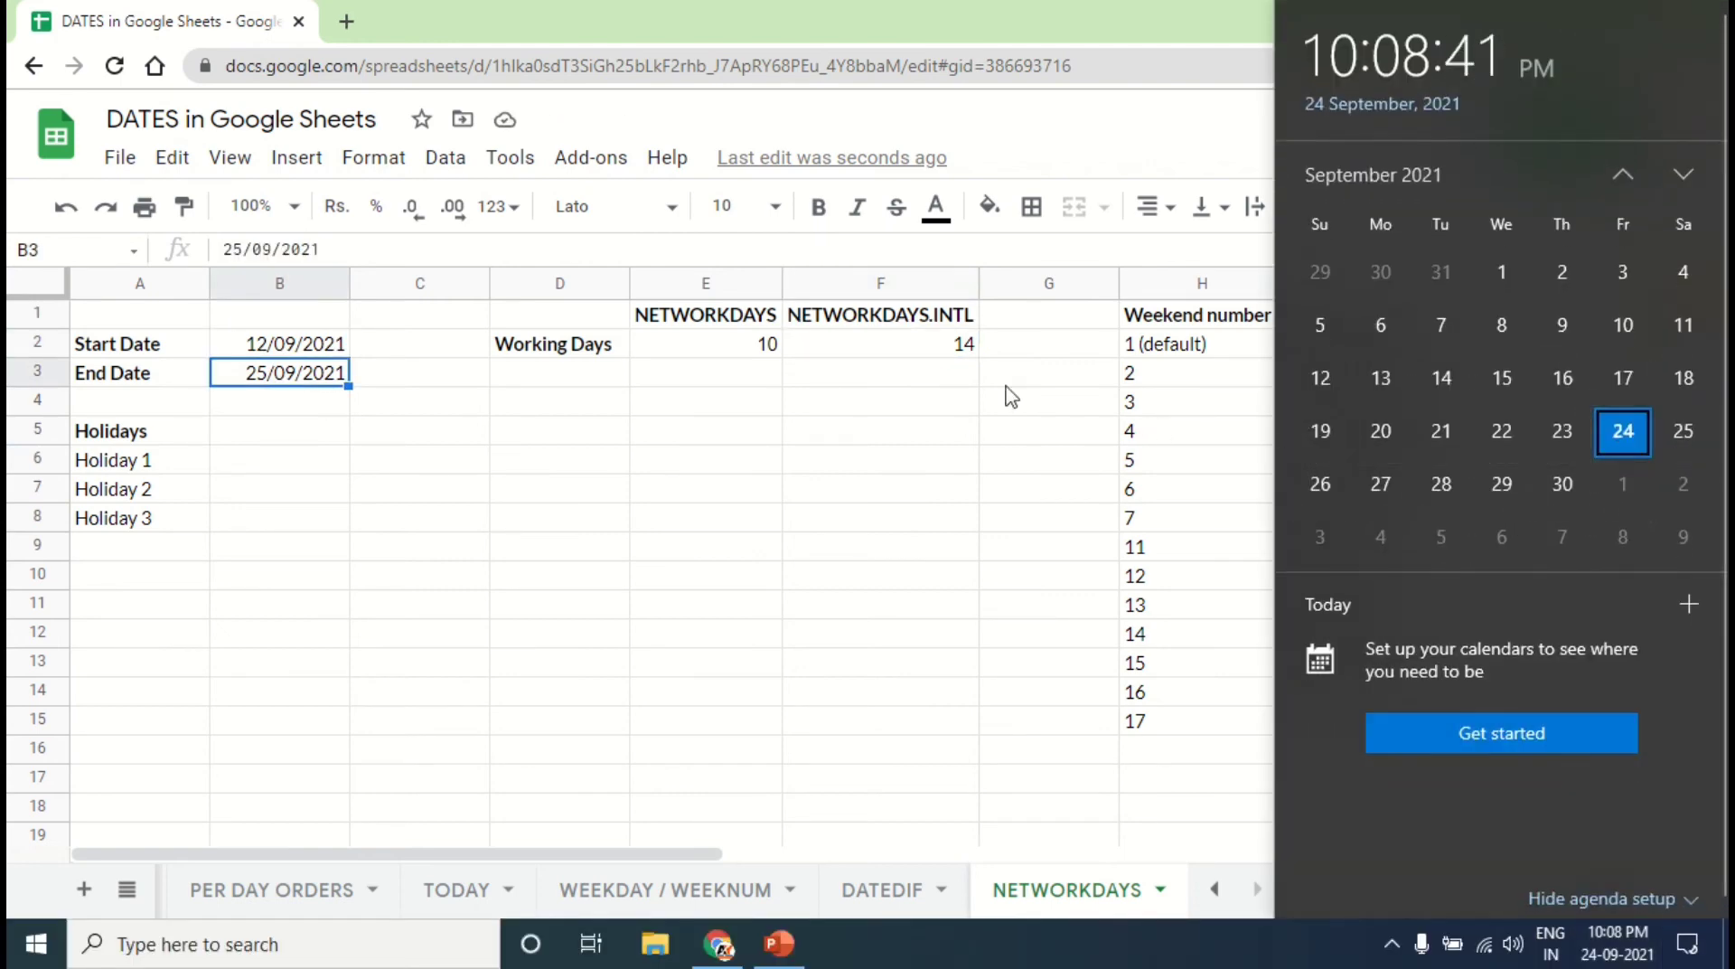
left_click(947, 351)
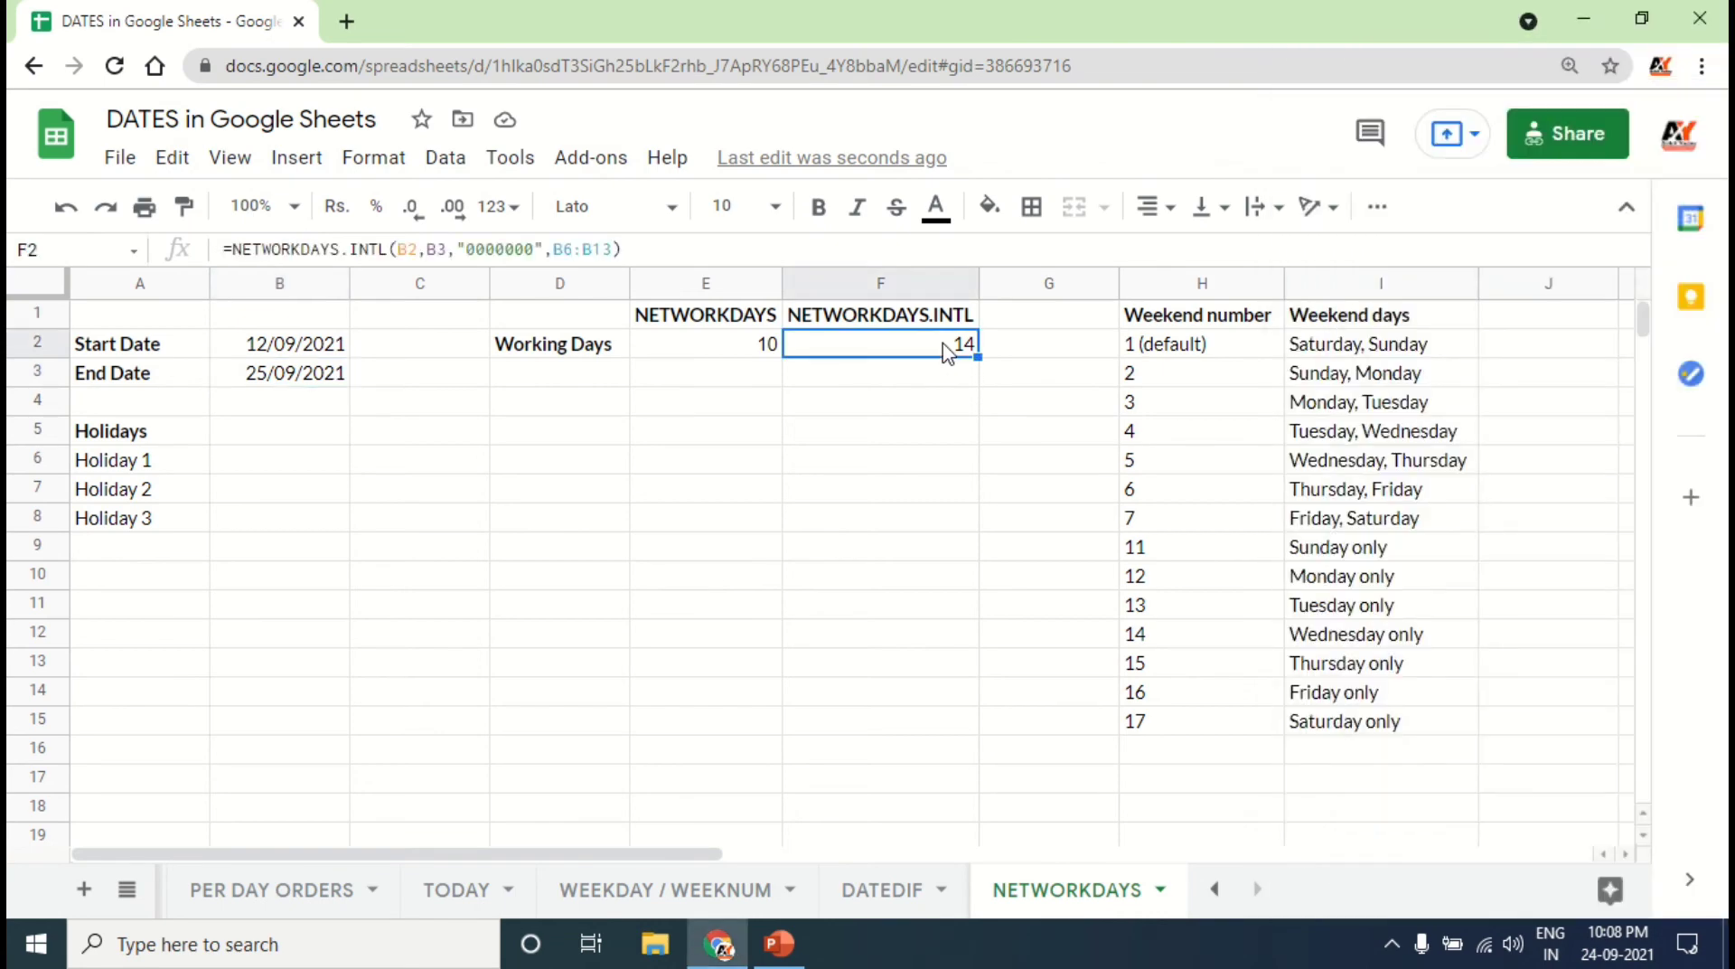
left_click(690, 354)
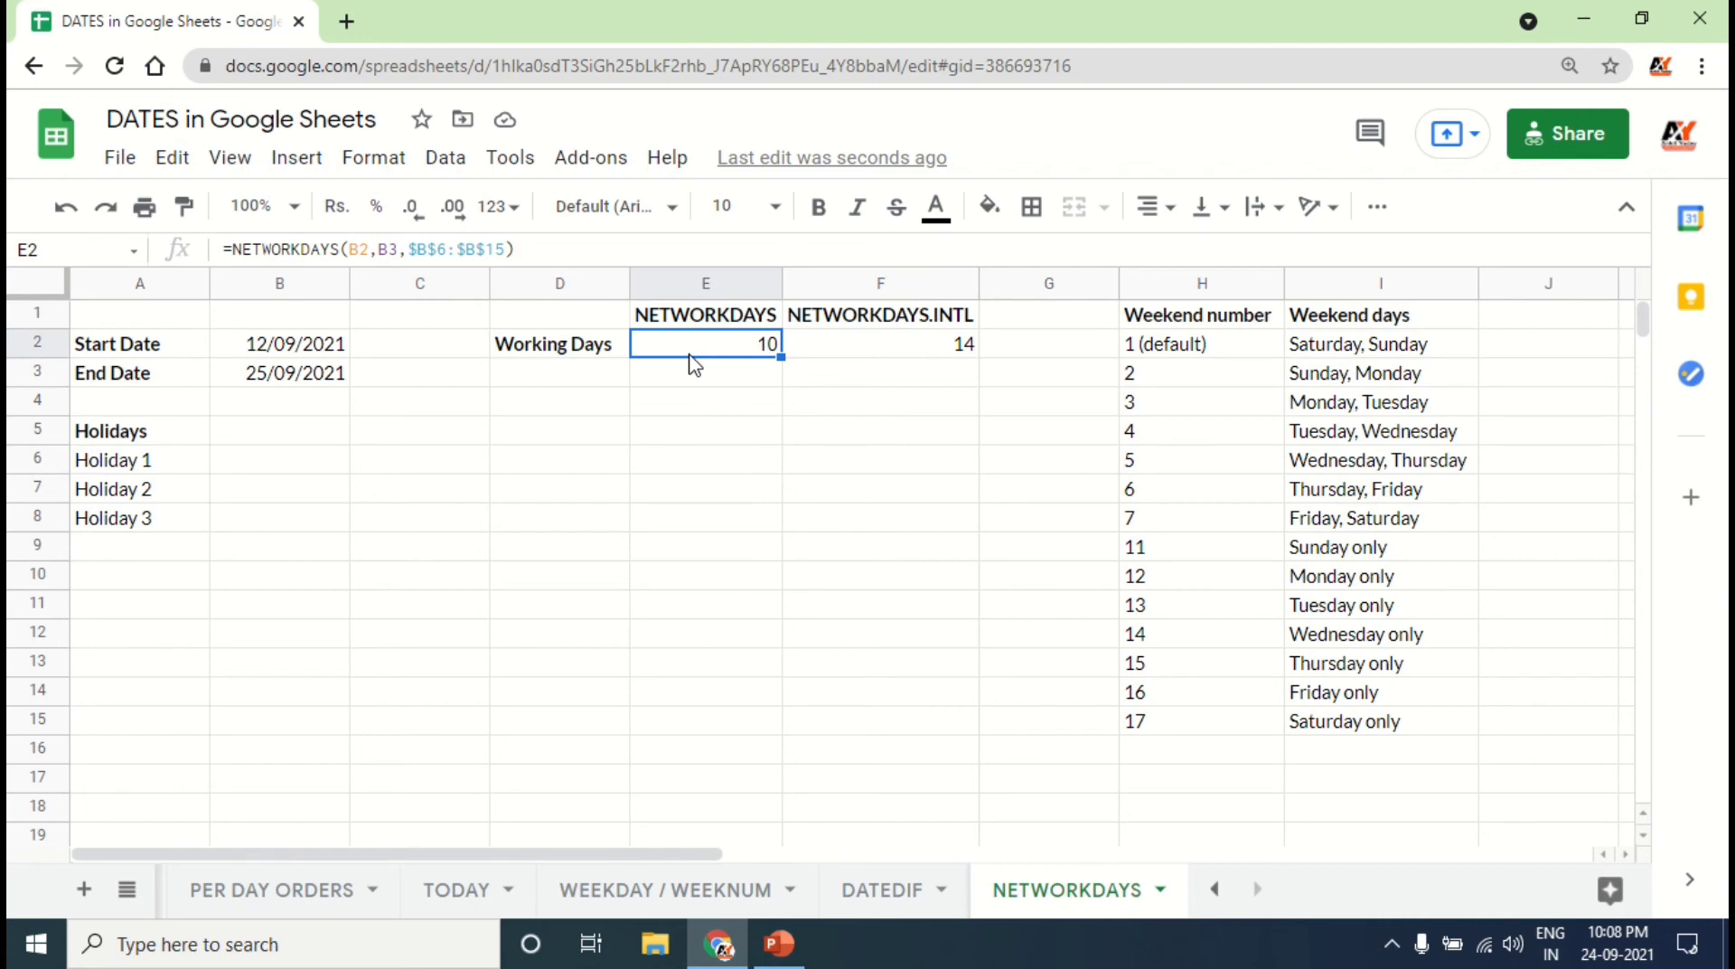
left_click(825, 355)
left_click_drag(1169, 355, 1250, 730)
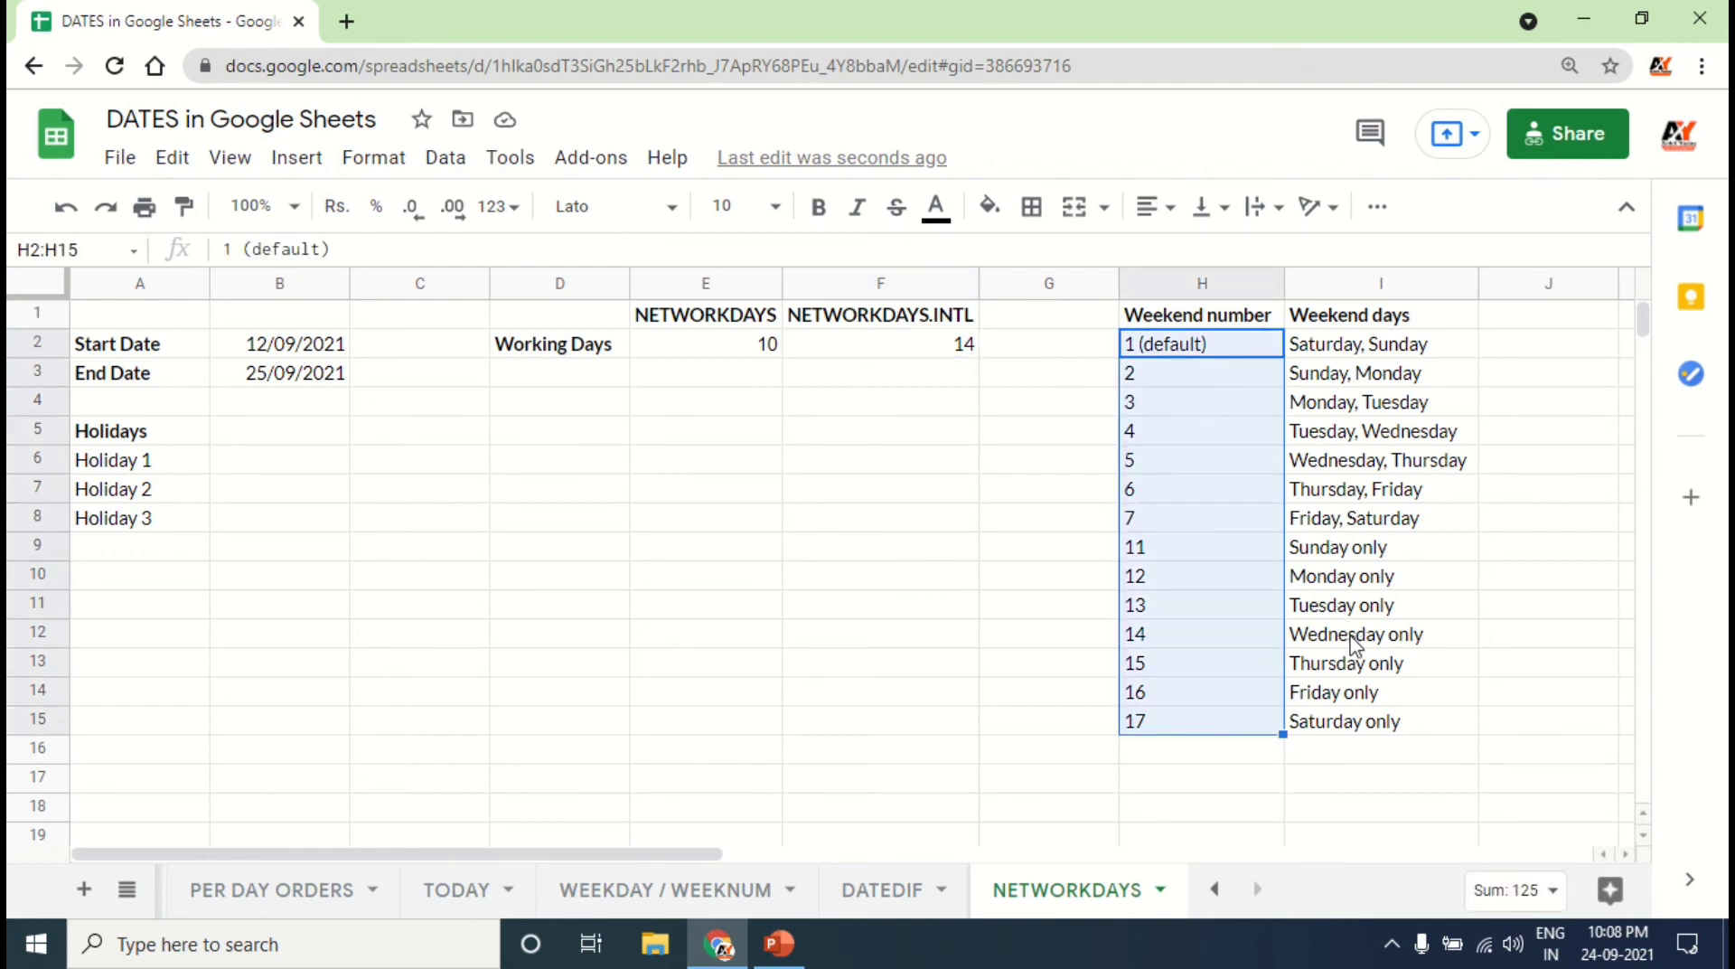
Step: Copy the "0000000" weekend string from the F2 formula into H16 and label it No Holiday in I16
left_click(900, 358)
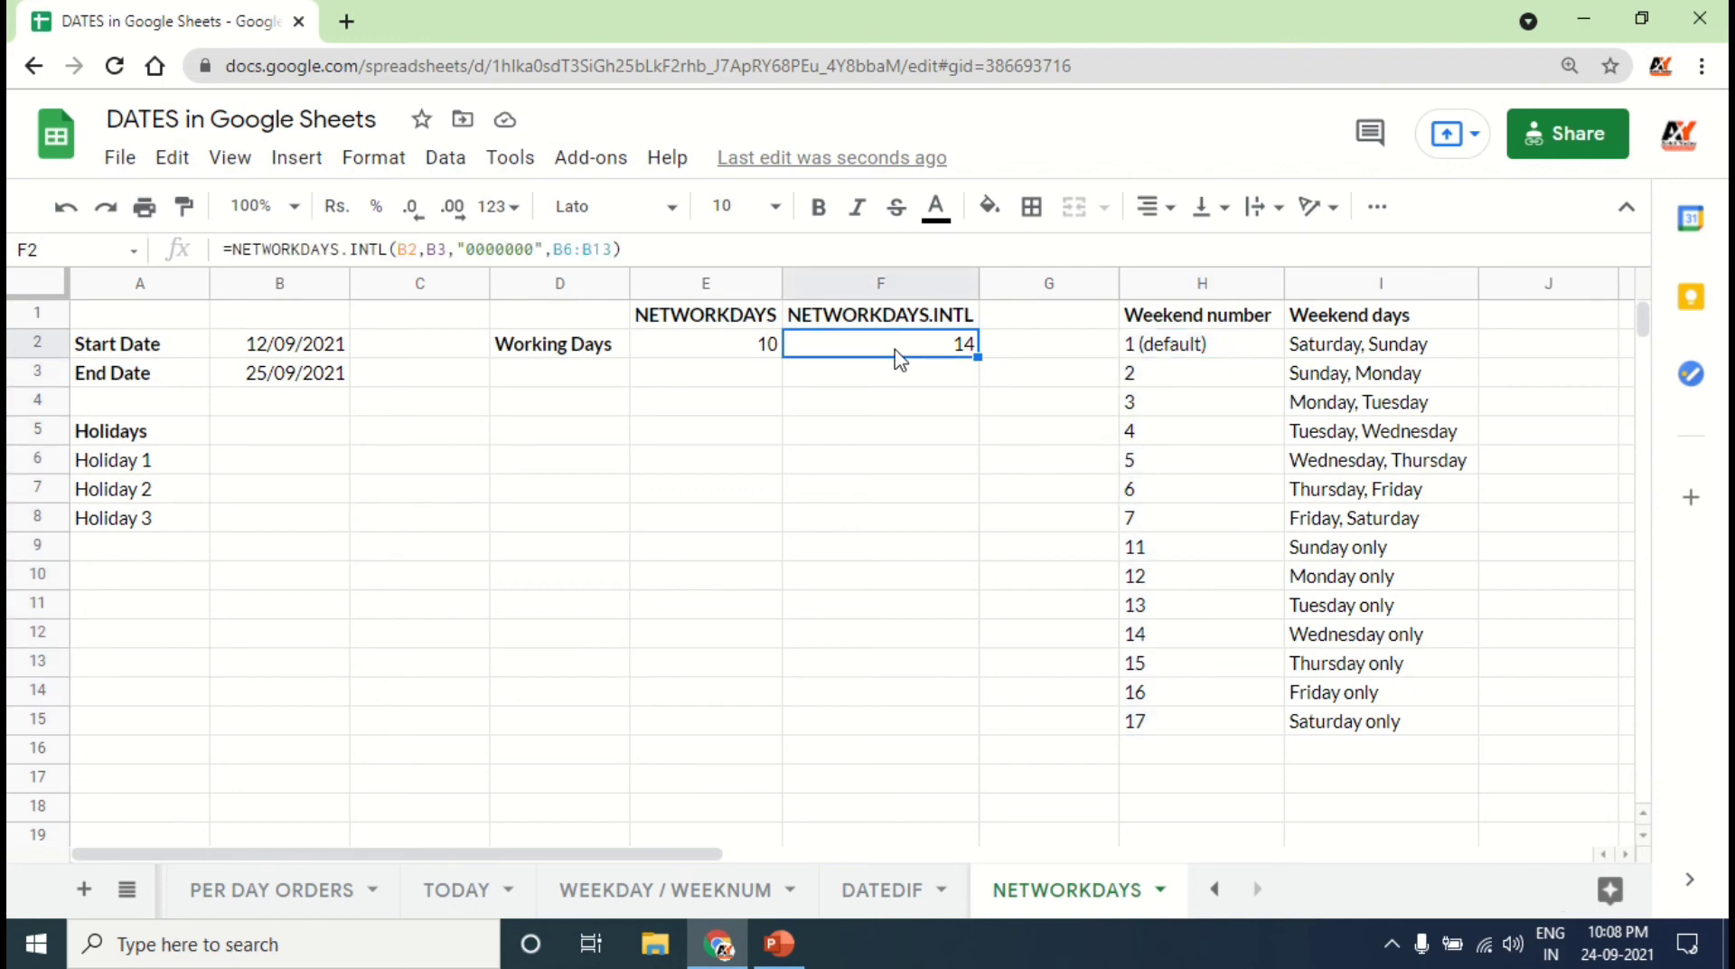
mouse_move(466, 249)
left_mouse_down()
mouse_move(540, 249)
mouse_move(461, 243)
left_mouse_up()
key("ctrl+c")
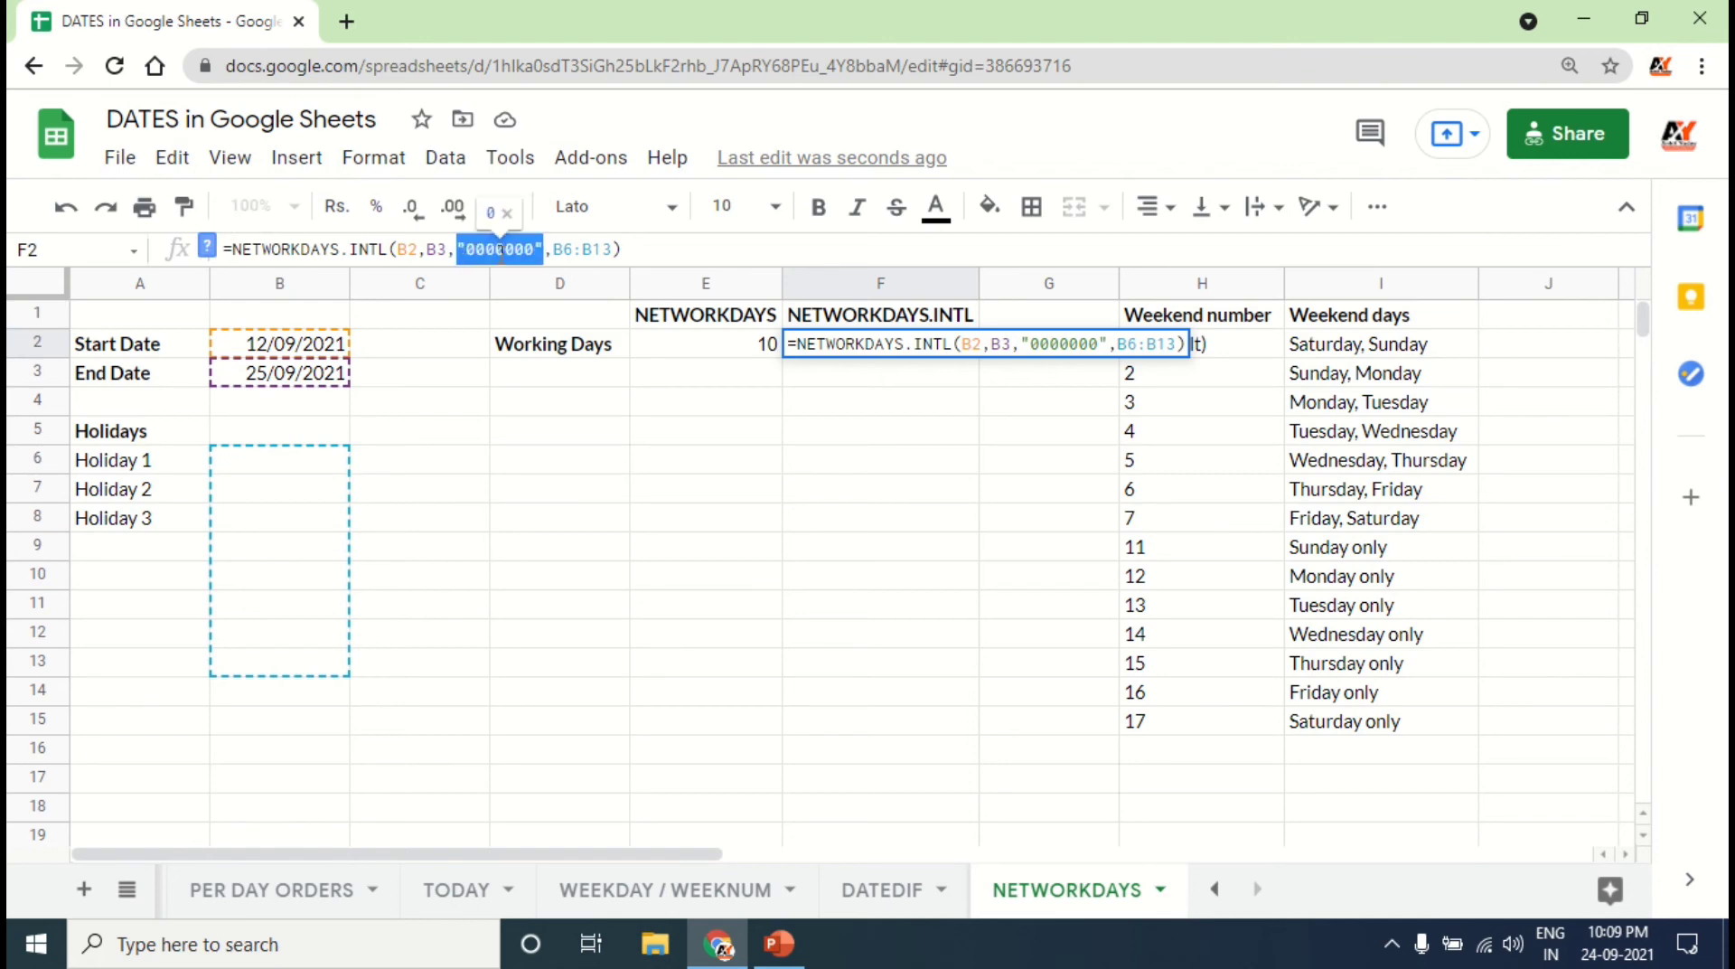
key("Tab")
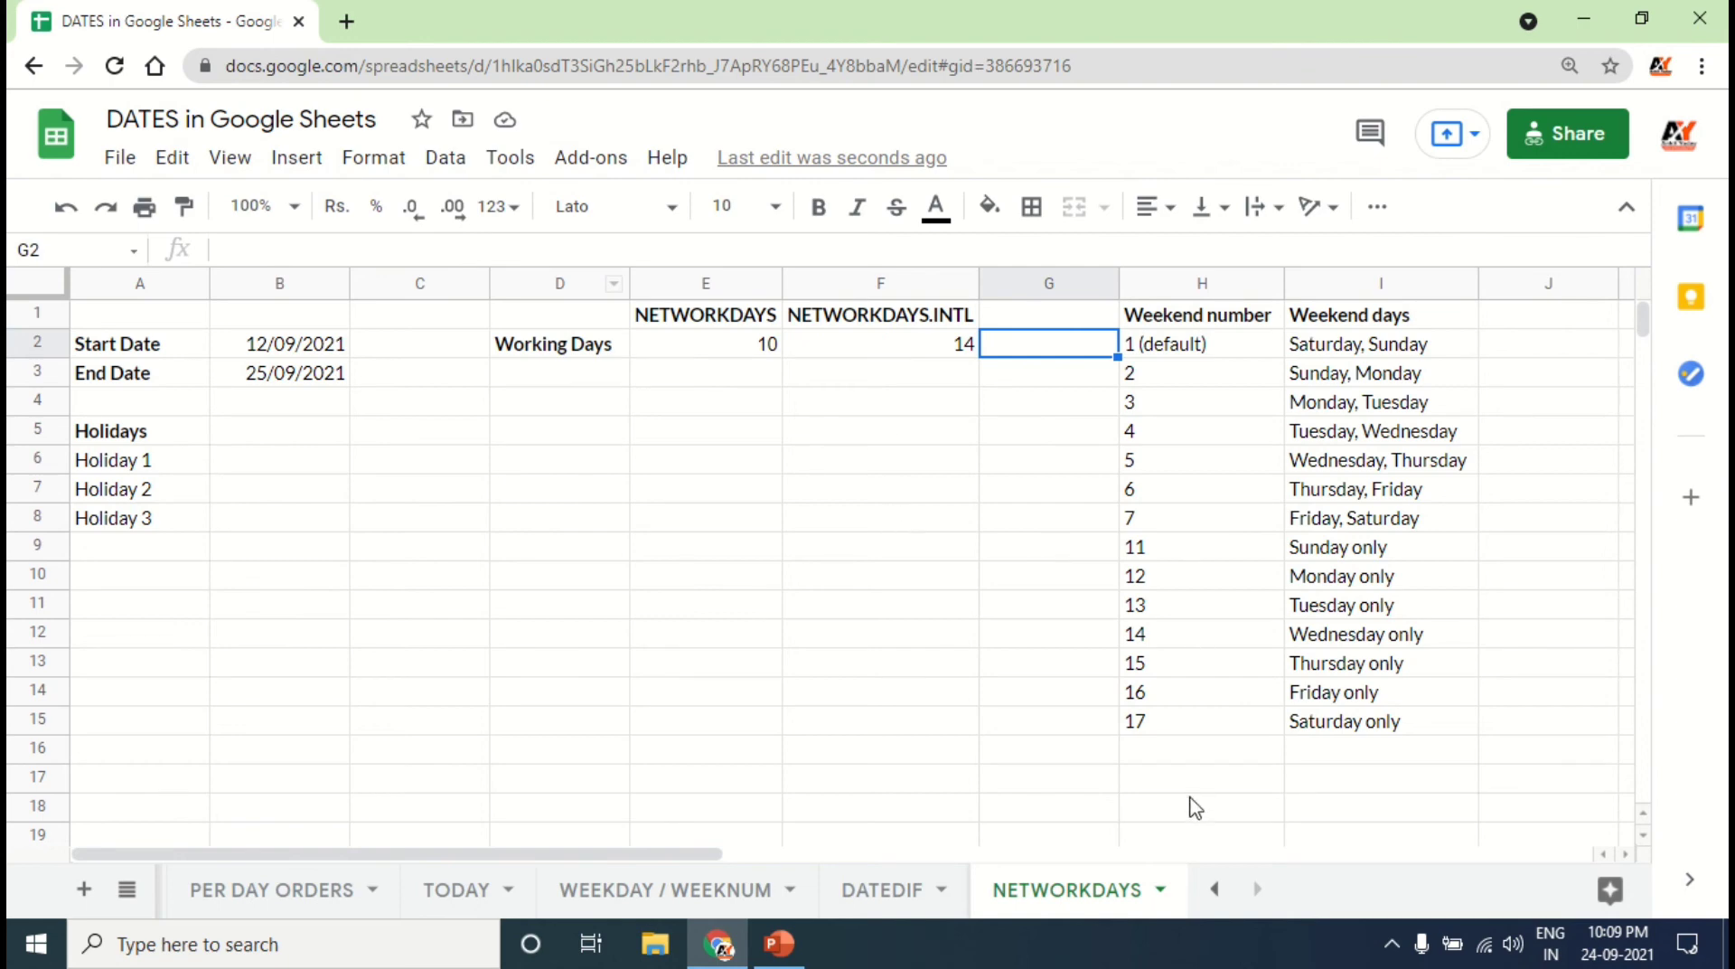
left_click(1195, 750)
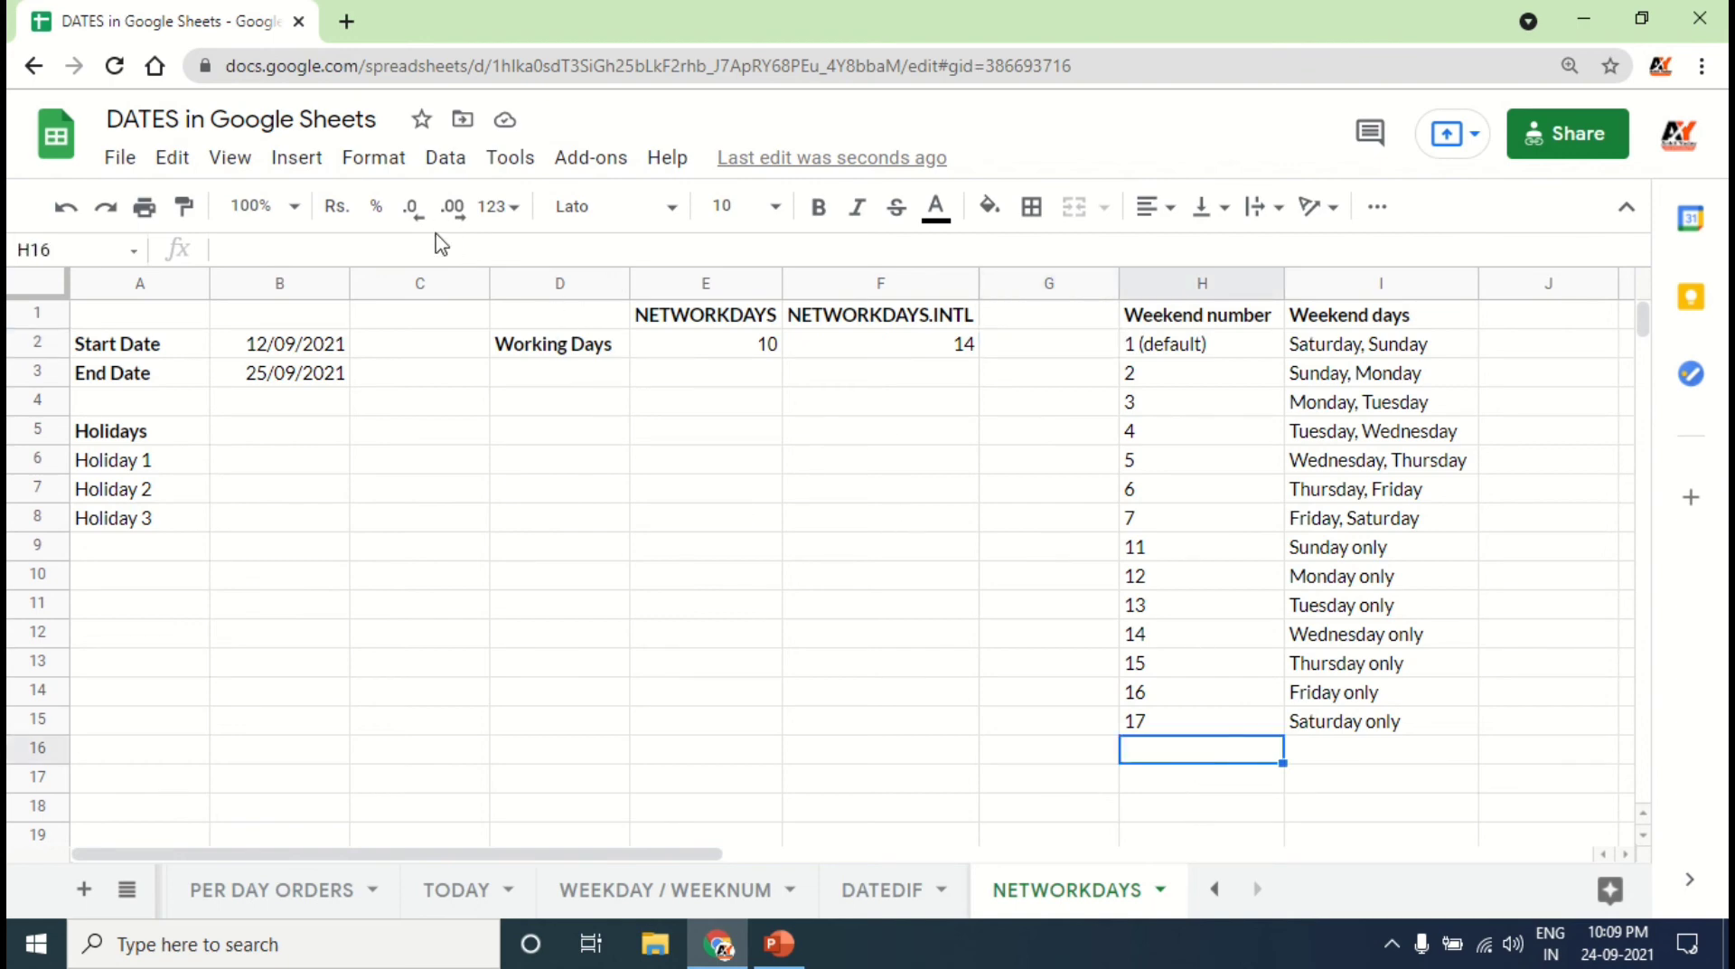
key("ctrl+v")
key("Tab")
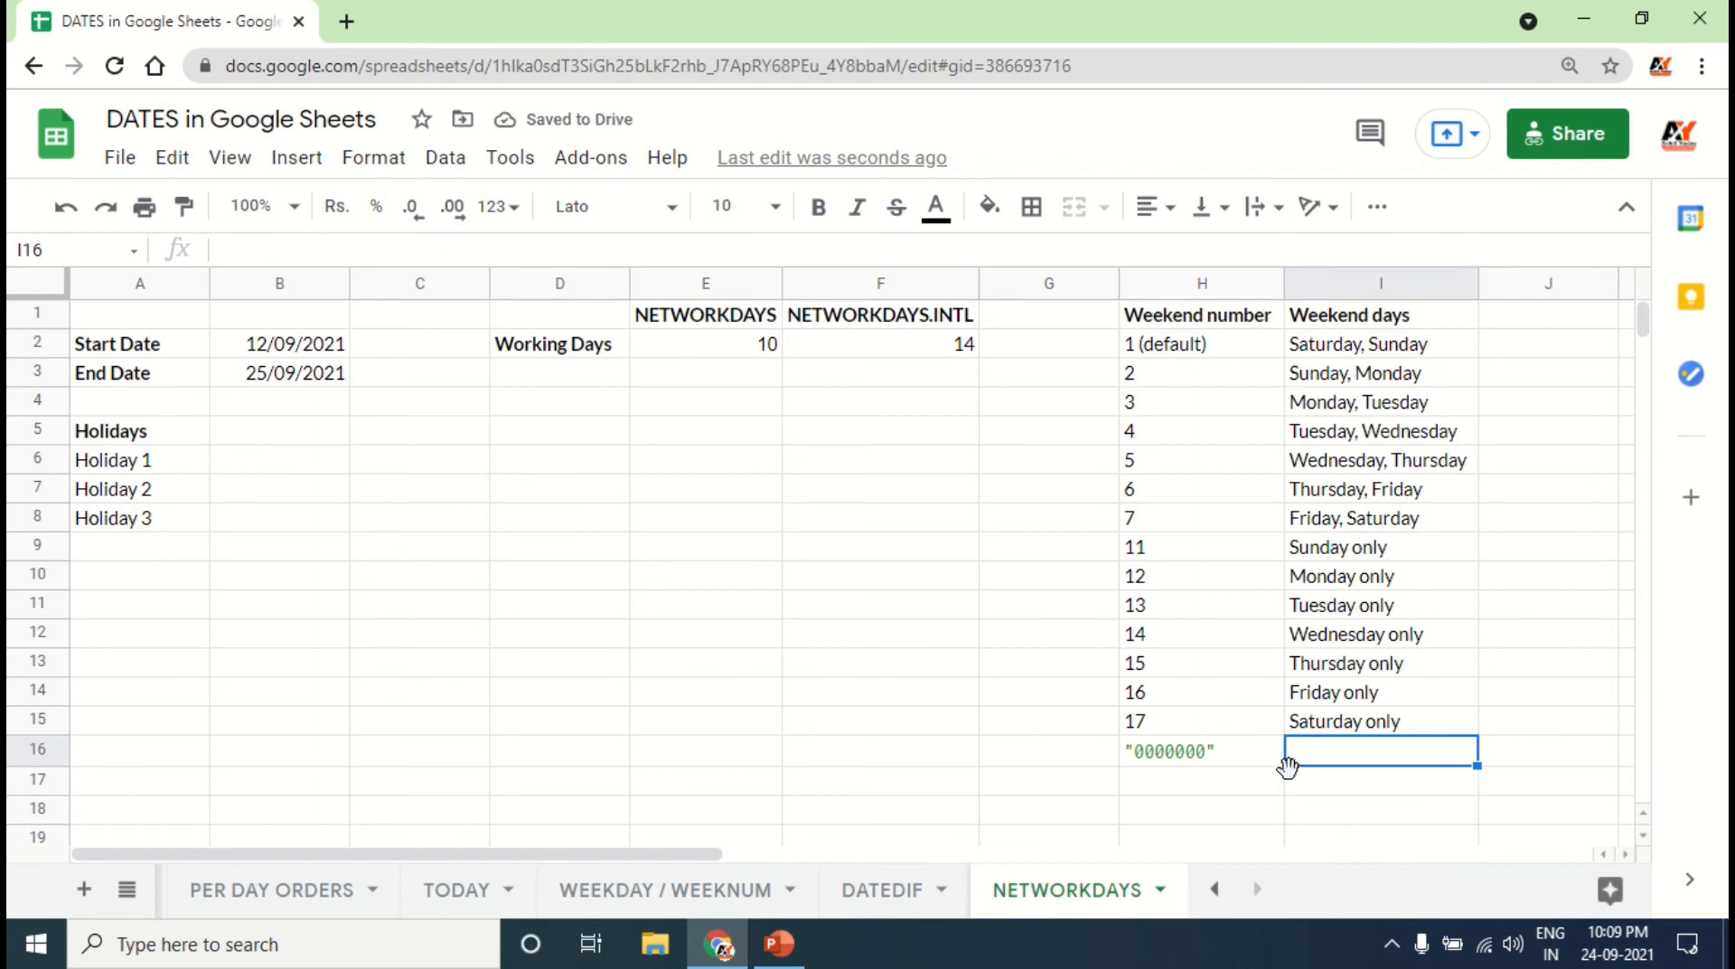
type("No")
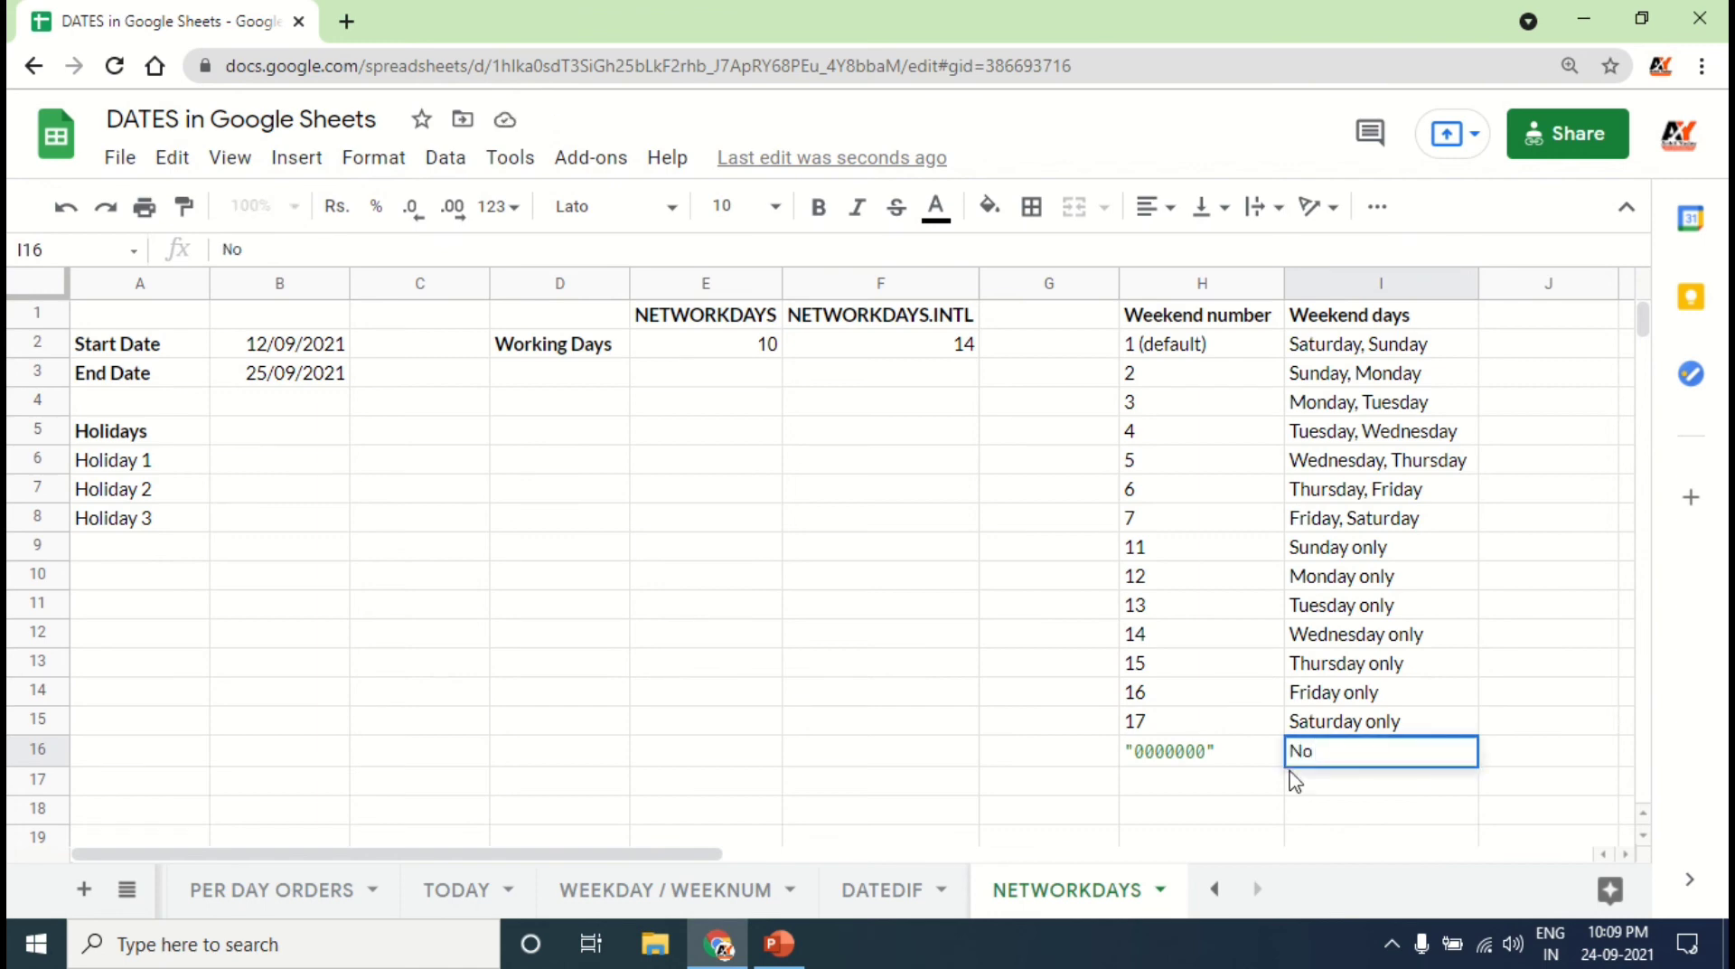
type(" Holiday")
key("Tab")
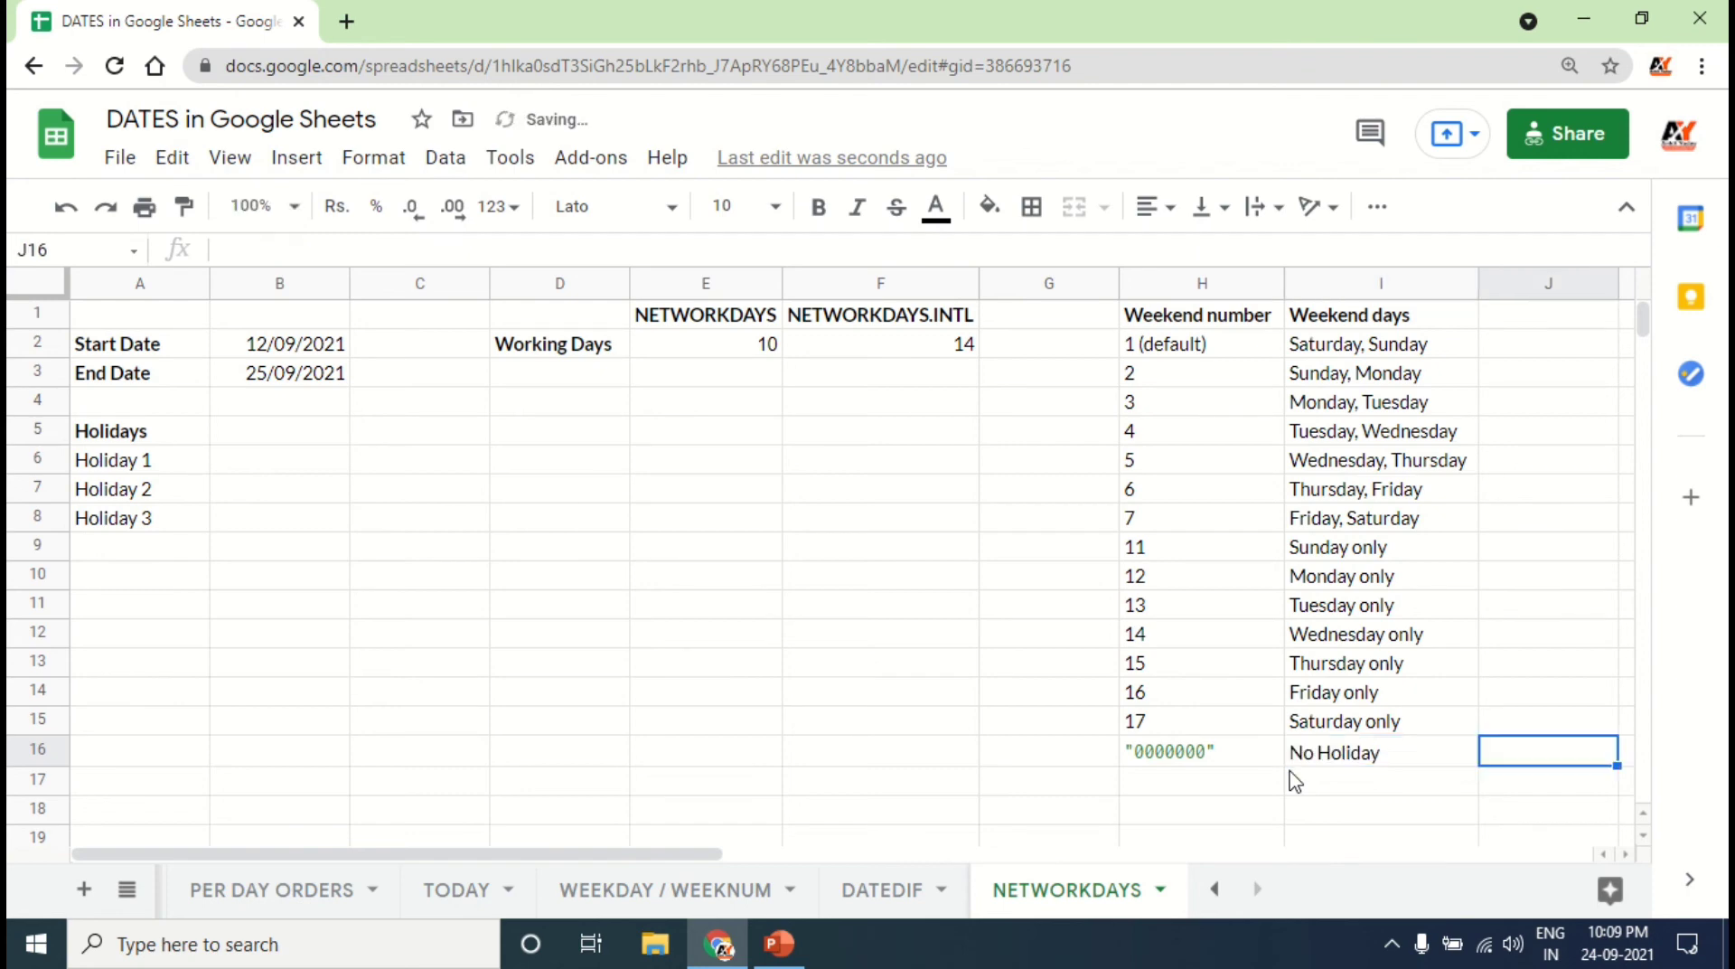
left_click(1185, 762)
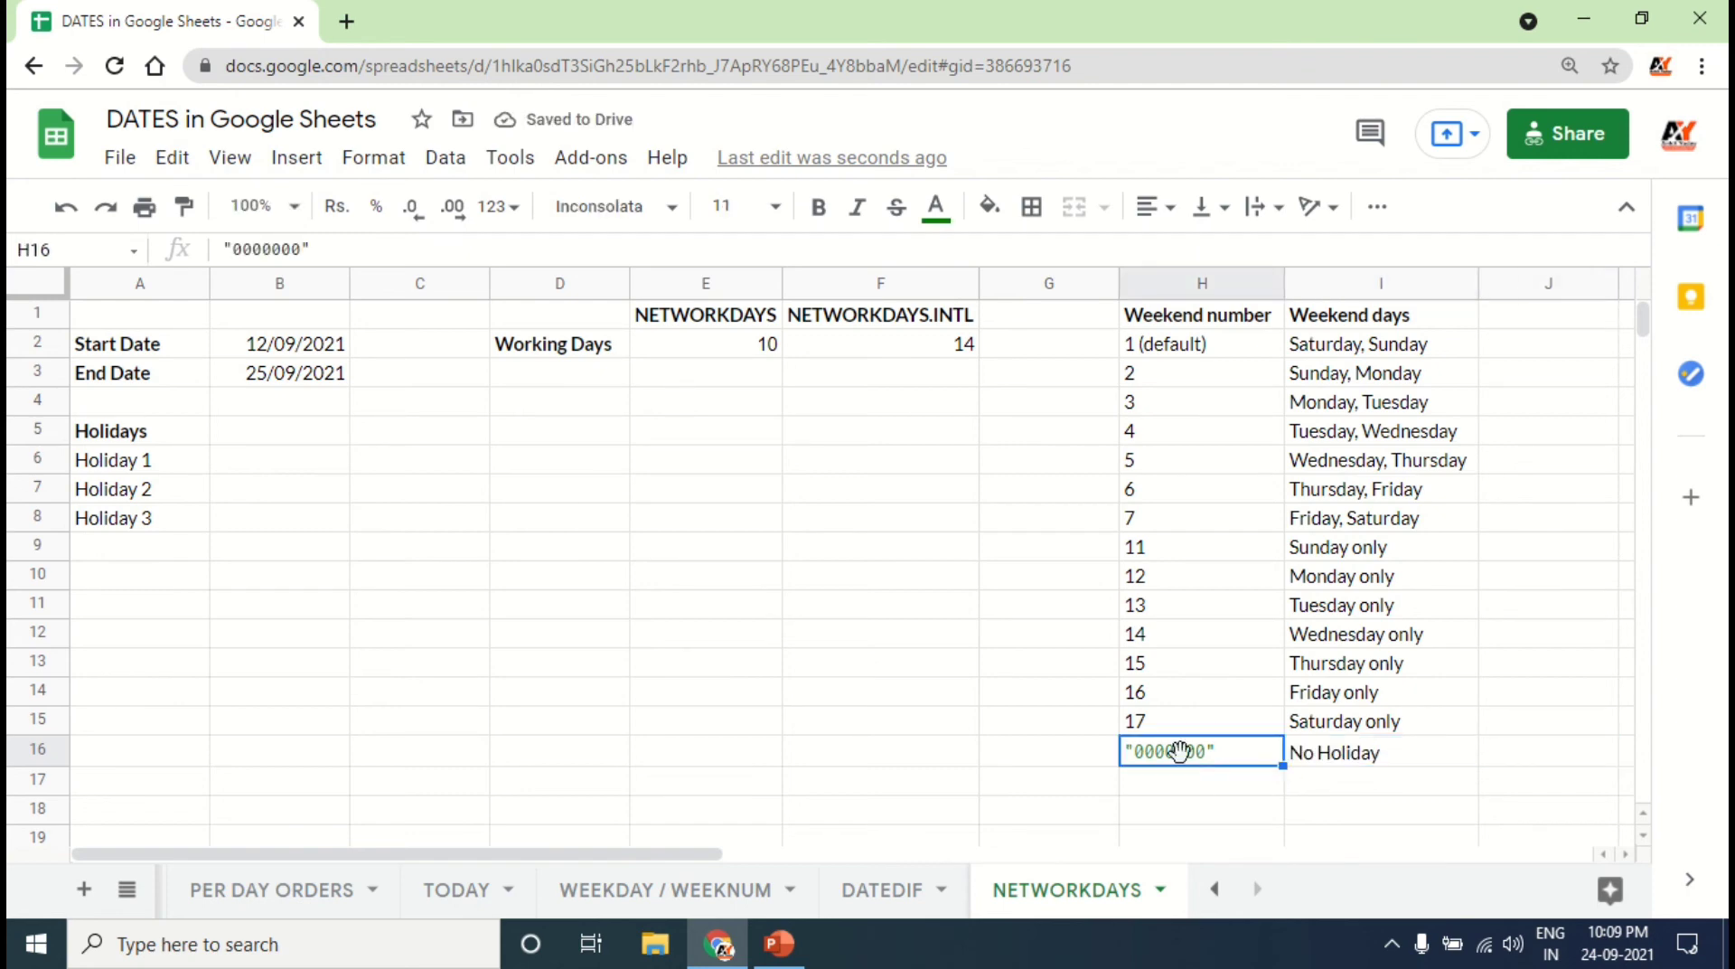
Step: Try the weekend string "0000001" in the F2 formula and restore it to "0000000"
left_click(888, 351)
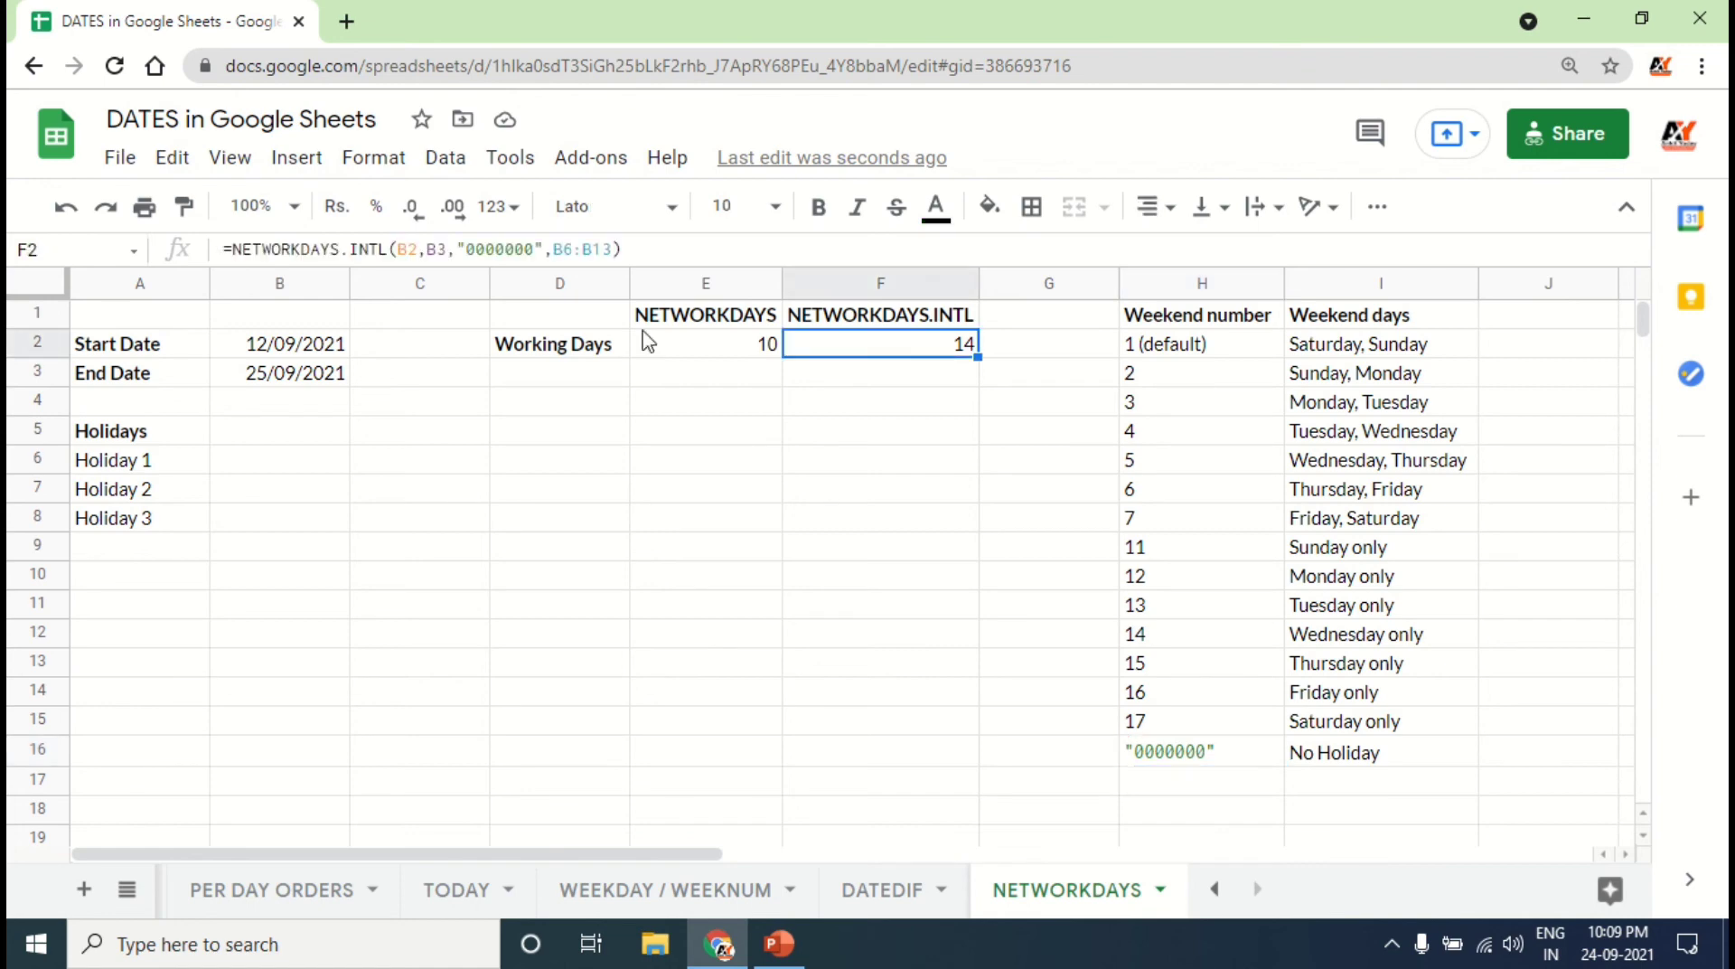
left_click(476, 252)
key("BackSpace")
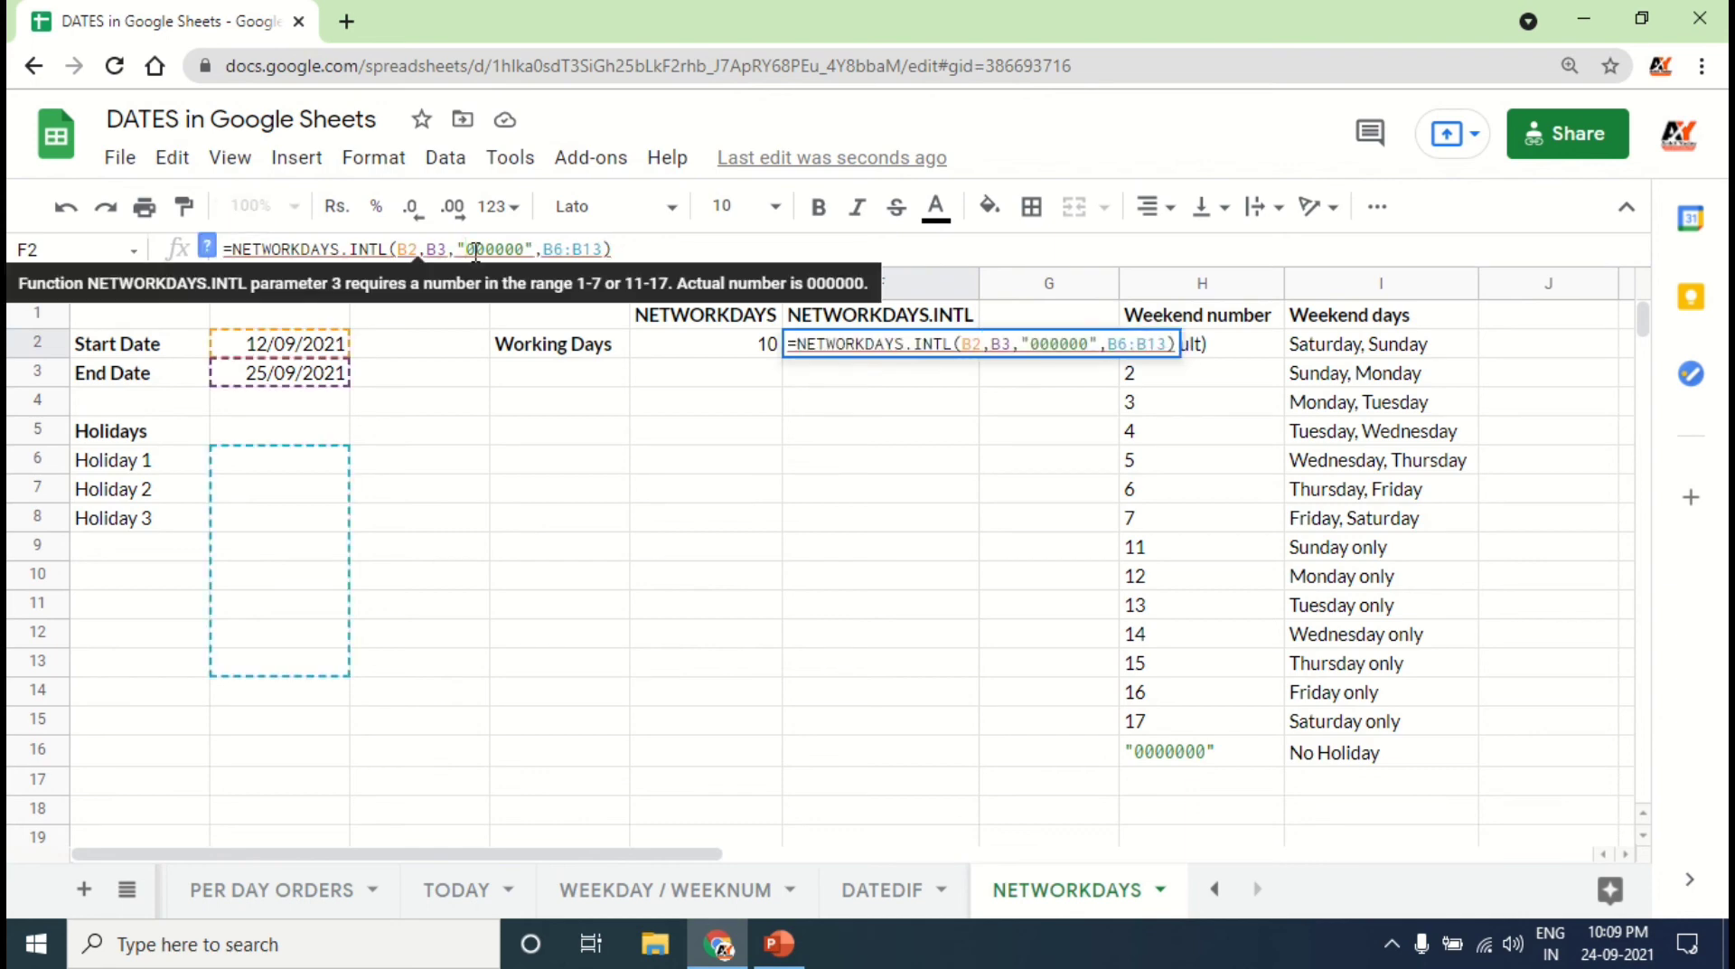
type("0")
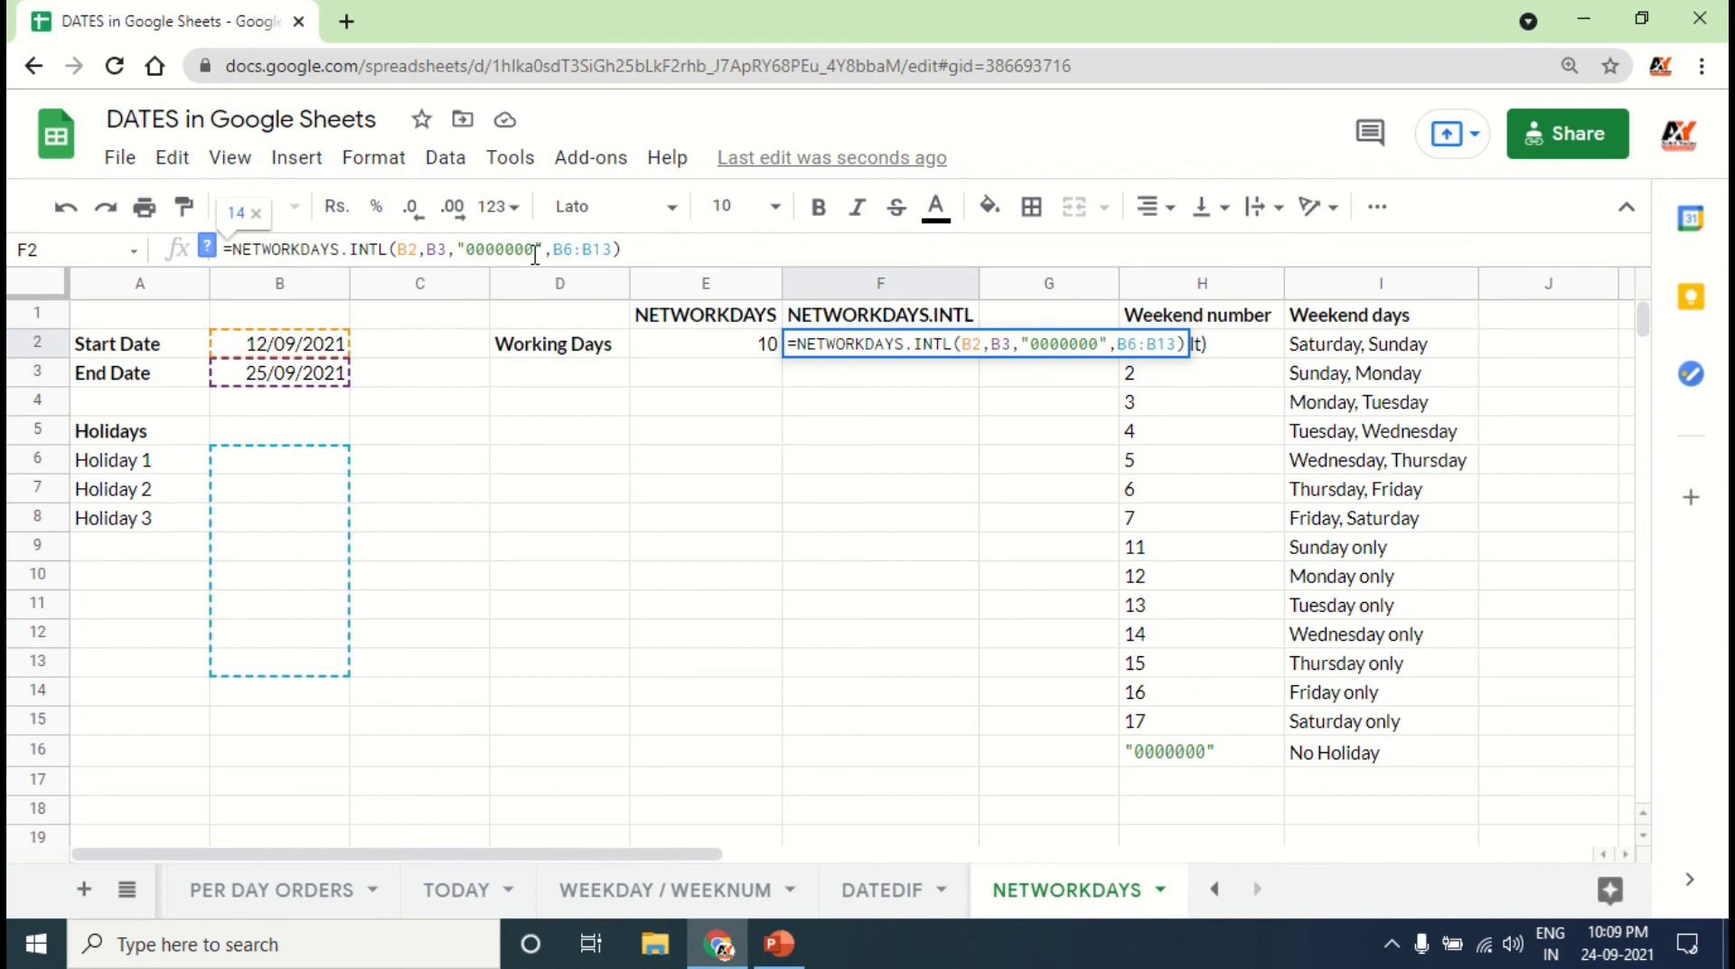
key("BackSpace")
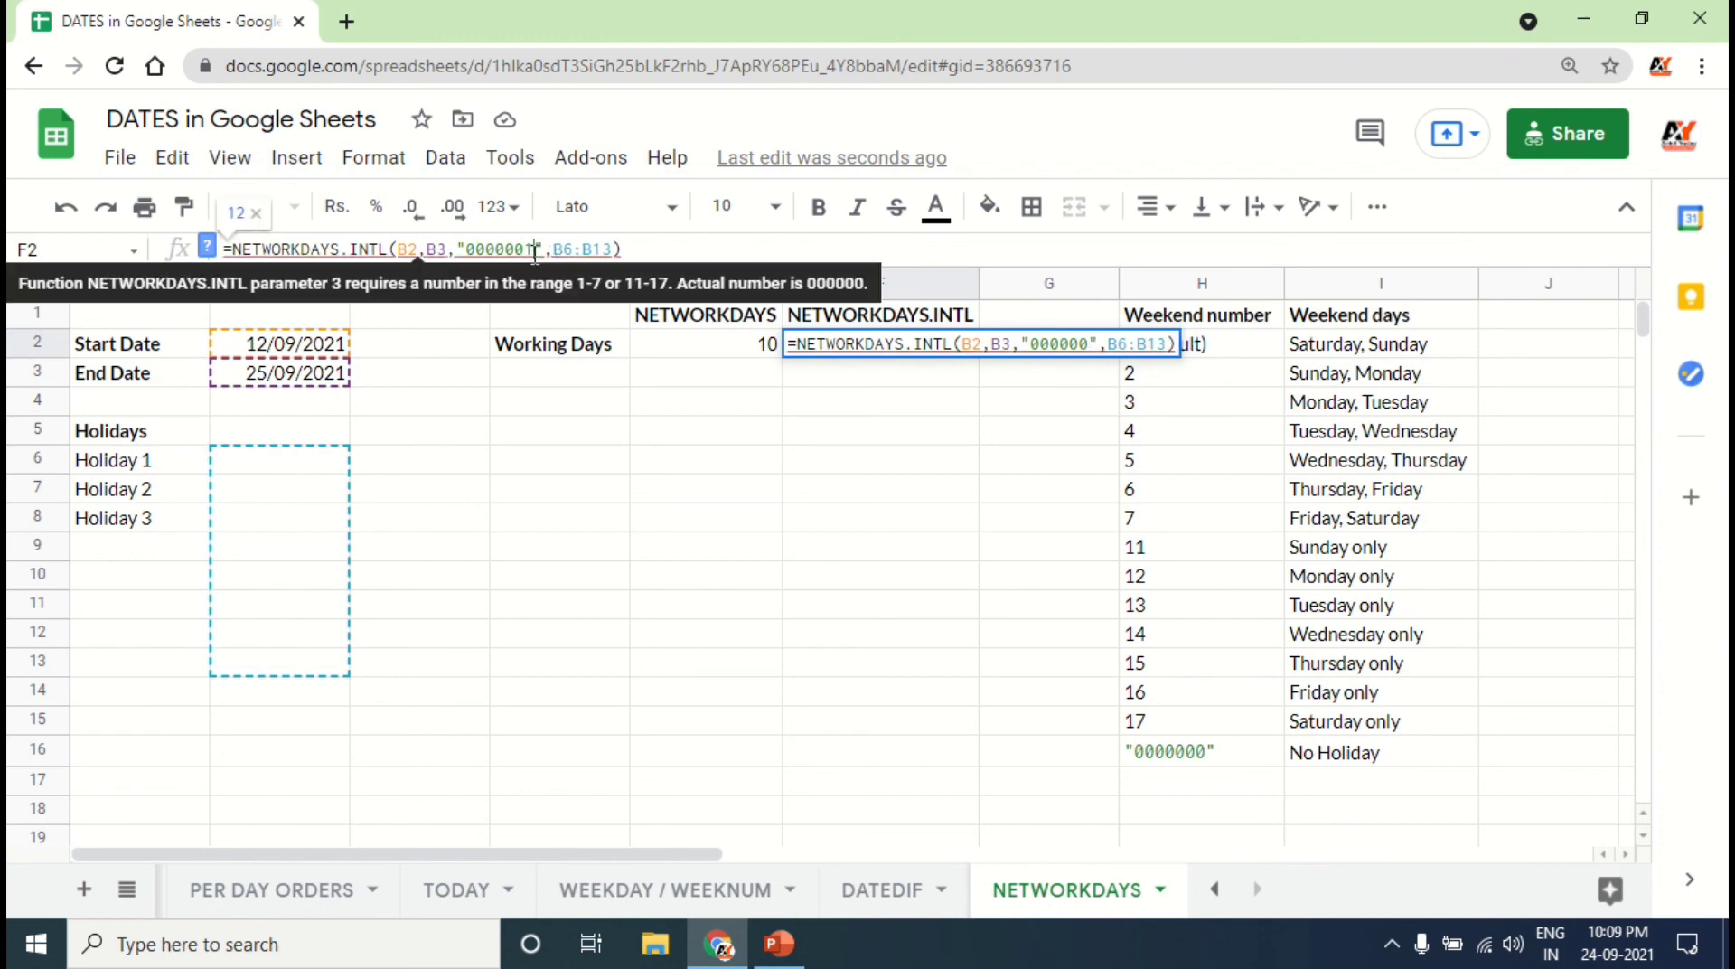
type("1")
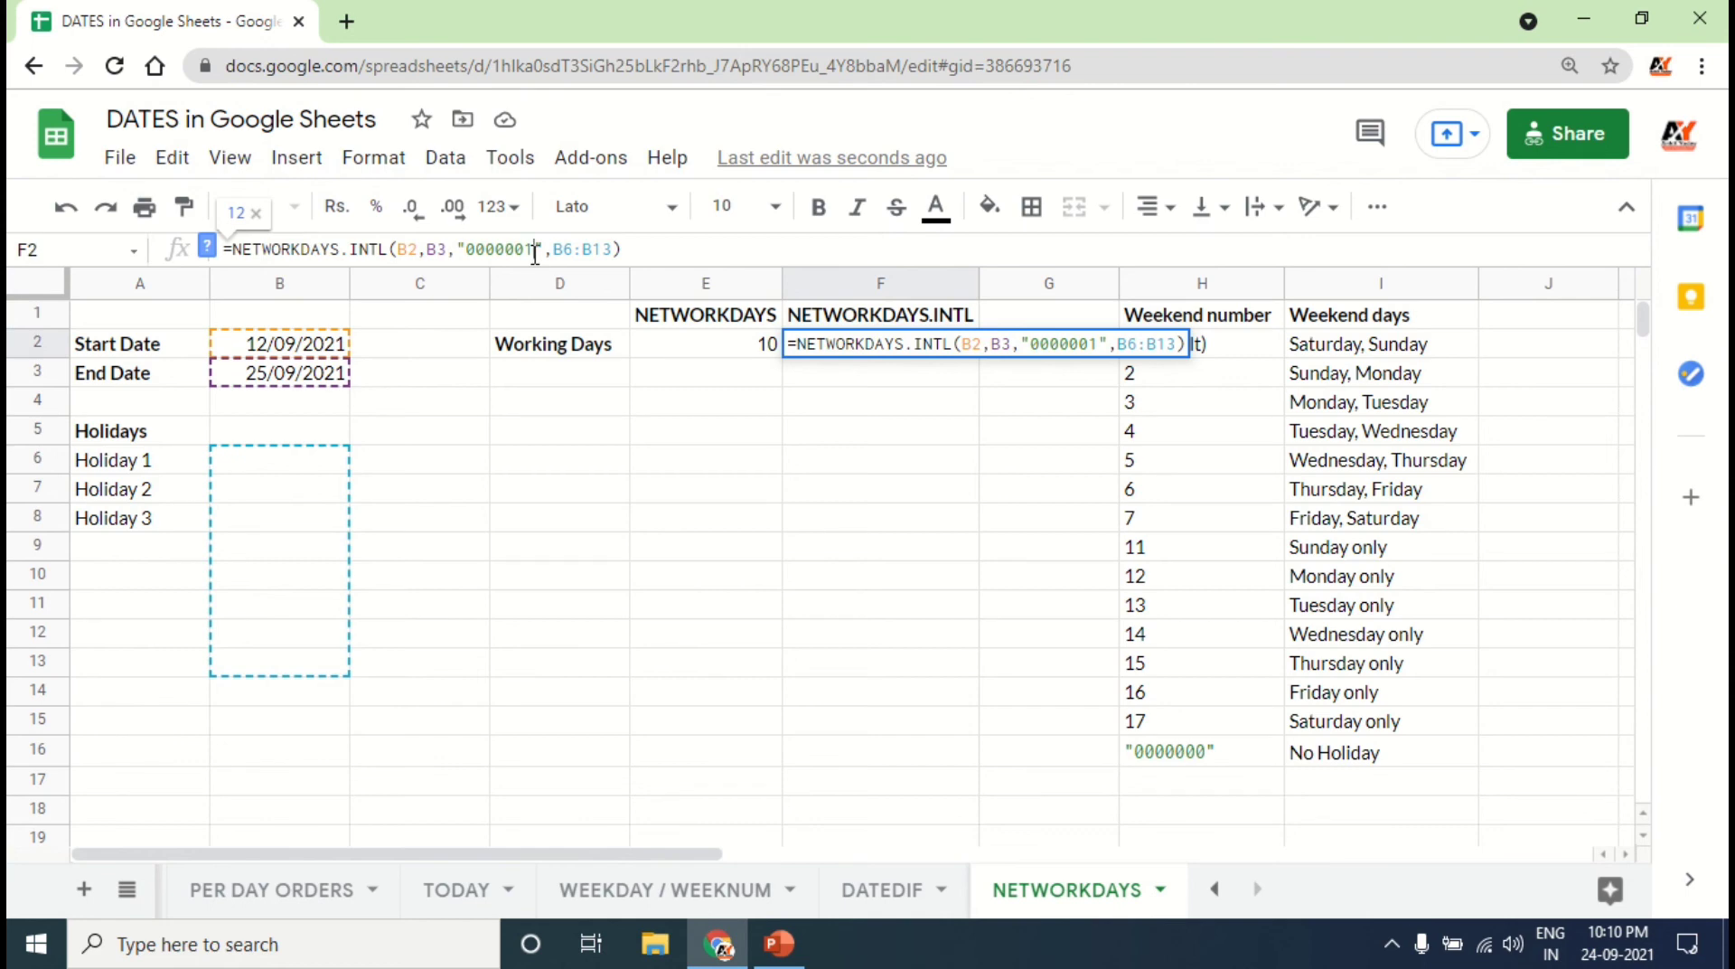
key("BackSpace")
type("0")
key("Tab")
scroll(994, 542, "down", 5)
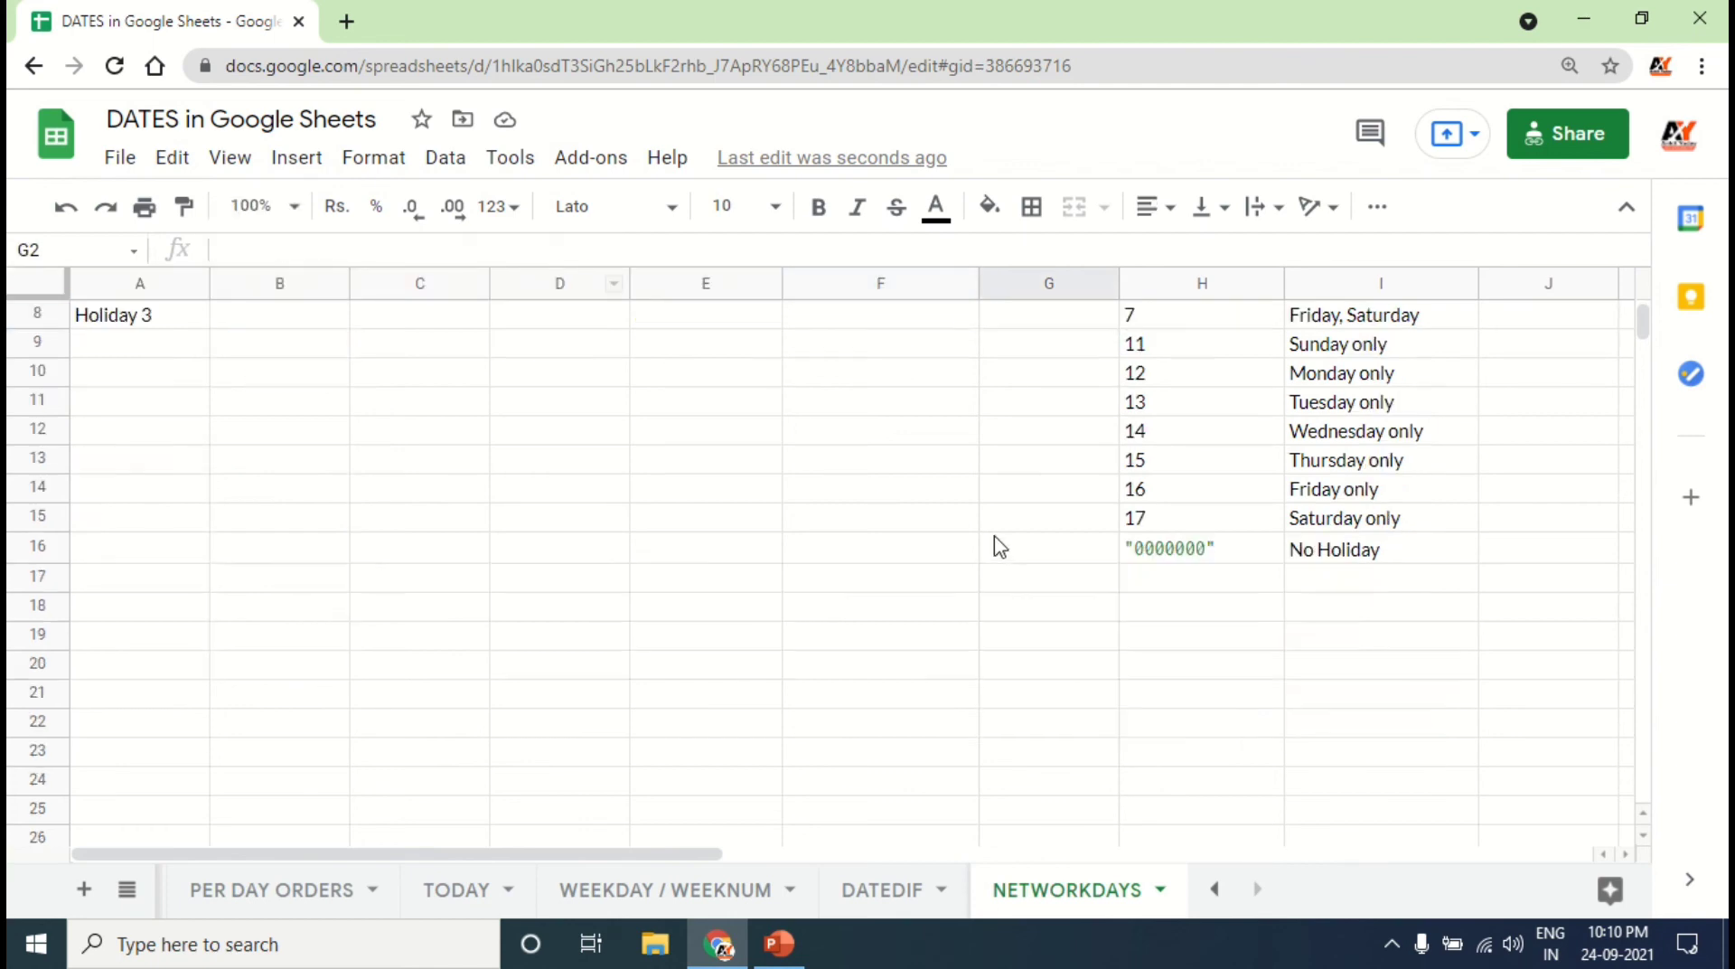
left_click(1202, 497)
left_click(1203, 526)
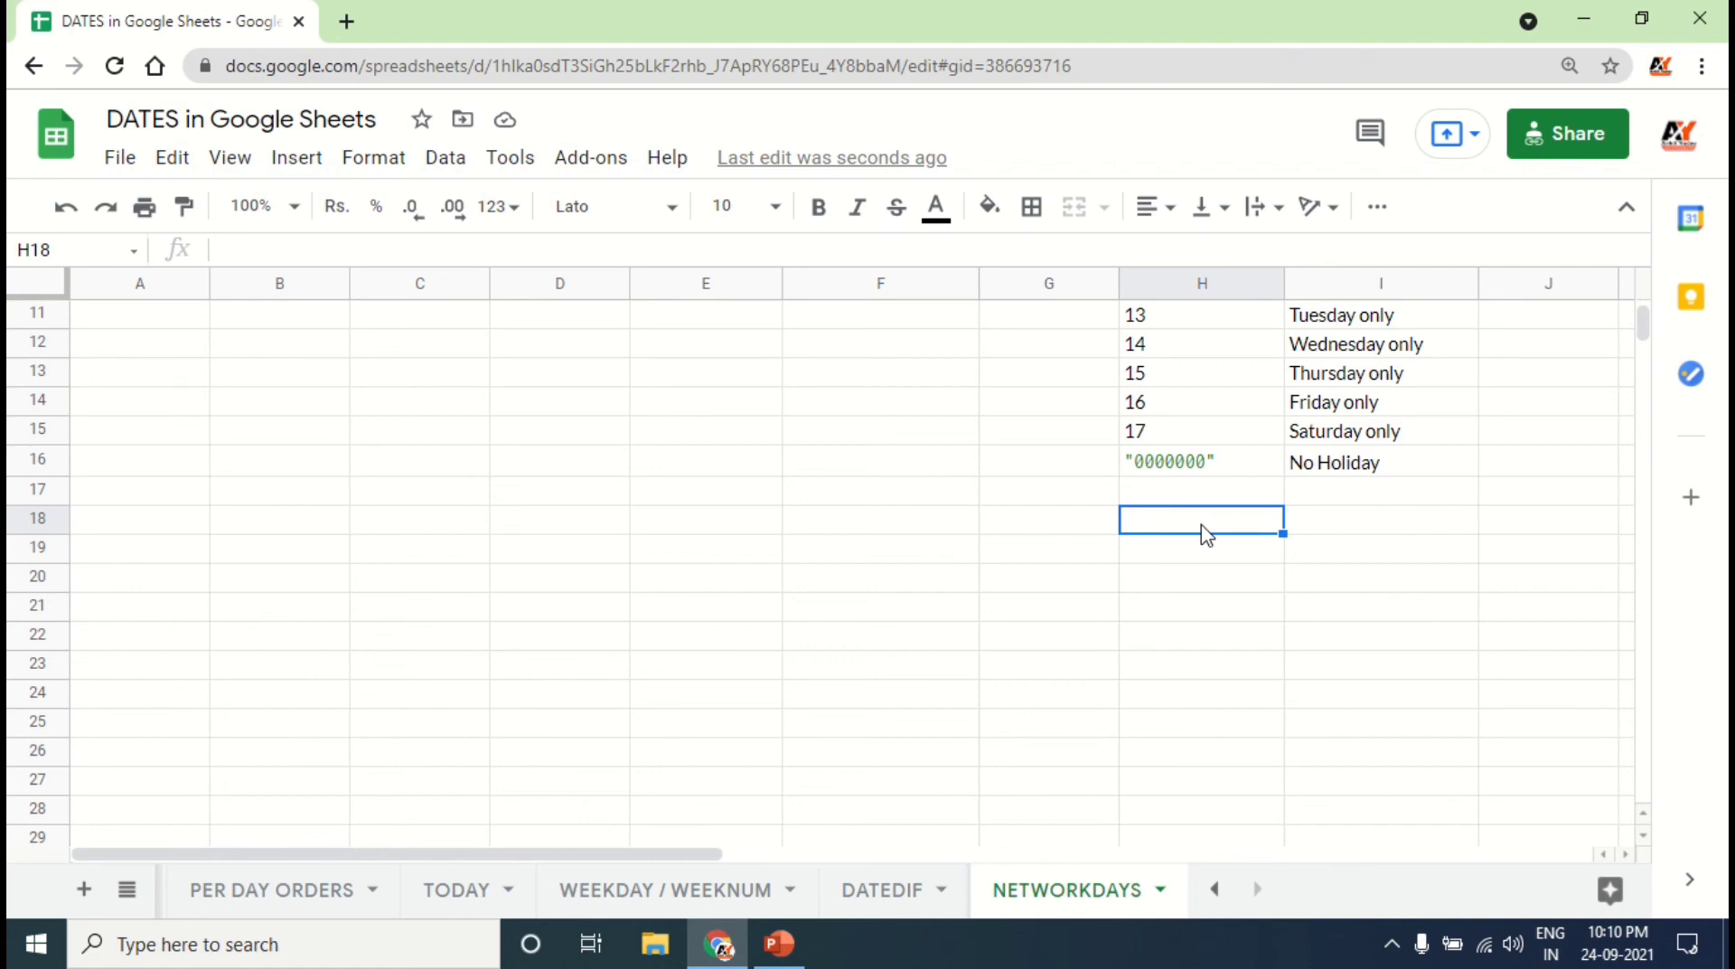
type("1")
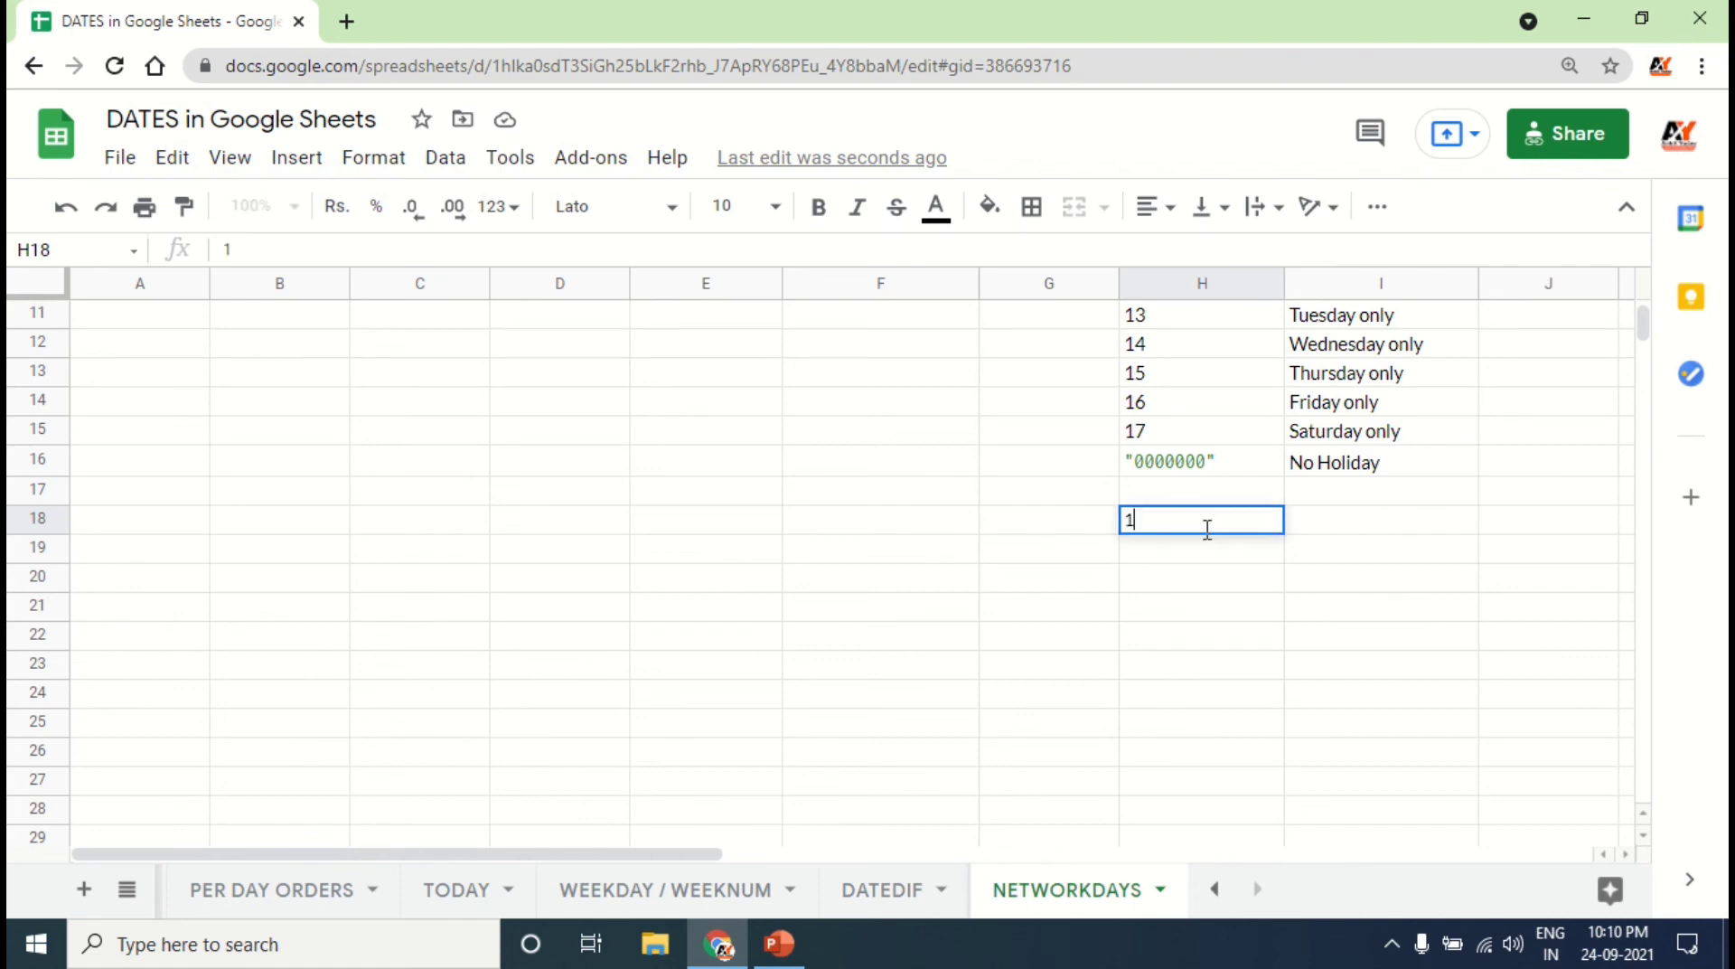
key("Tab")
type("Sun")
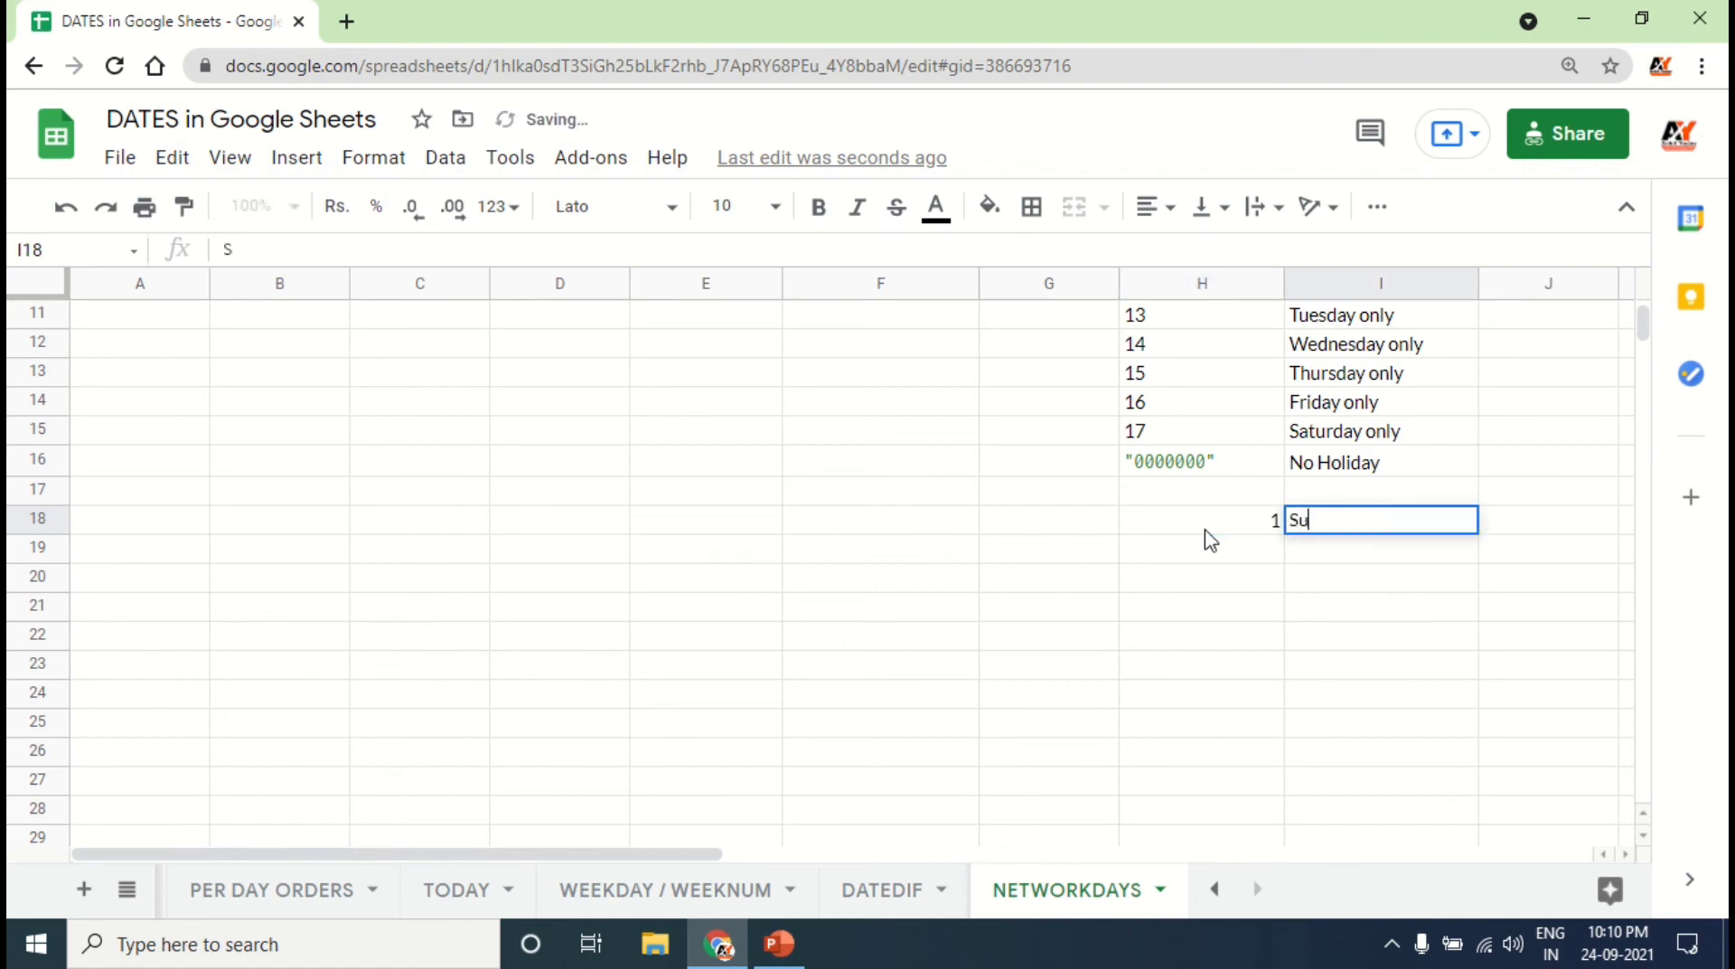
key("BackSpace")
key("BackSpace")
key("BackSpace")
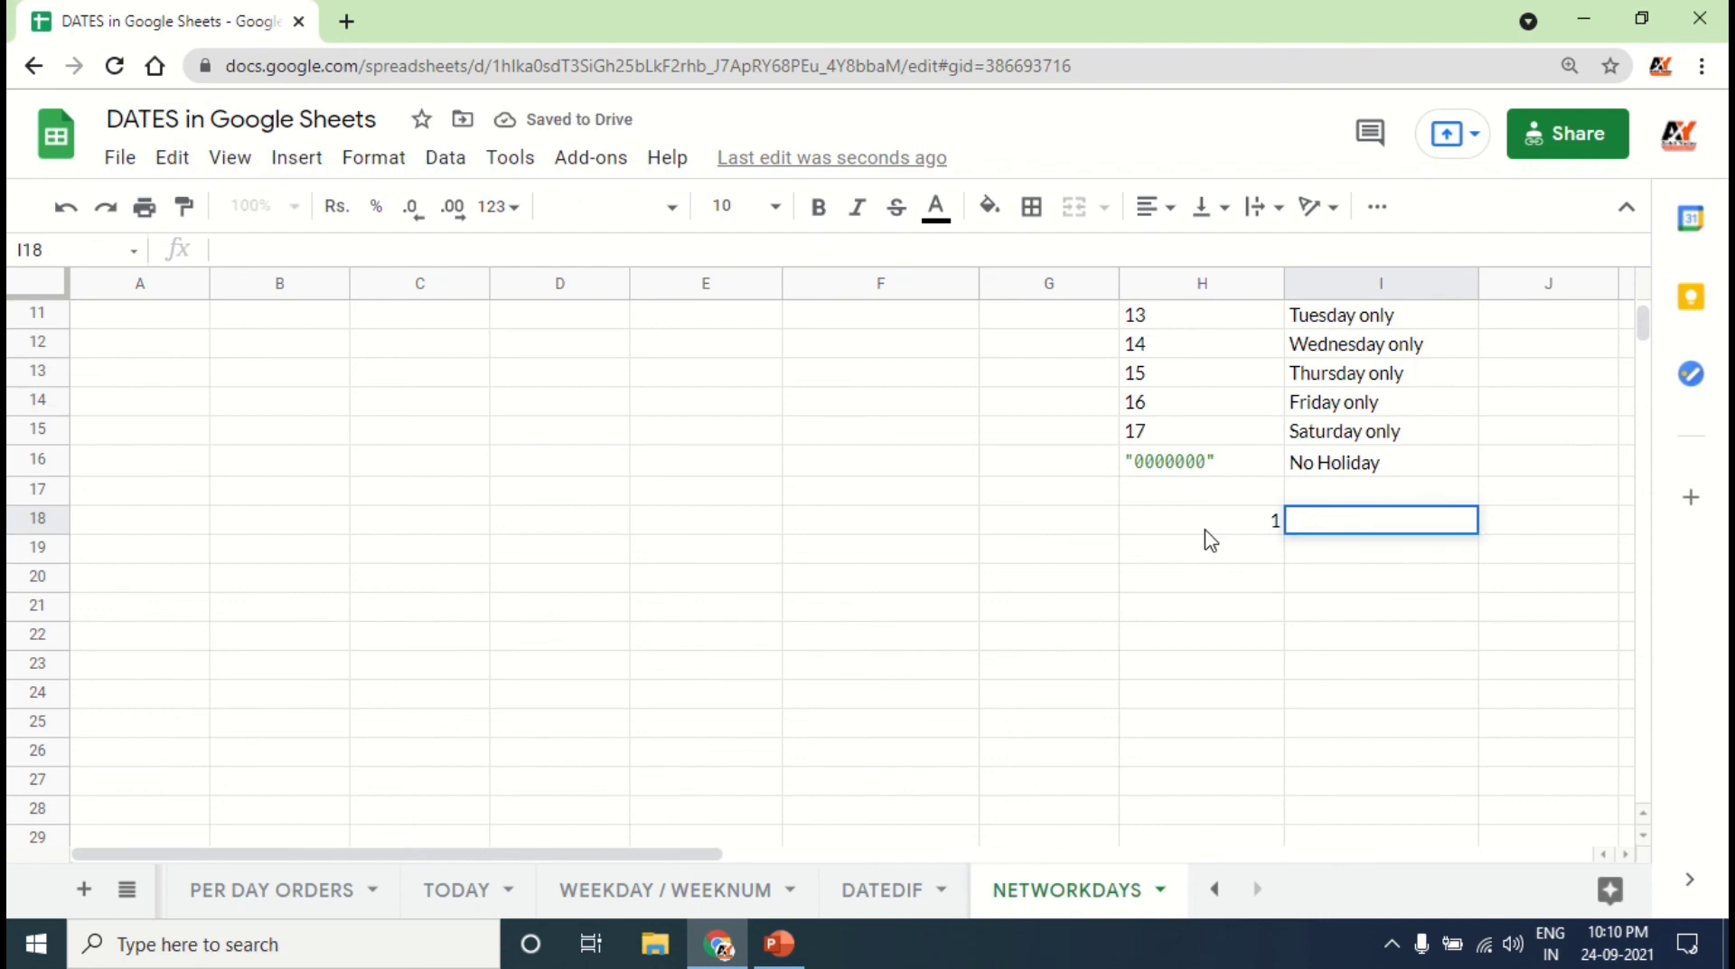
key("ctrl+z")
Step: List the weekday names from Sunday to Saturday in E6:E12
scroll(1053, 503, "up", 4)
left_click(735, 477)
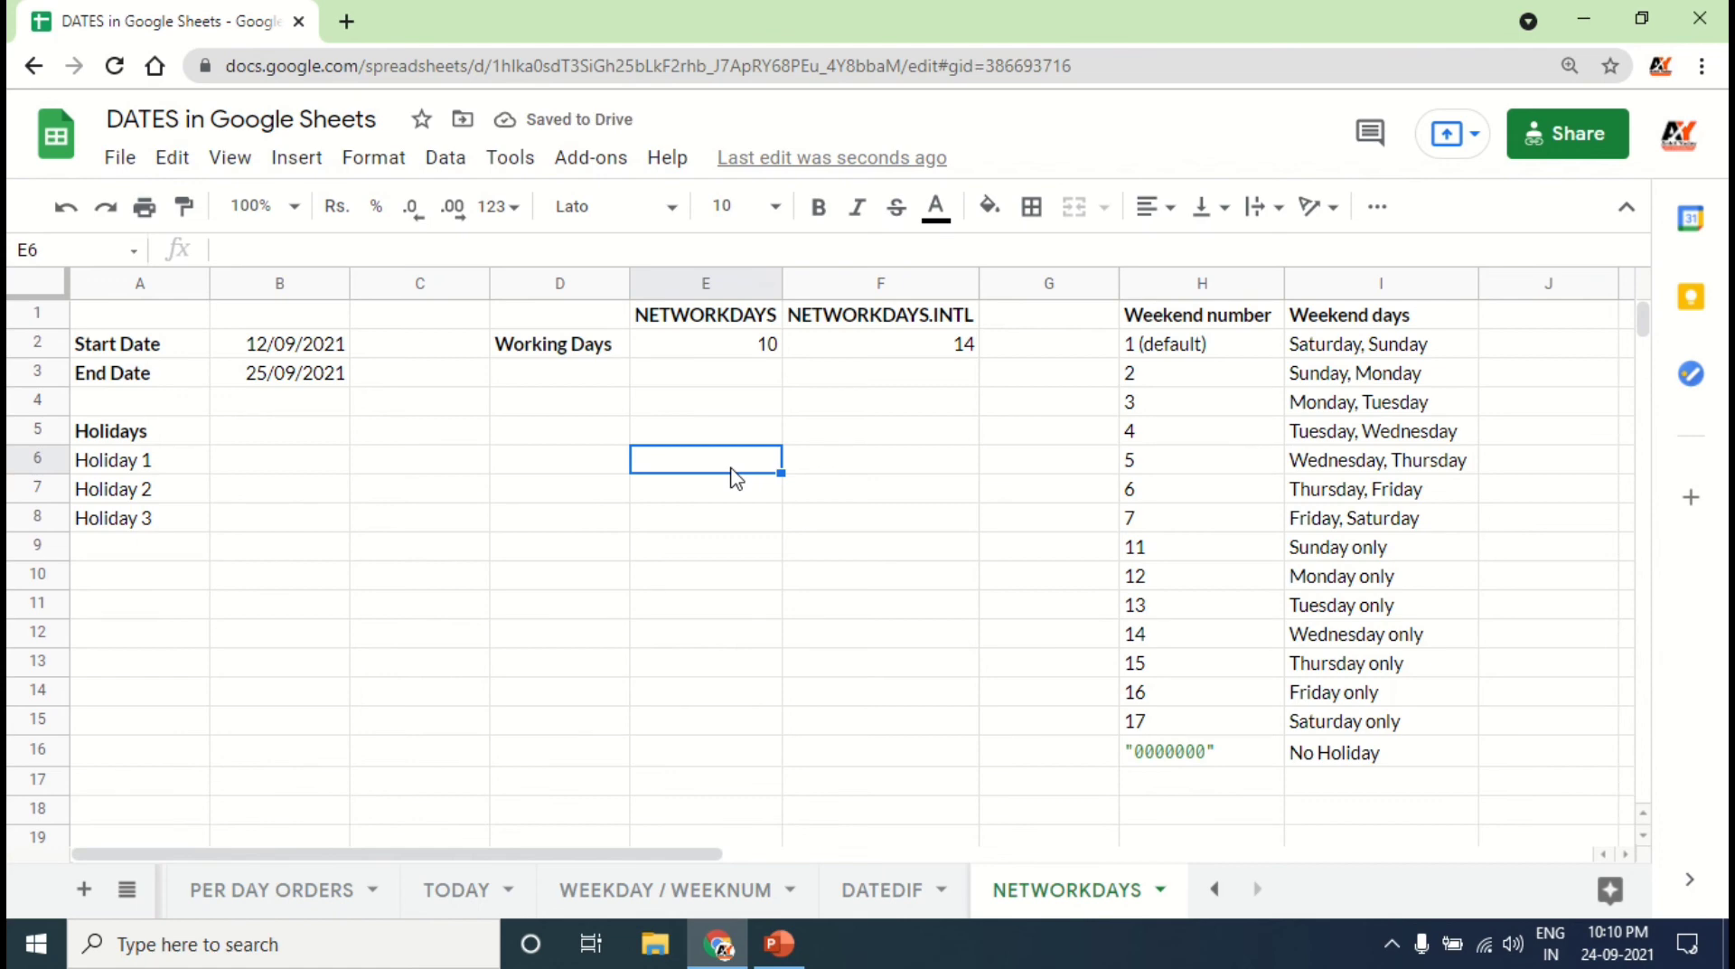
type("Sunday")
key("Tab")
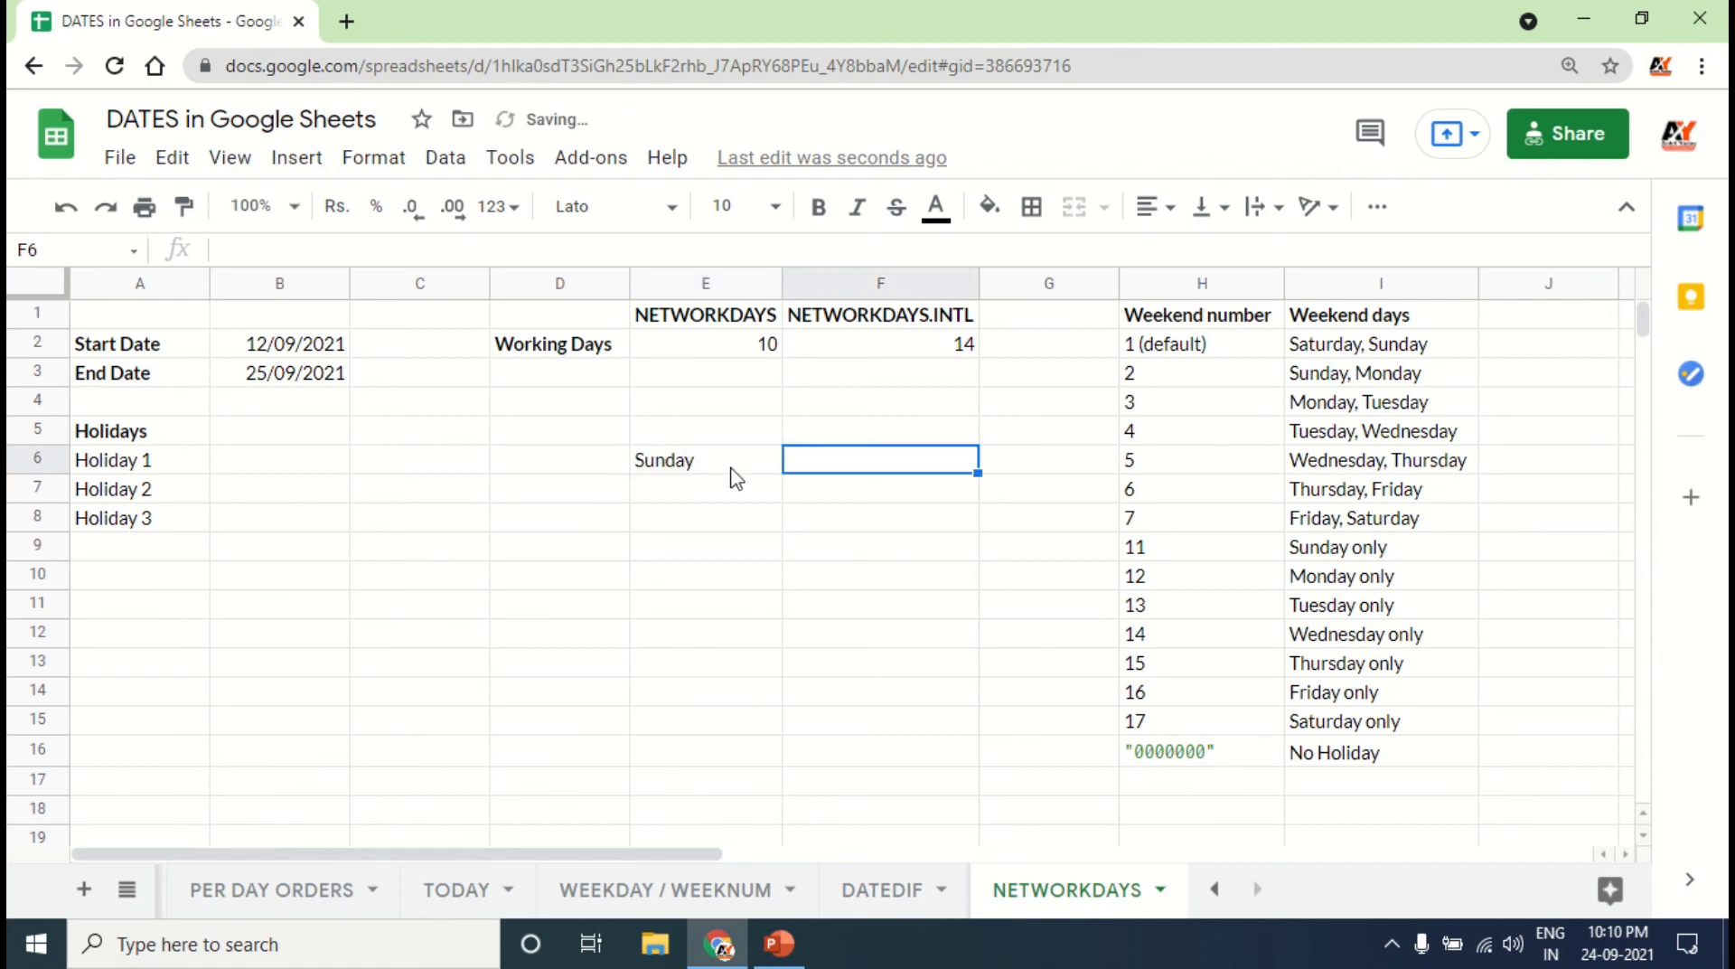
key("Return")
type("M")
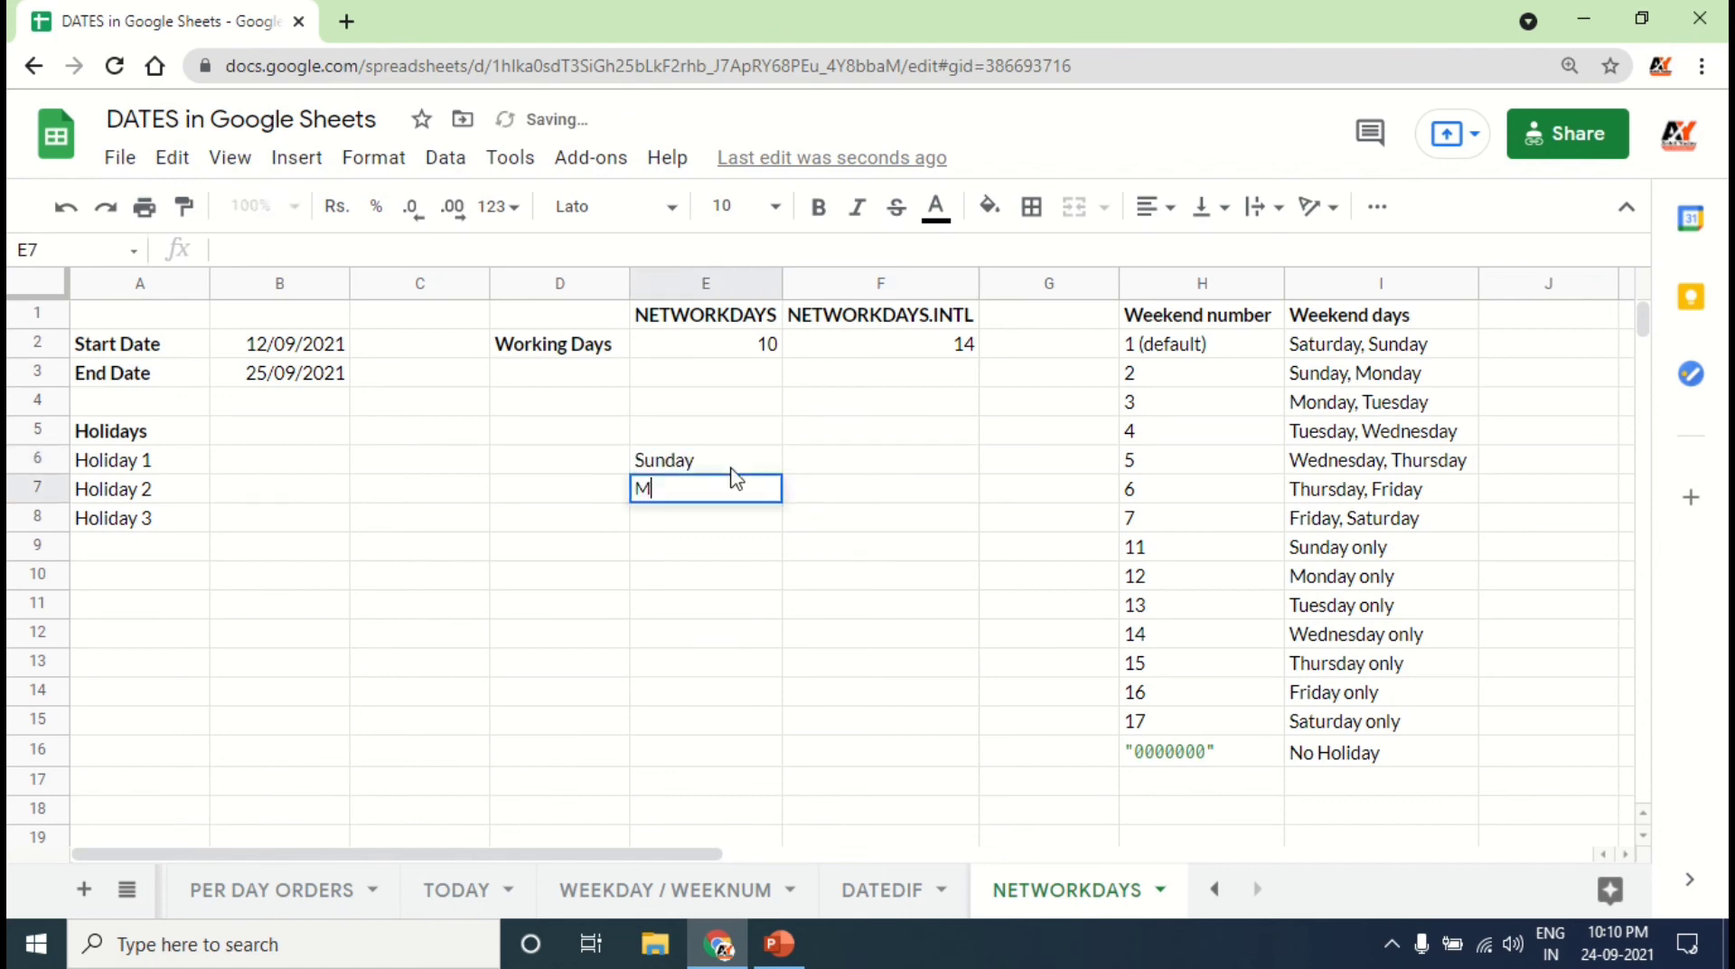
type("onday")
key("Tab")
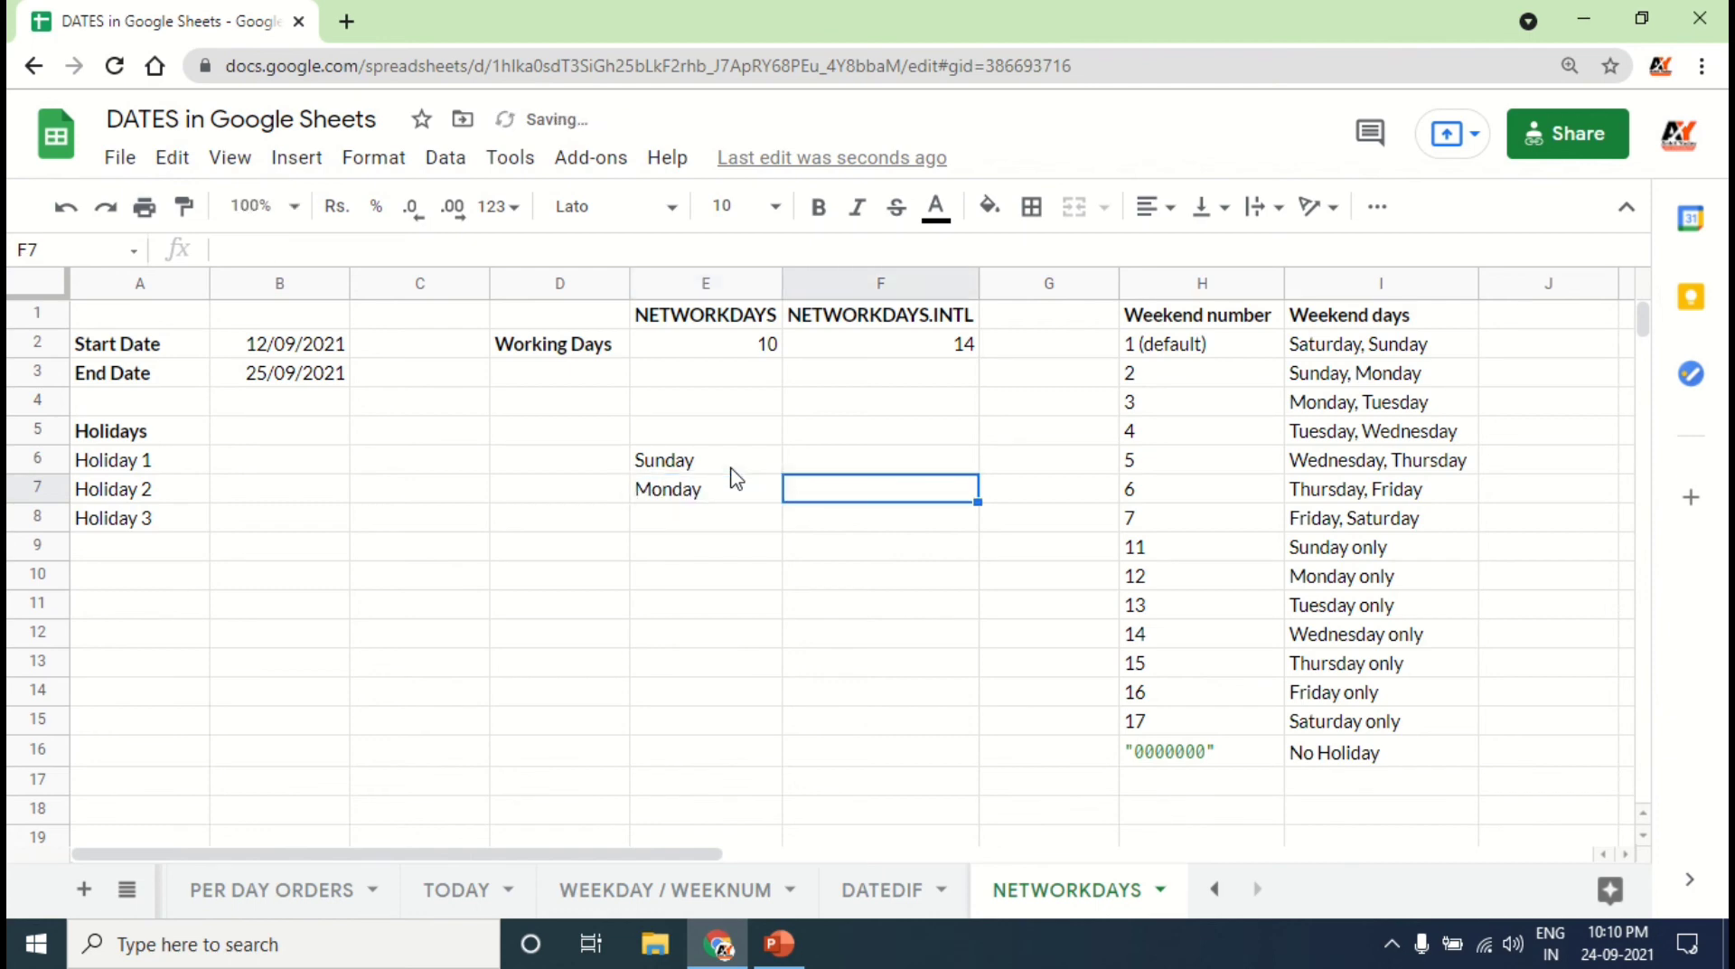
left_click(731, 468)
left_click_drag(730, 463, 727, 631)
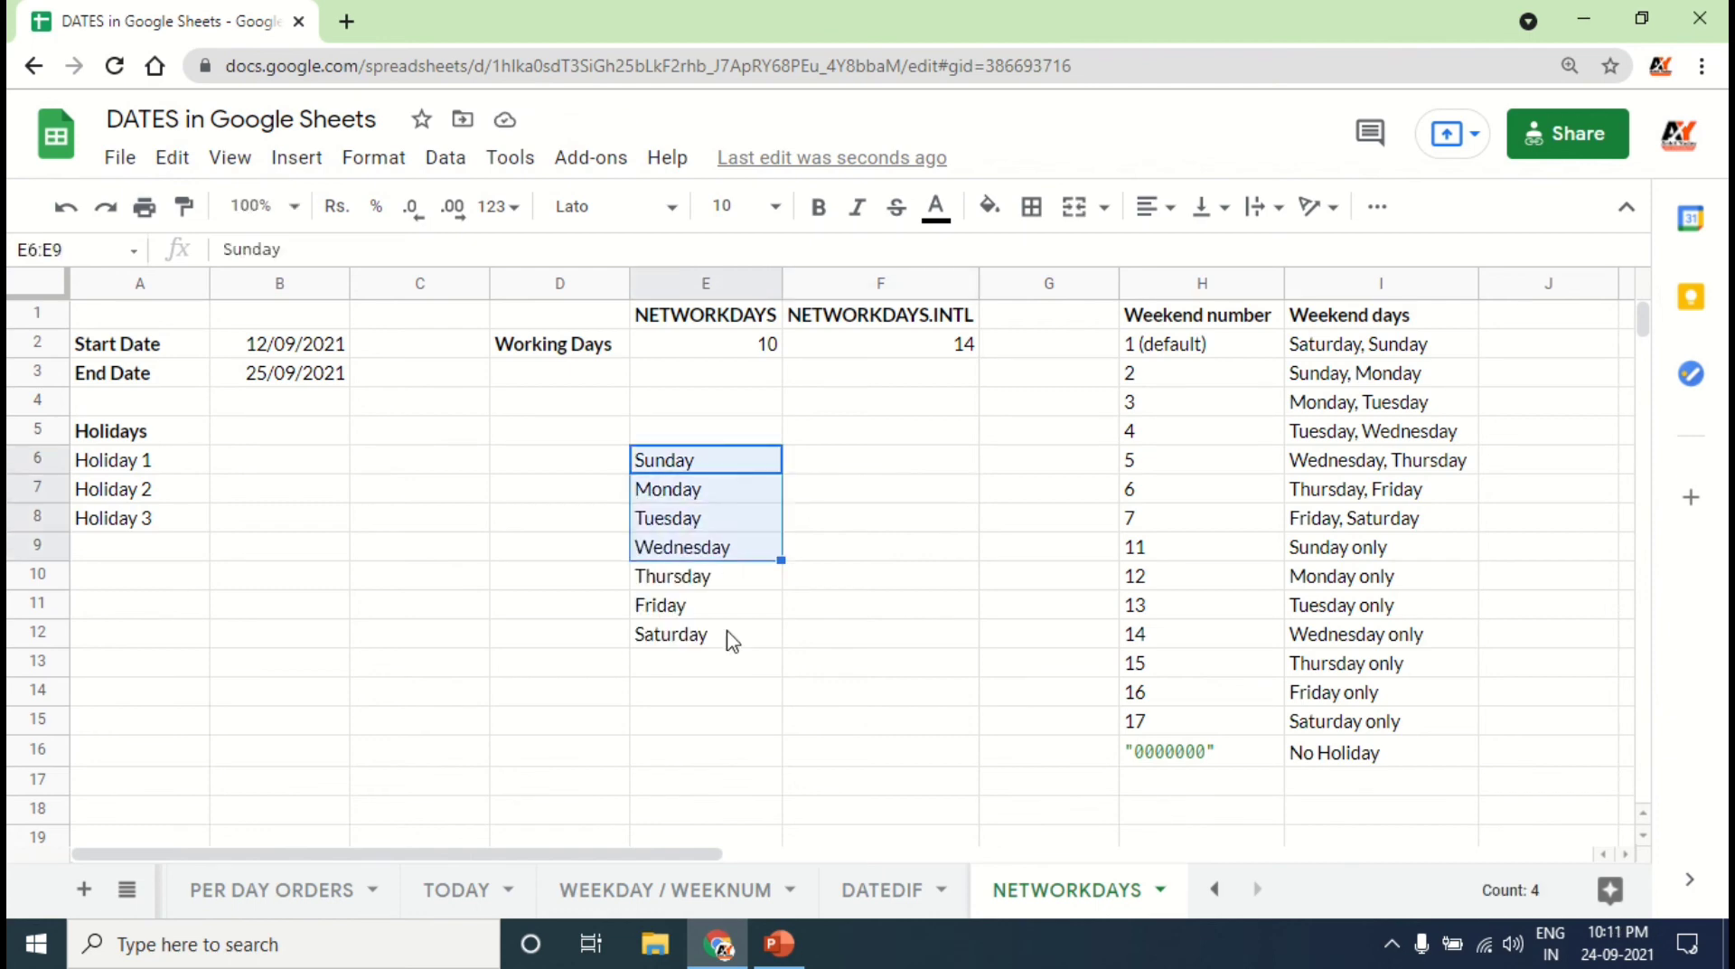
left_click(732, 641)
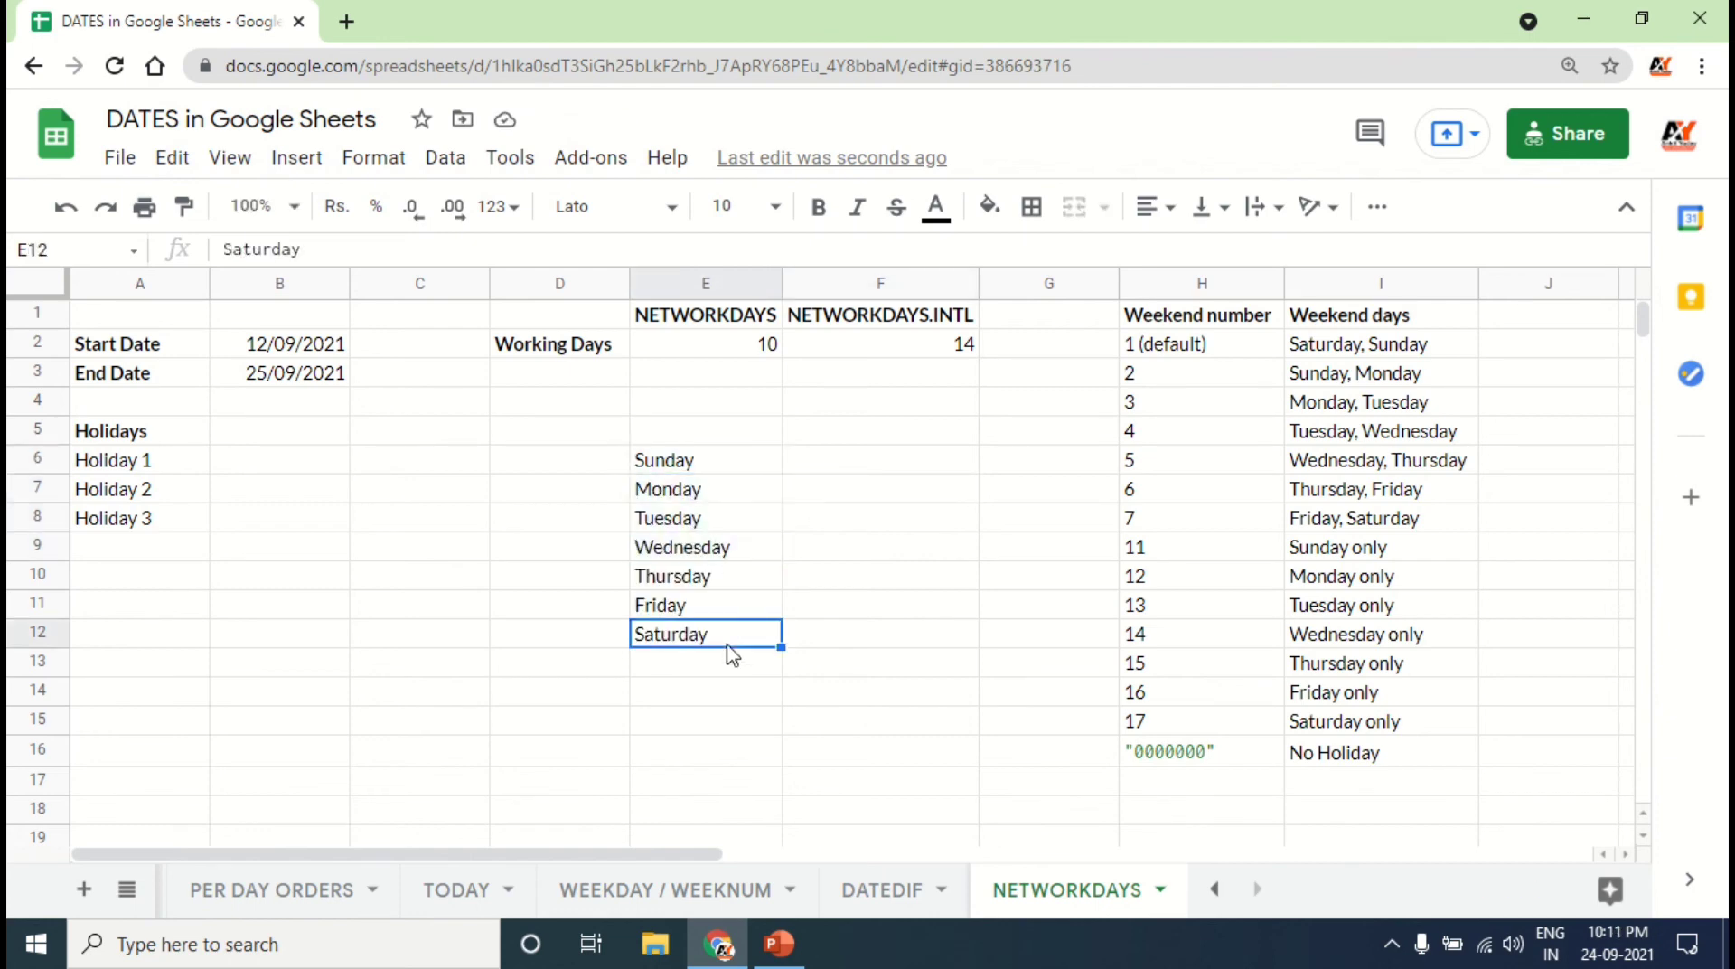
left_click(738, 472)
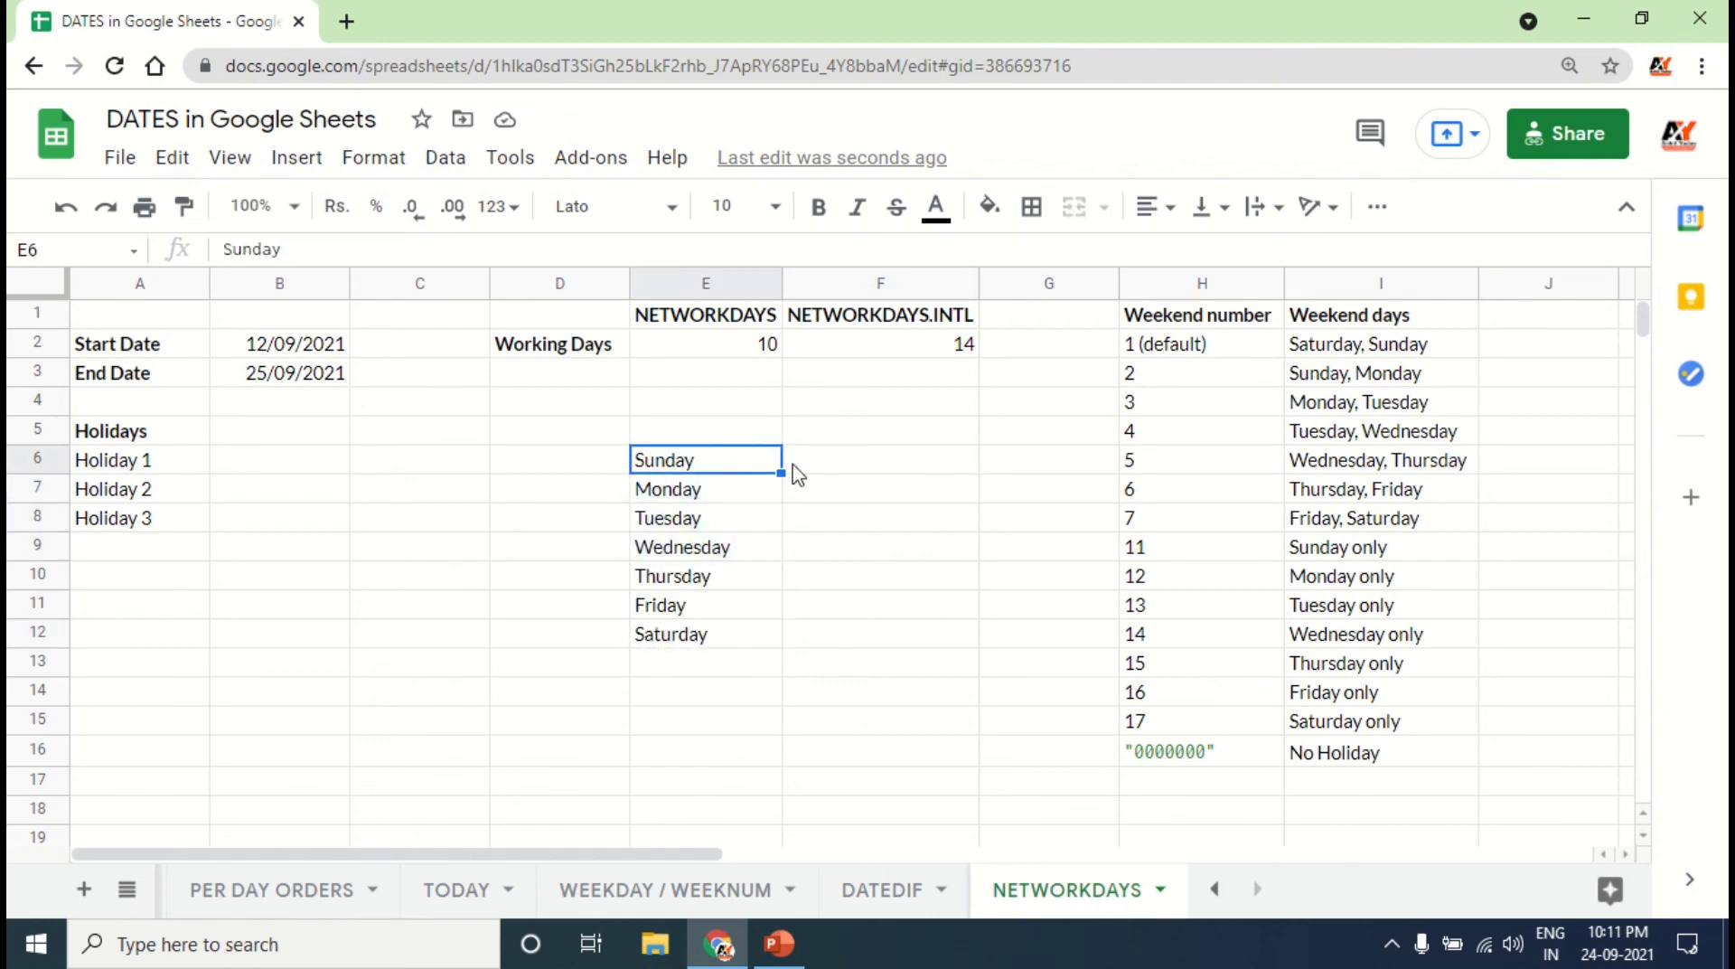
Step: Examine the weekend string argument in the F2 NETWORKDAYS.INTL formula and leave the formula without changing it
left_click(795, 470)
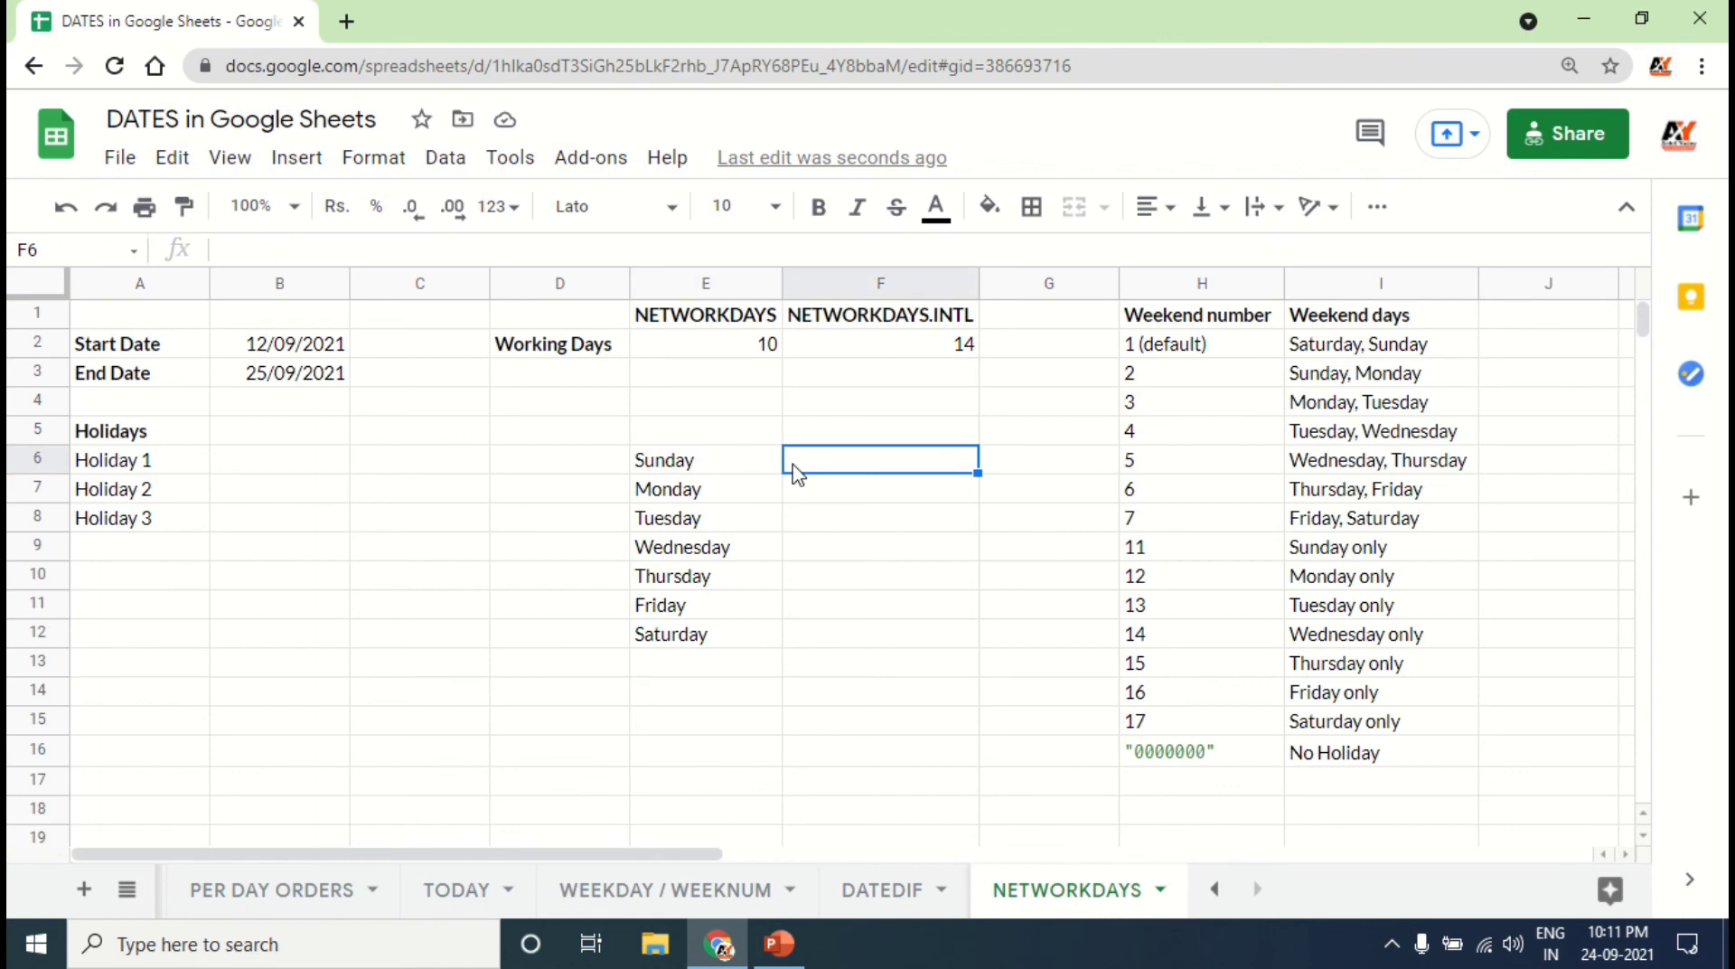
left_click(859, 346)
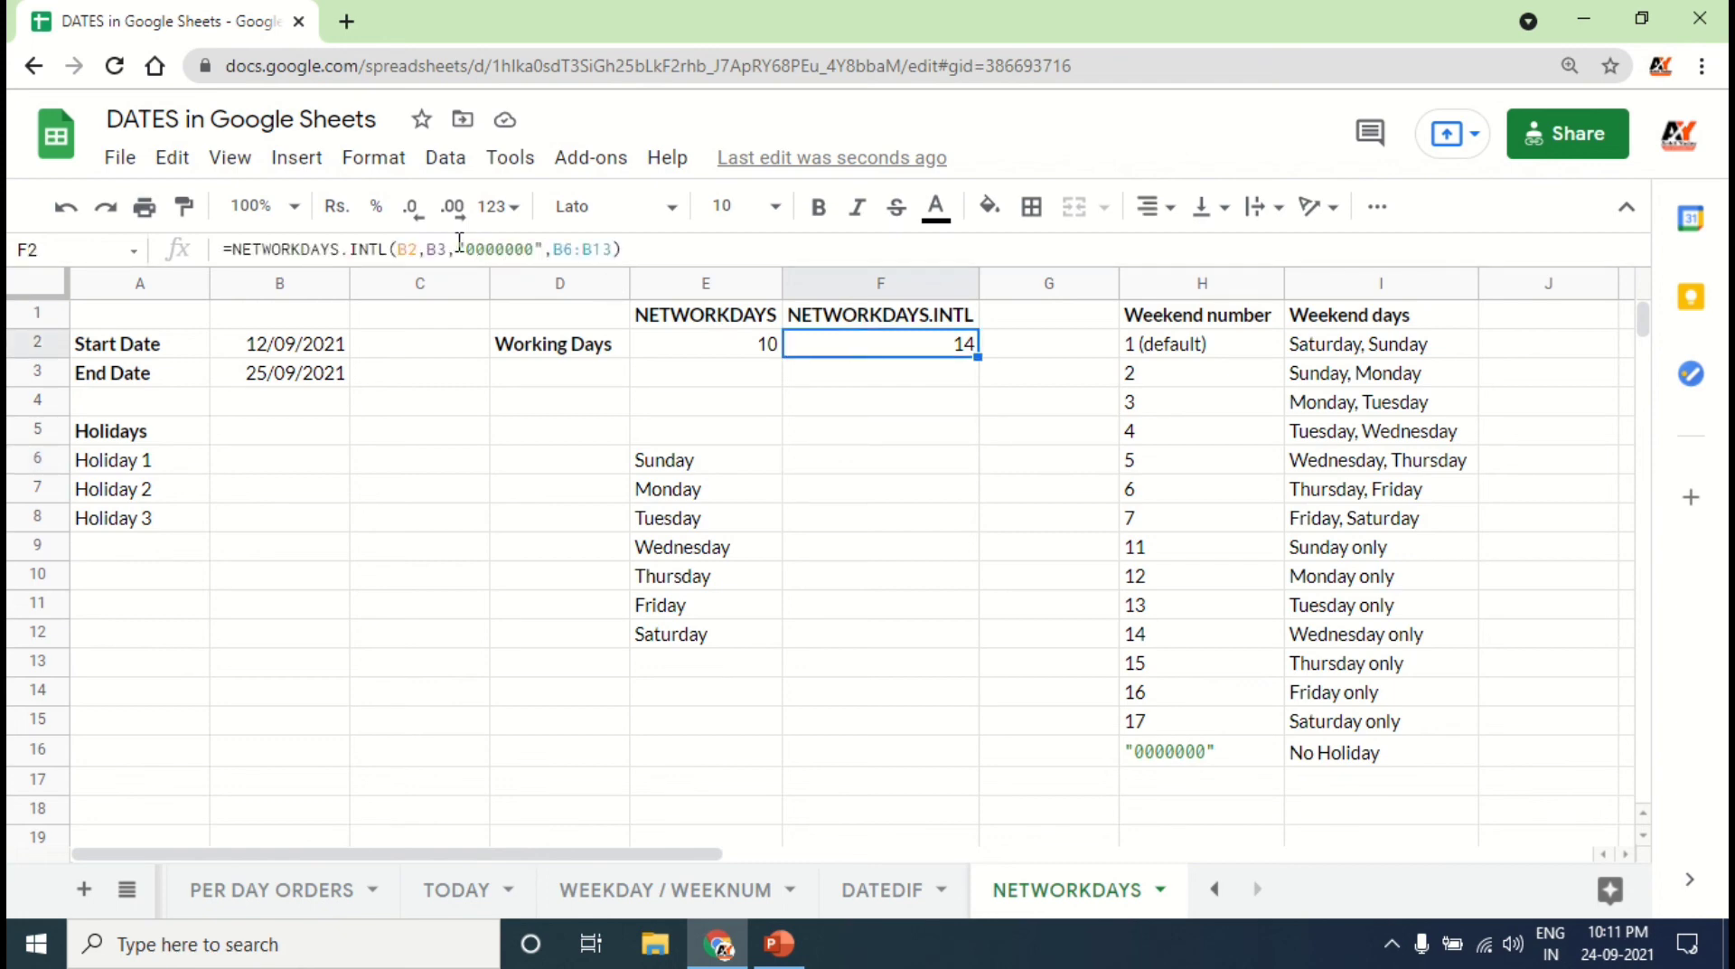
left_click_drag(455, 248, 546, 244)
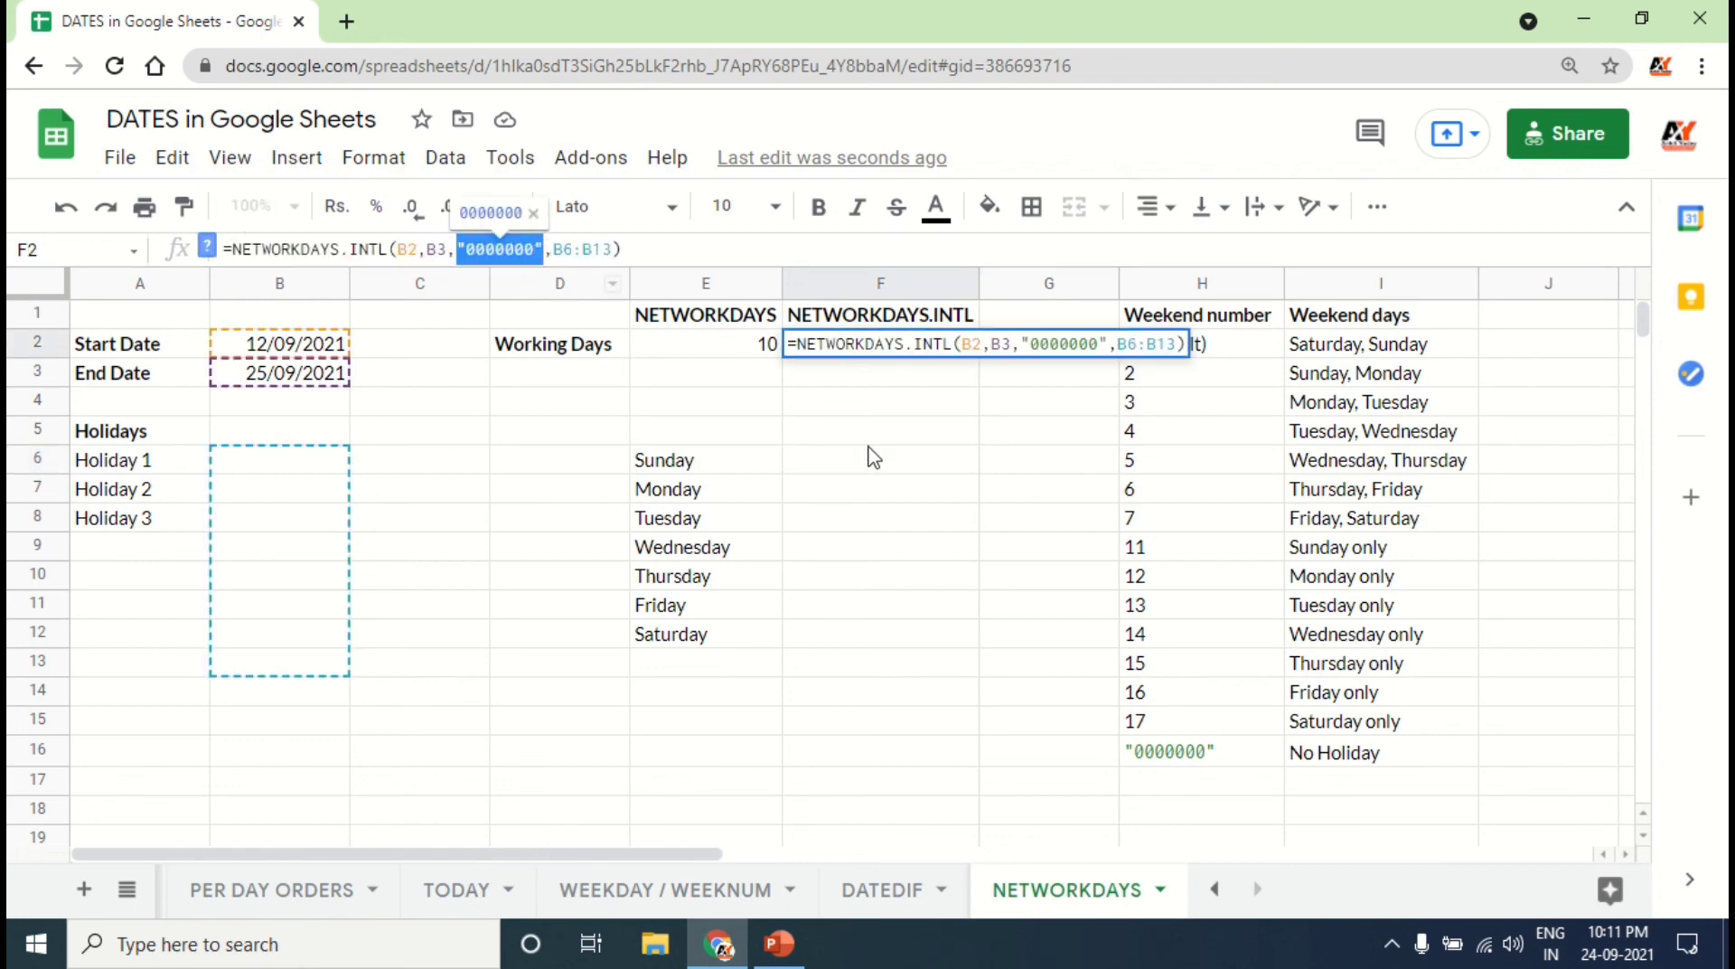
left_click(876, 472)
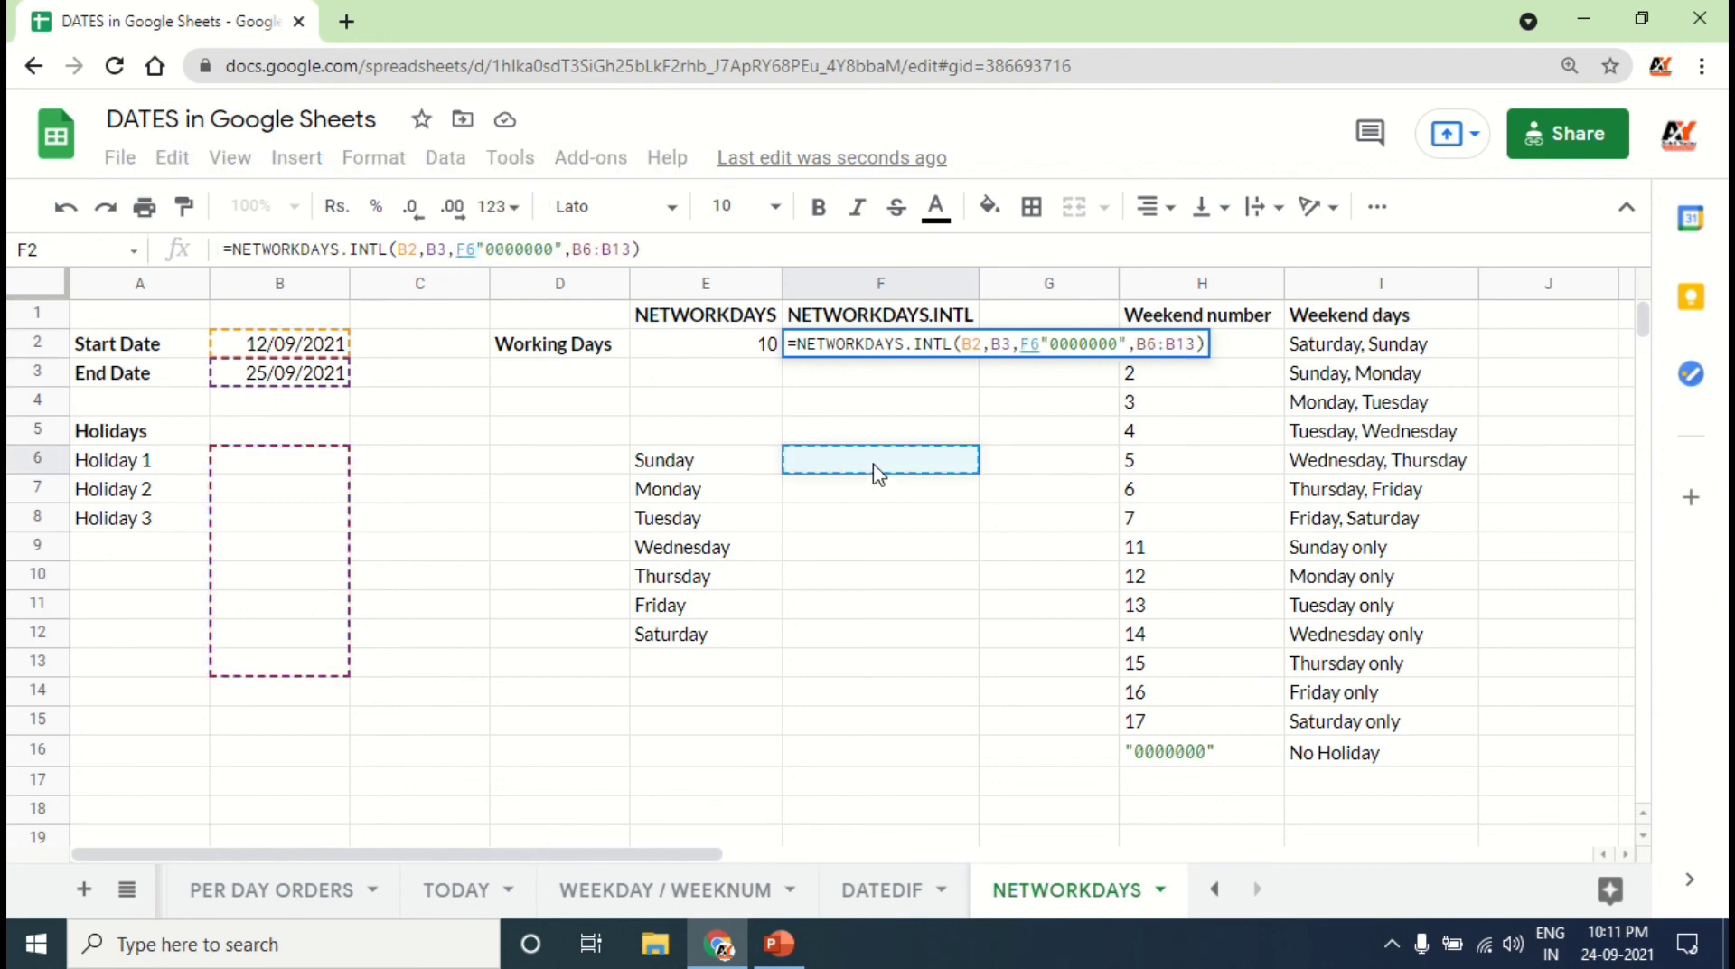
key("Escape")
Step: Enter 0 beside each weekday from Sunday to Saturday in F6:F12
left_click(879, 471)
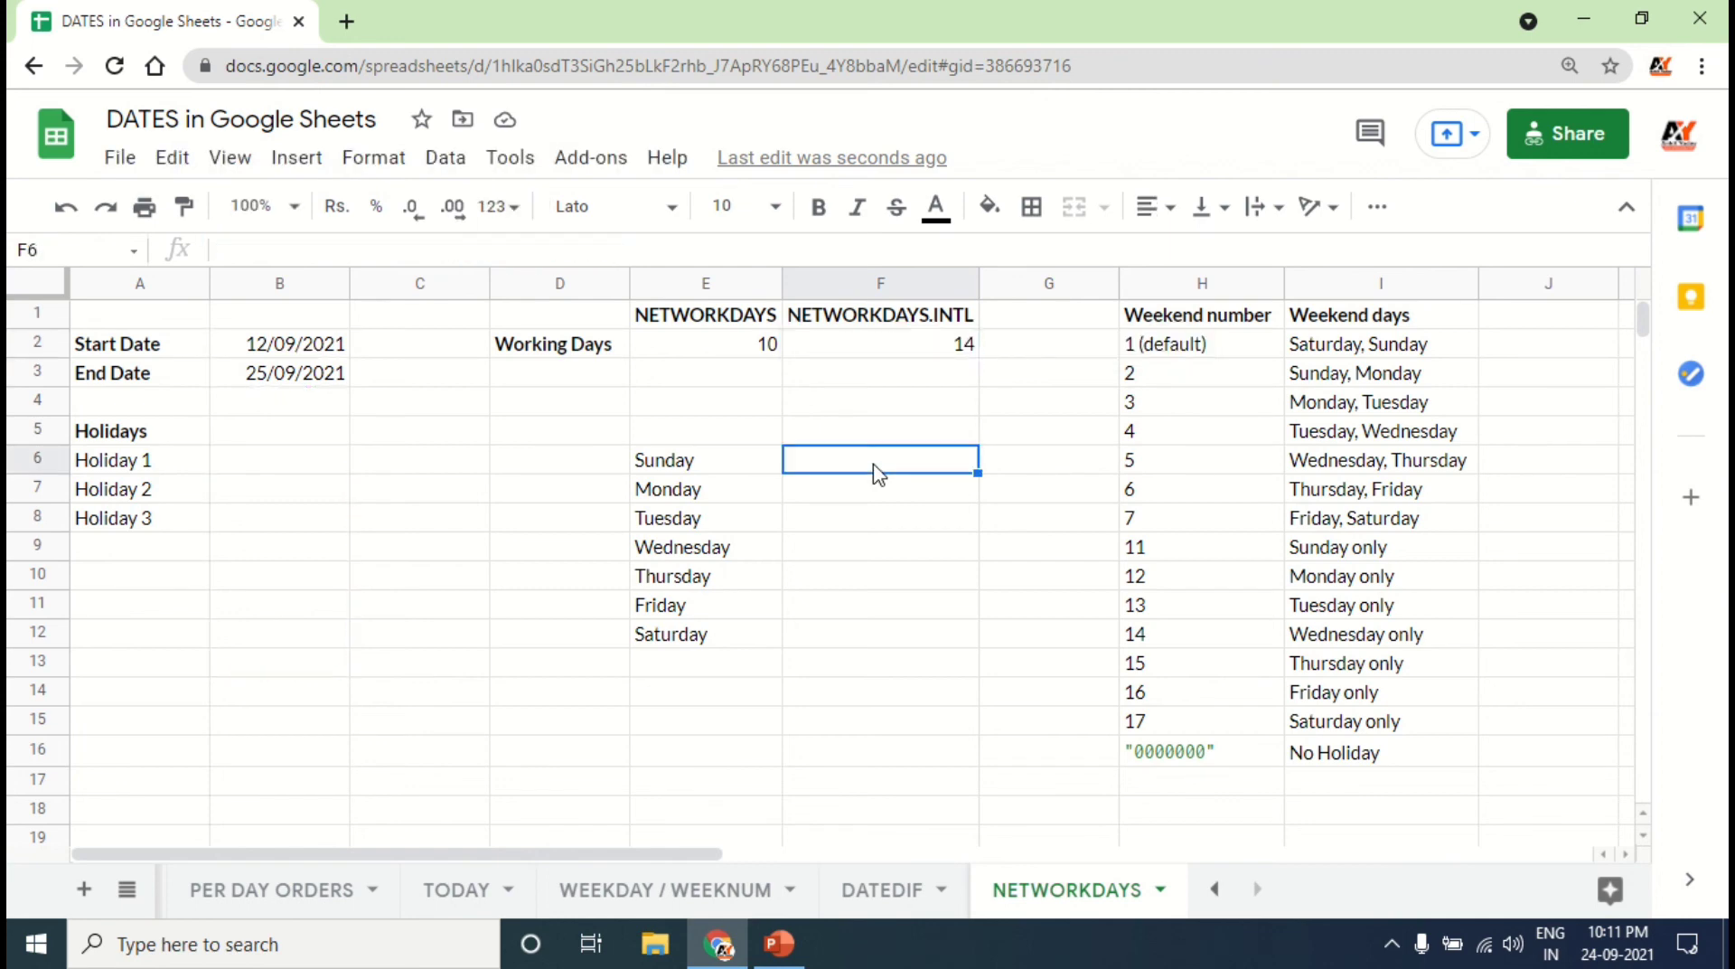
type("0")
key("Return")
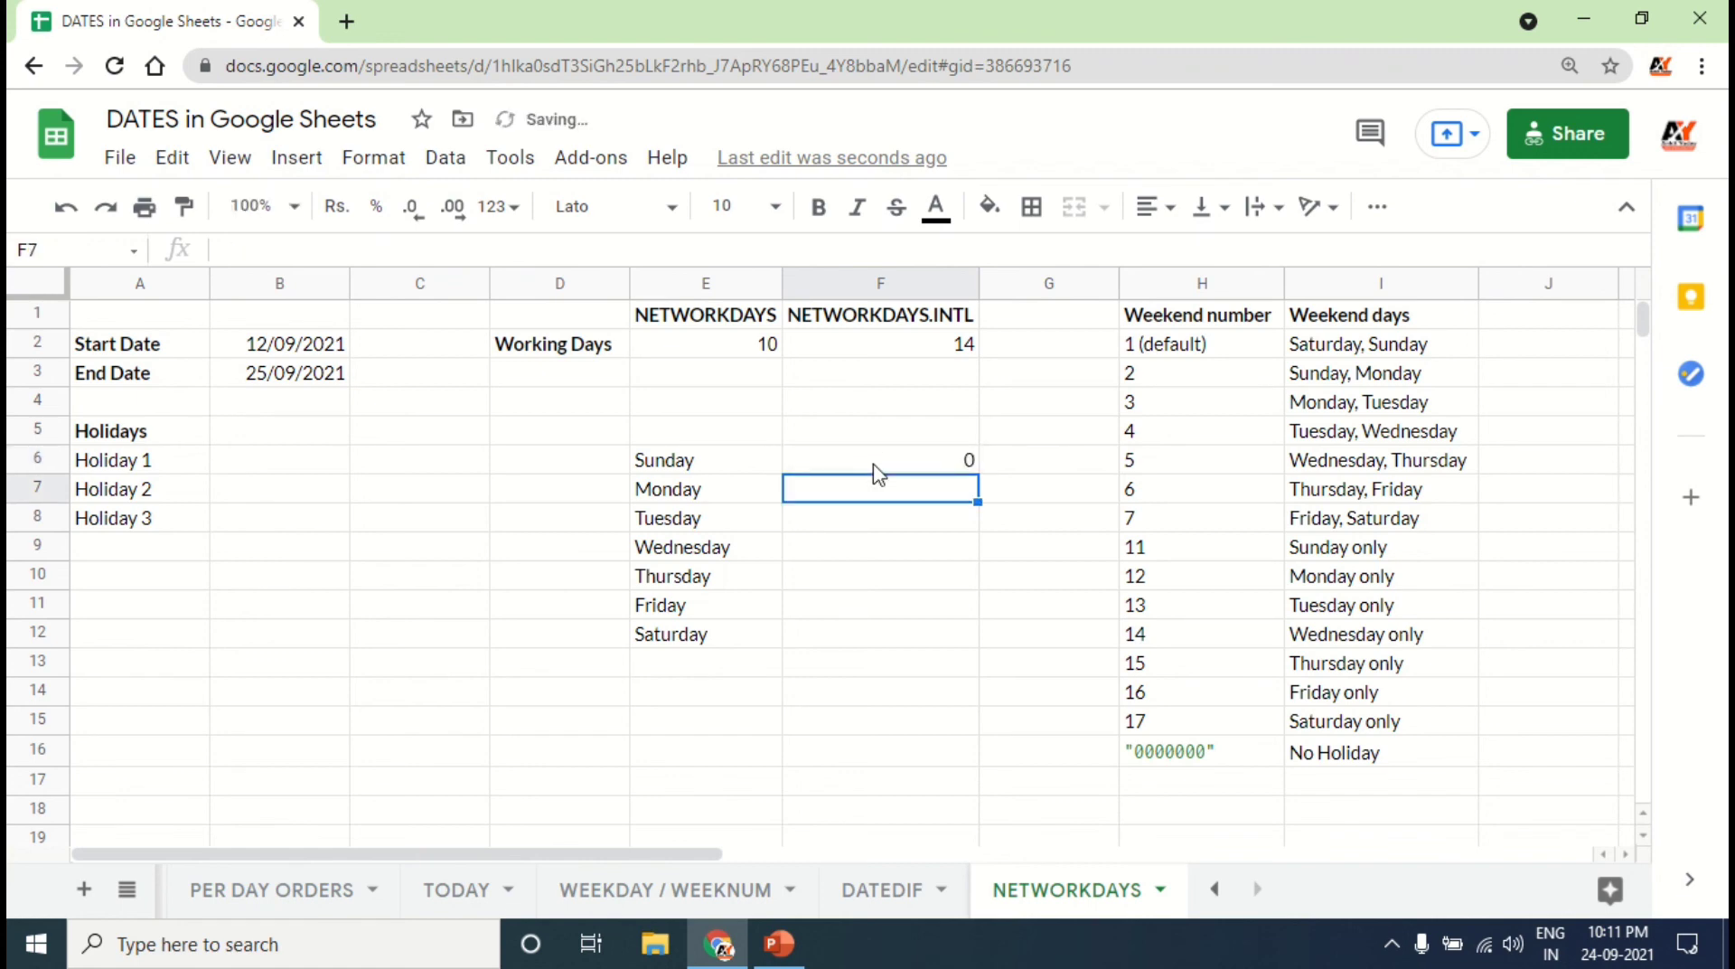
type("0")
key("Return")
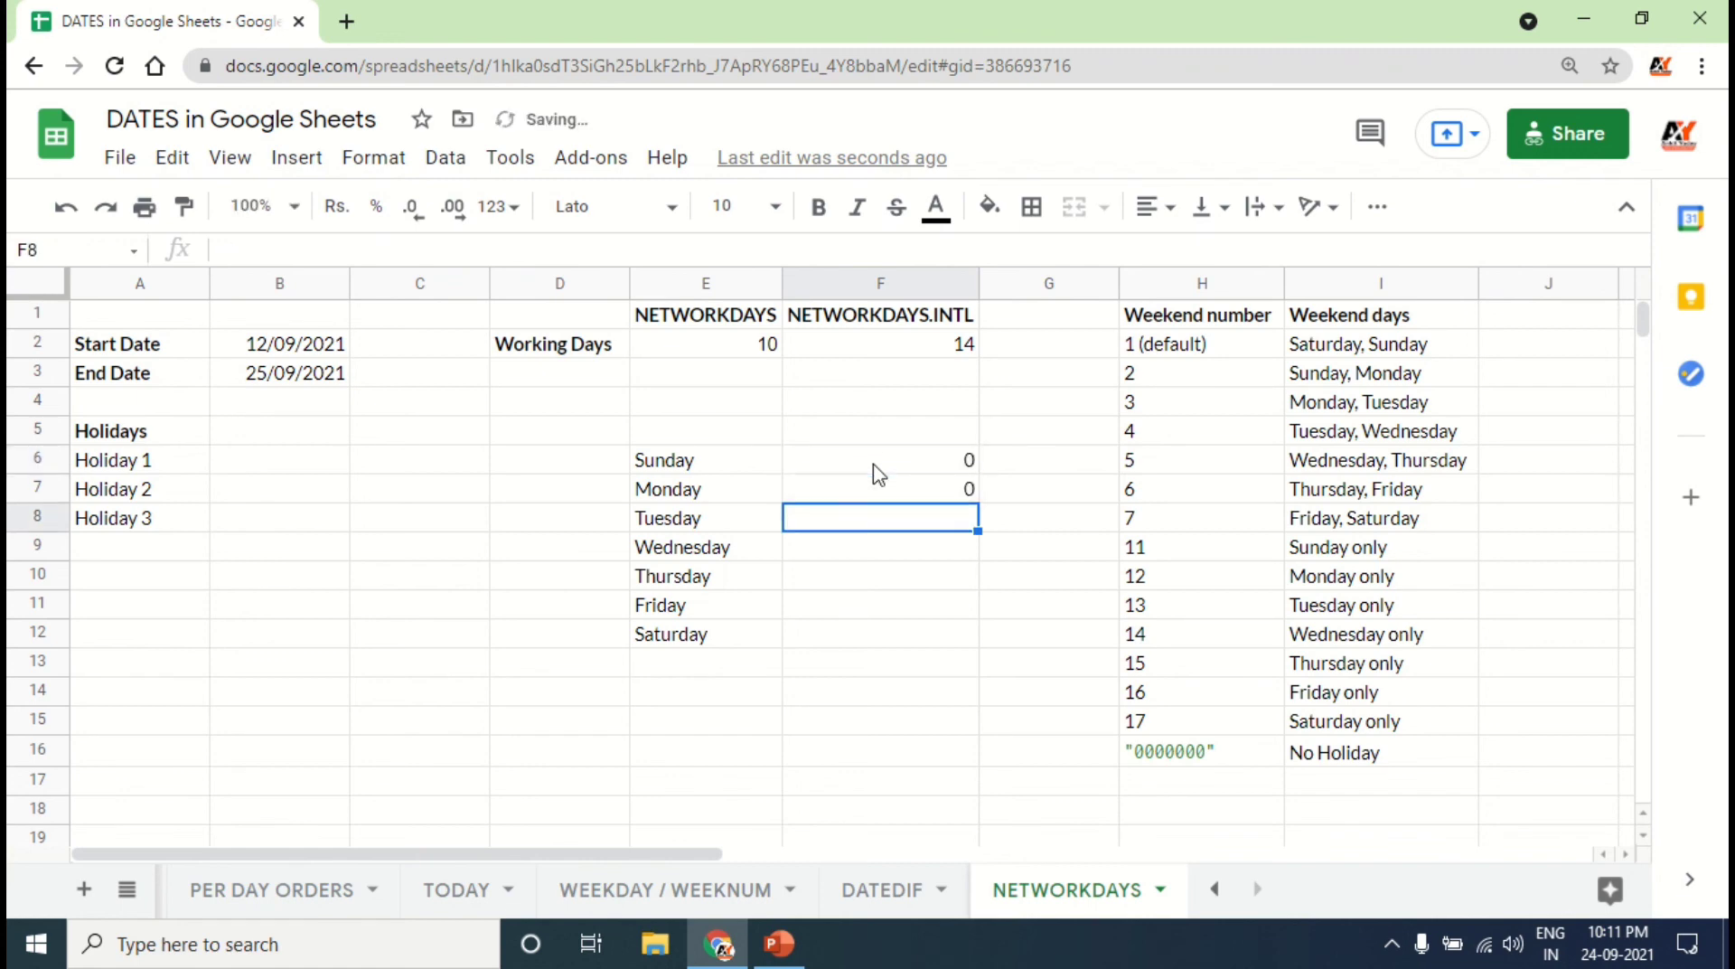
type("0")
key("Return")
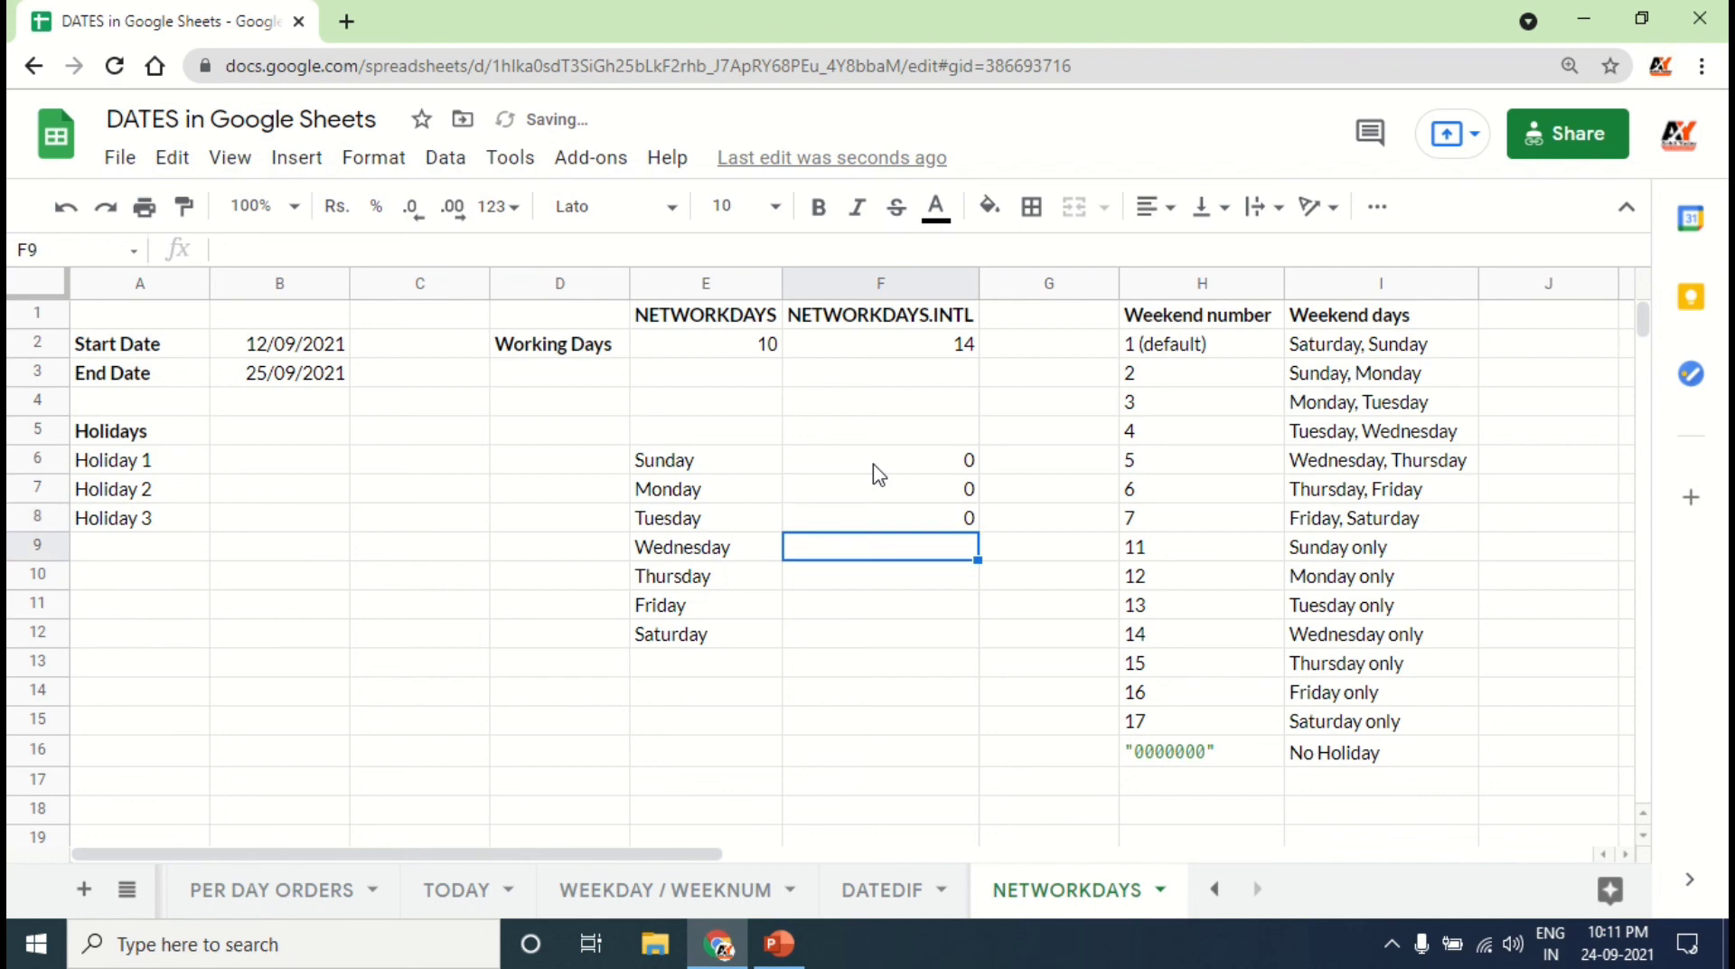
type("0")
key("Return")
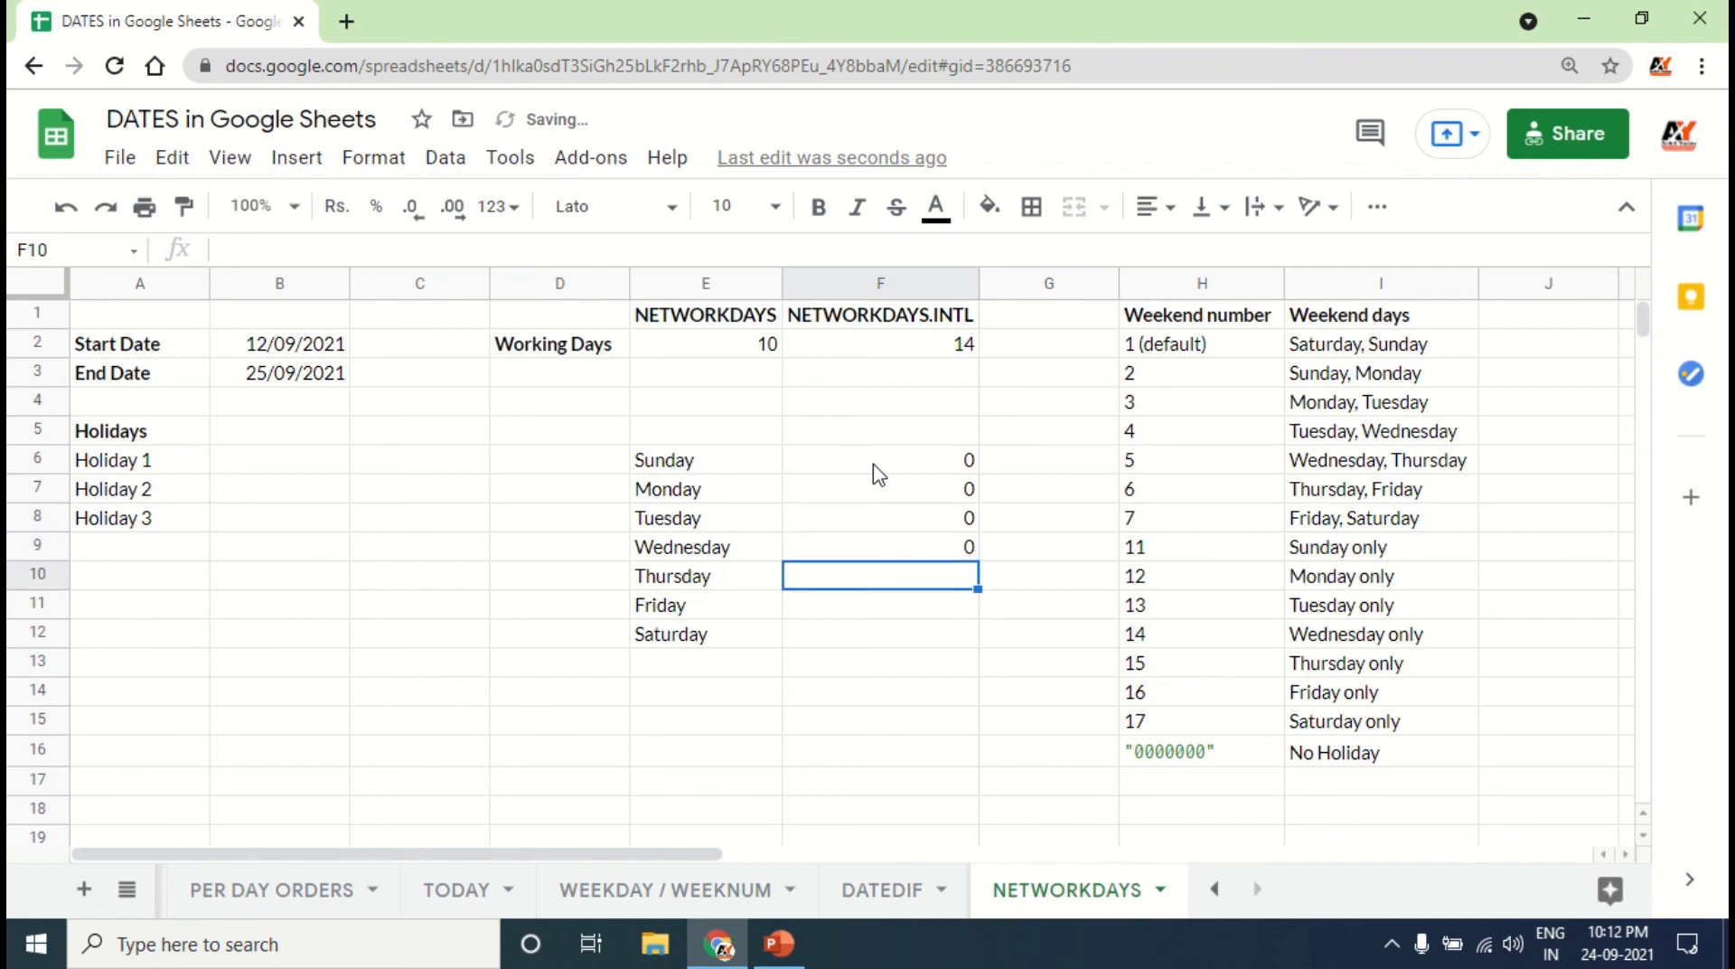
type("0")
key("Return")
type("0")
key("Return")
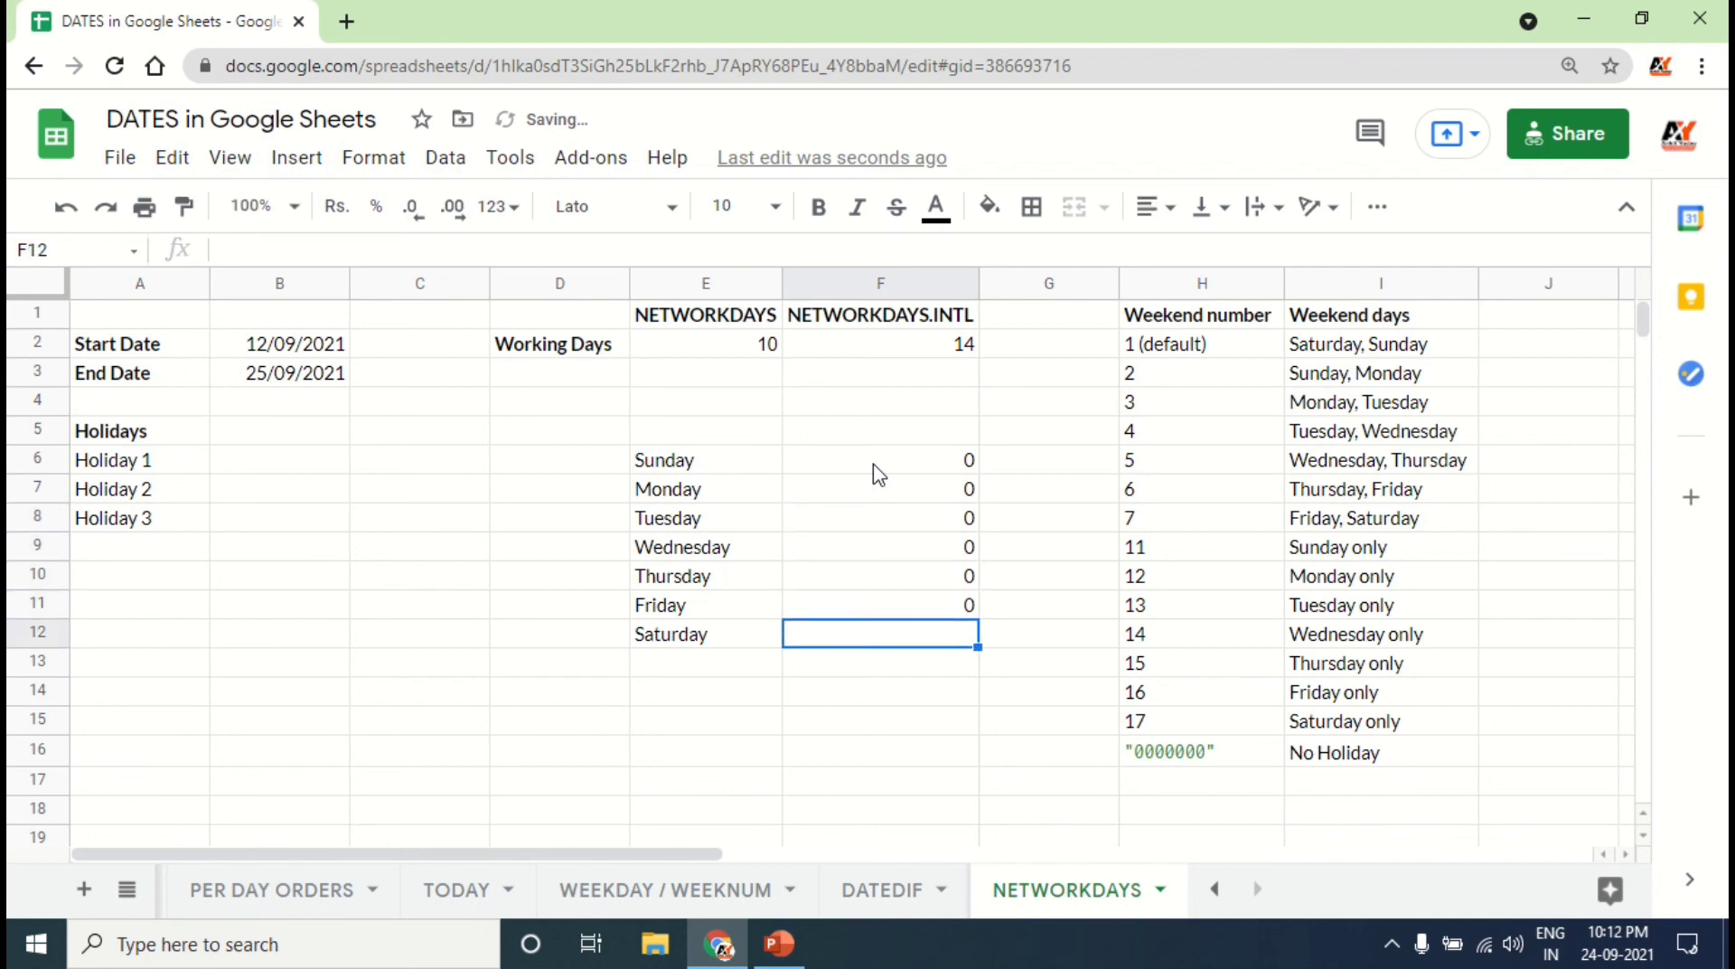
type("0")
key("Return")
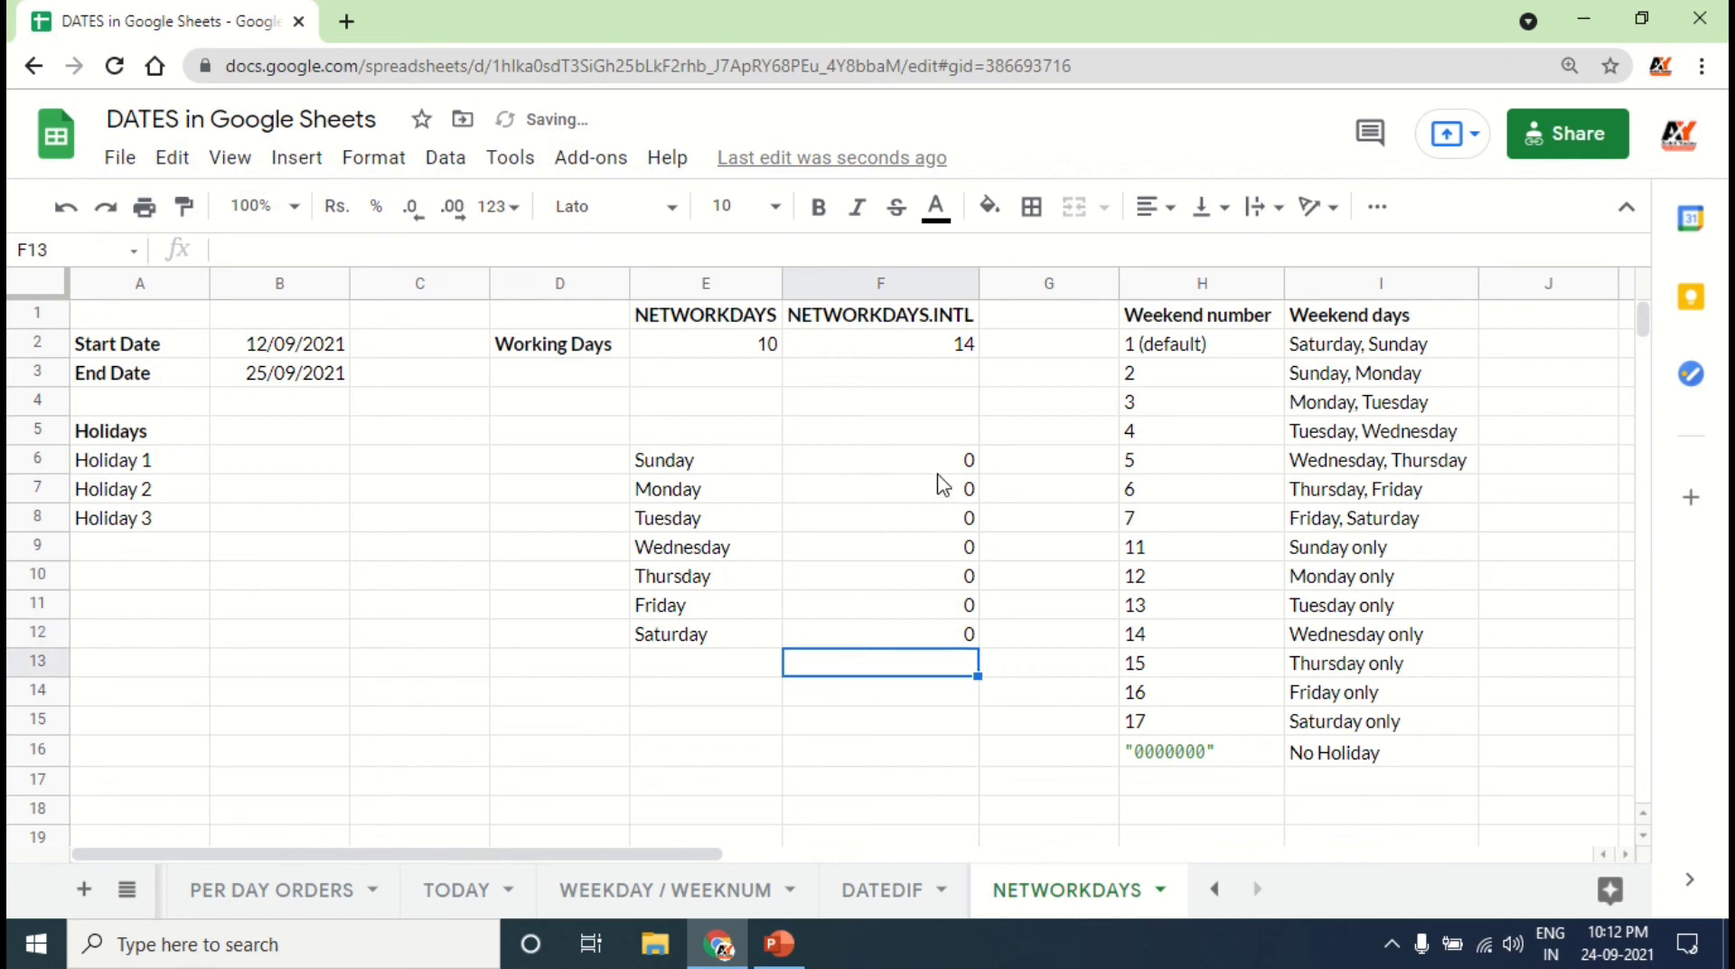
left_click_drag(941, 461, 944, 641)
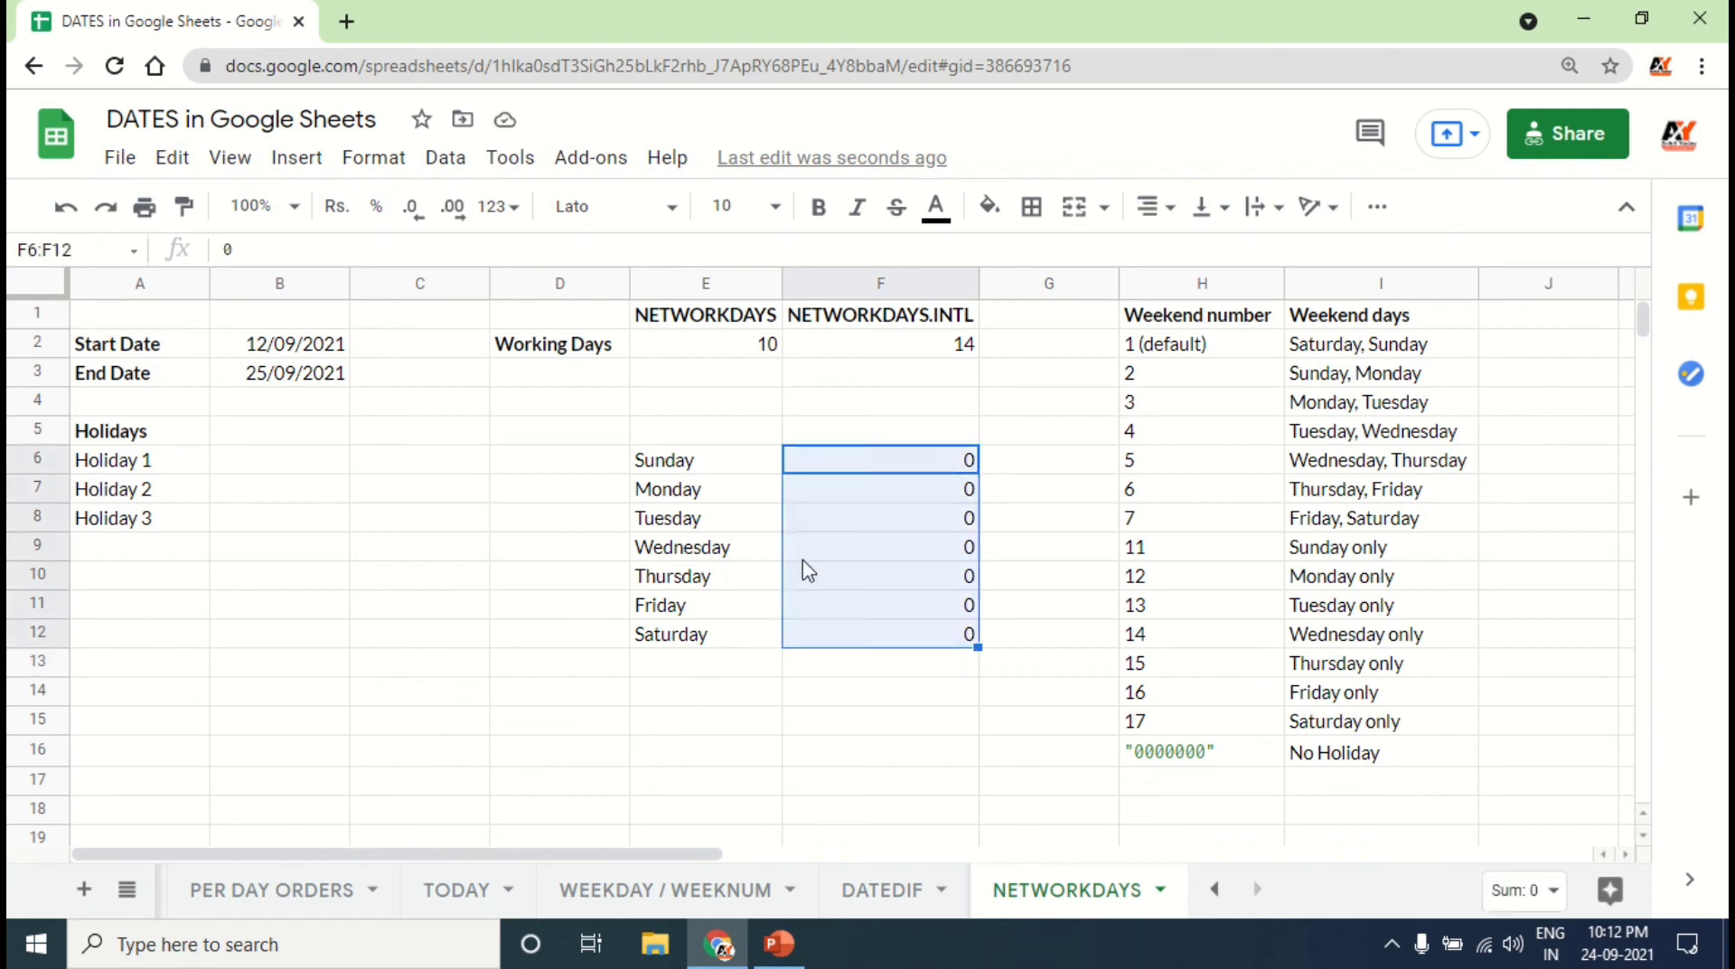
left_click(863, 466)
left_click(893, 635, "shift")
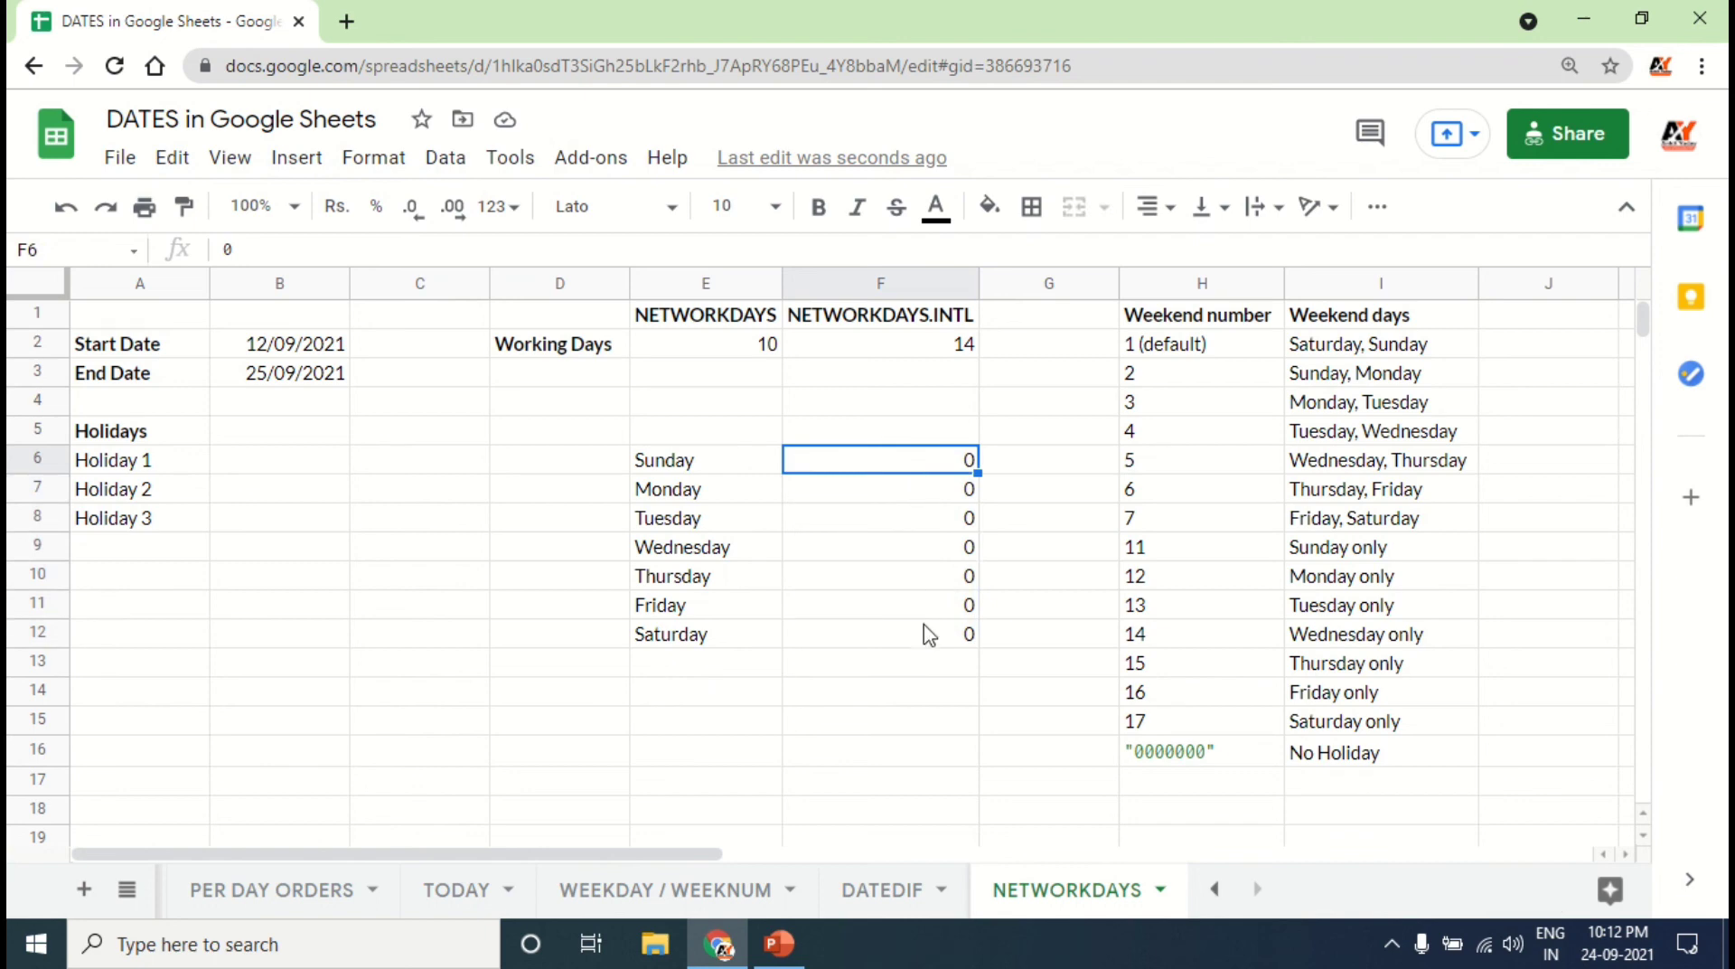
left_click(929, 637, "shift")
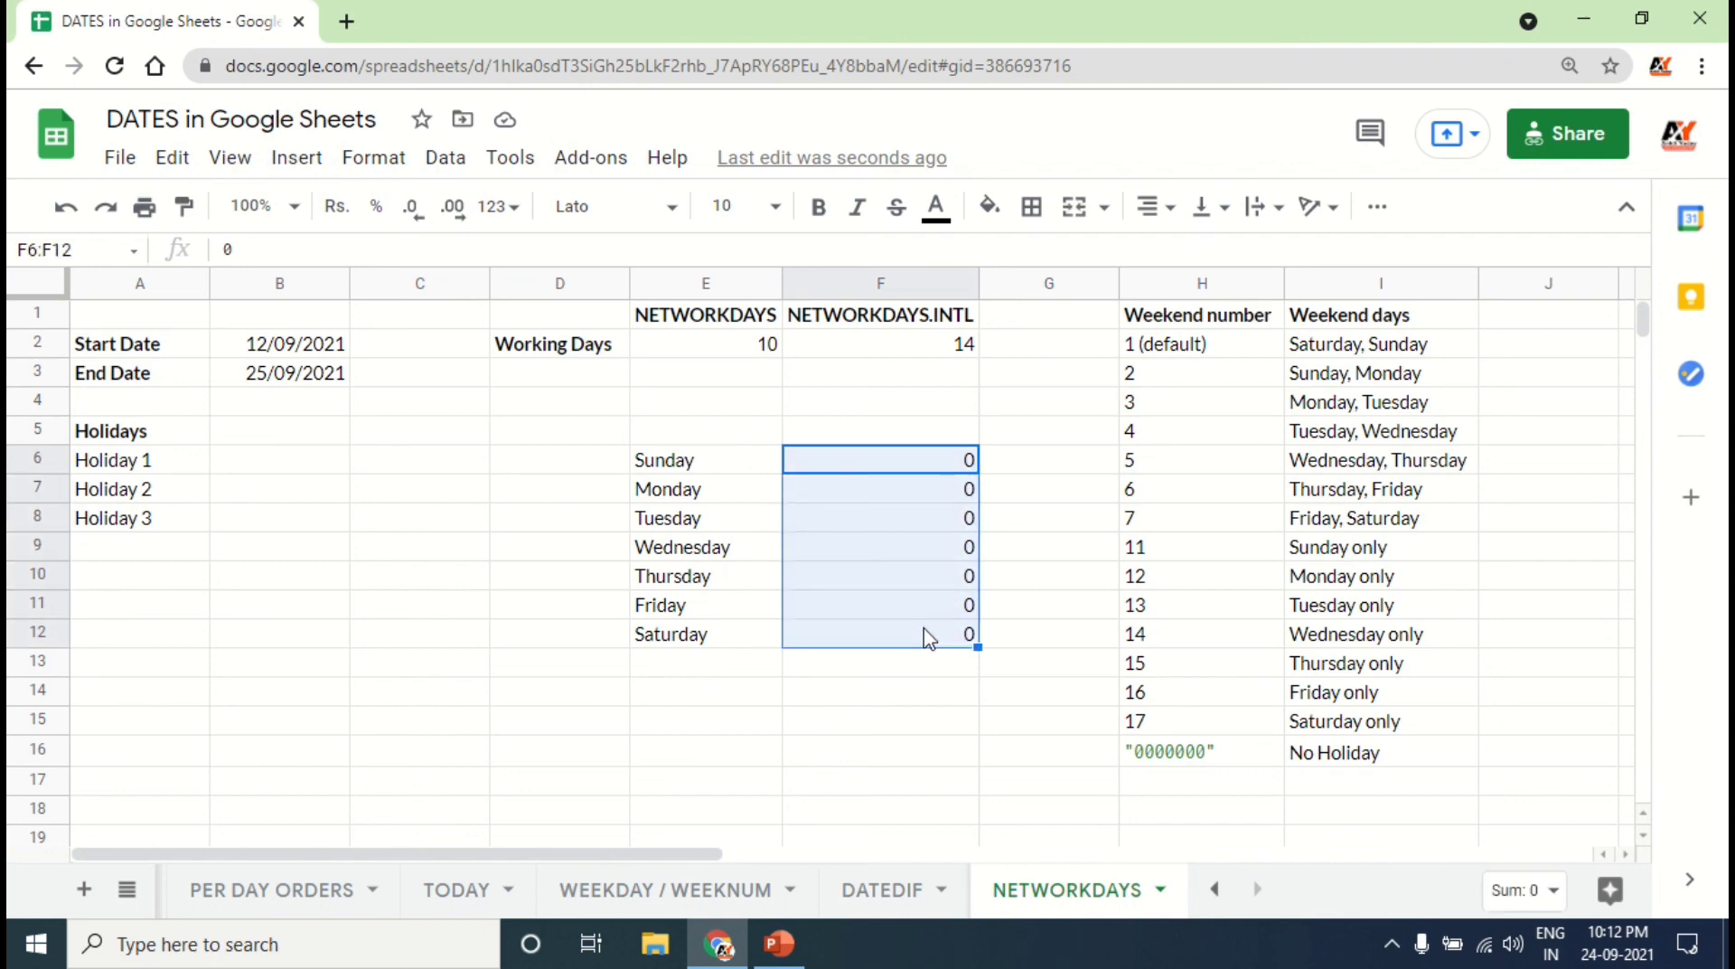
left_click(850, 696)
left_click(967, 443)
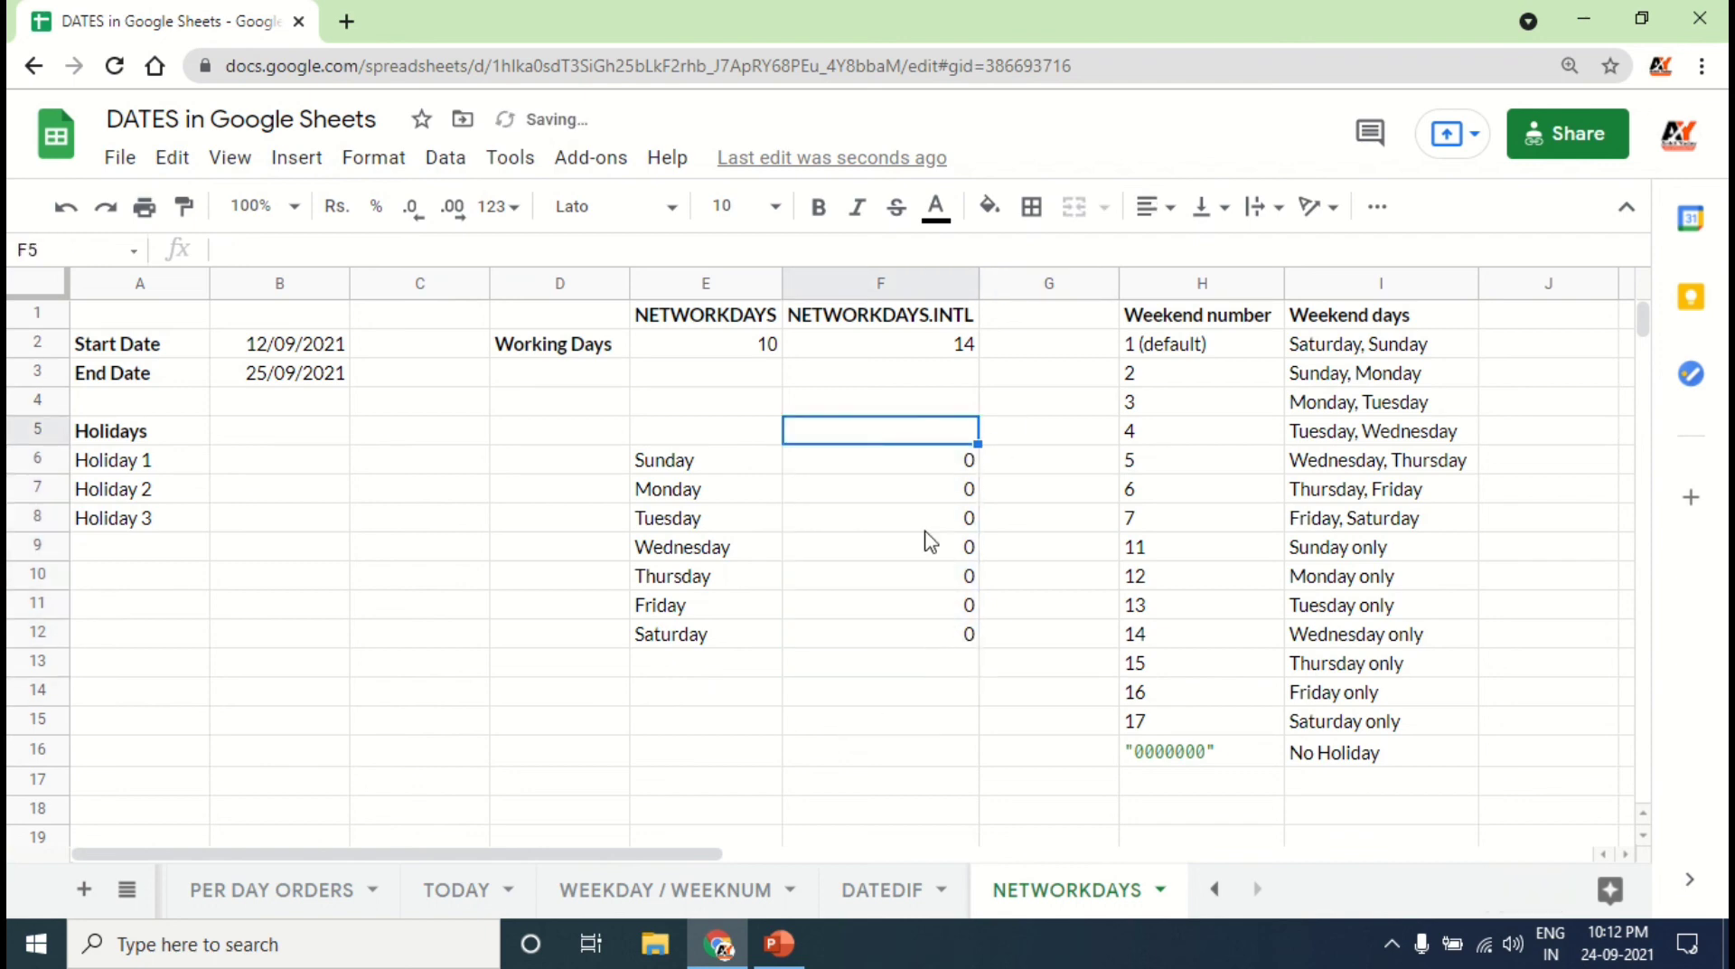
left_click(759, 467)
left_click(852, 488)
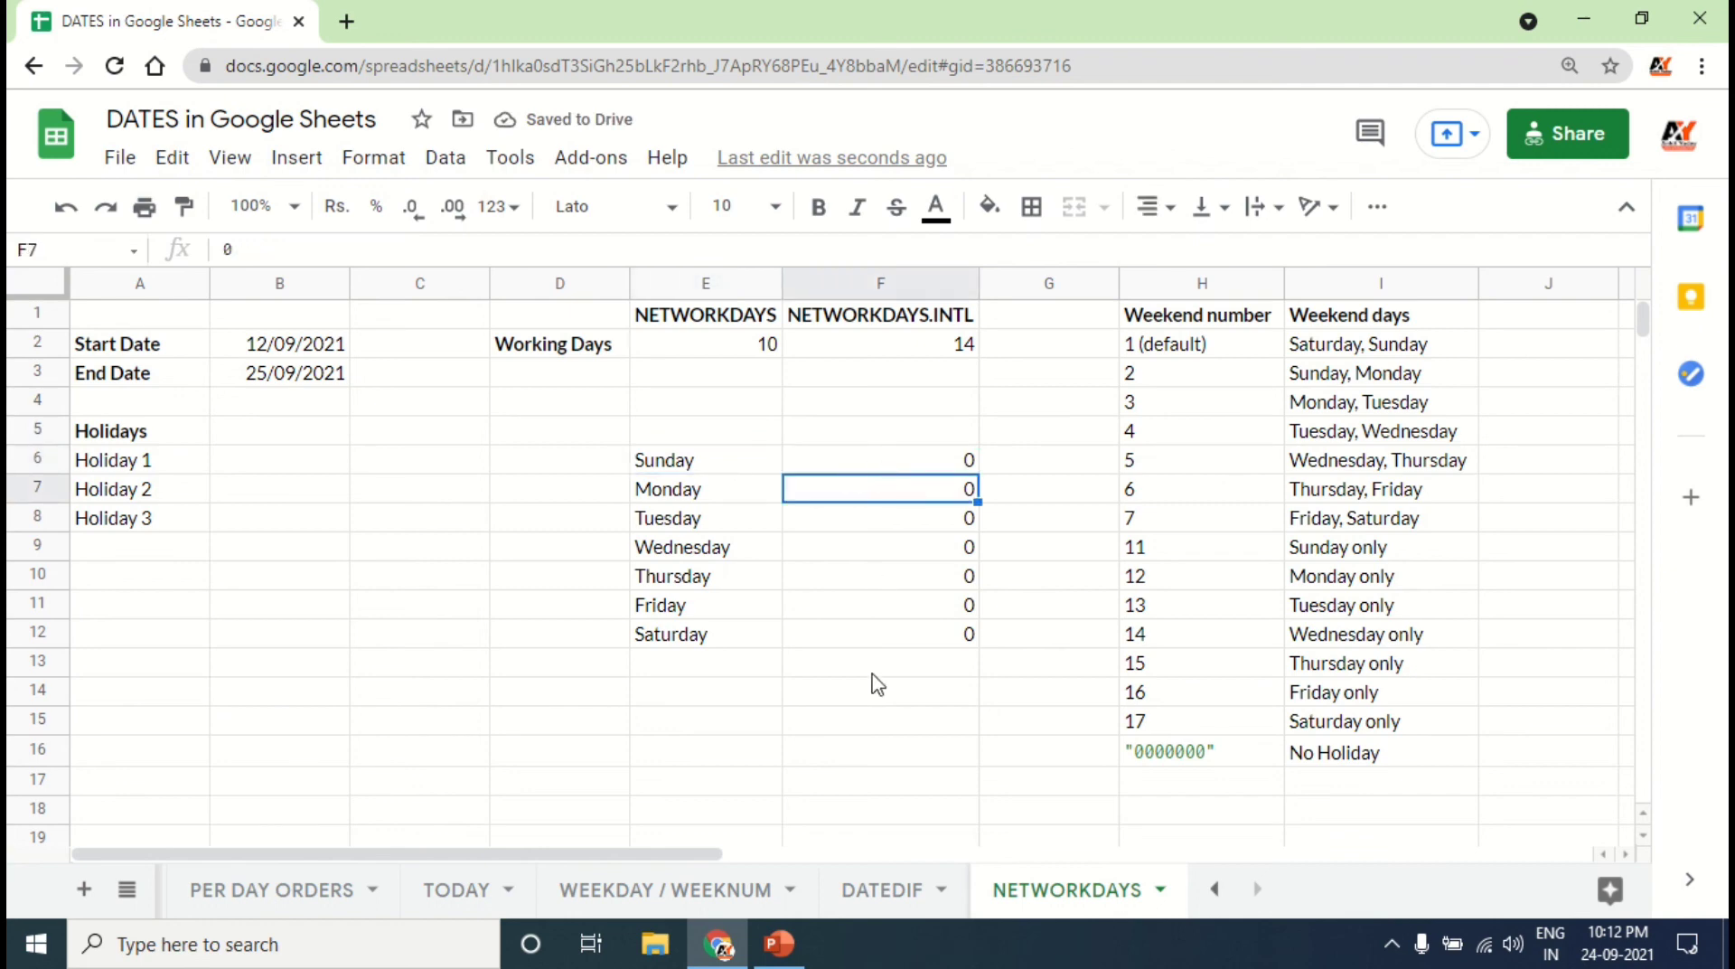
Step: Join the weekday digits in F14 with the formula =CONCATENATE(F6:F12)
left_click(877, 703)
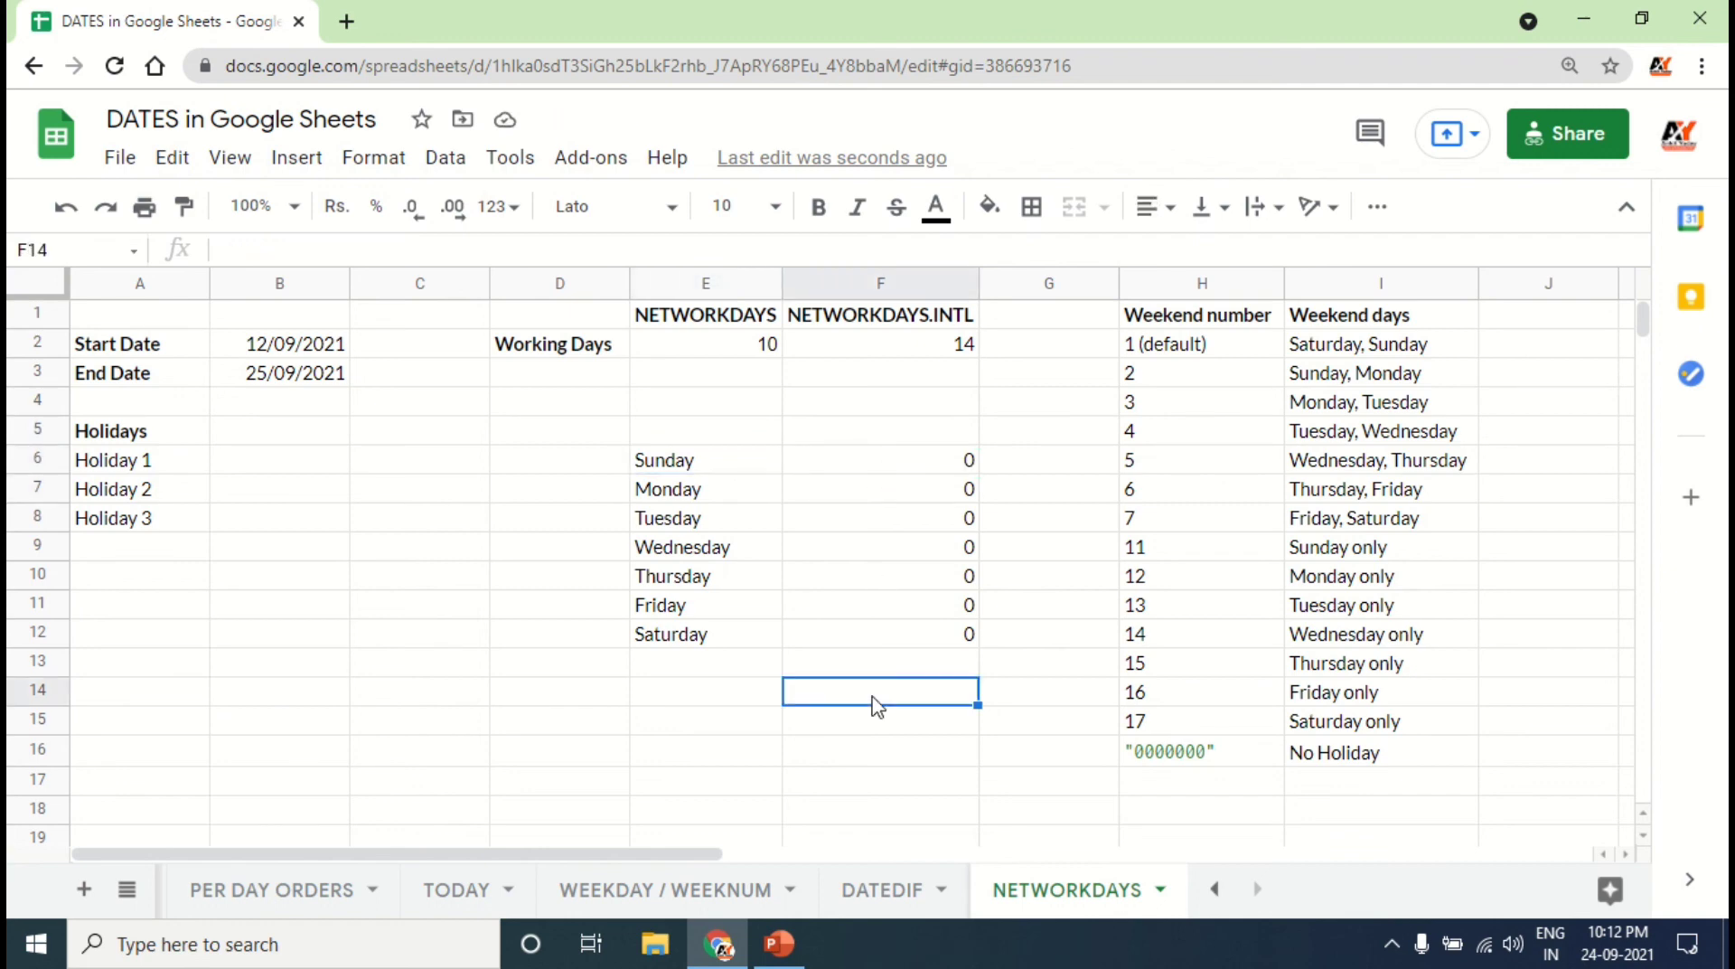
type("=CONC")
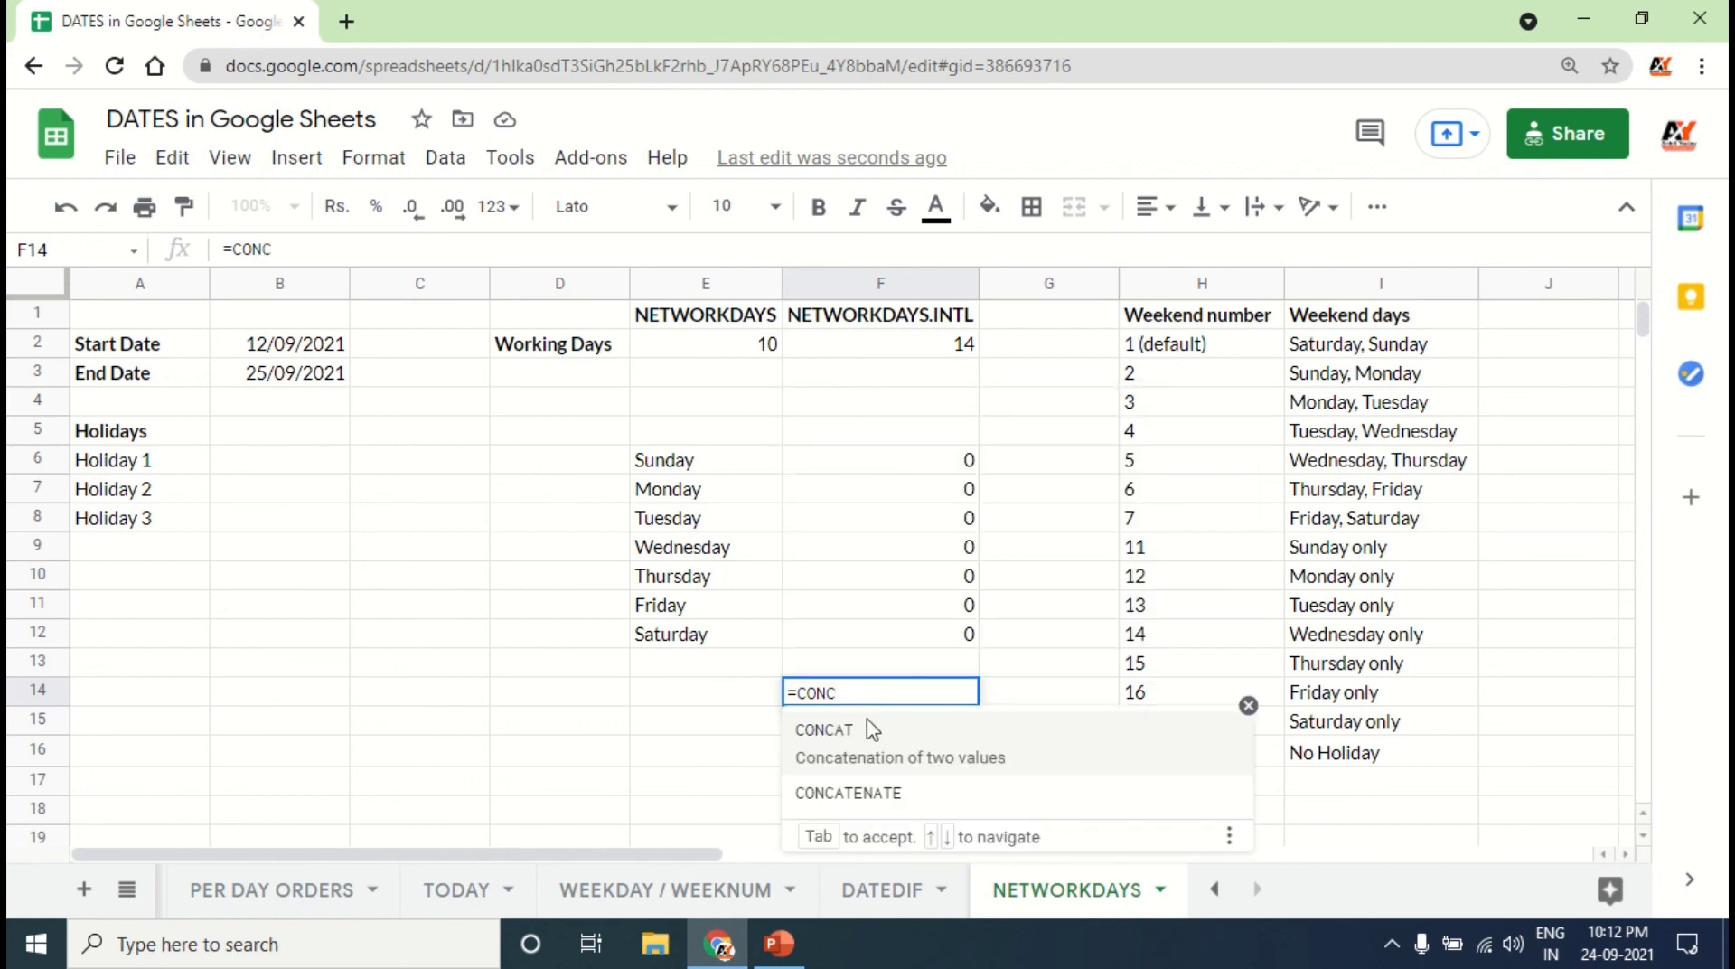
left_click(872, 779)
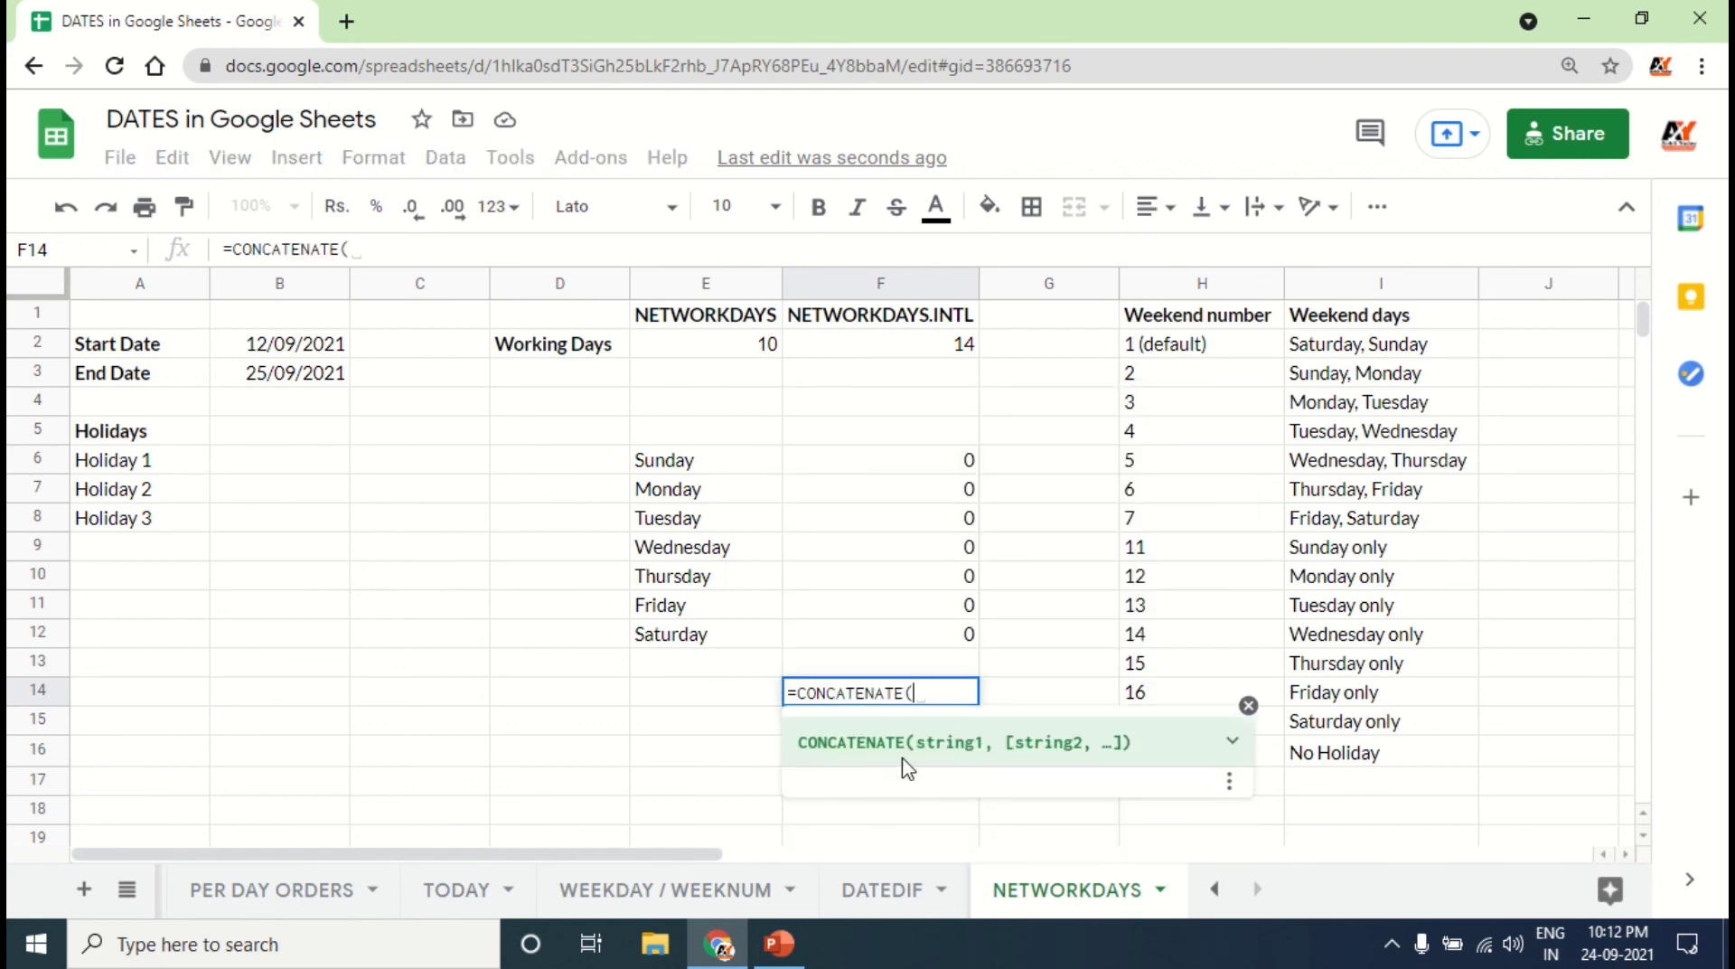
left_click(939, 469)
left_click_drag(940, 468, 944, 655)
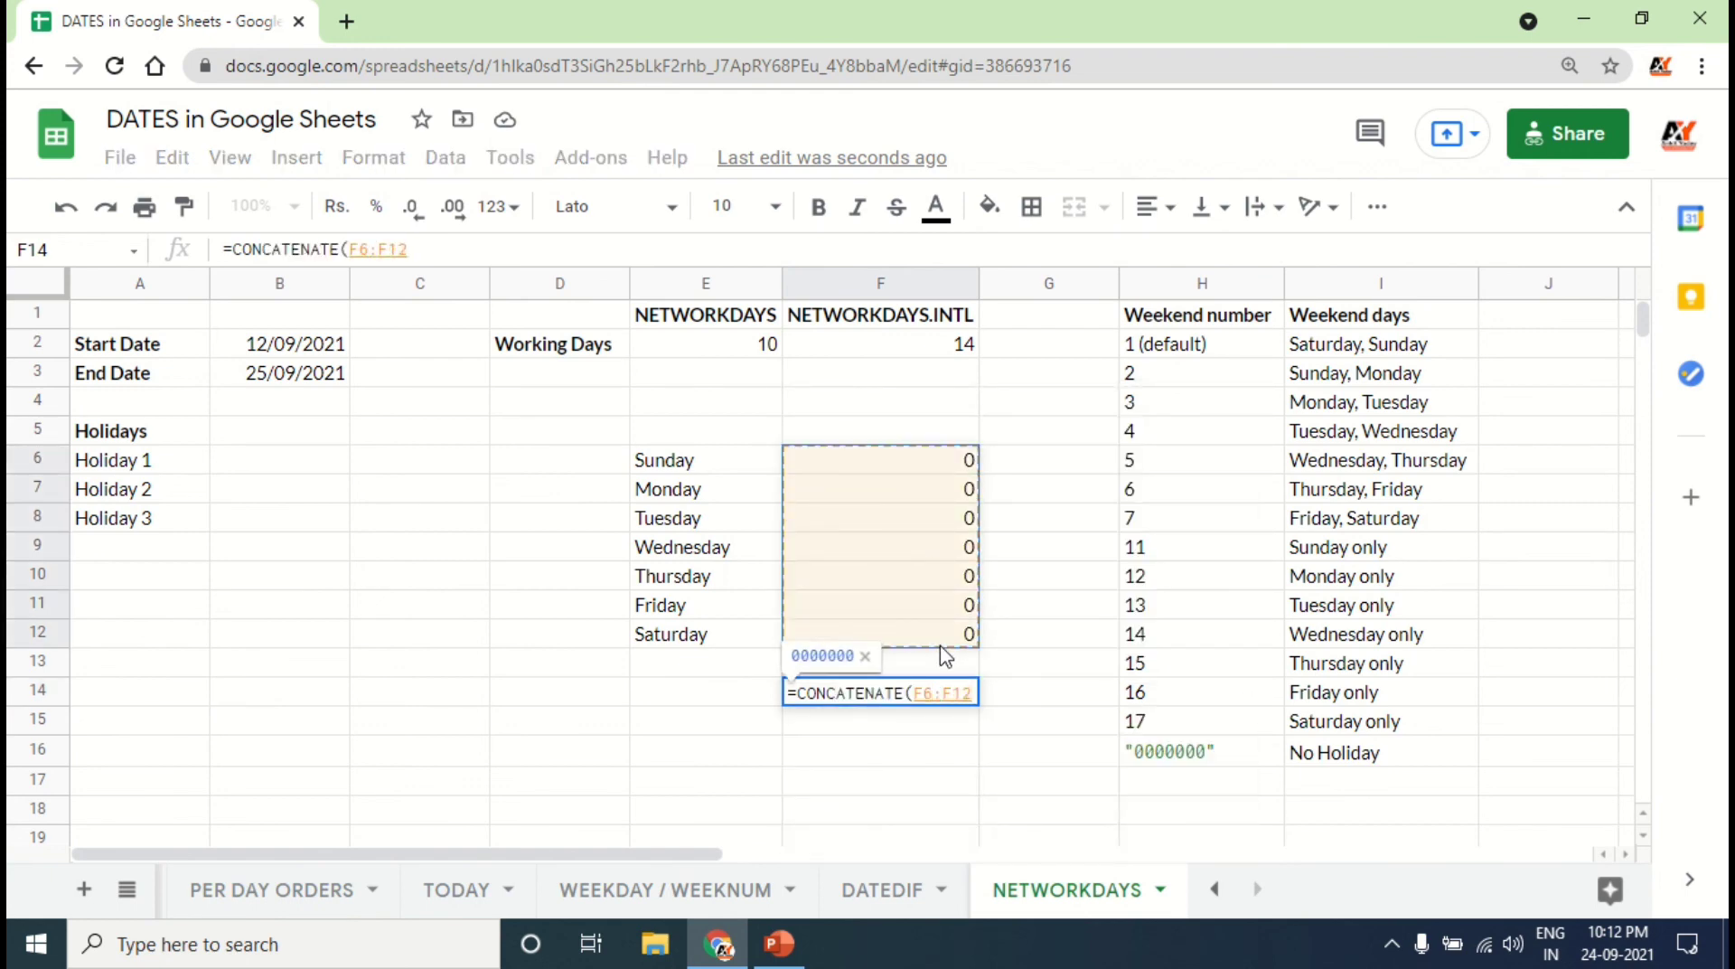
key("Return")
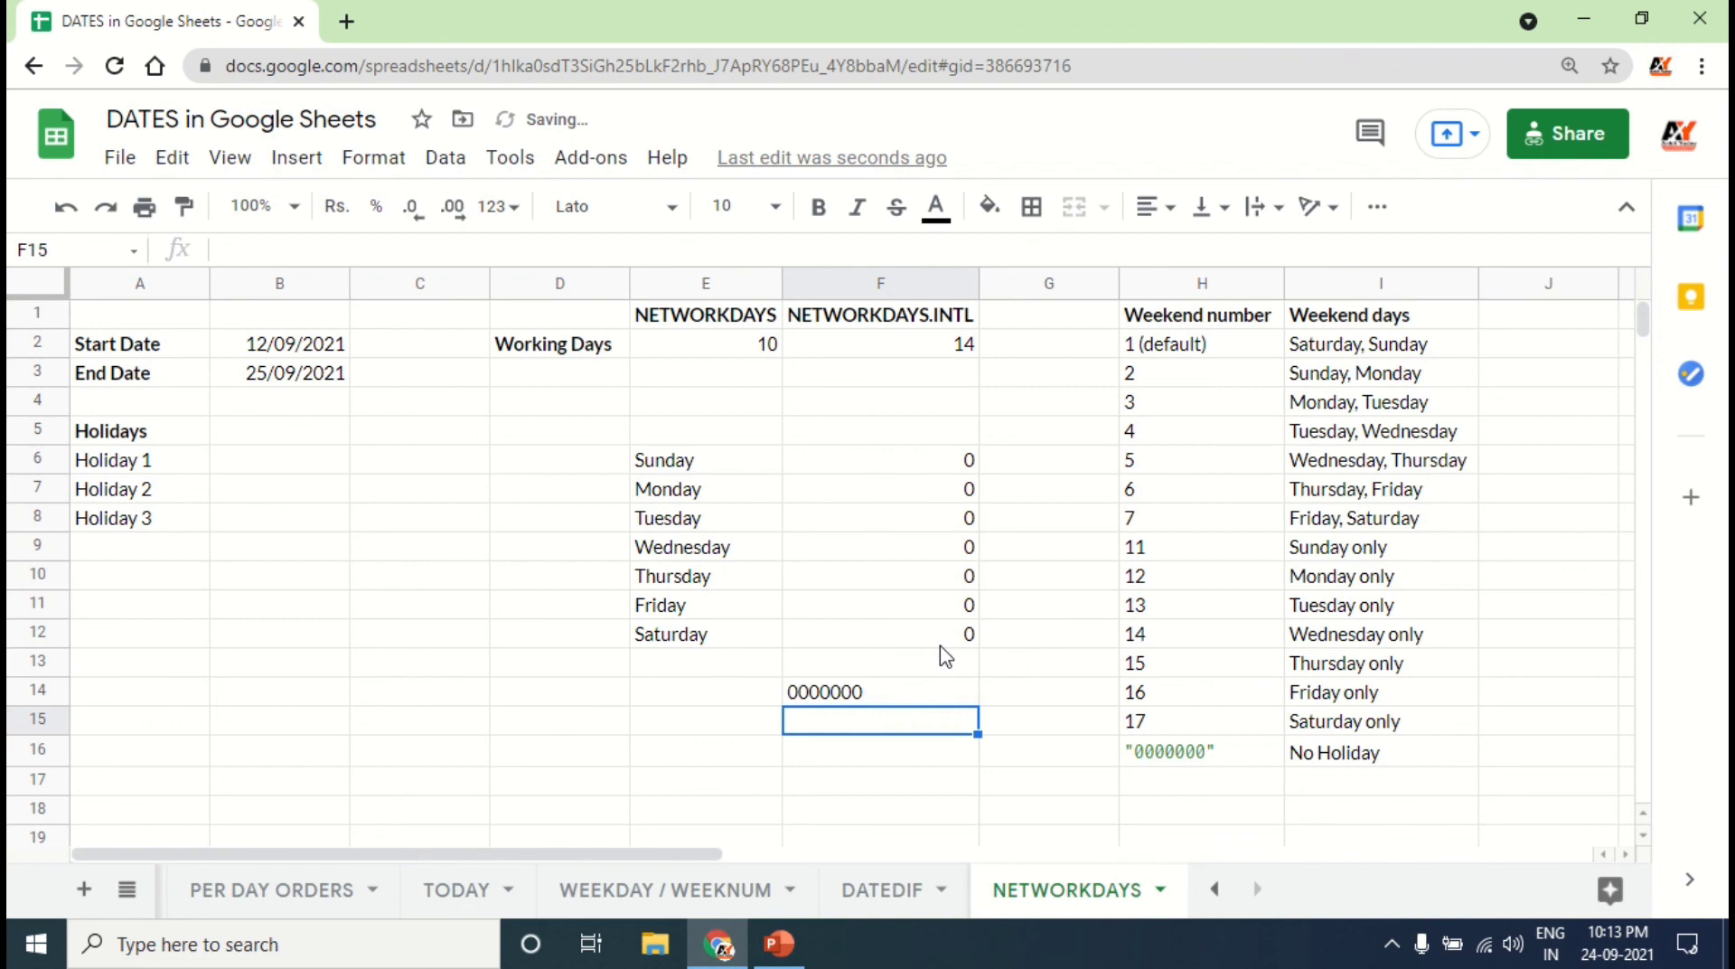
Step: Replace the "0000000" weekend string in the F2 NETWORKDAYS.INTL formula with a reference to F14
left_click(870, 698)
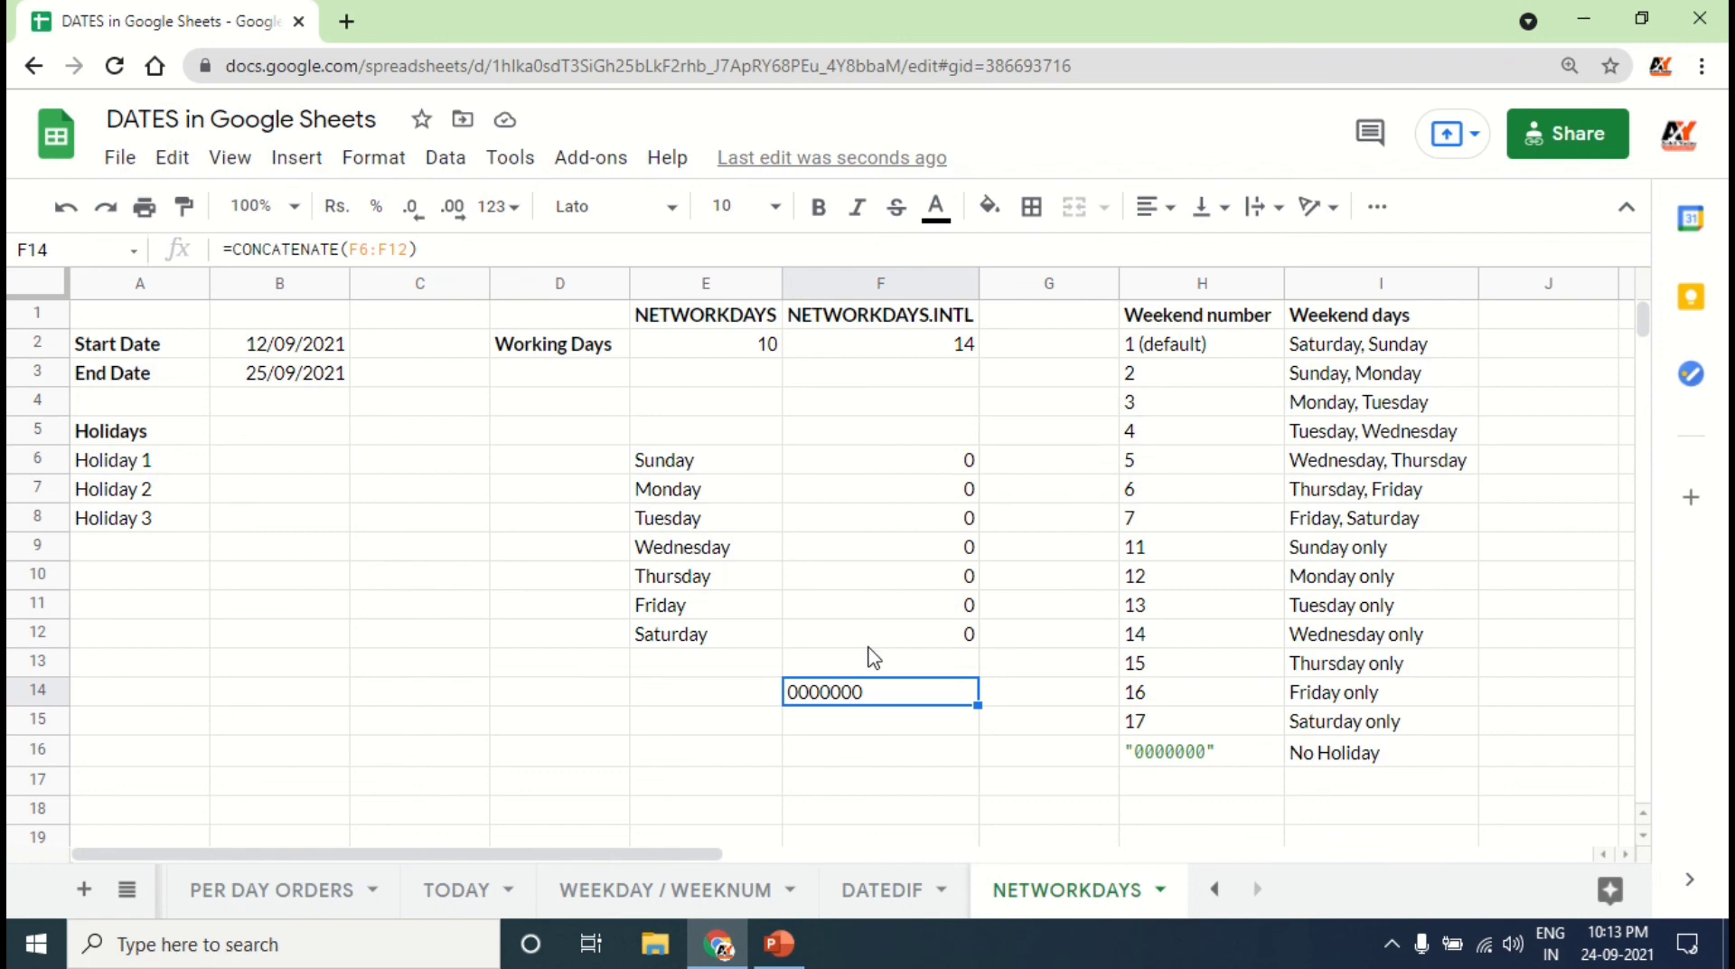
key("ctrl+c")
left_click(883, 352)
left_click_drag(457, 251, 543, 251)
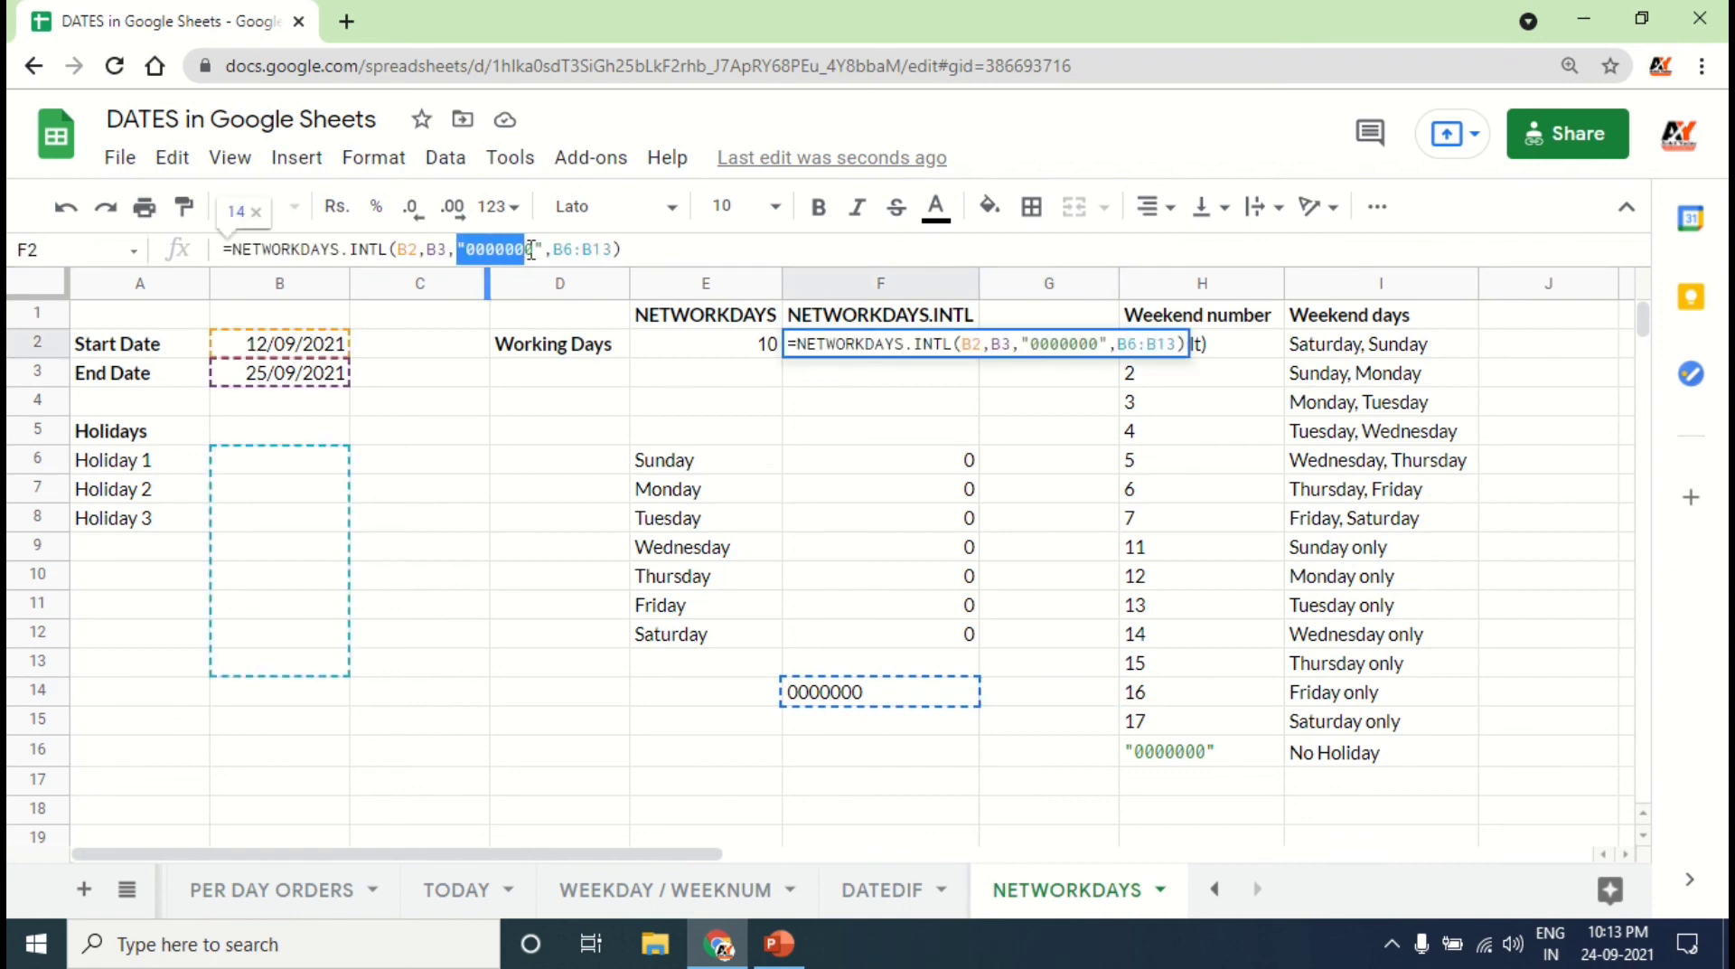
key("BackSpace")
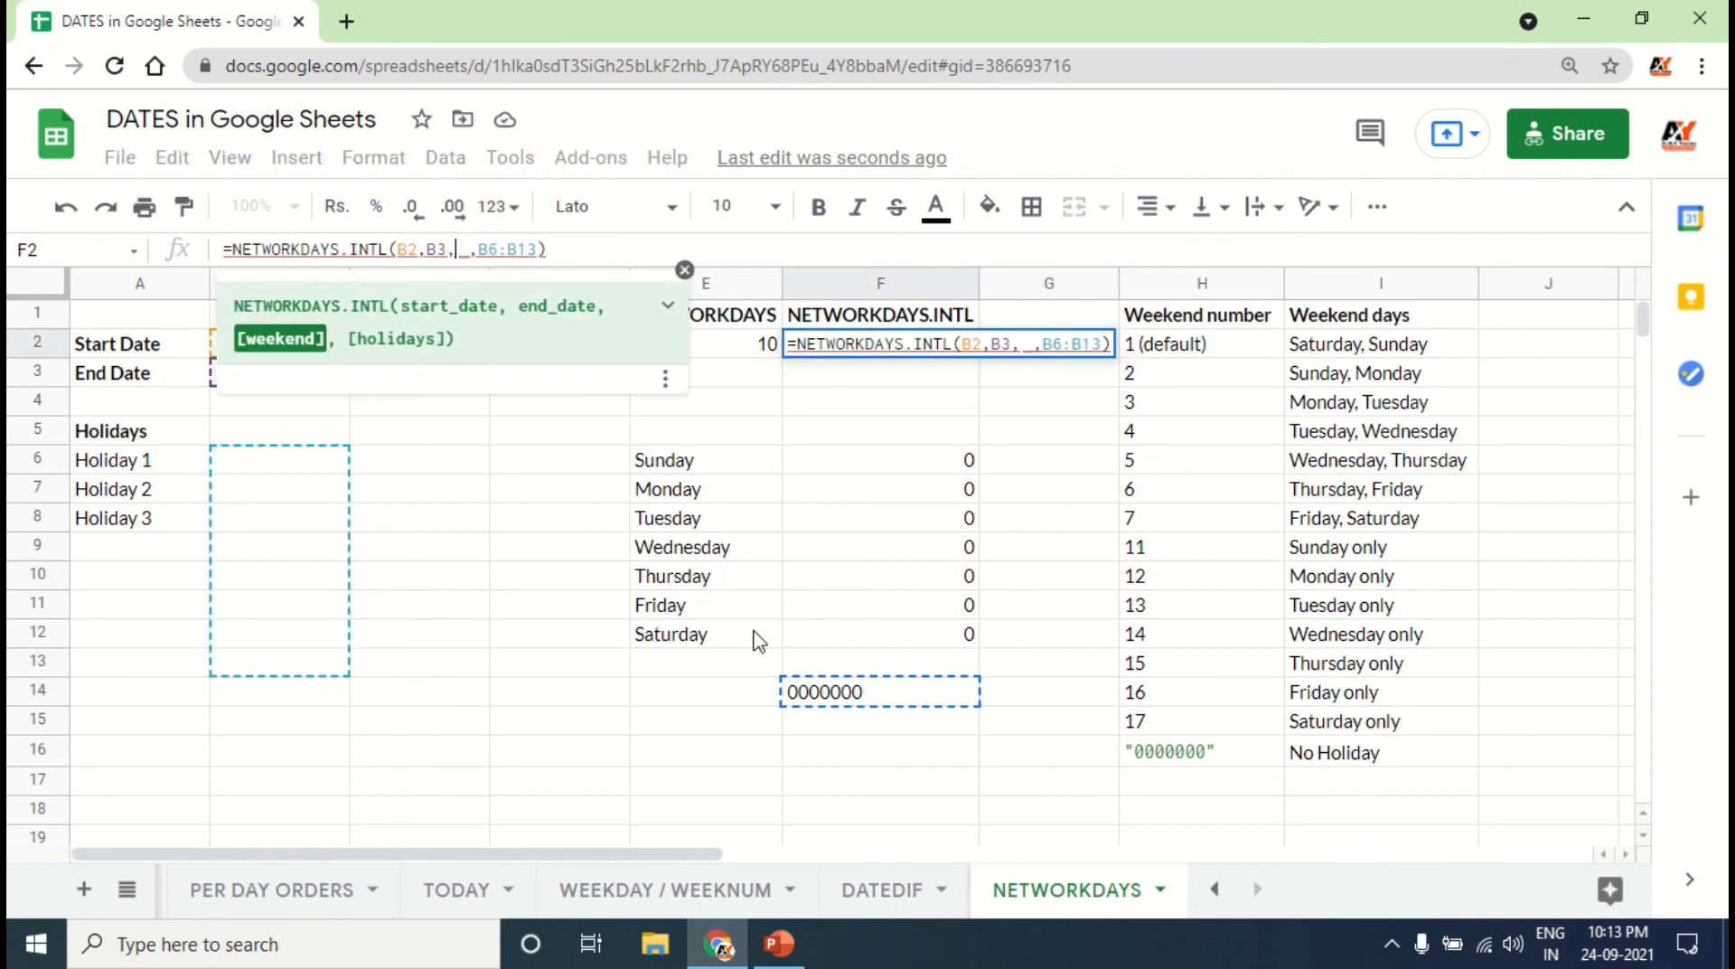
left_click(839, 696)
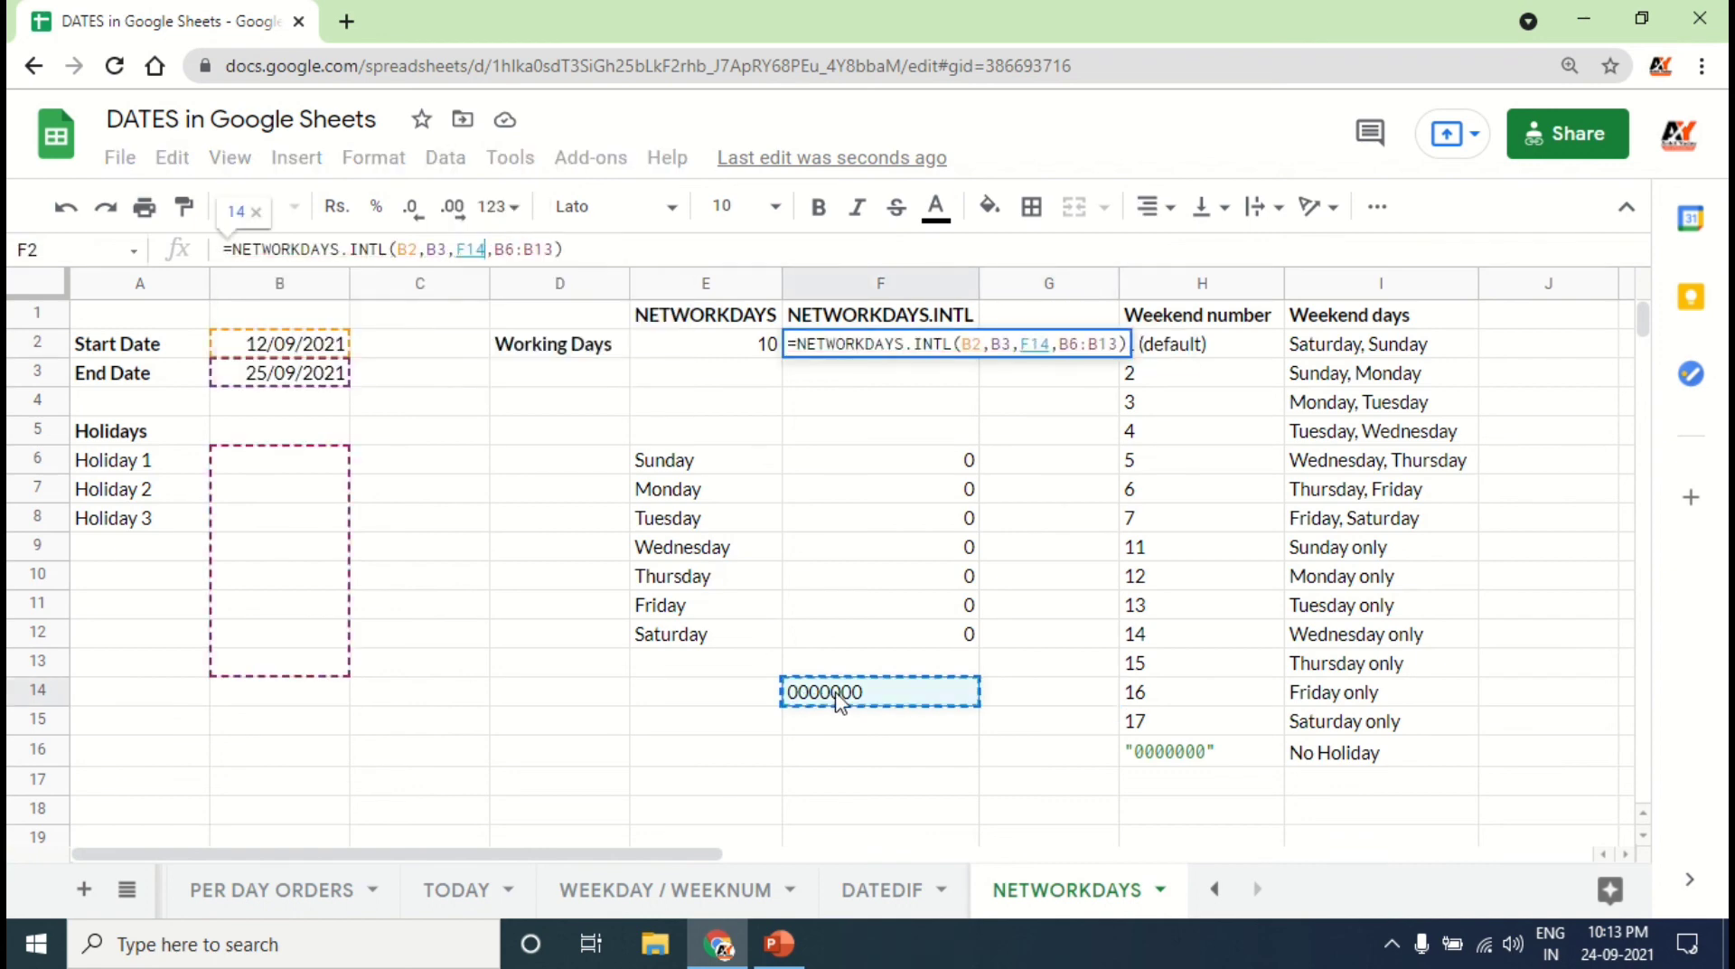
left_click(610, 244)
key("Tab")
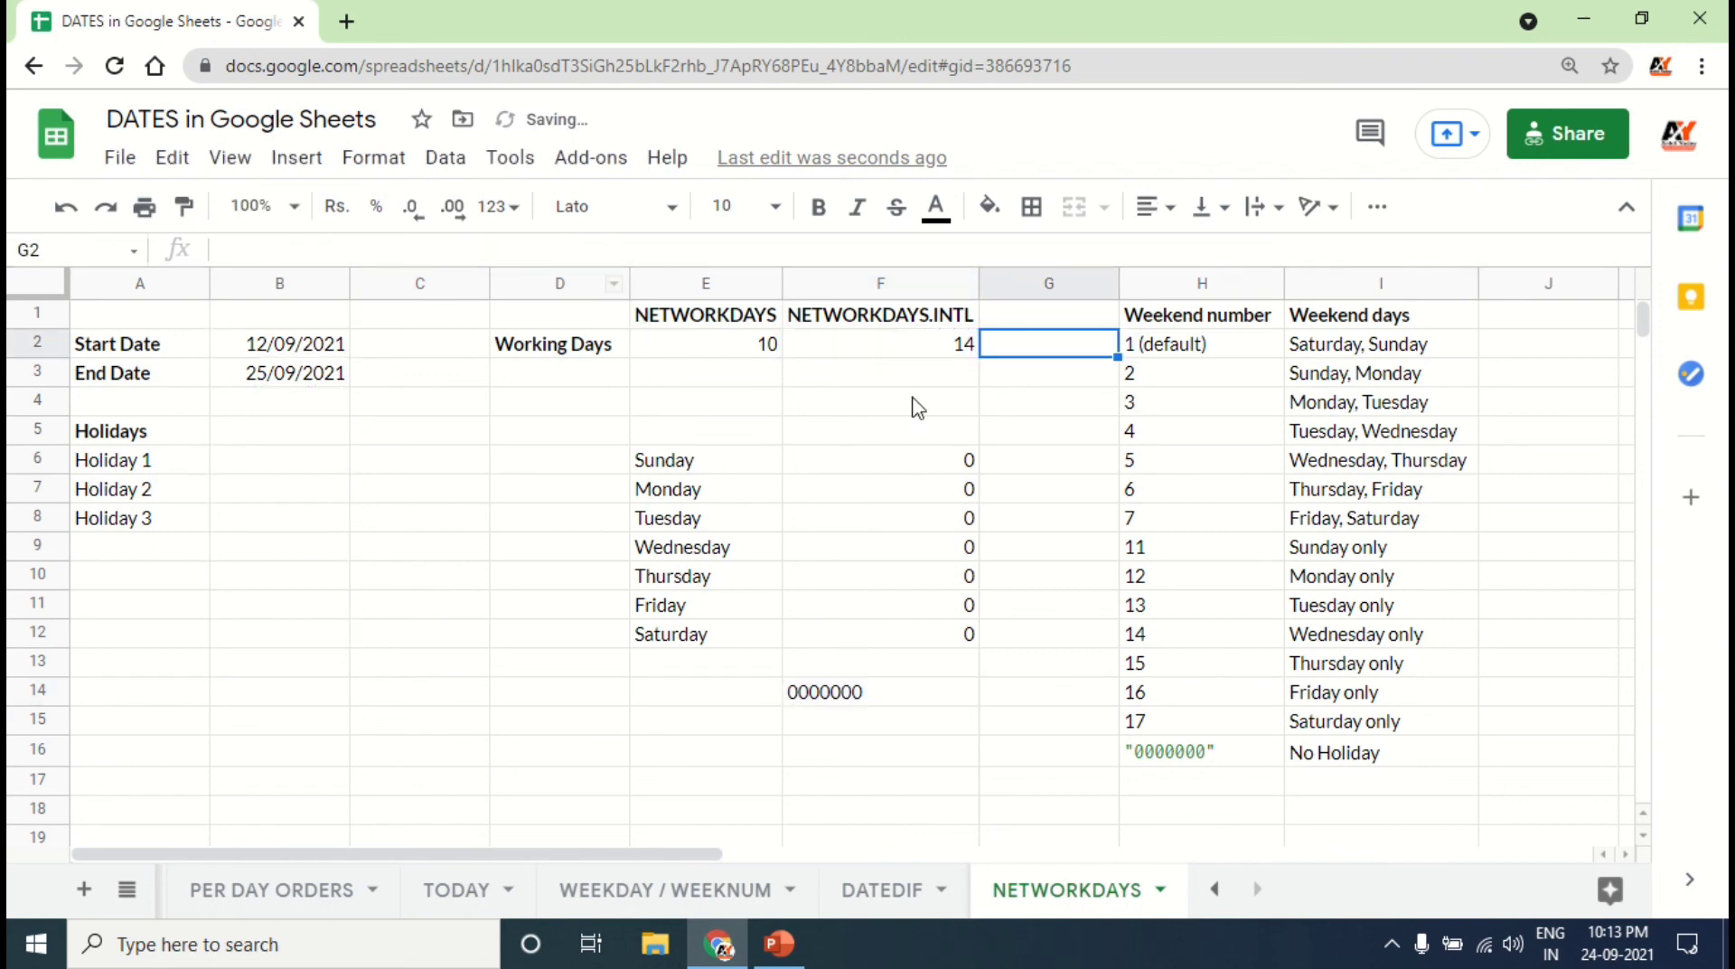
left_click(890, 701)
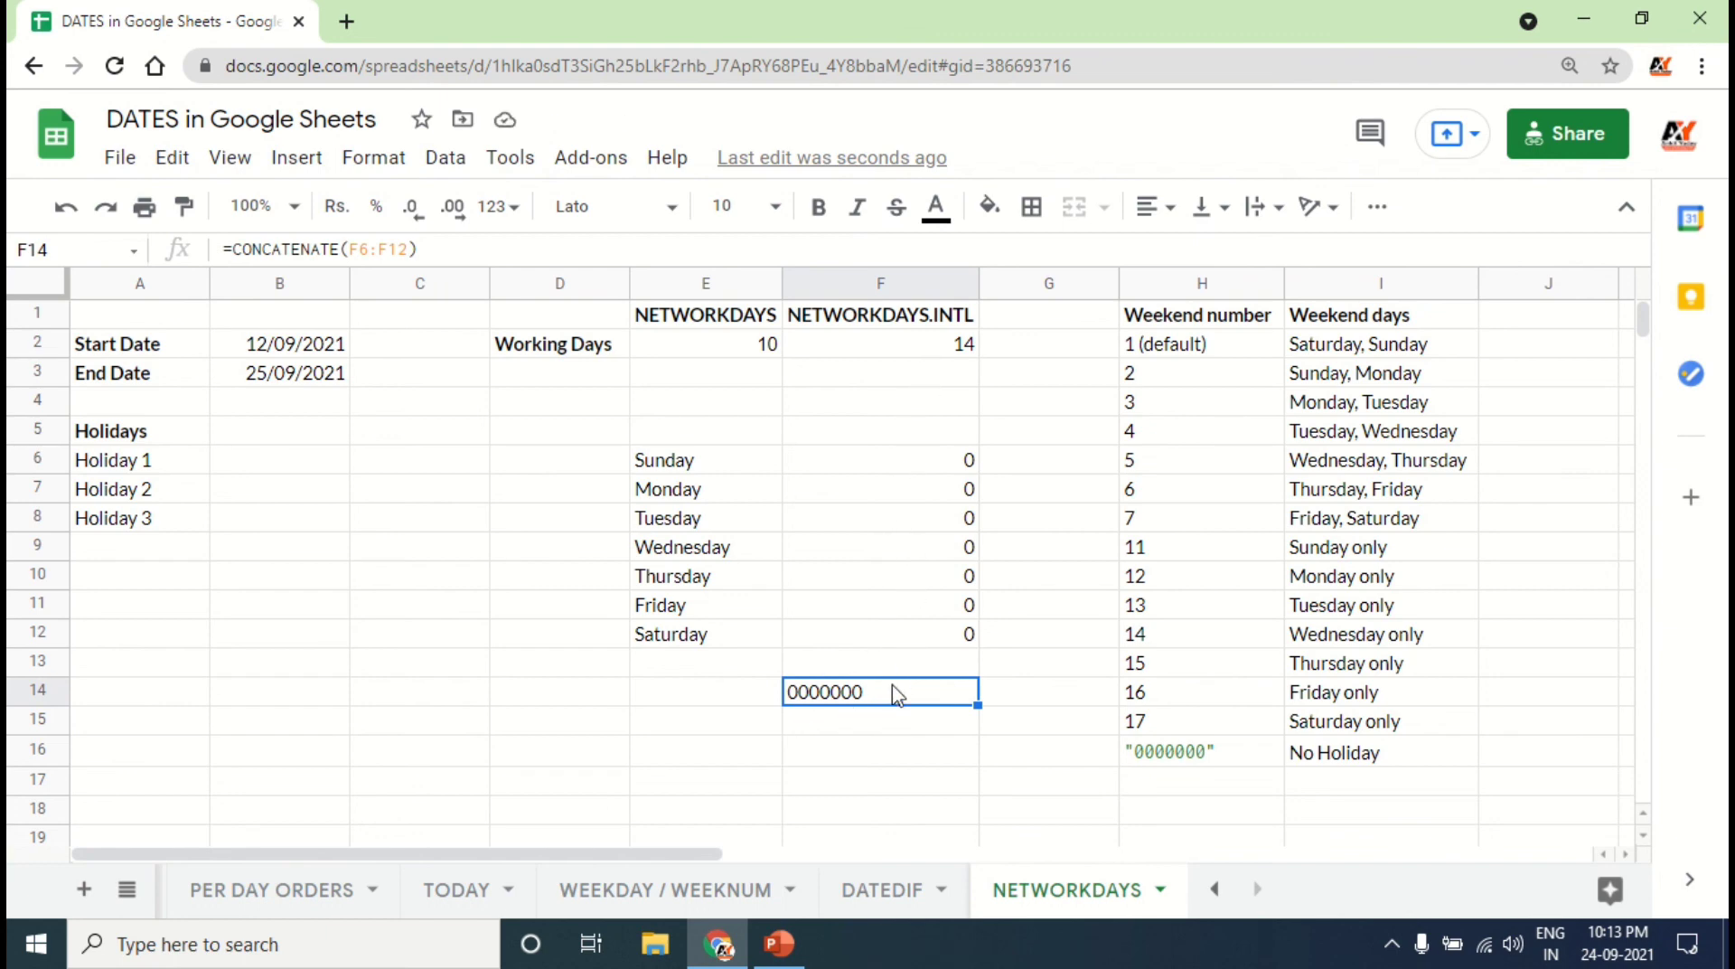
left_click(898, 500)
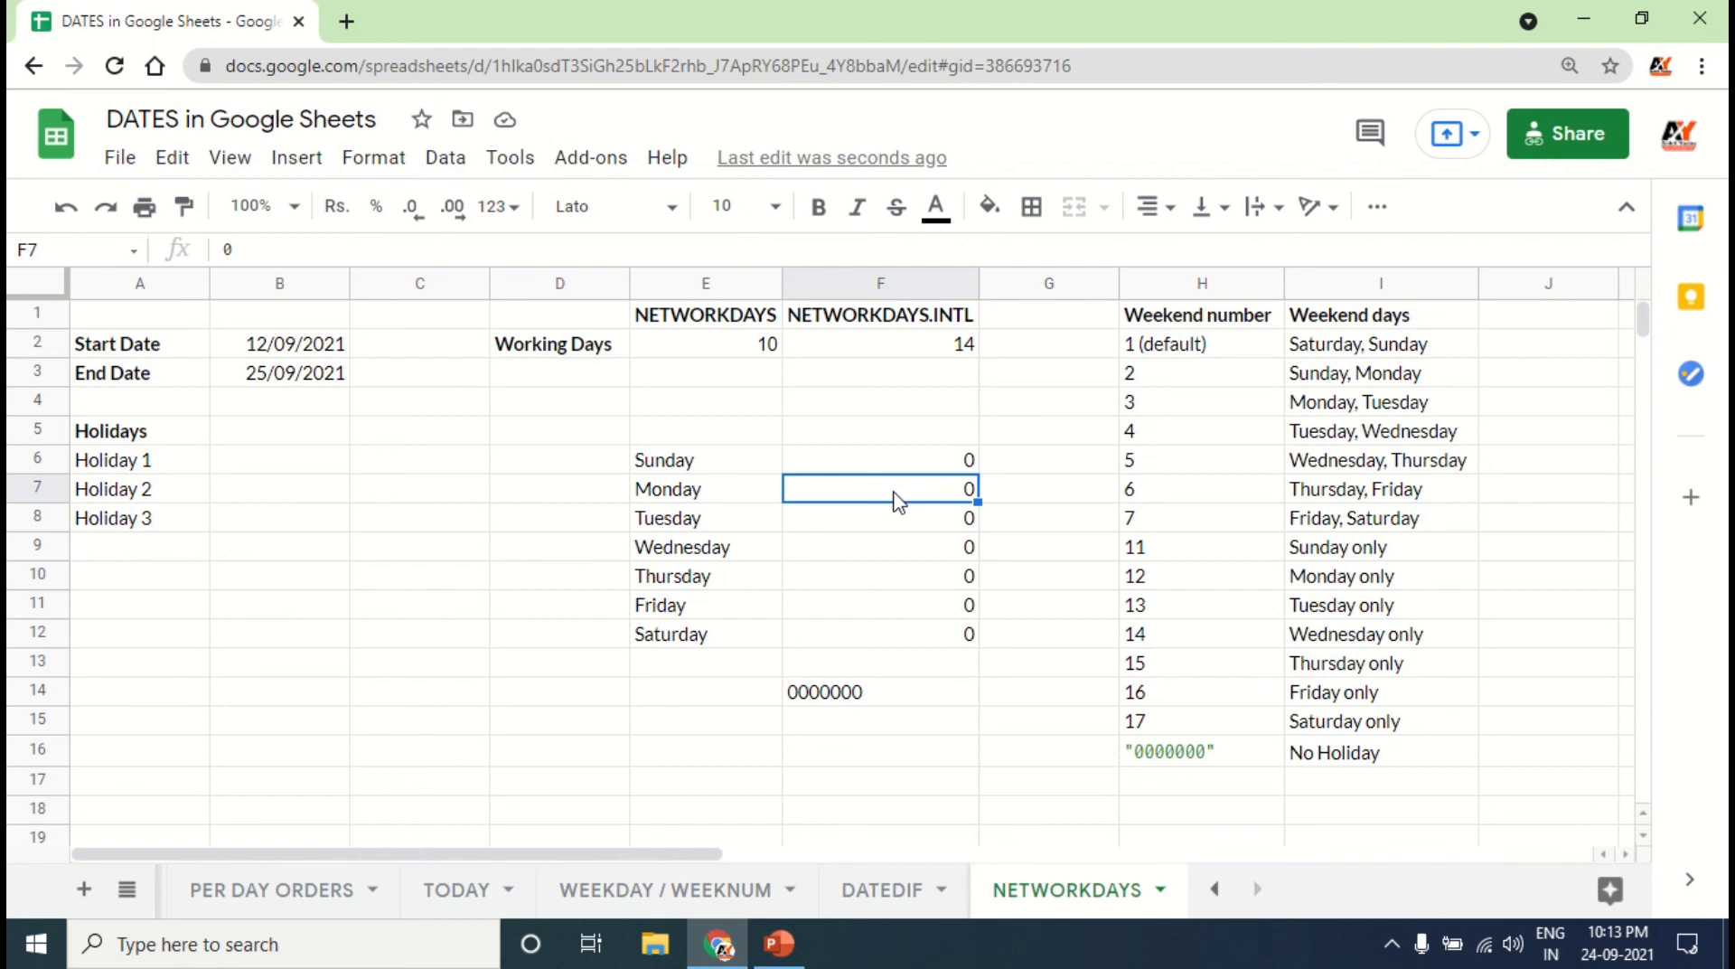
Step: Enter 1 beside Monday, Wednesday and Friday in F7, F9 and F11 to mark them as weekend days
type("1")
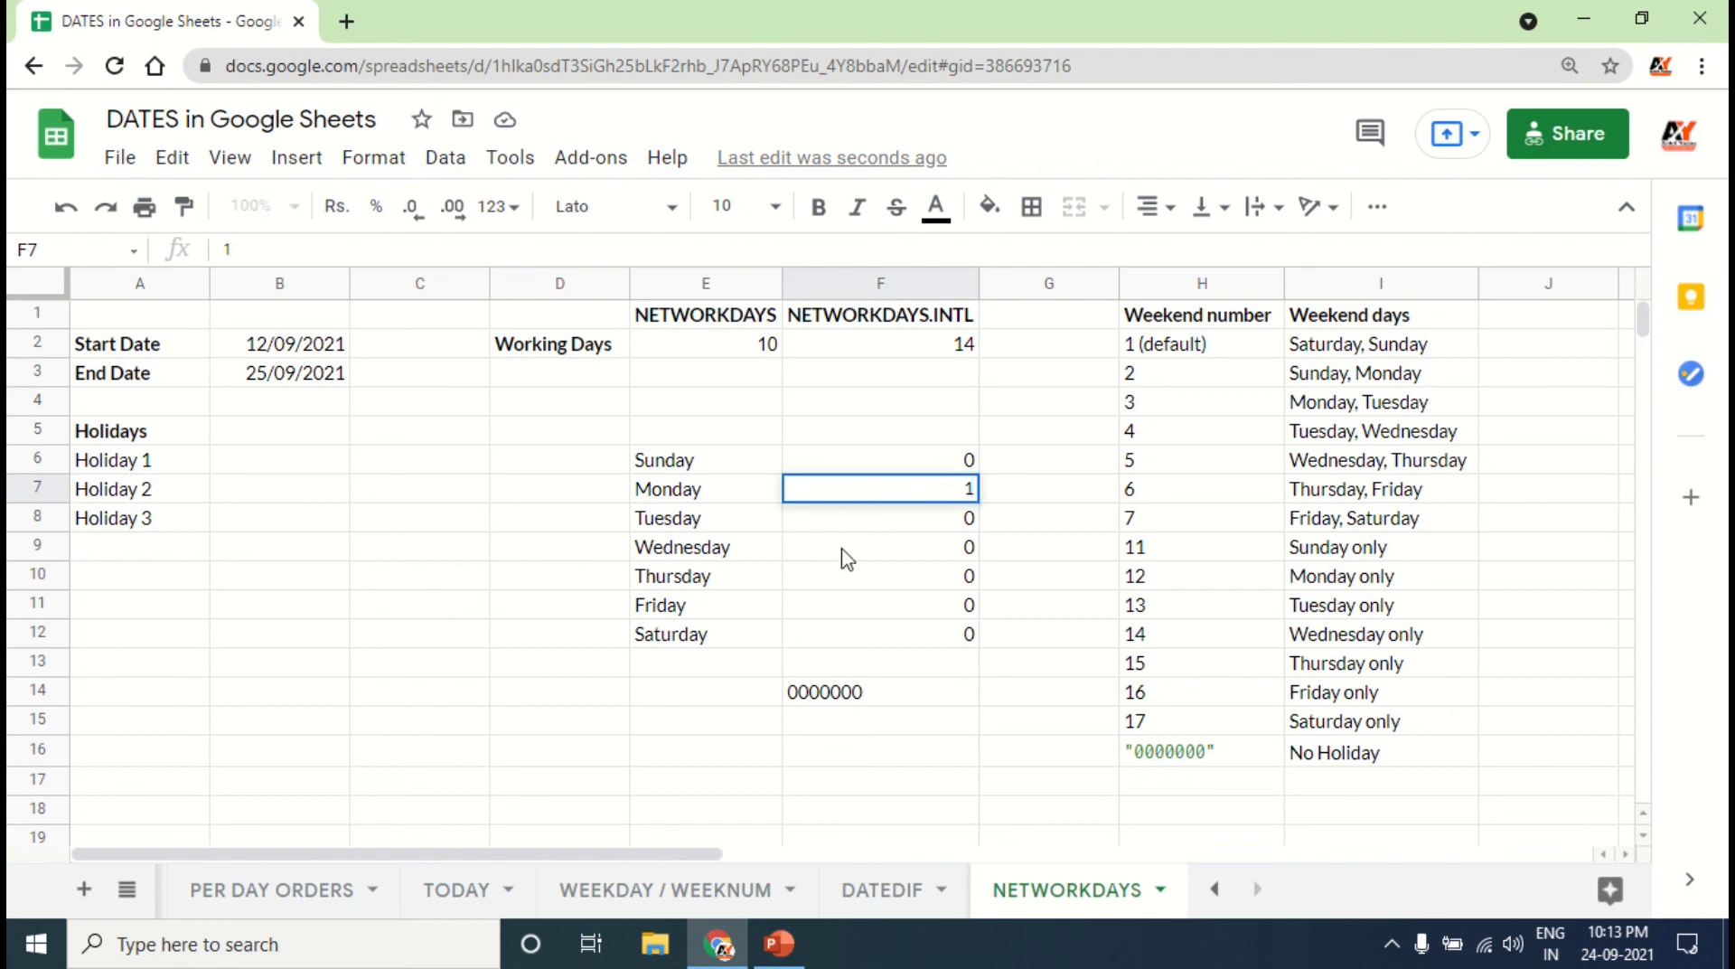
left_click(847, 556)
type("1")
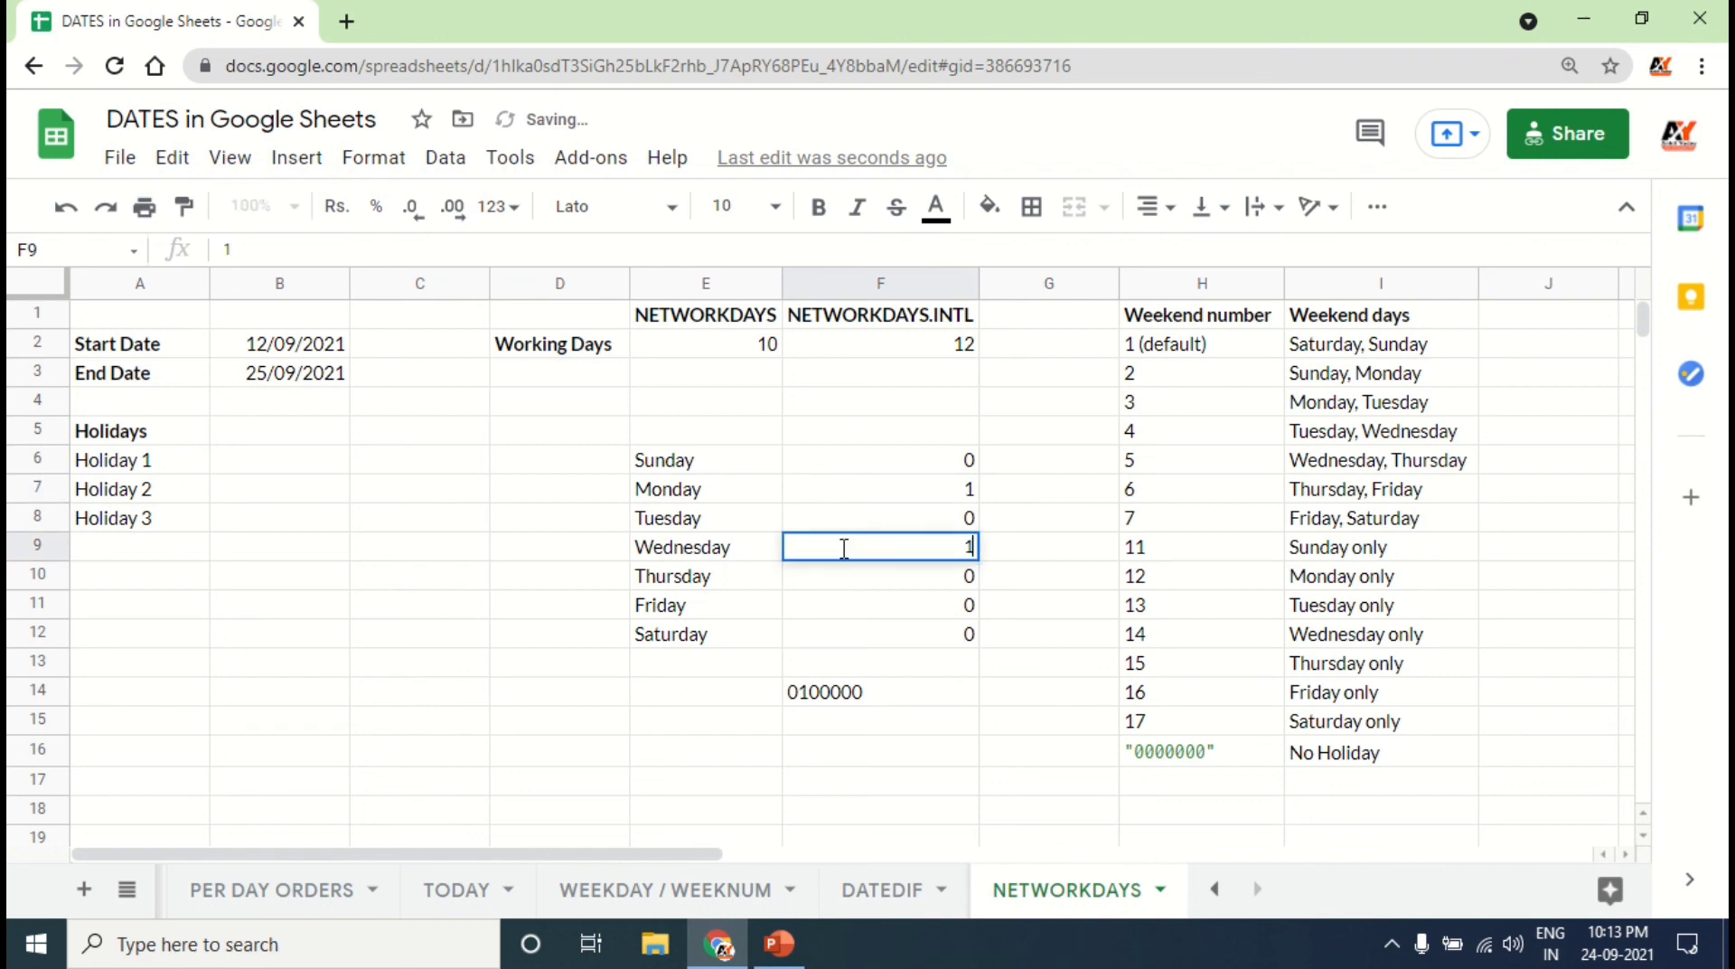
left_click(844, 612)
type("1")
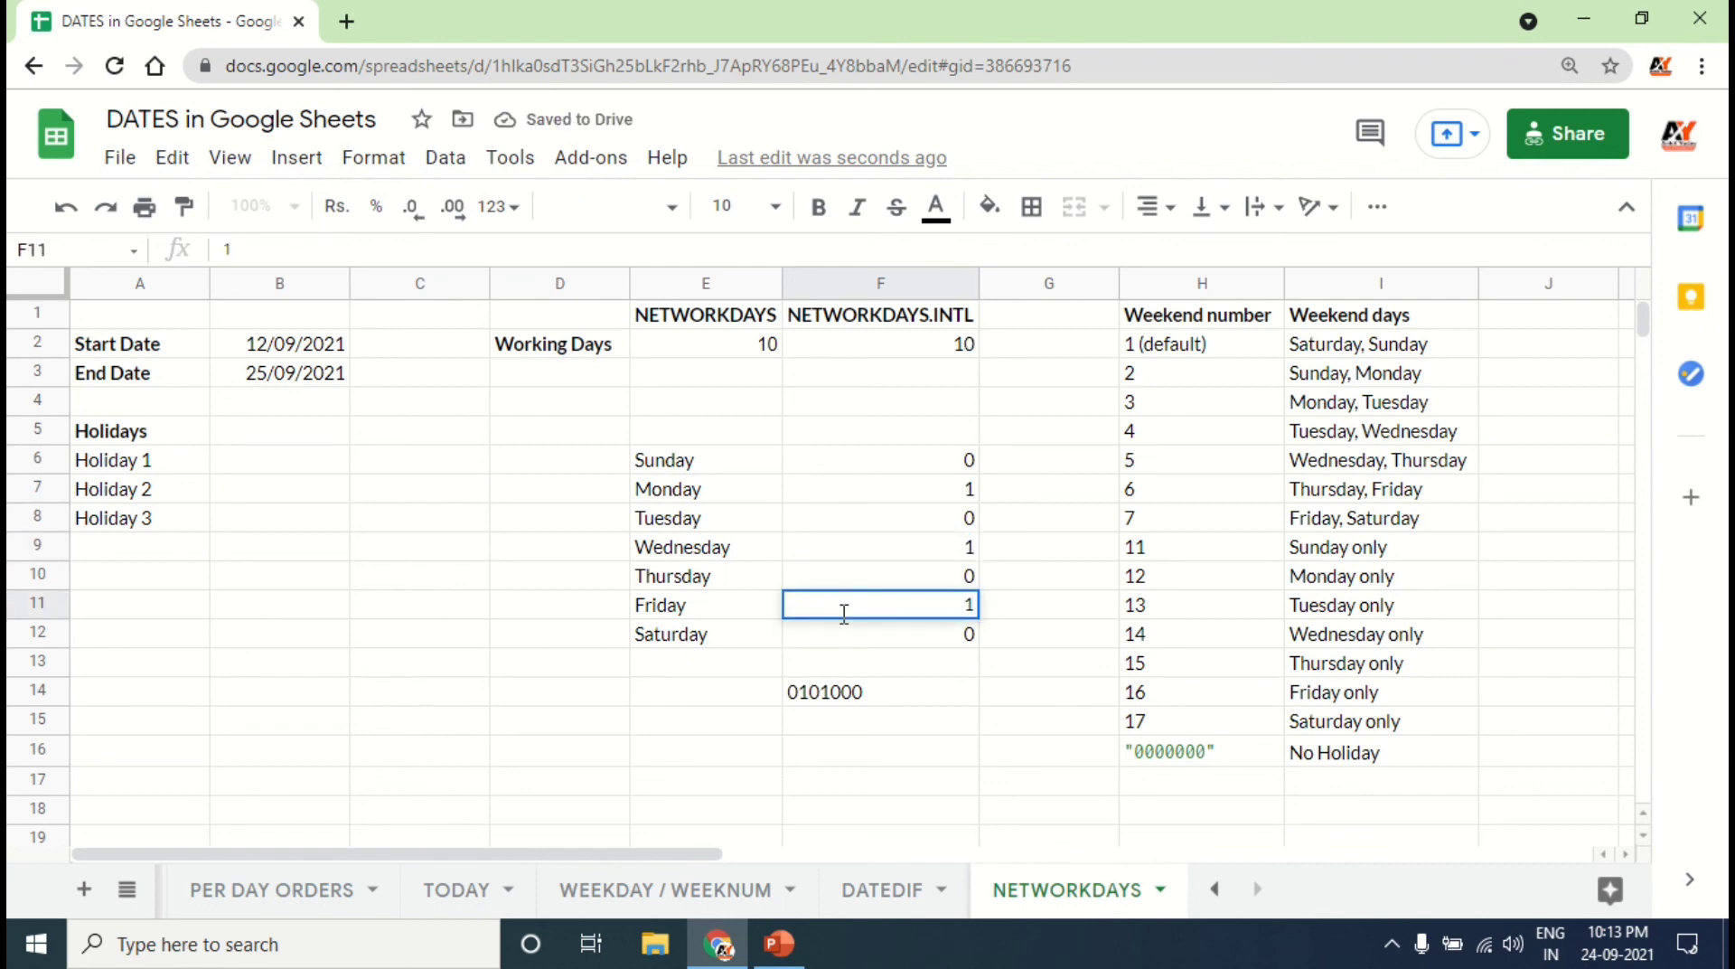
key("Tab")
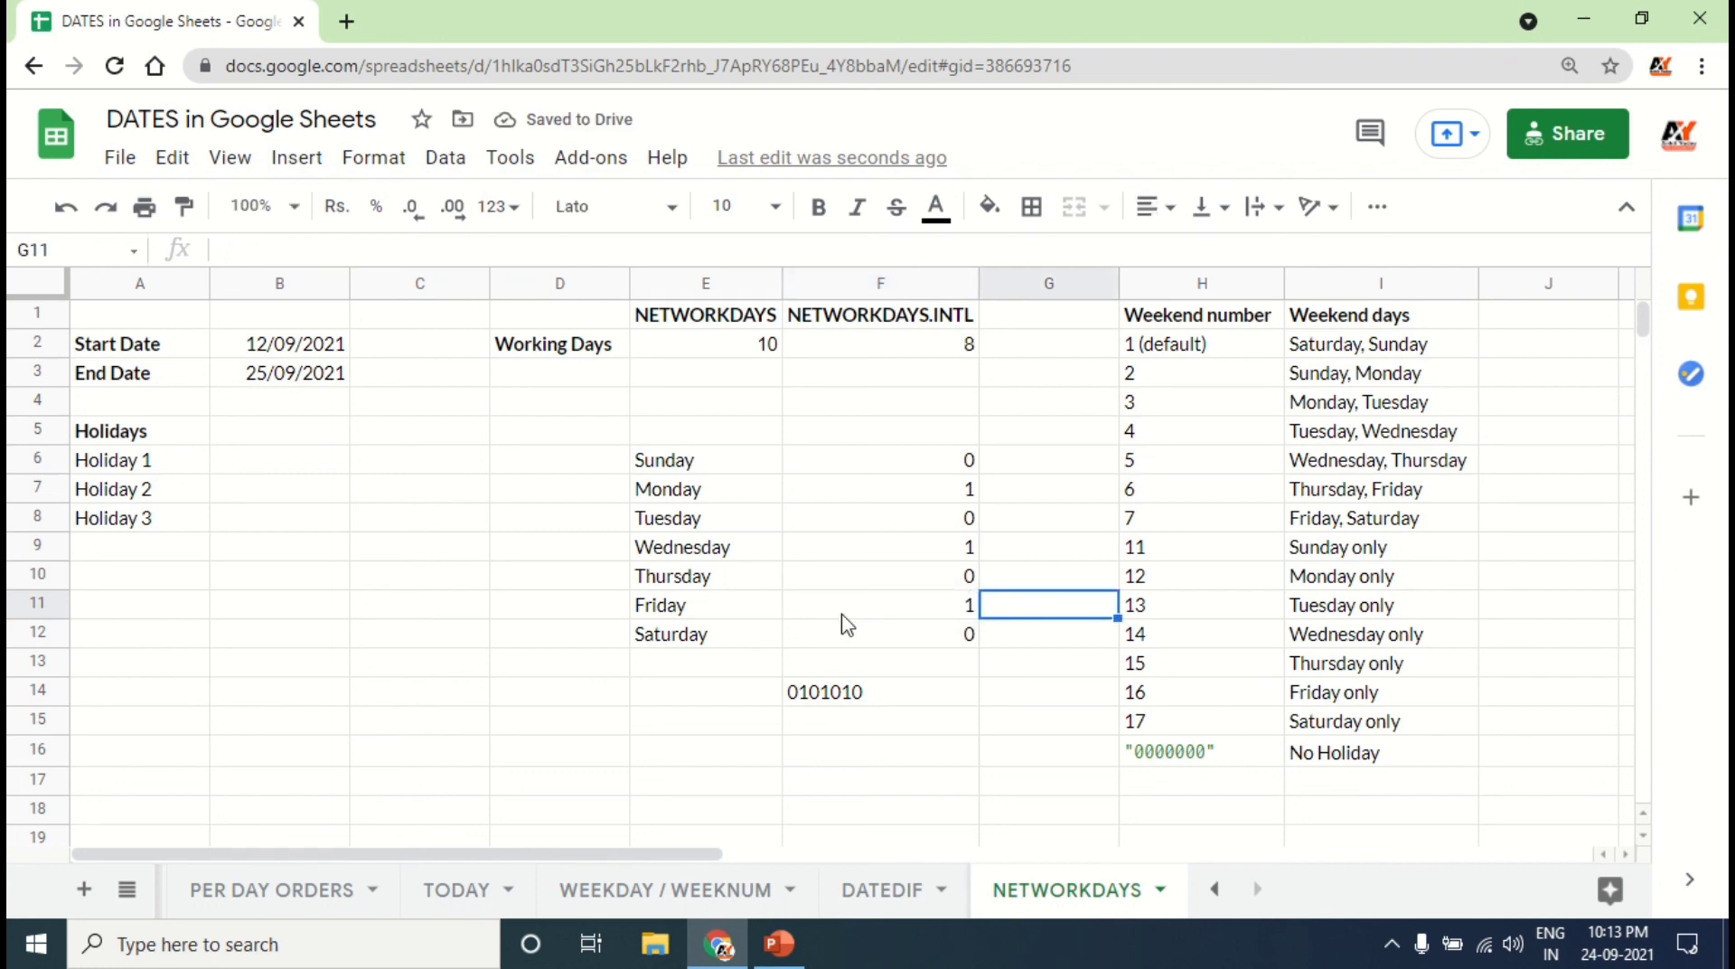
Step: Examine how the marked weekdays feed the weekend string in F14 and the NETWORKDAYS.INTL formula in F2
left_click(709, 497)
left_click(718, 551, "ctrl")
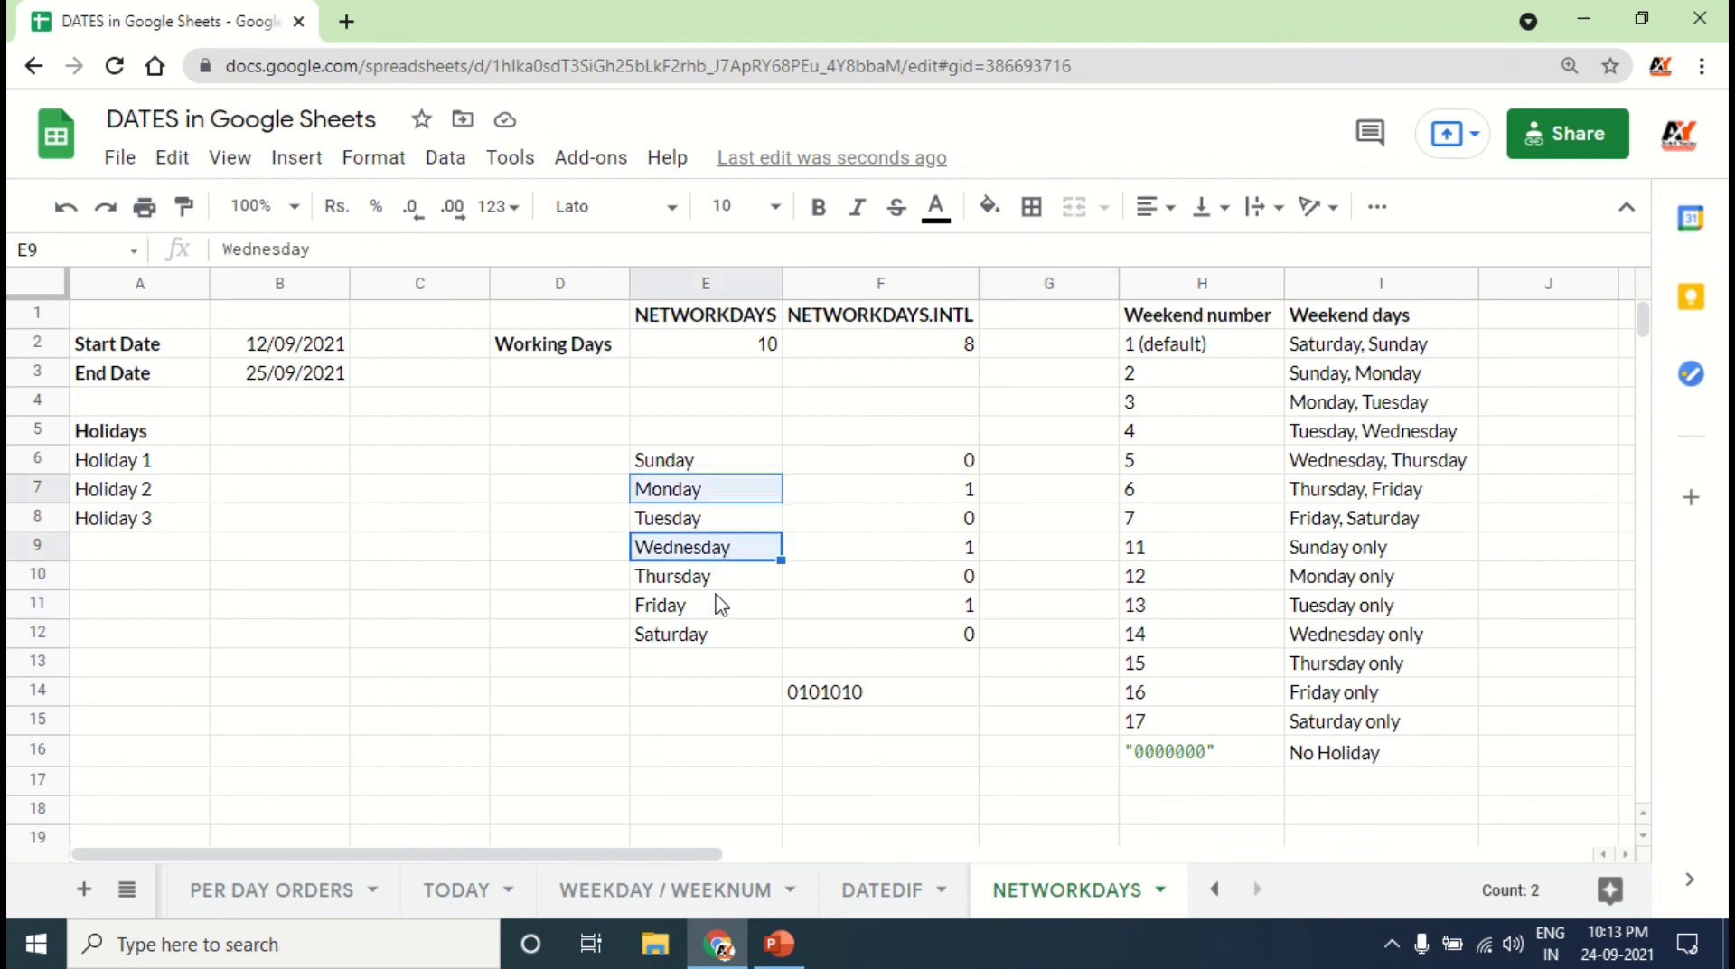
left_click(720, 606, "ctrl")
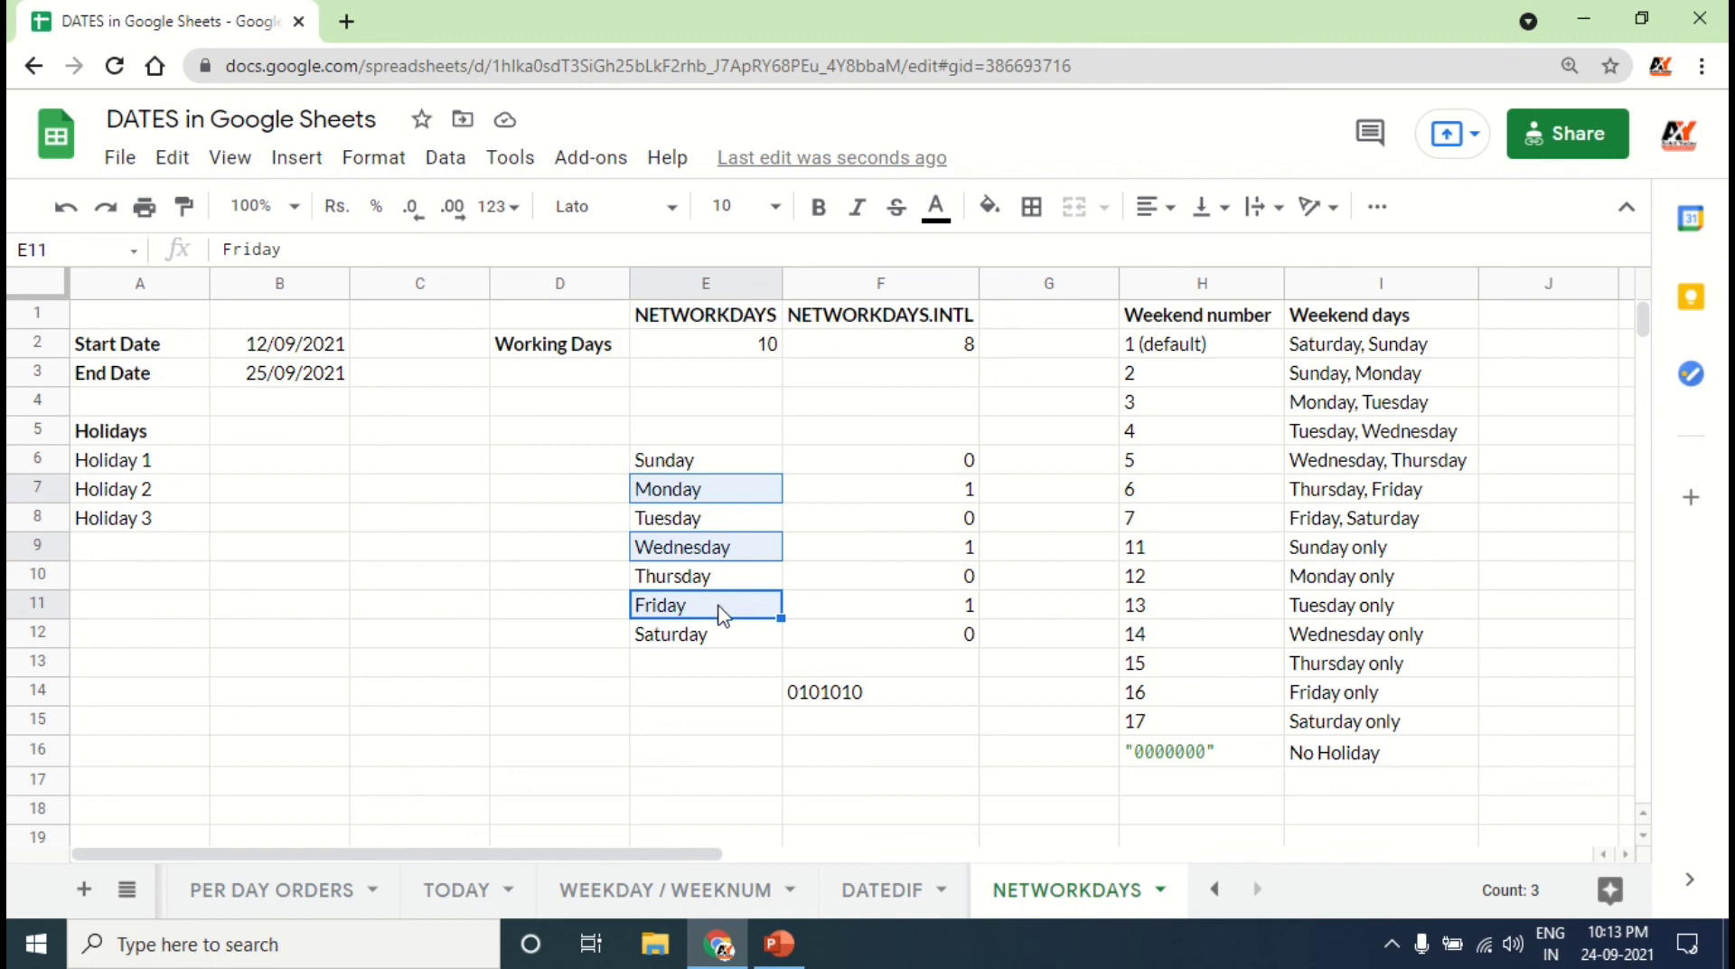
left_click(877, 694)
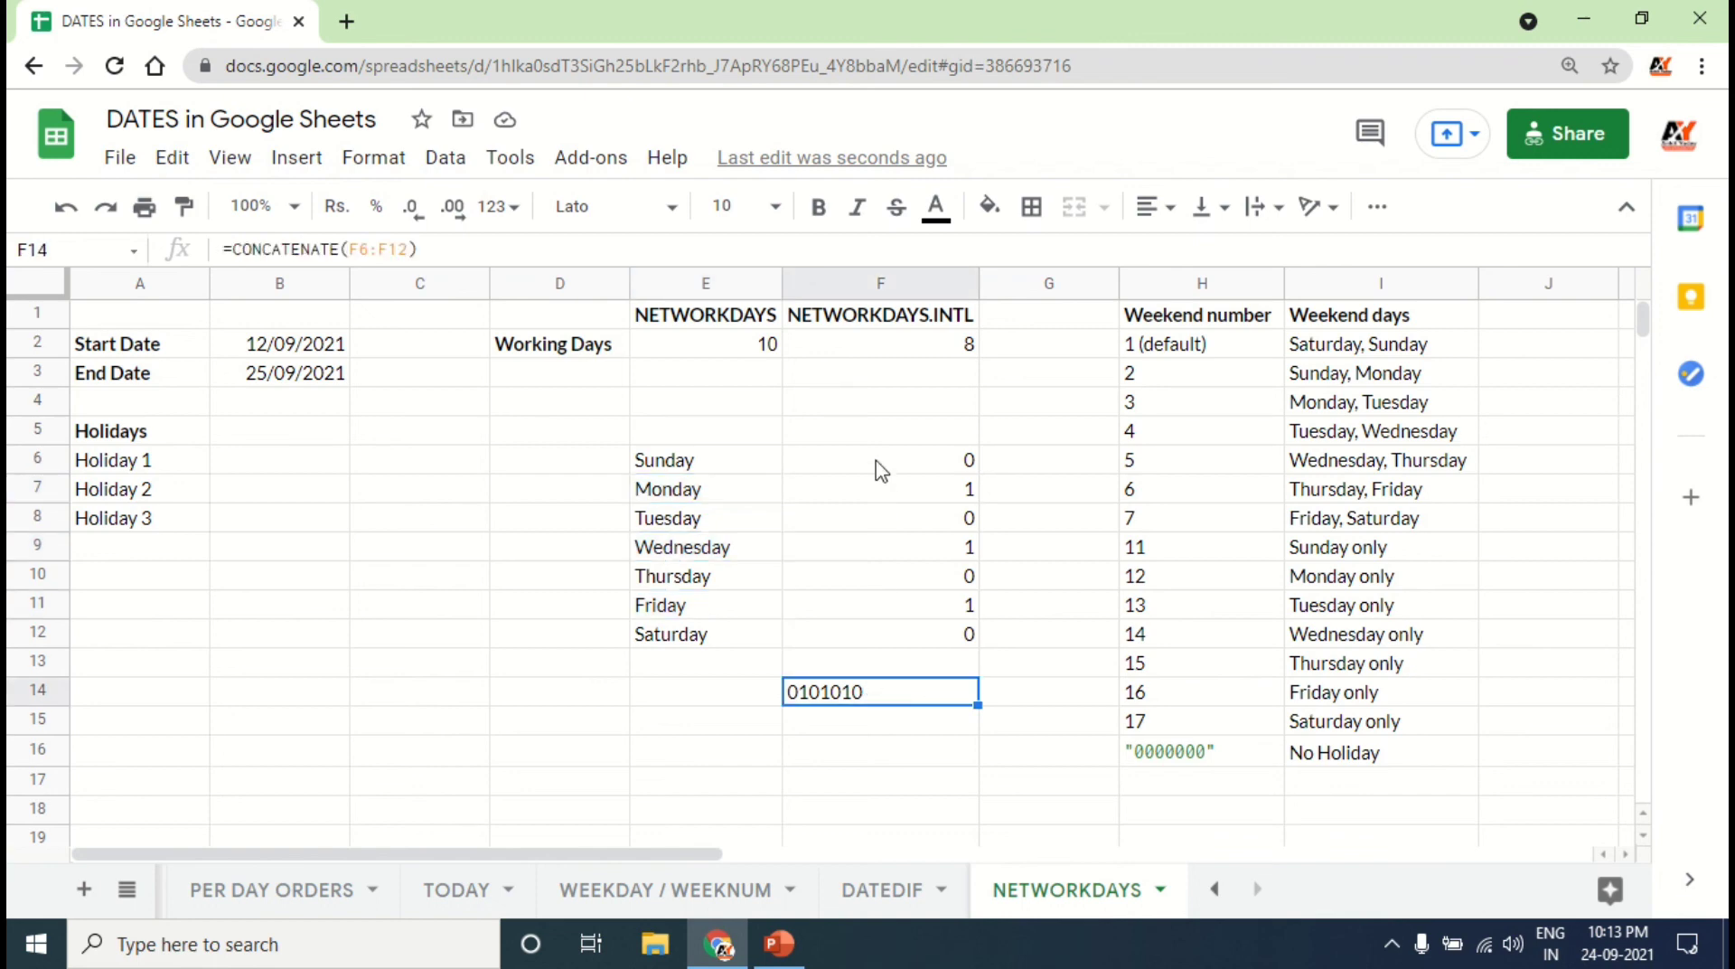
left_click(879, 347)
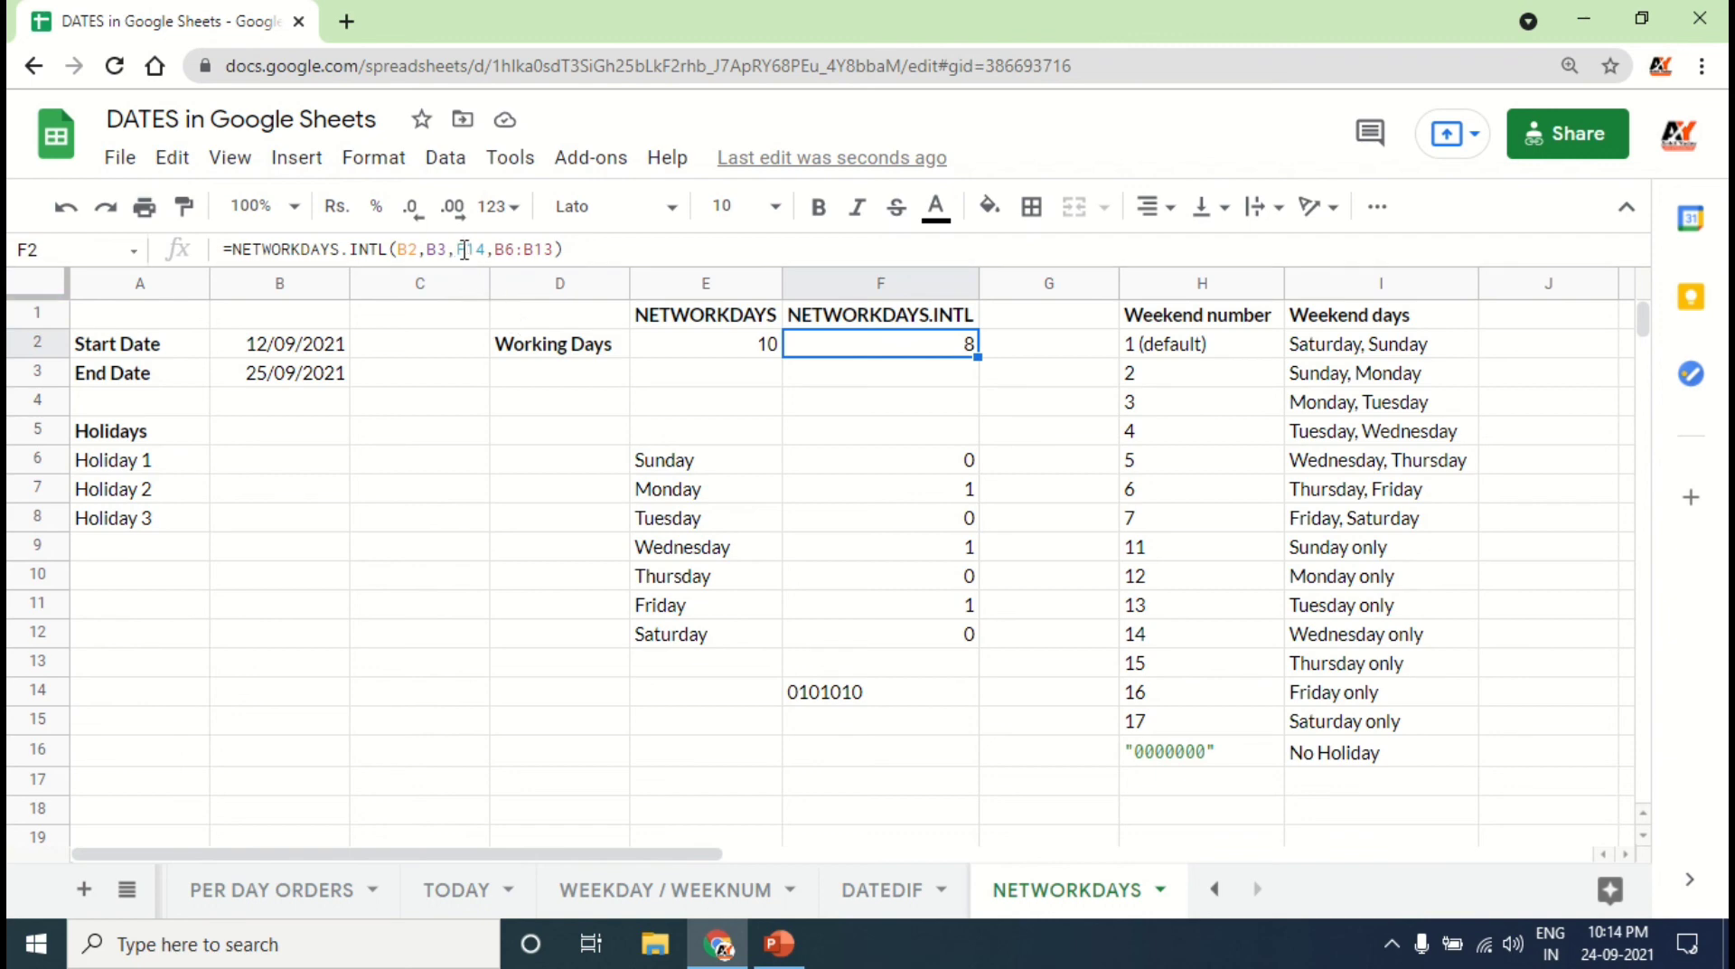
left_click(847, 697)
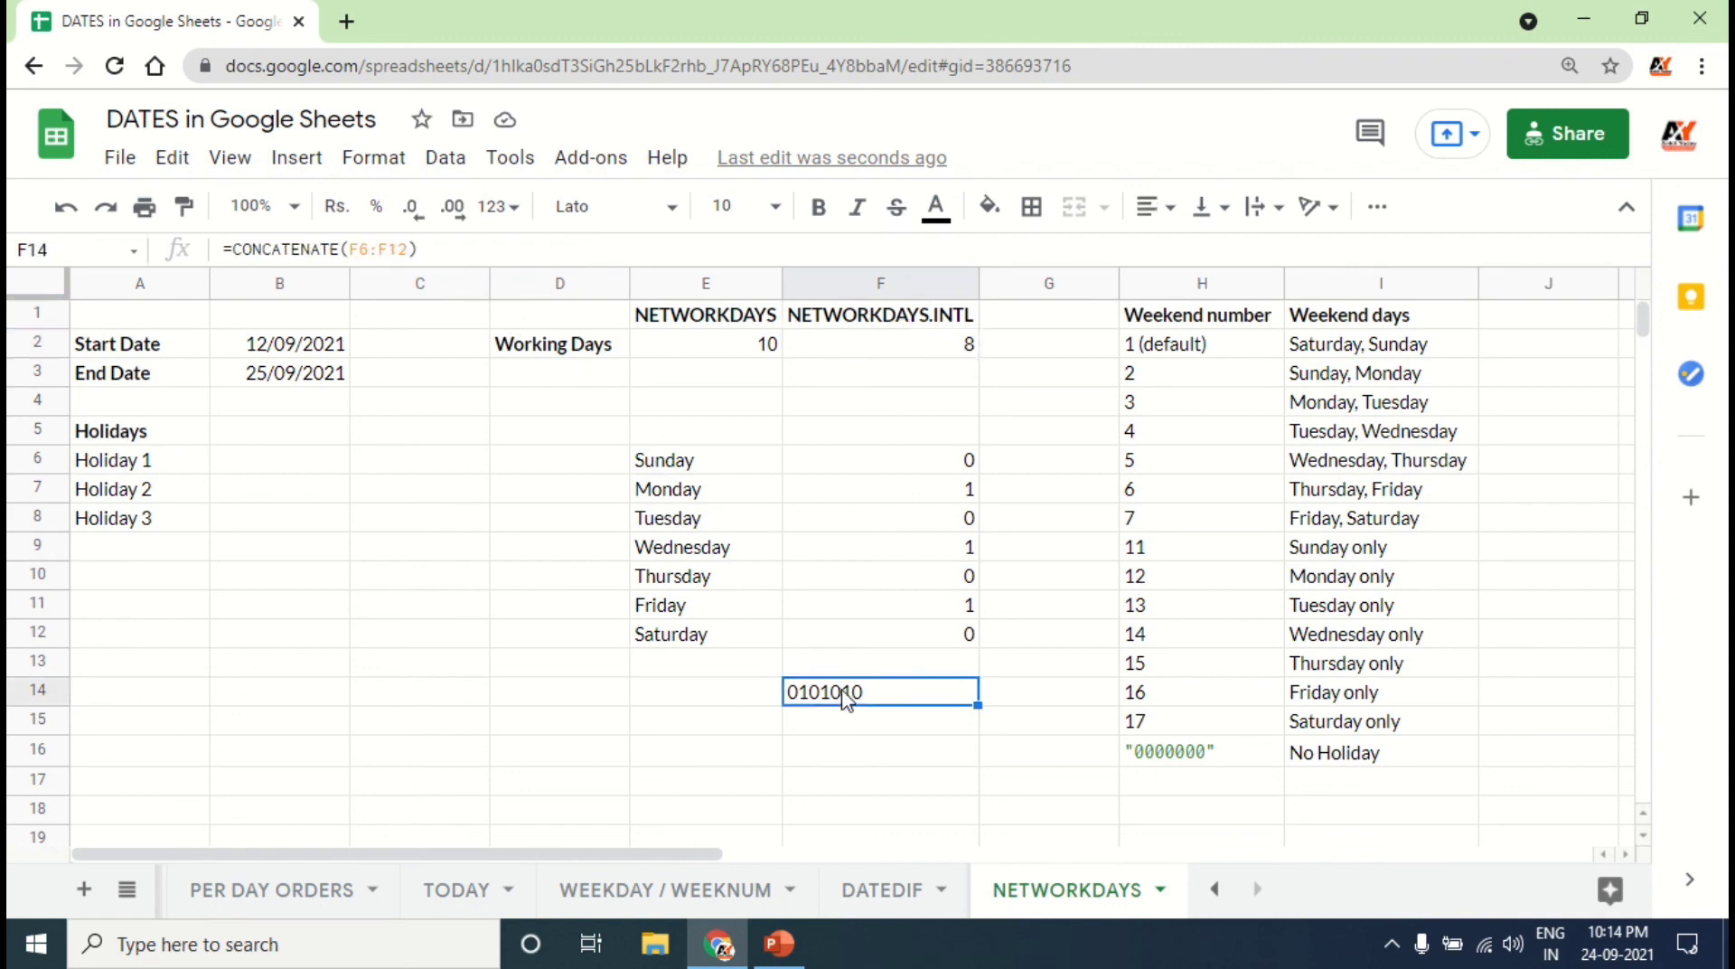
Step: Reset all weekday flags in F6:F12 to 0 by filling the Sunday value down to Saturday
left_click(899, 466)
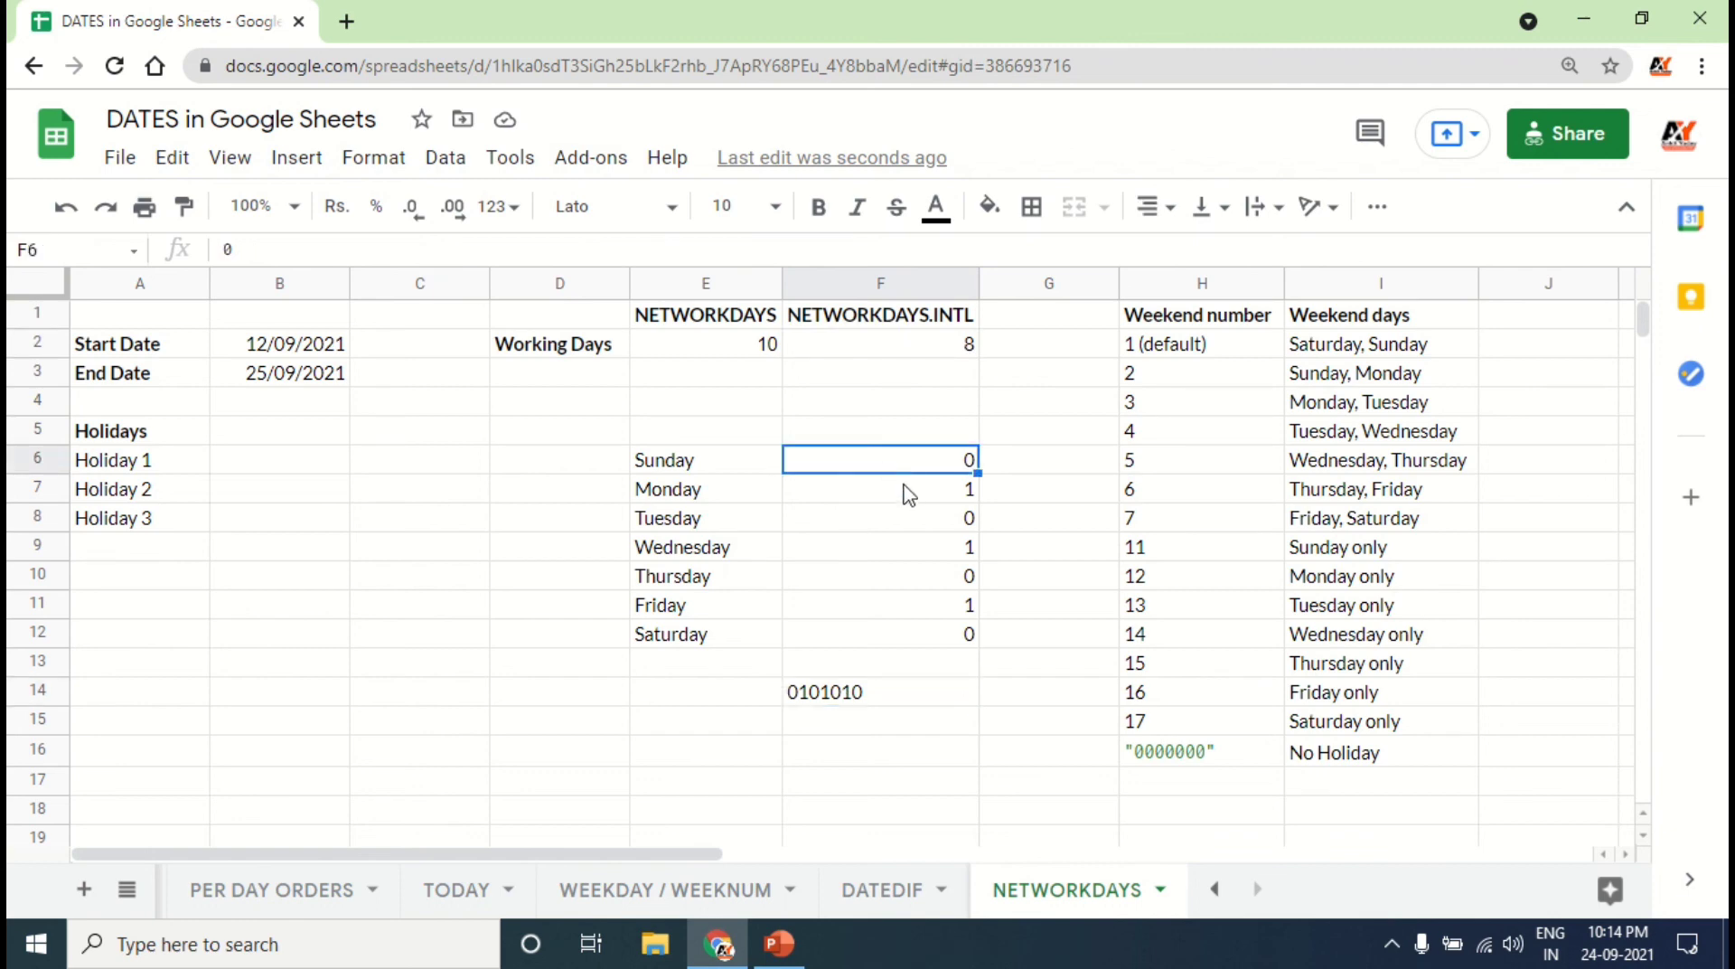
left_click(949, 637, "shift")
key("ctrl+d")
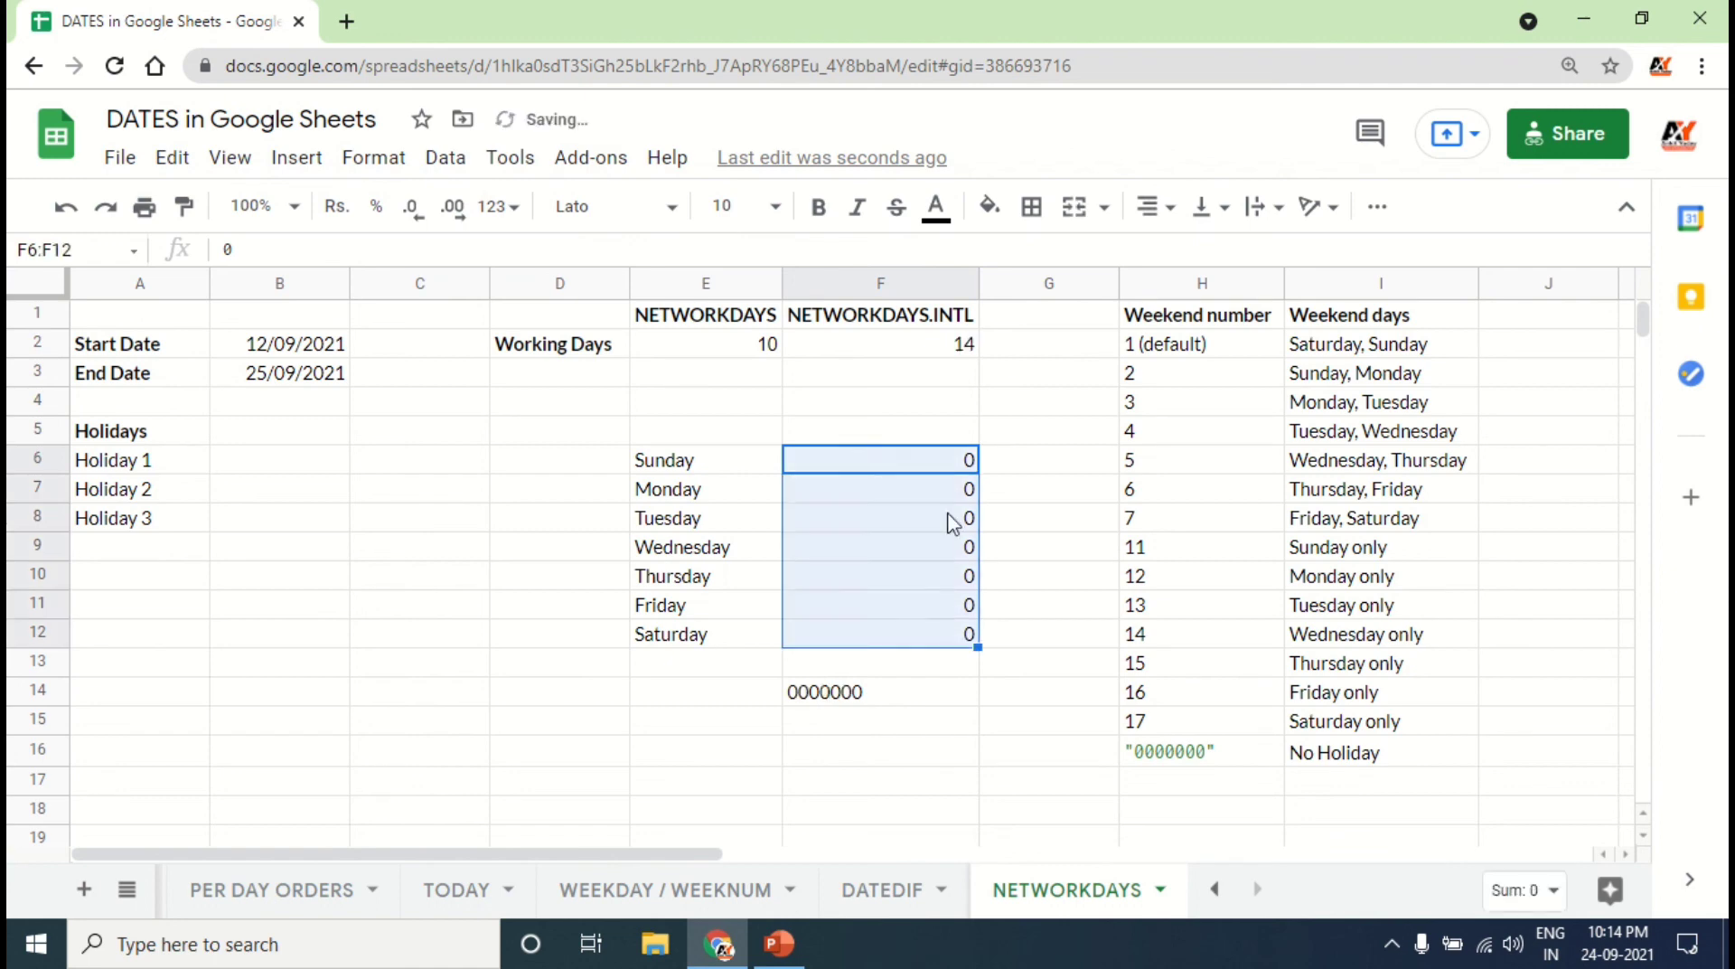
Step: Mark Sunday and Wednesday as weekend days by entering 1 in F6 and F9
left_click(949, 470)
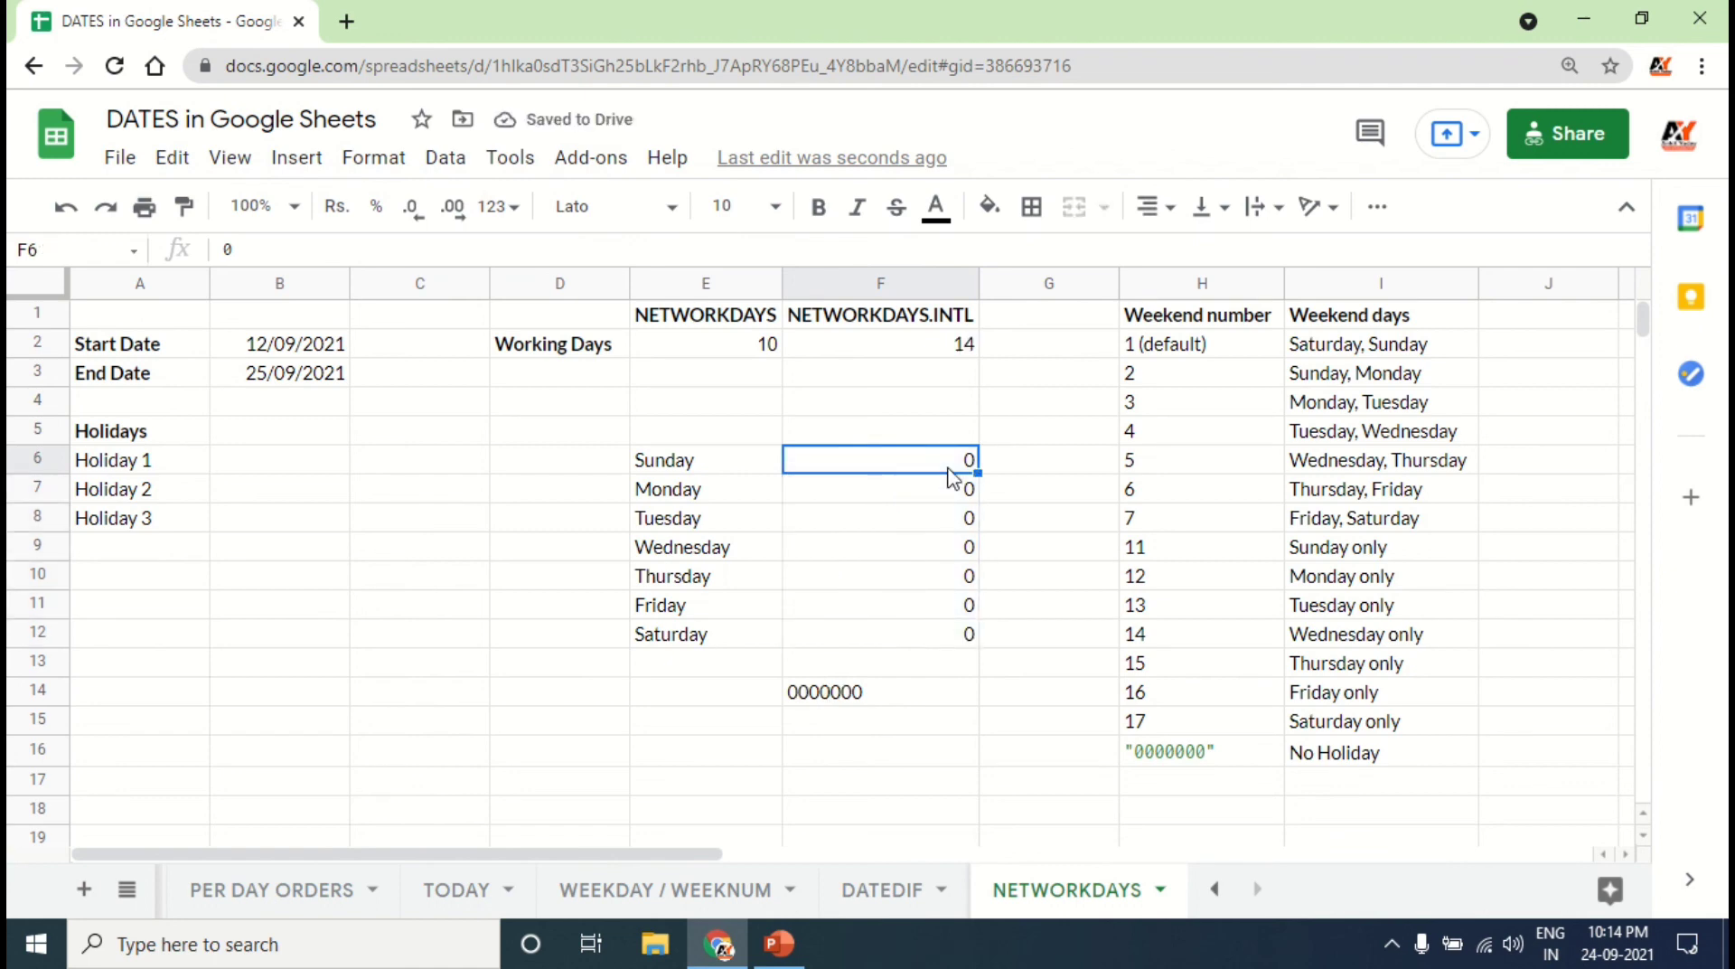
type("1")
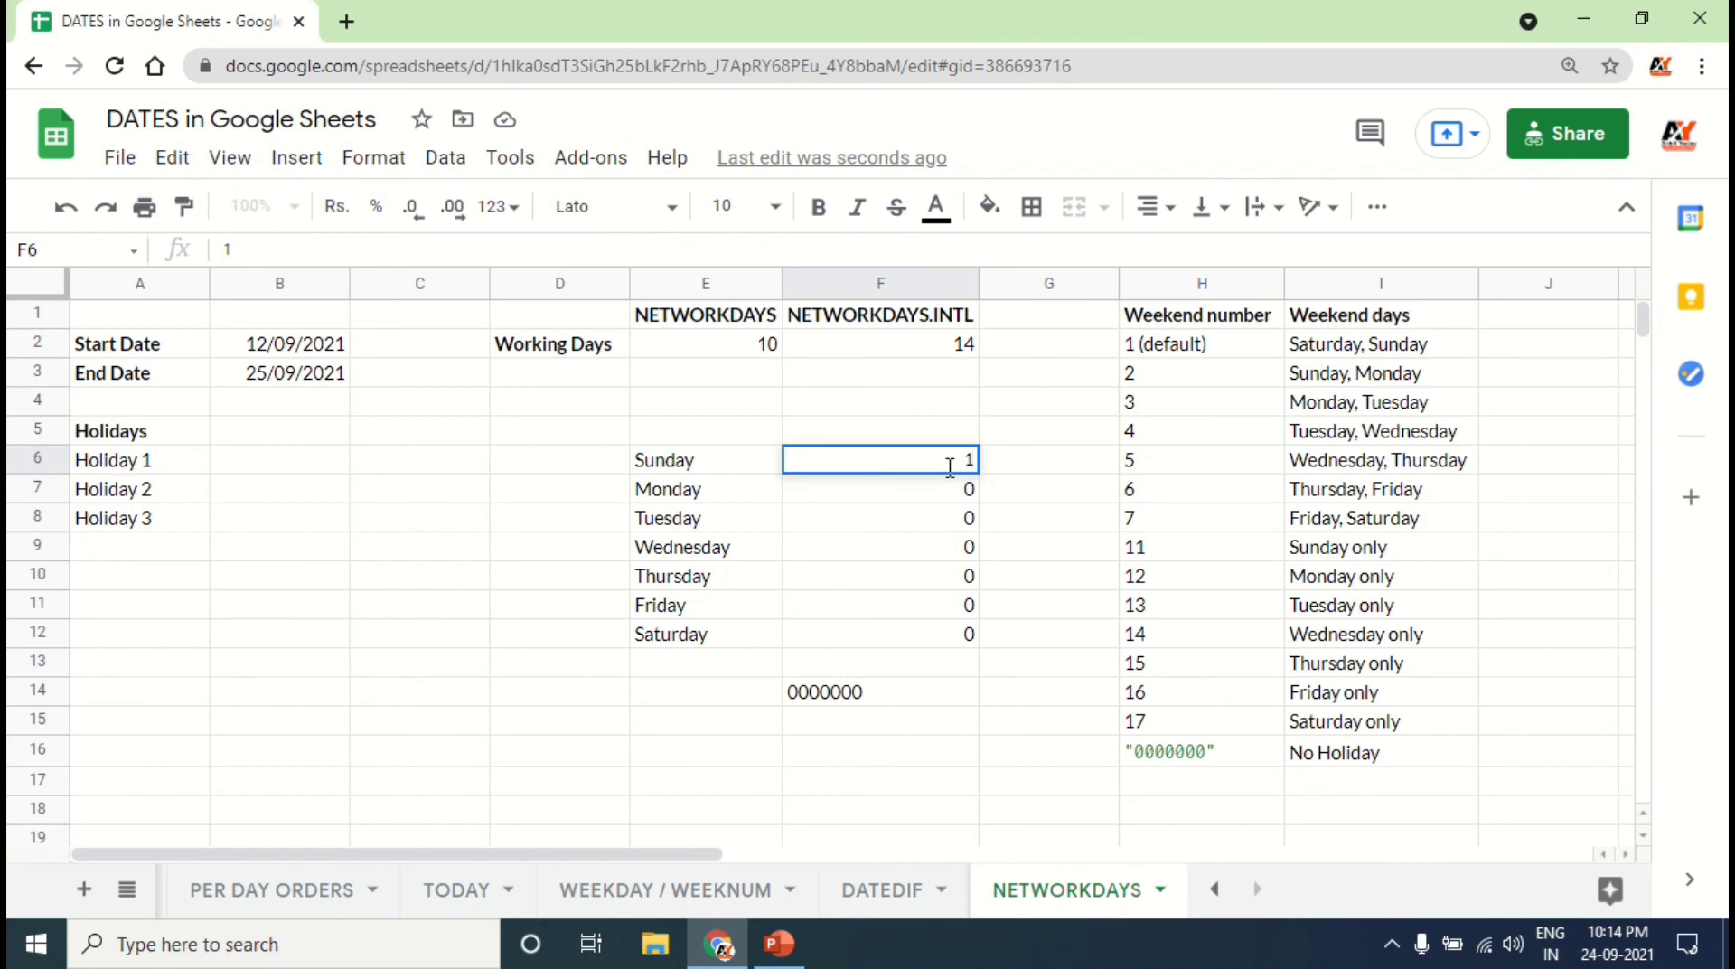
key("Return")
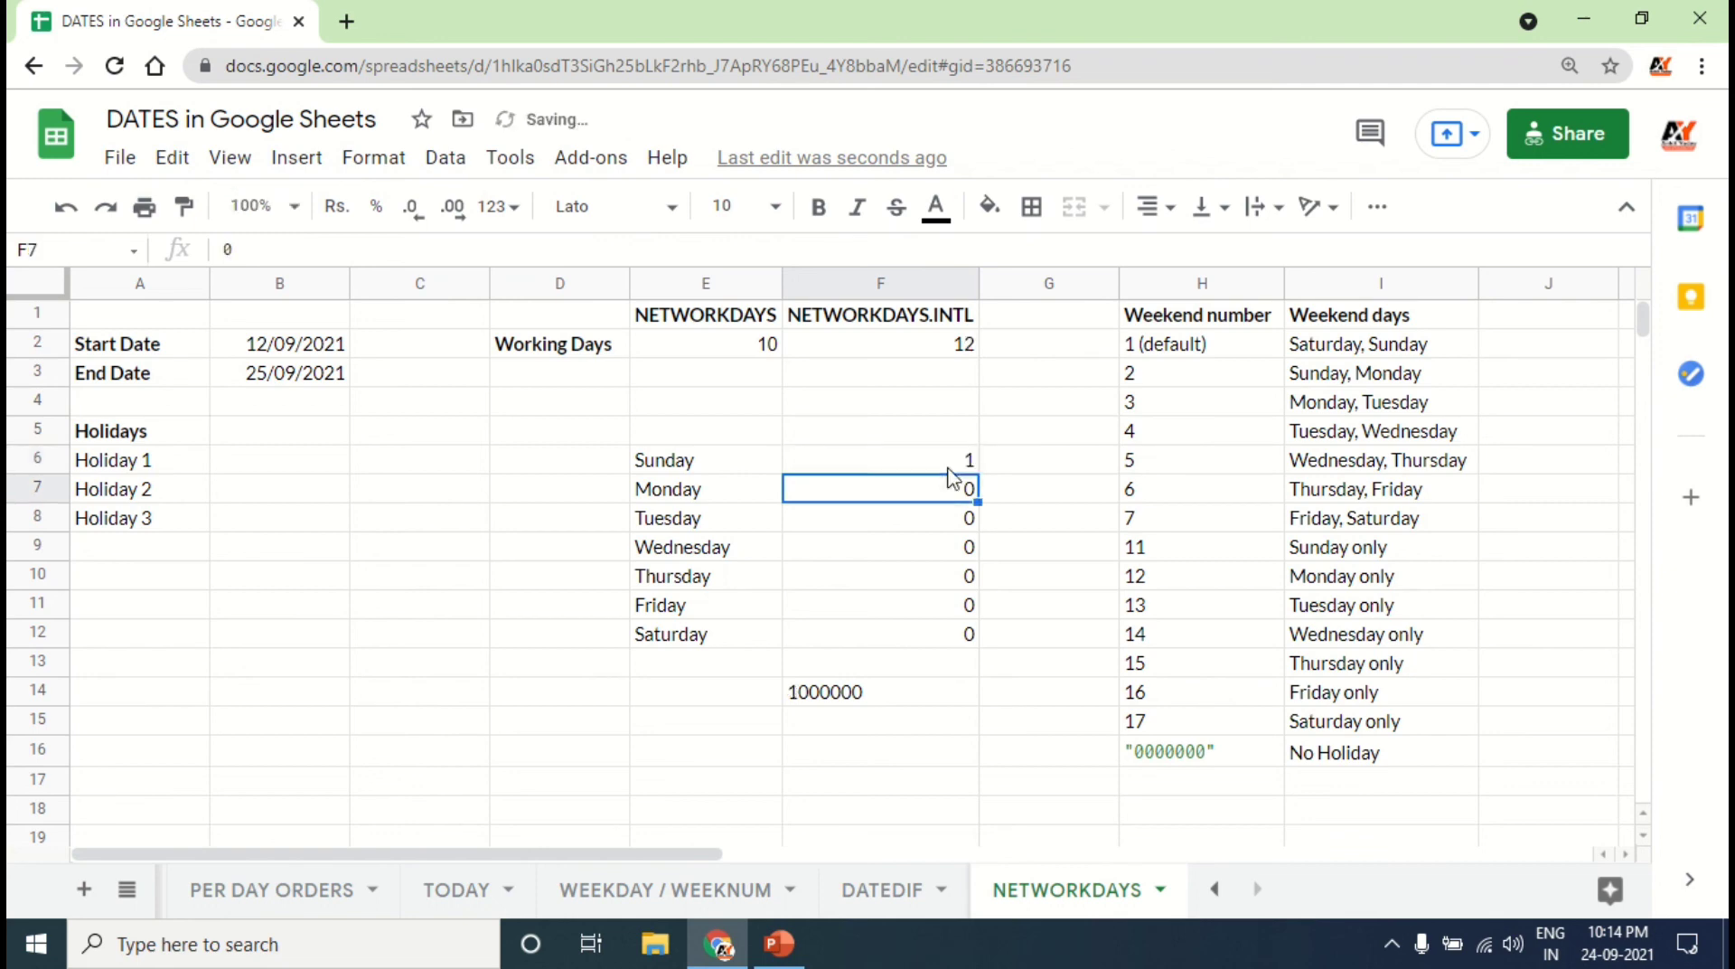
left_click(817, 698)
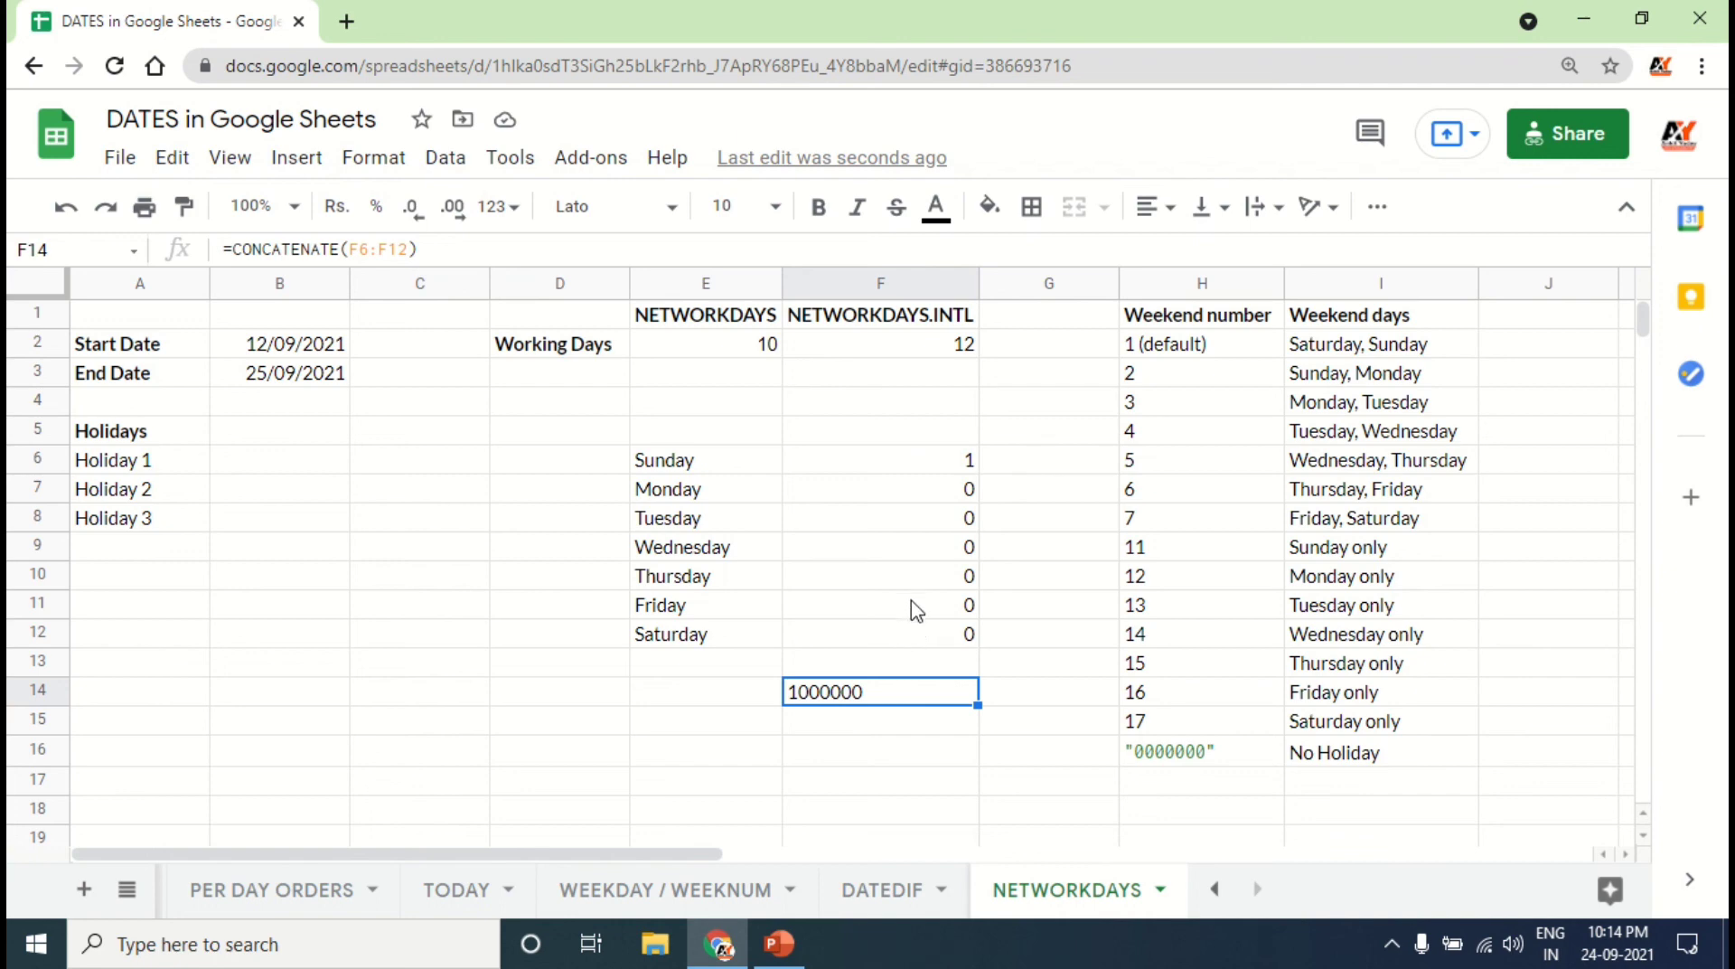
left_click(914, 550)
type("1")
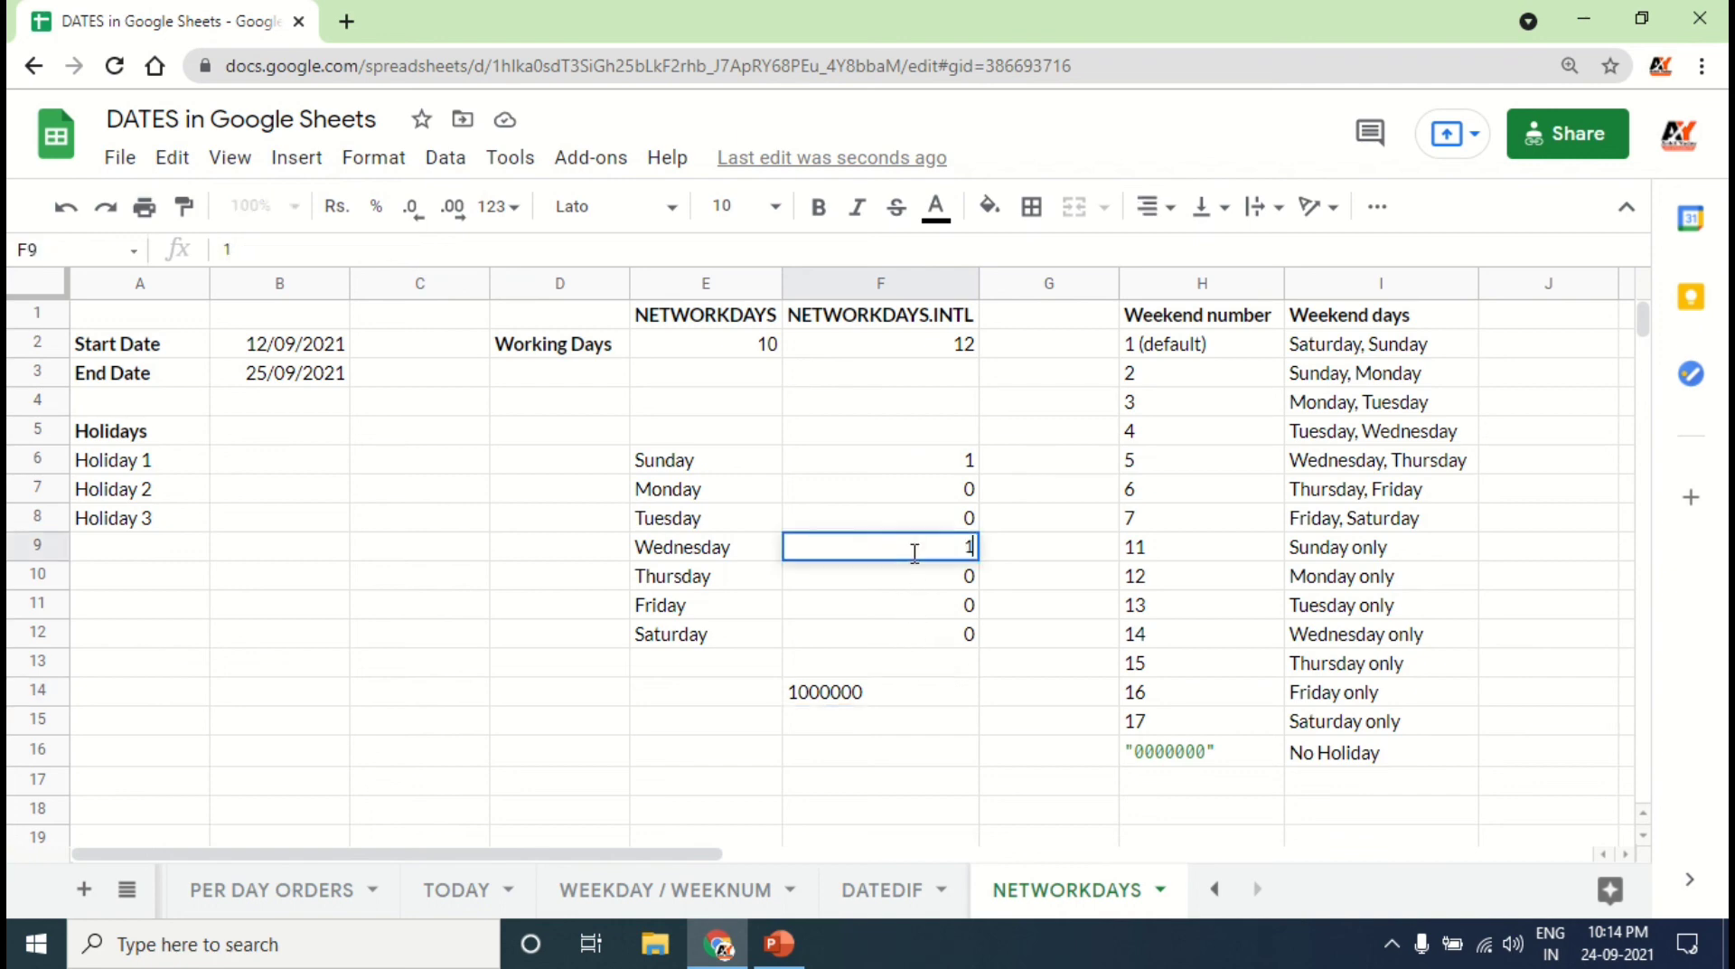
key("Return")
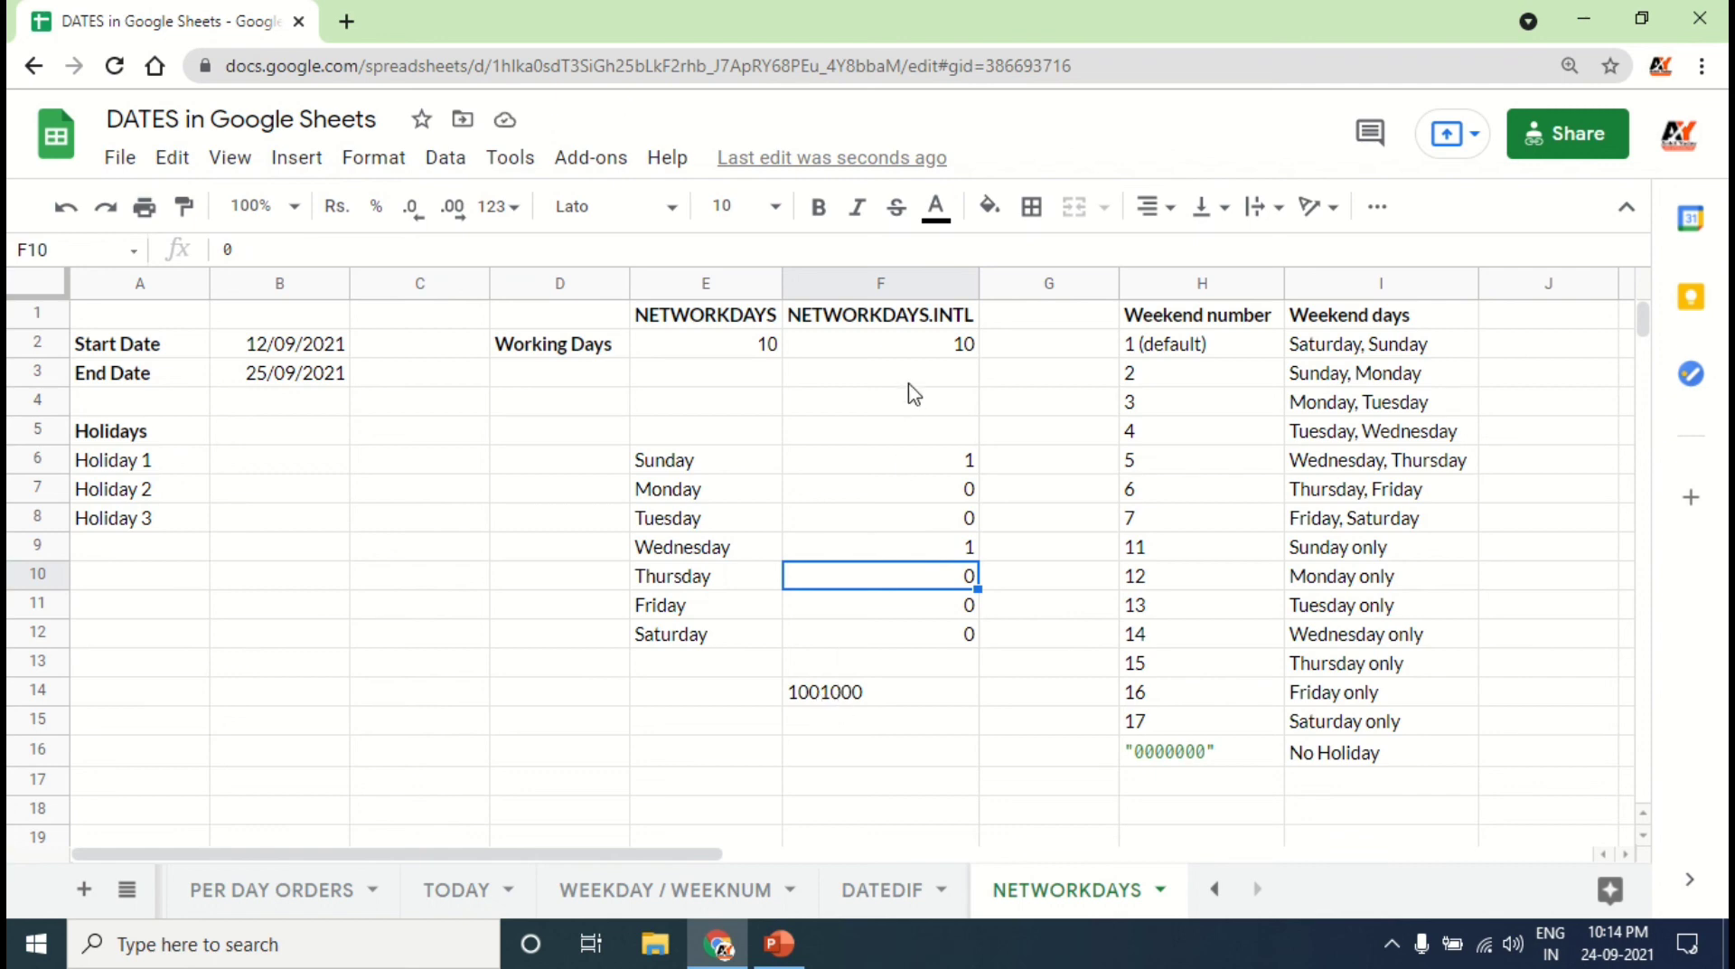
Step: Enter 13/09/2021 as Holiday 1 in B6 and the current date, 24/09/2021, as Holiday 2 in B7
left_click(243, 469)
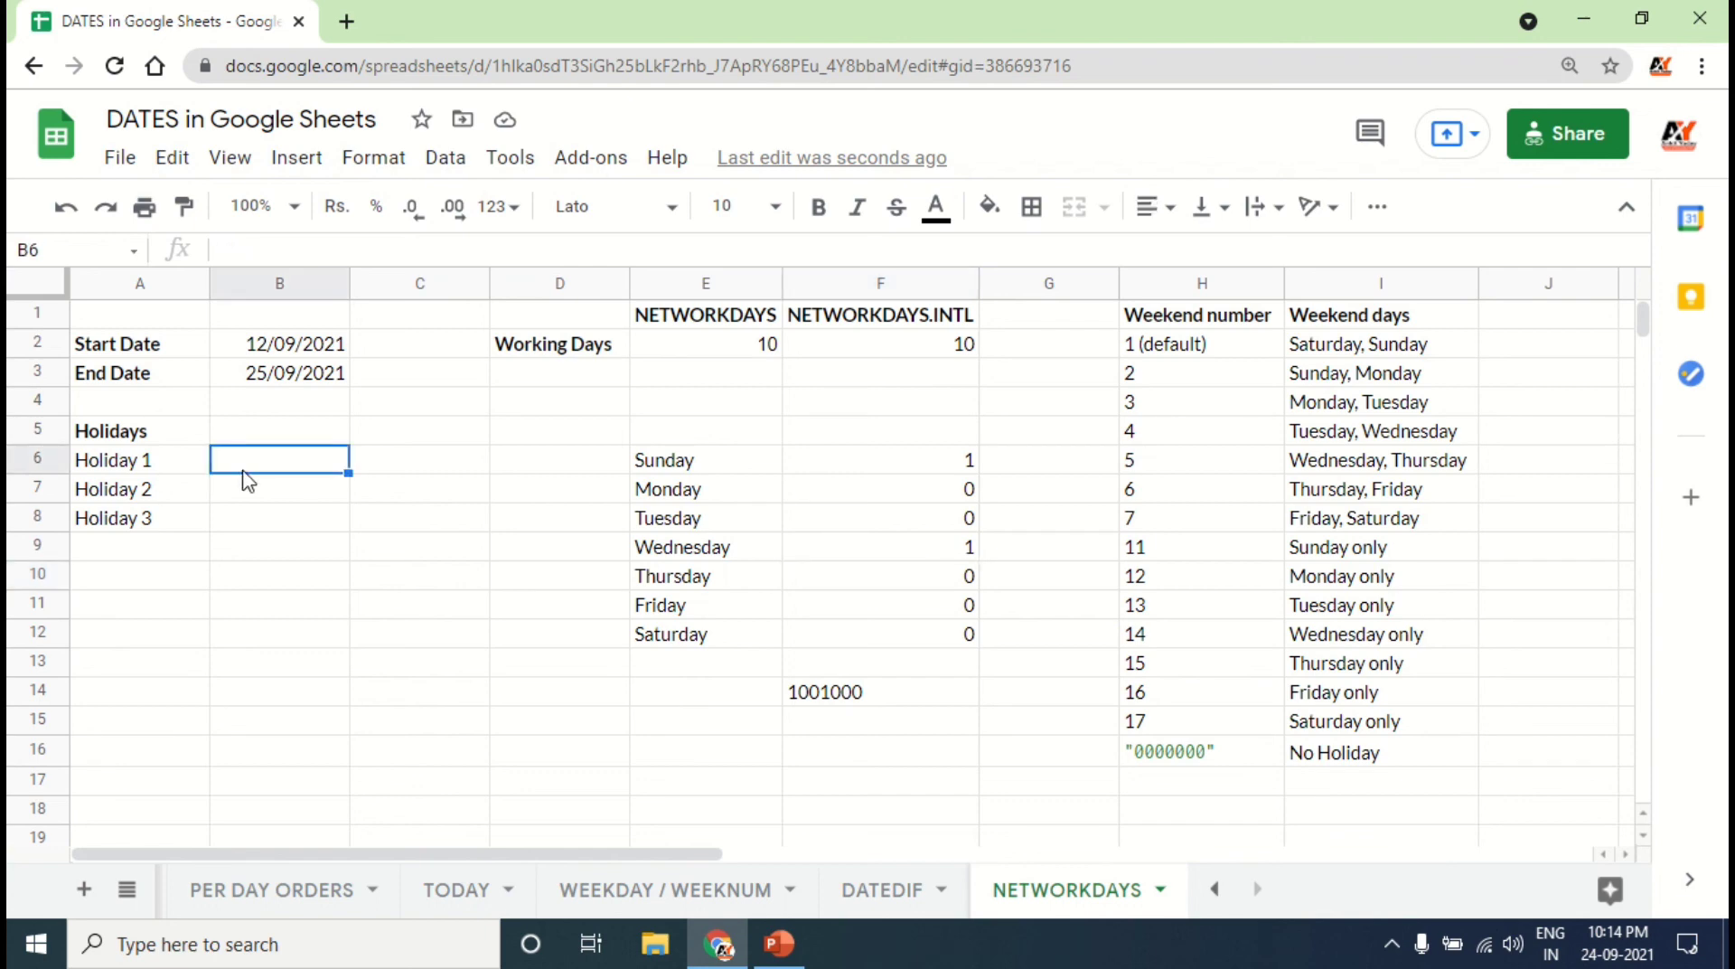
type("13-09-2")
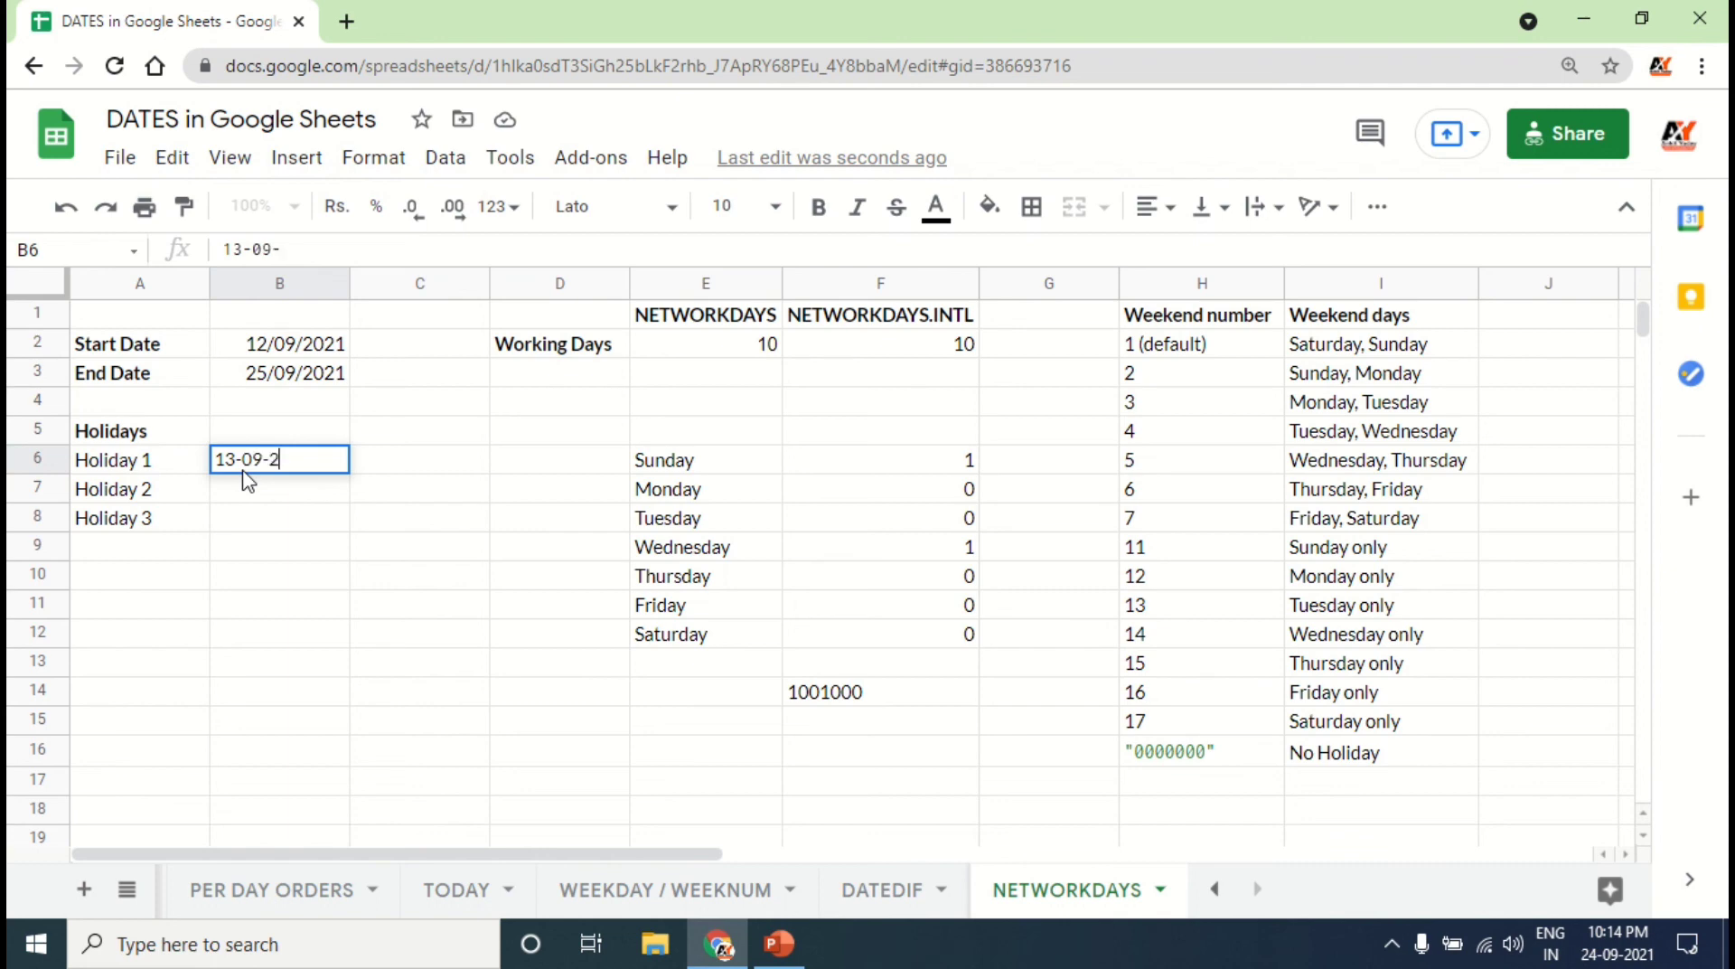
type("021")
key("Return")
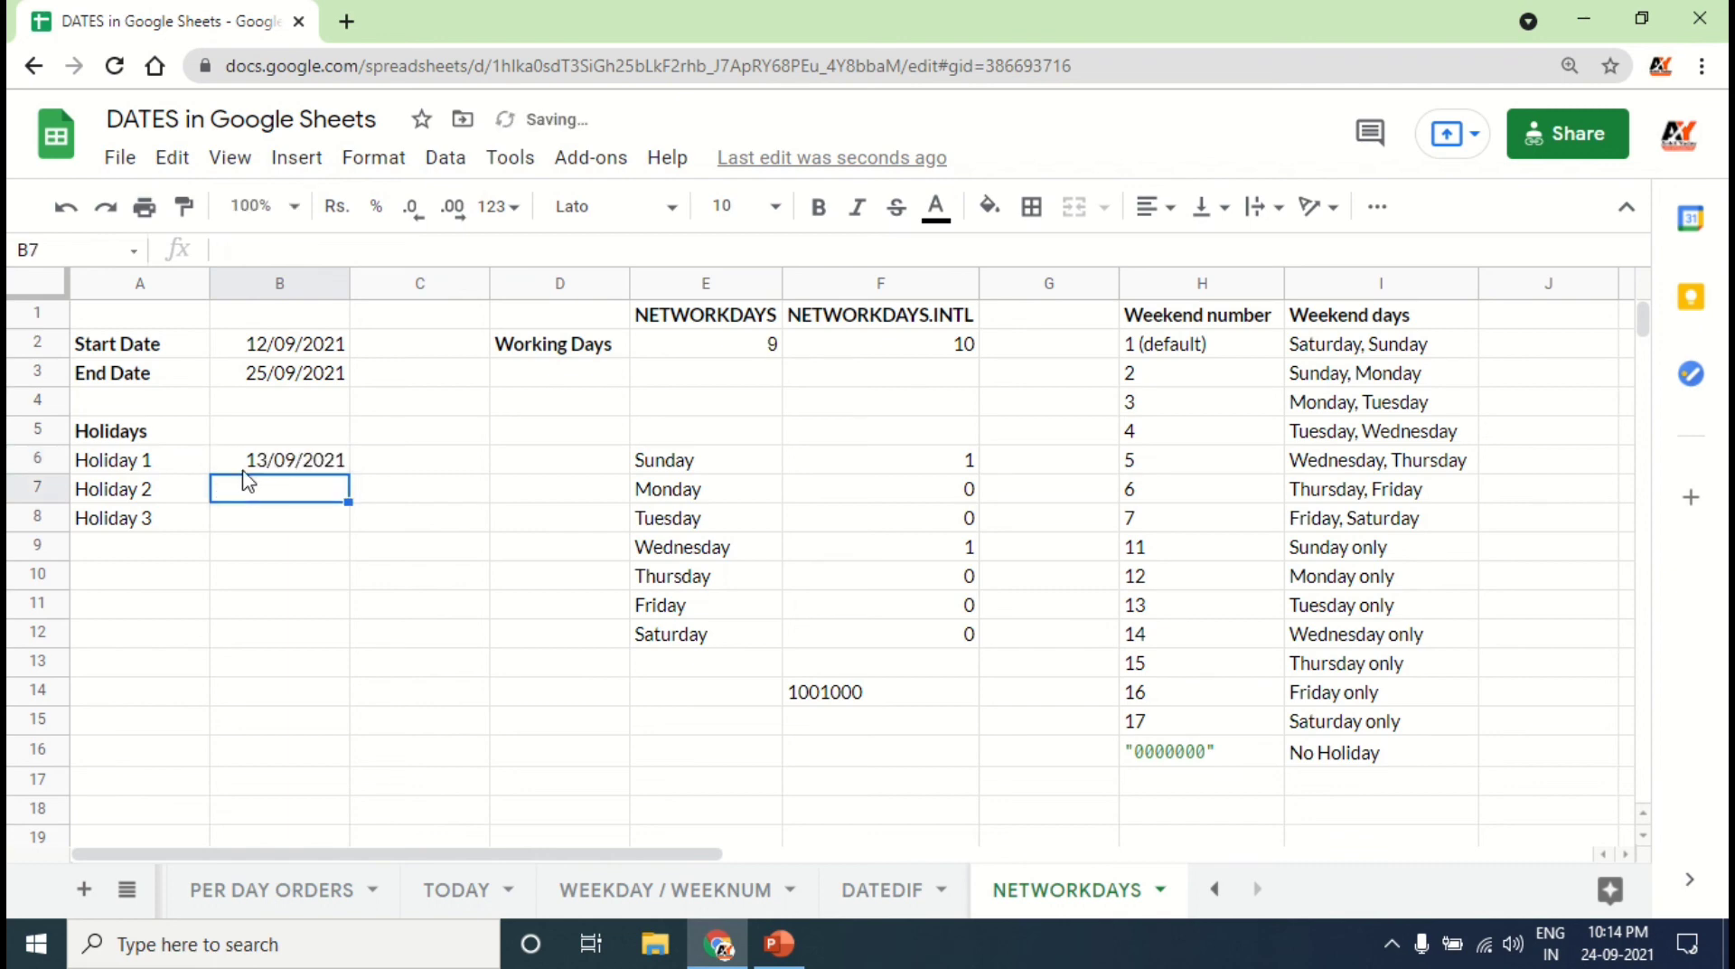
left_click(243, 471)
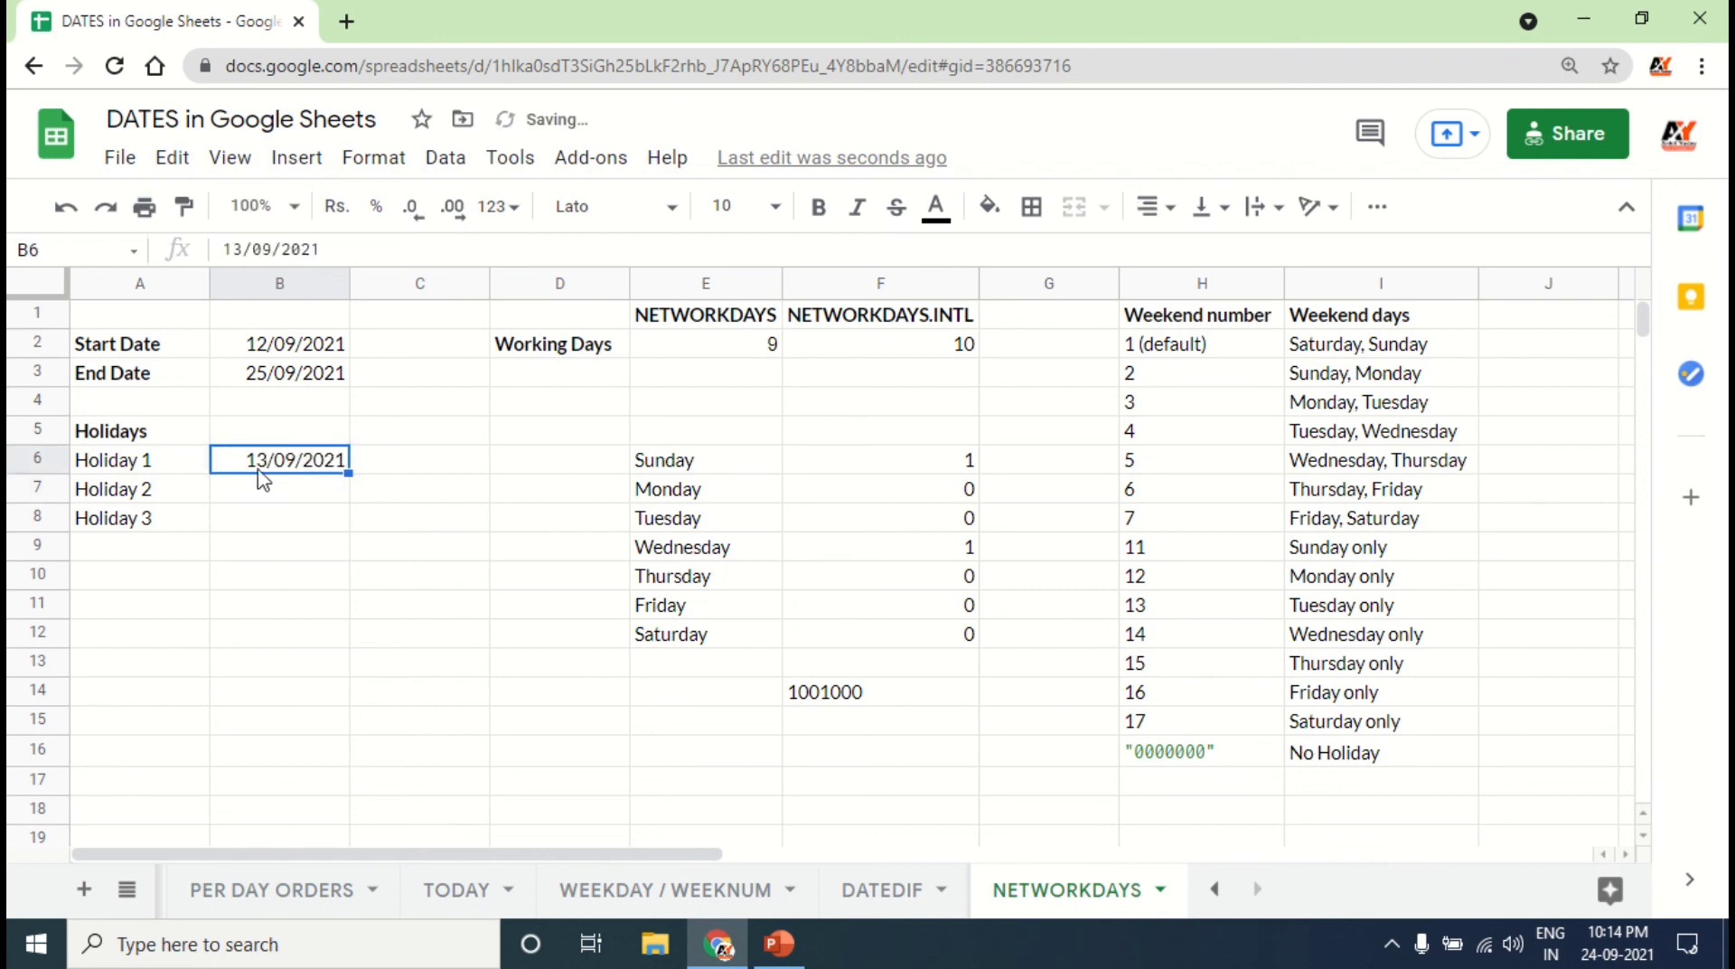
left_click(870, 465)
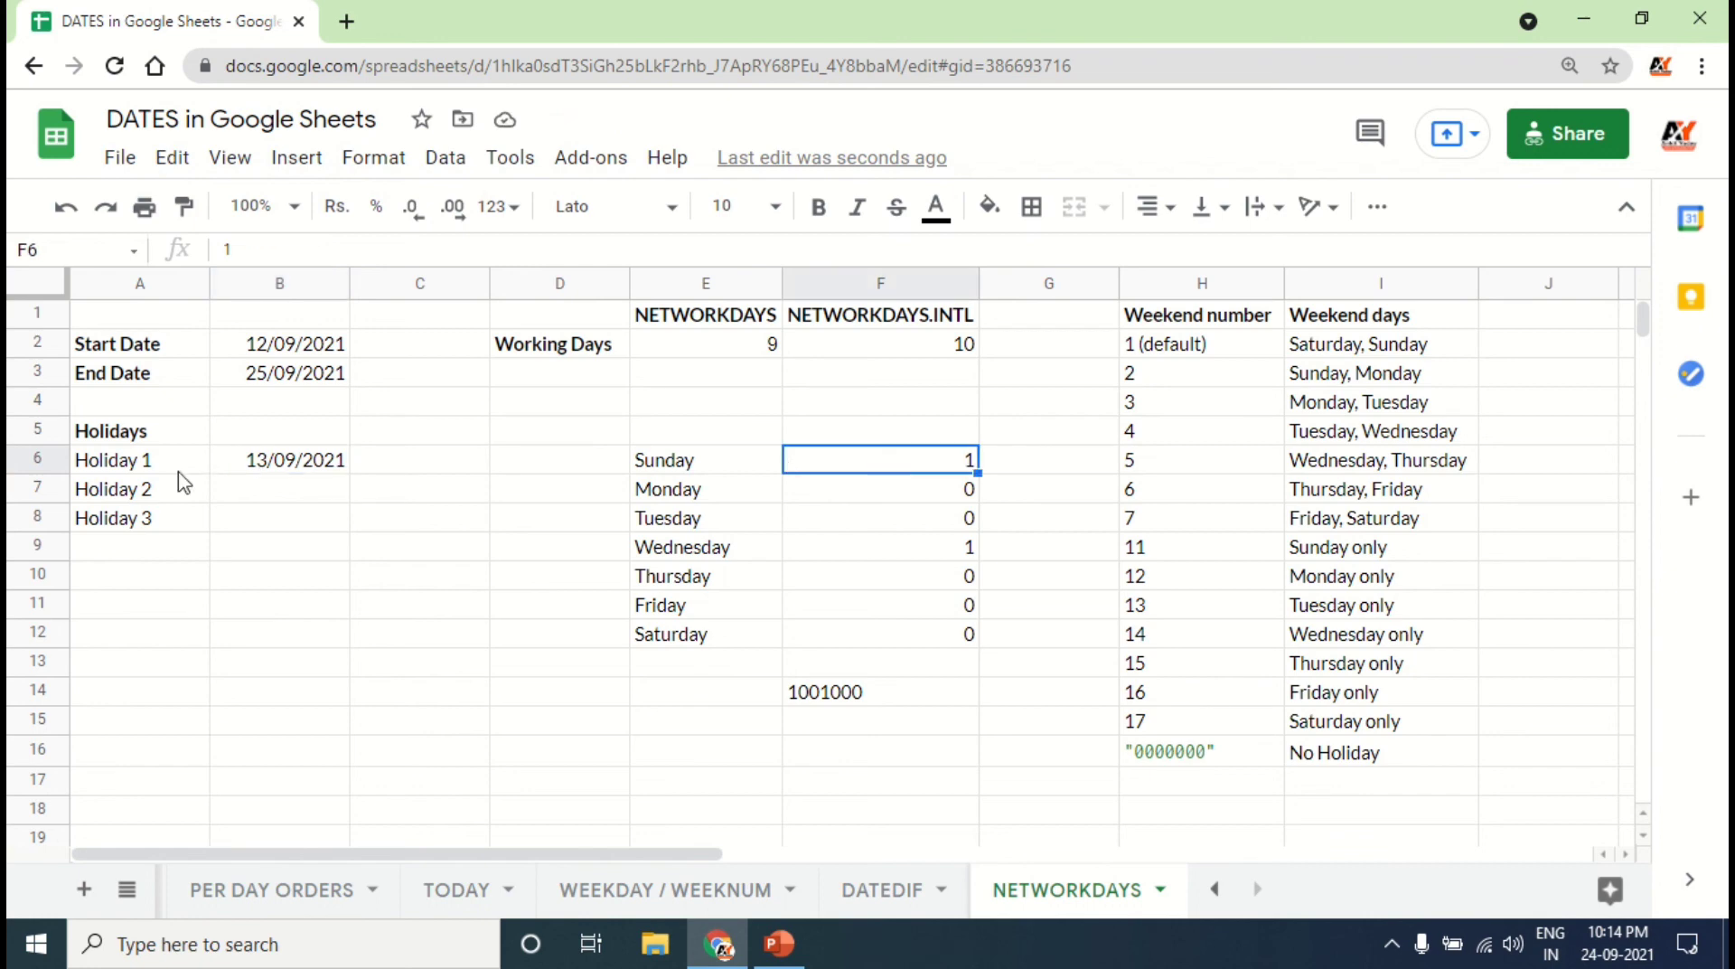
left_click(276, 497)
type("13/09/2021")
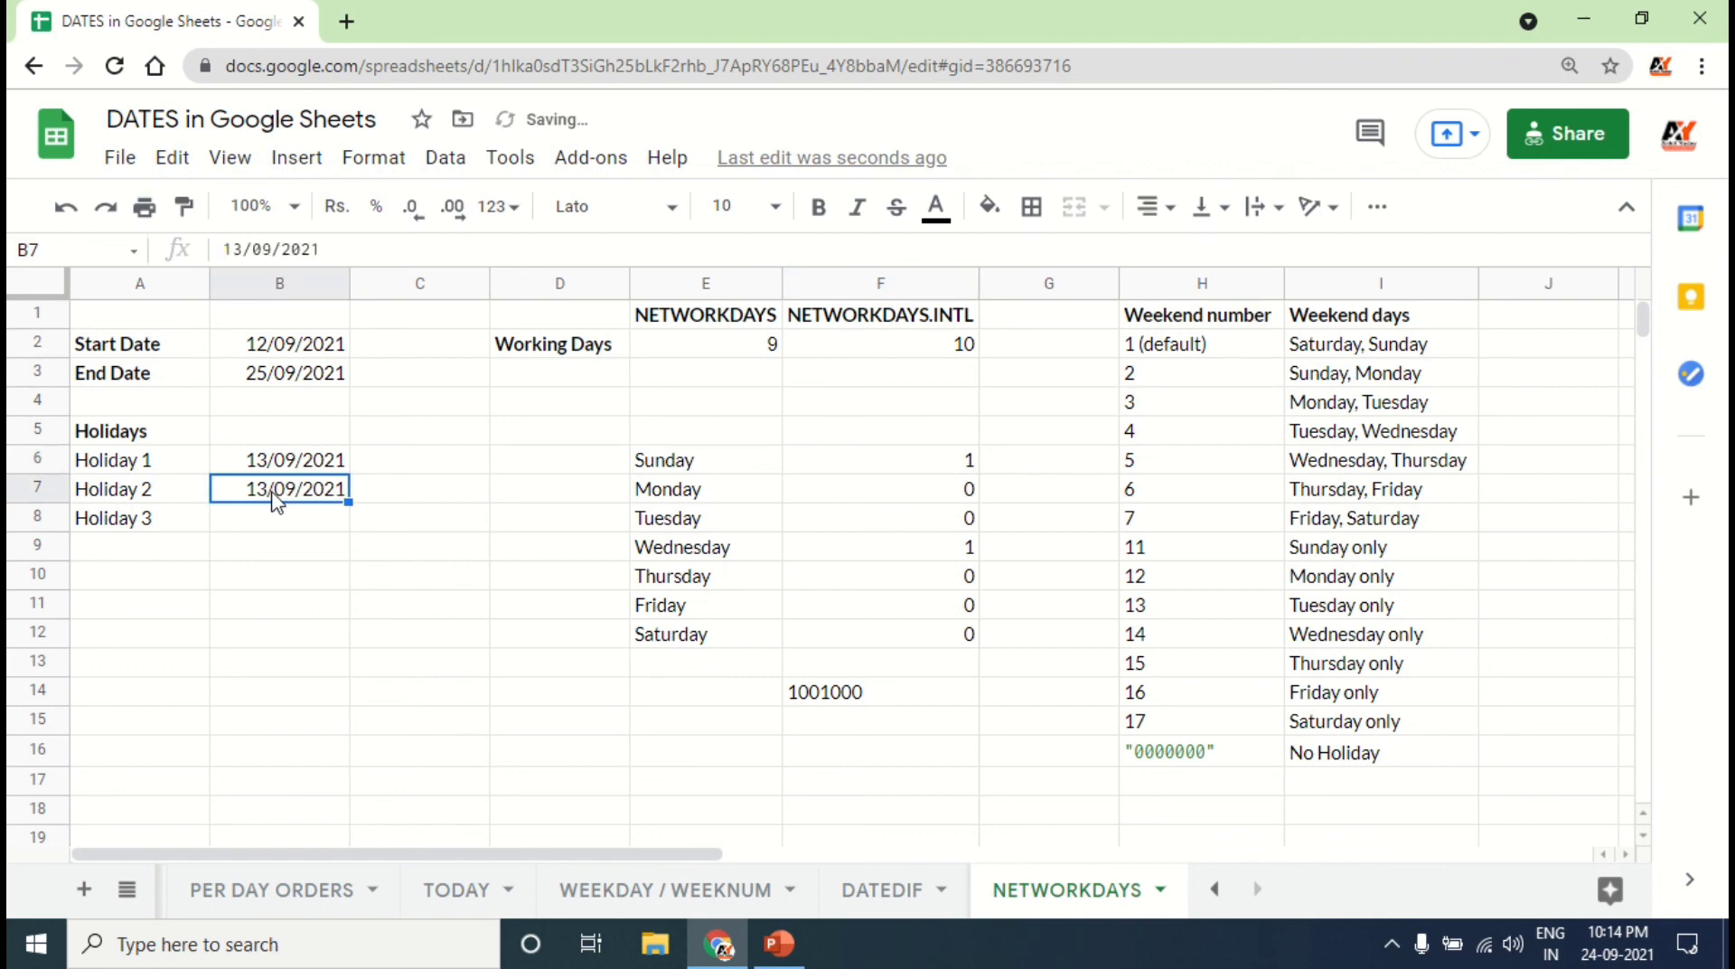
key("ctrl+semicolon")
Step: Review the two holiday dates and compare the NETWORKDAYS and NETWORKDAYS.INTL working-day results in E2 and F2
left_click(279, 462)
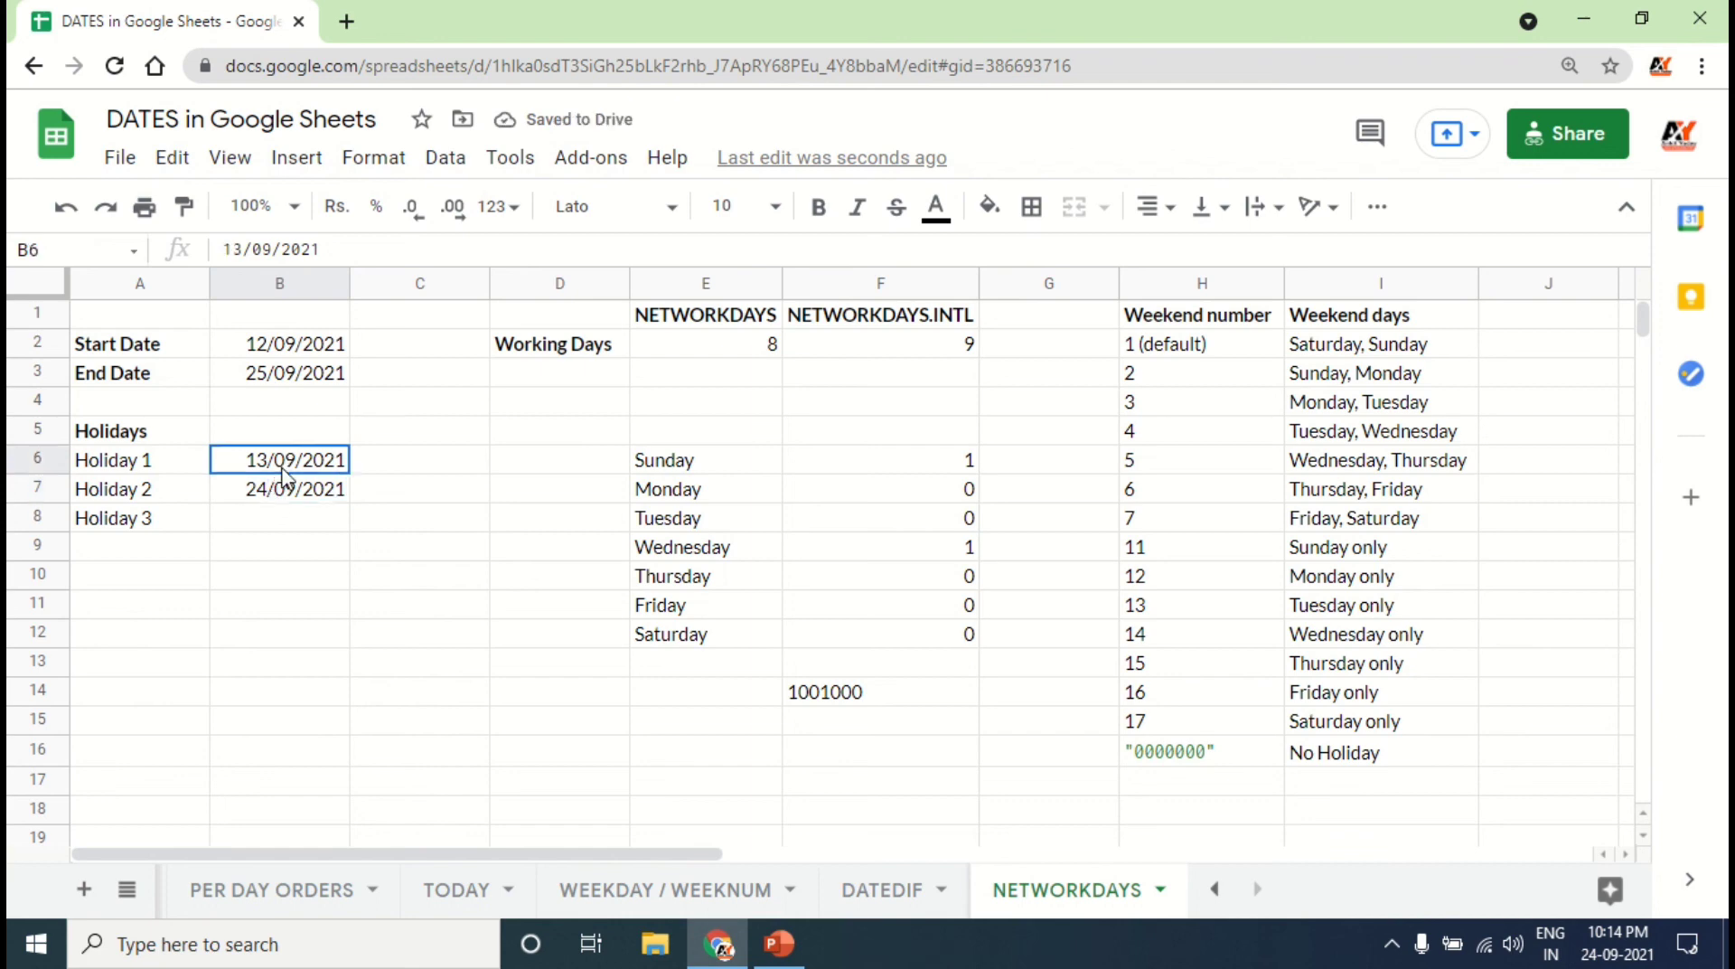
left_click(289, 497, "shift")
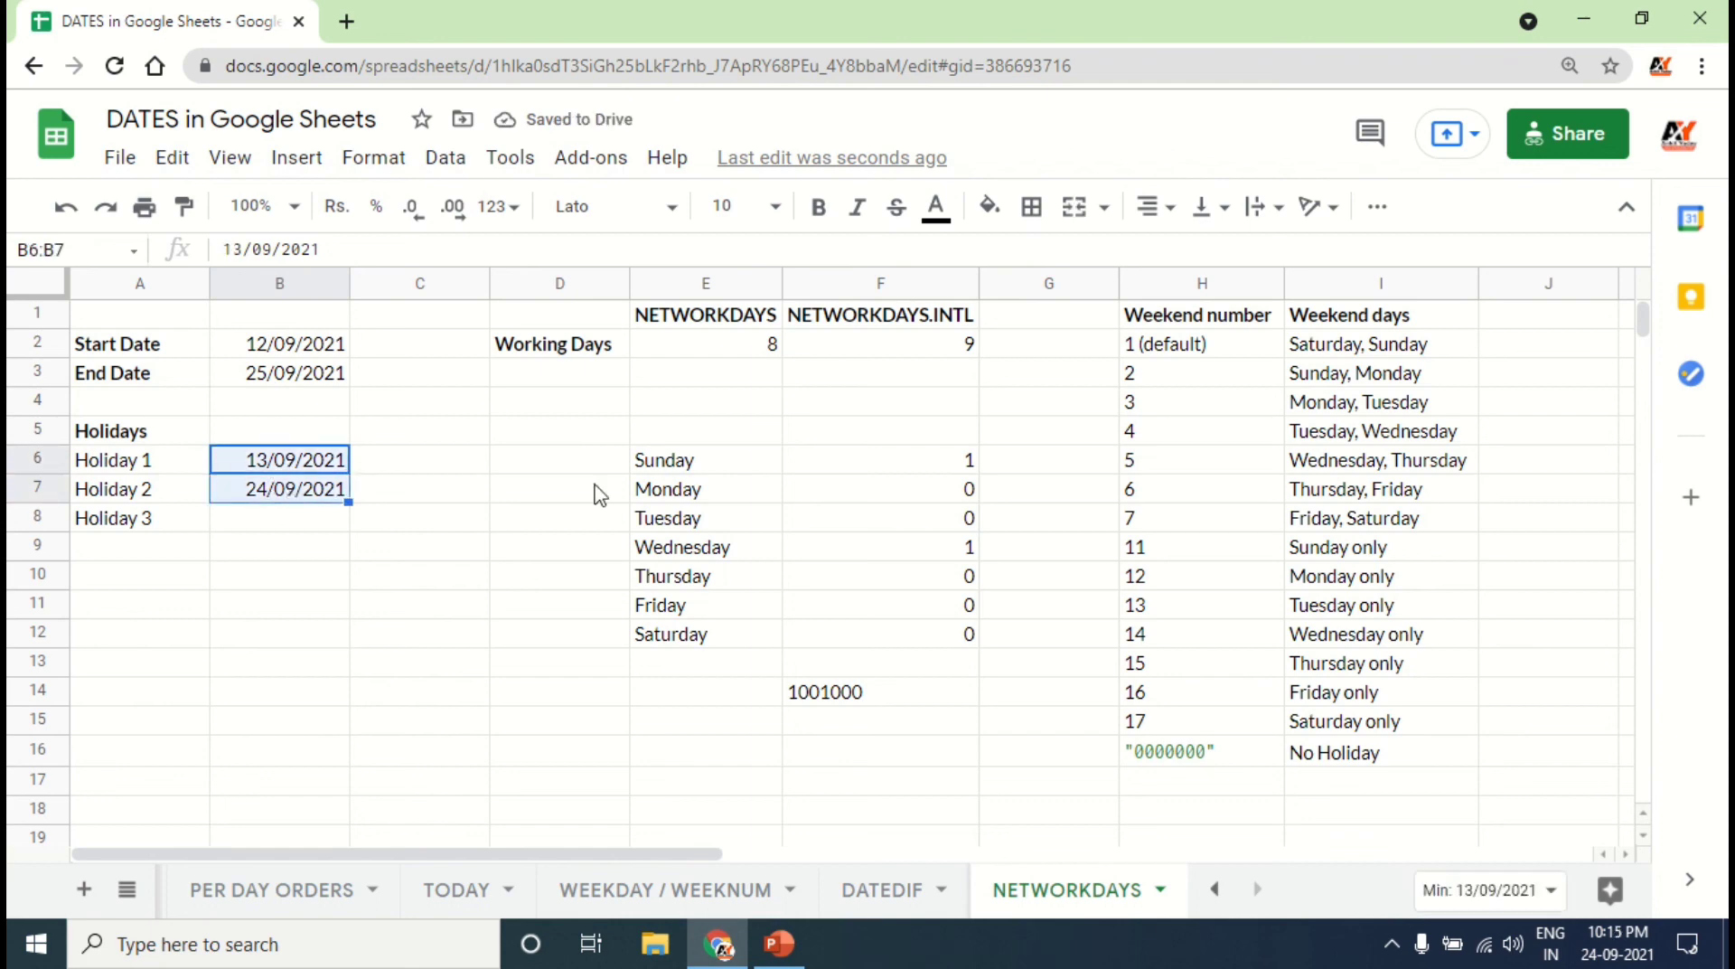
left_click(922, 349)
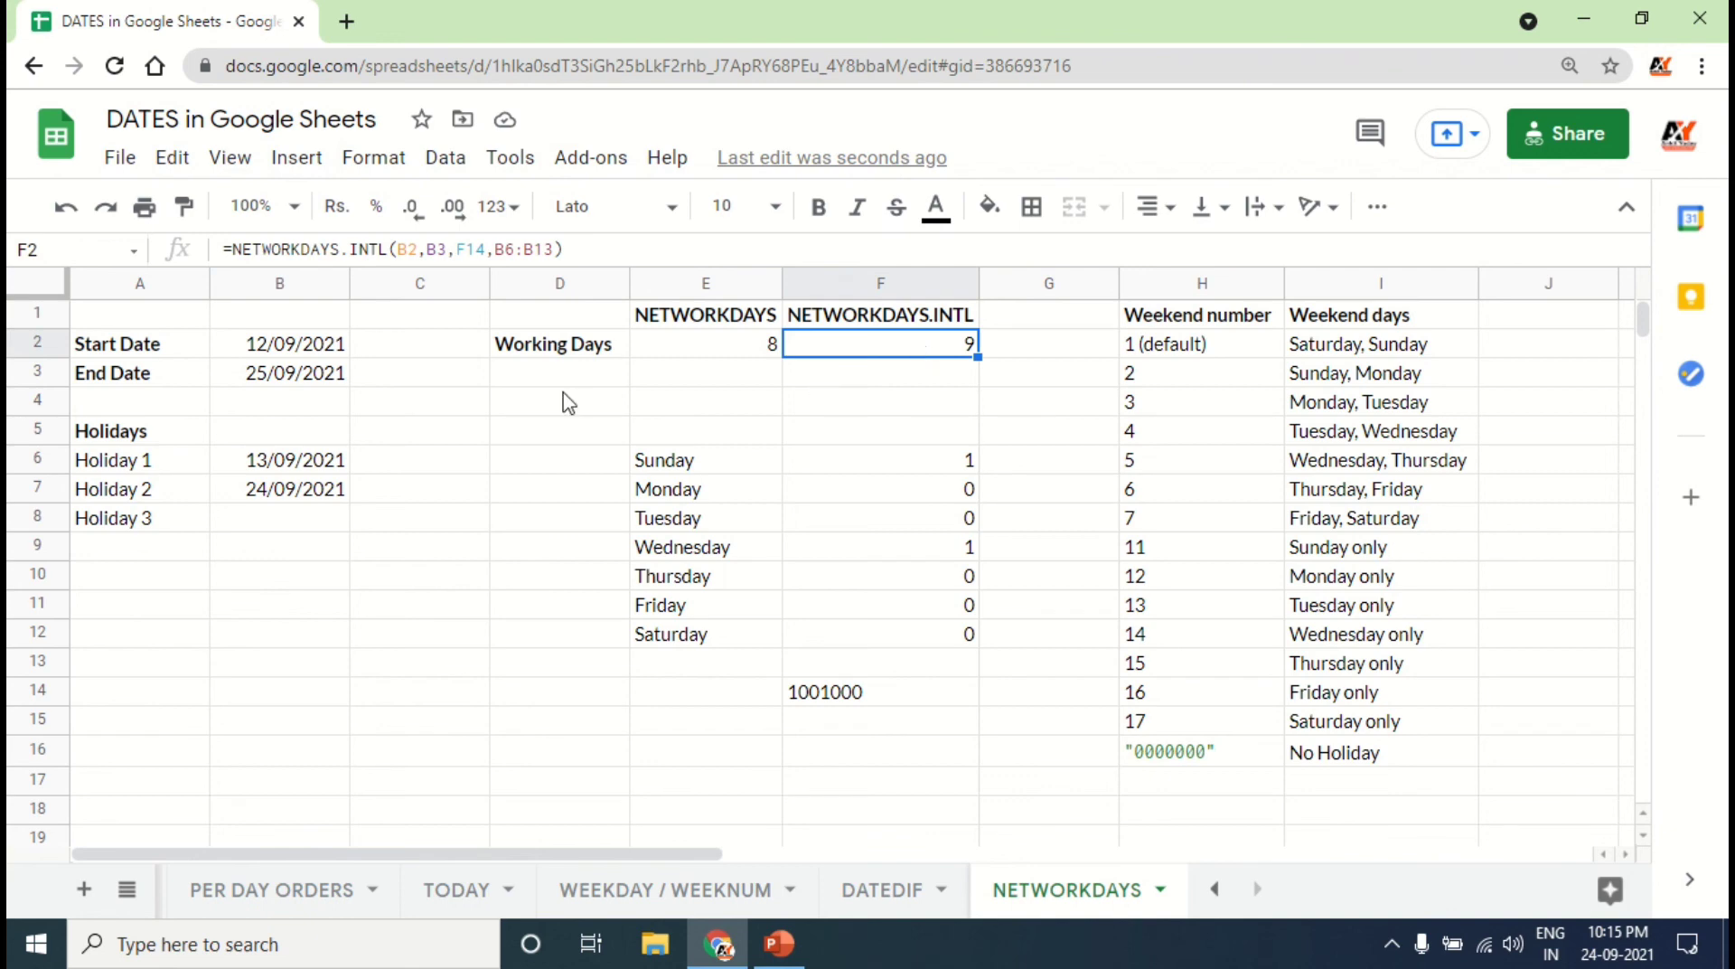
left_click(559, 350)
left_click(900, 353, "shift")
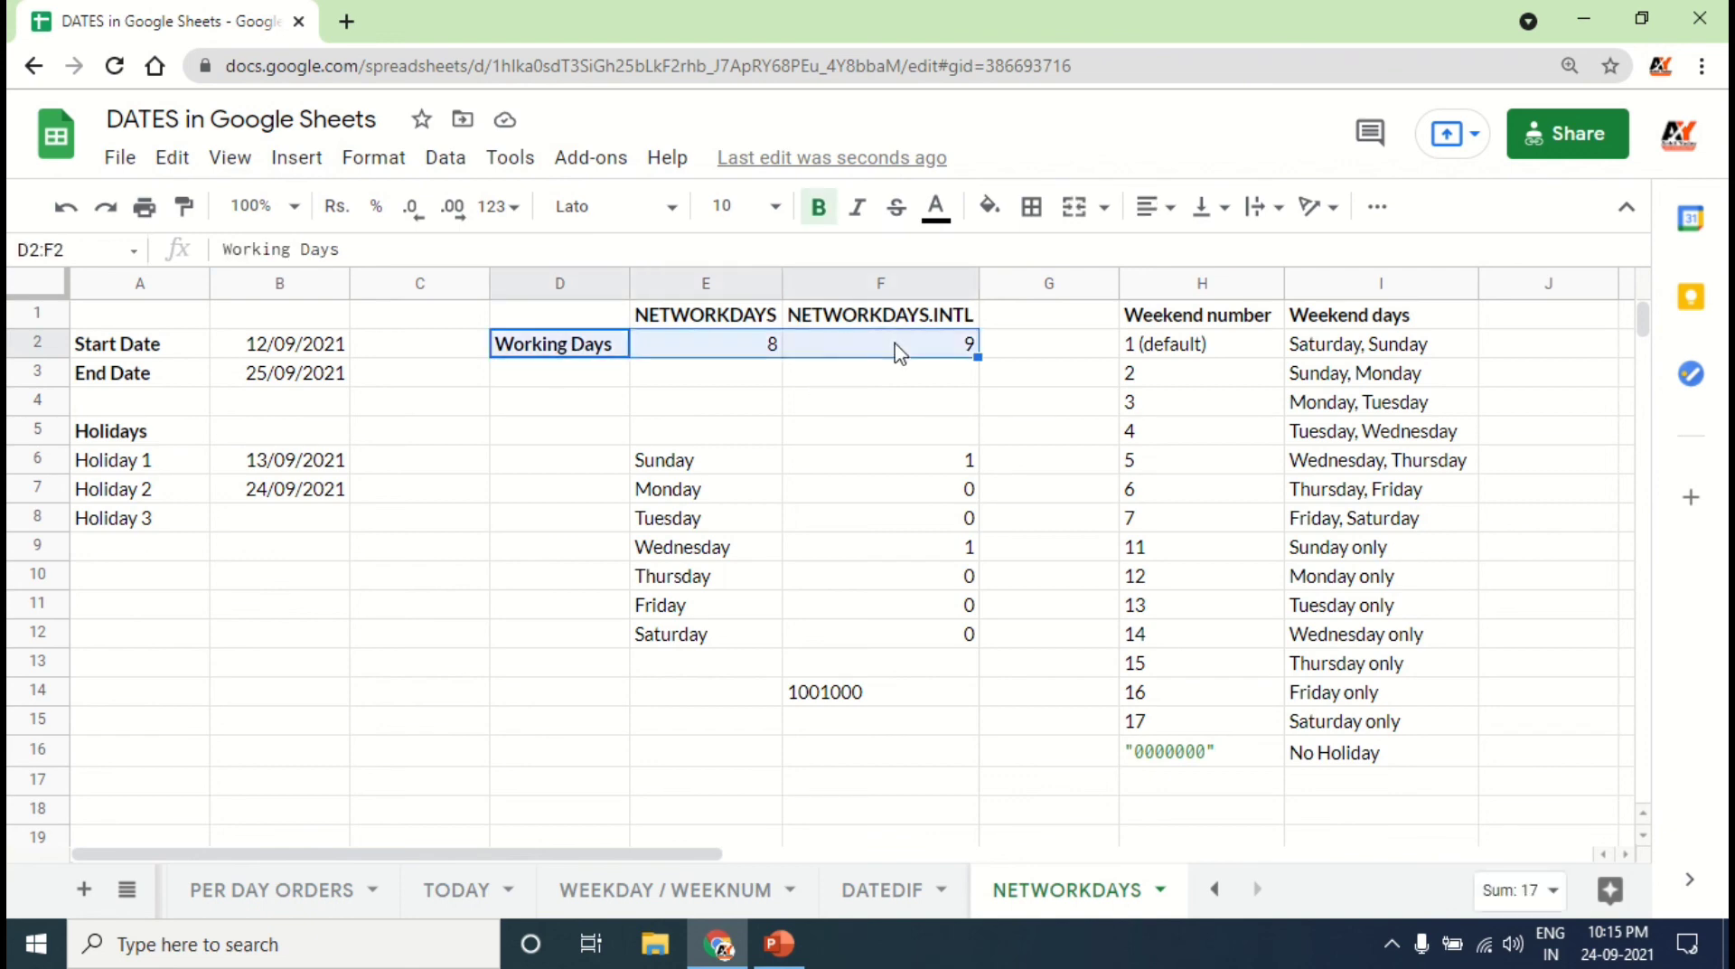
left_click(728, 354)
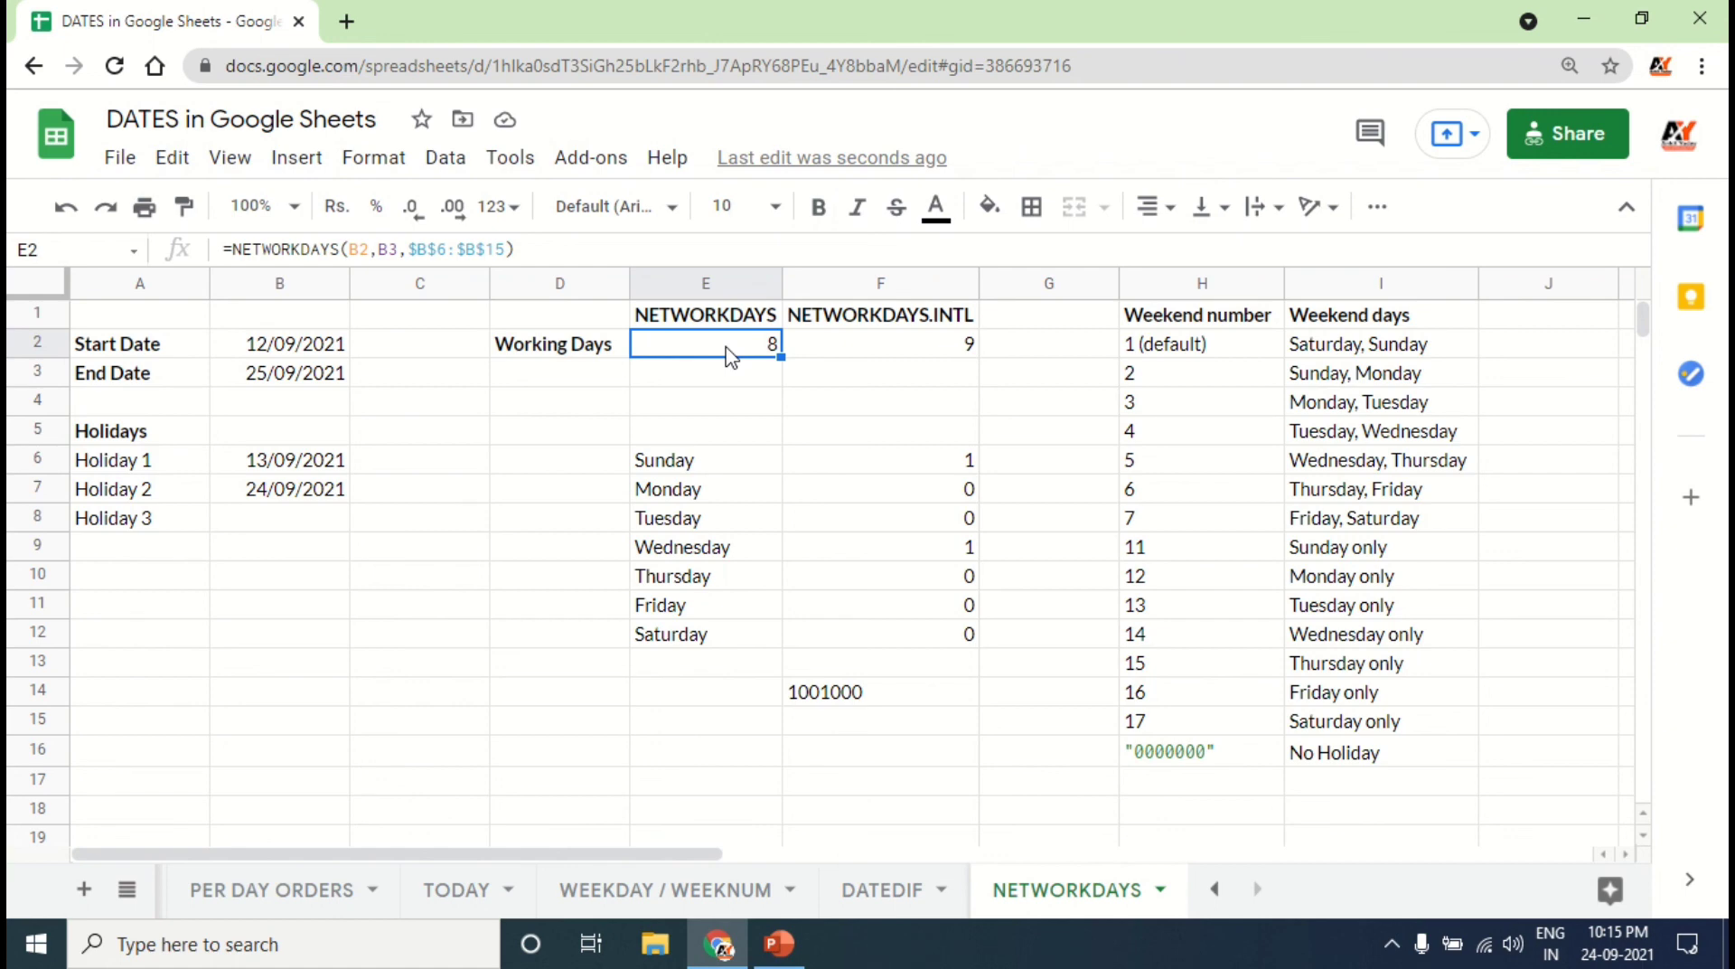
left_click(908, 321)
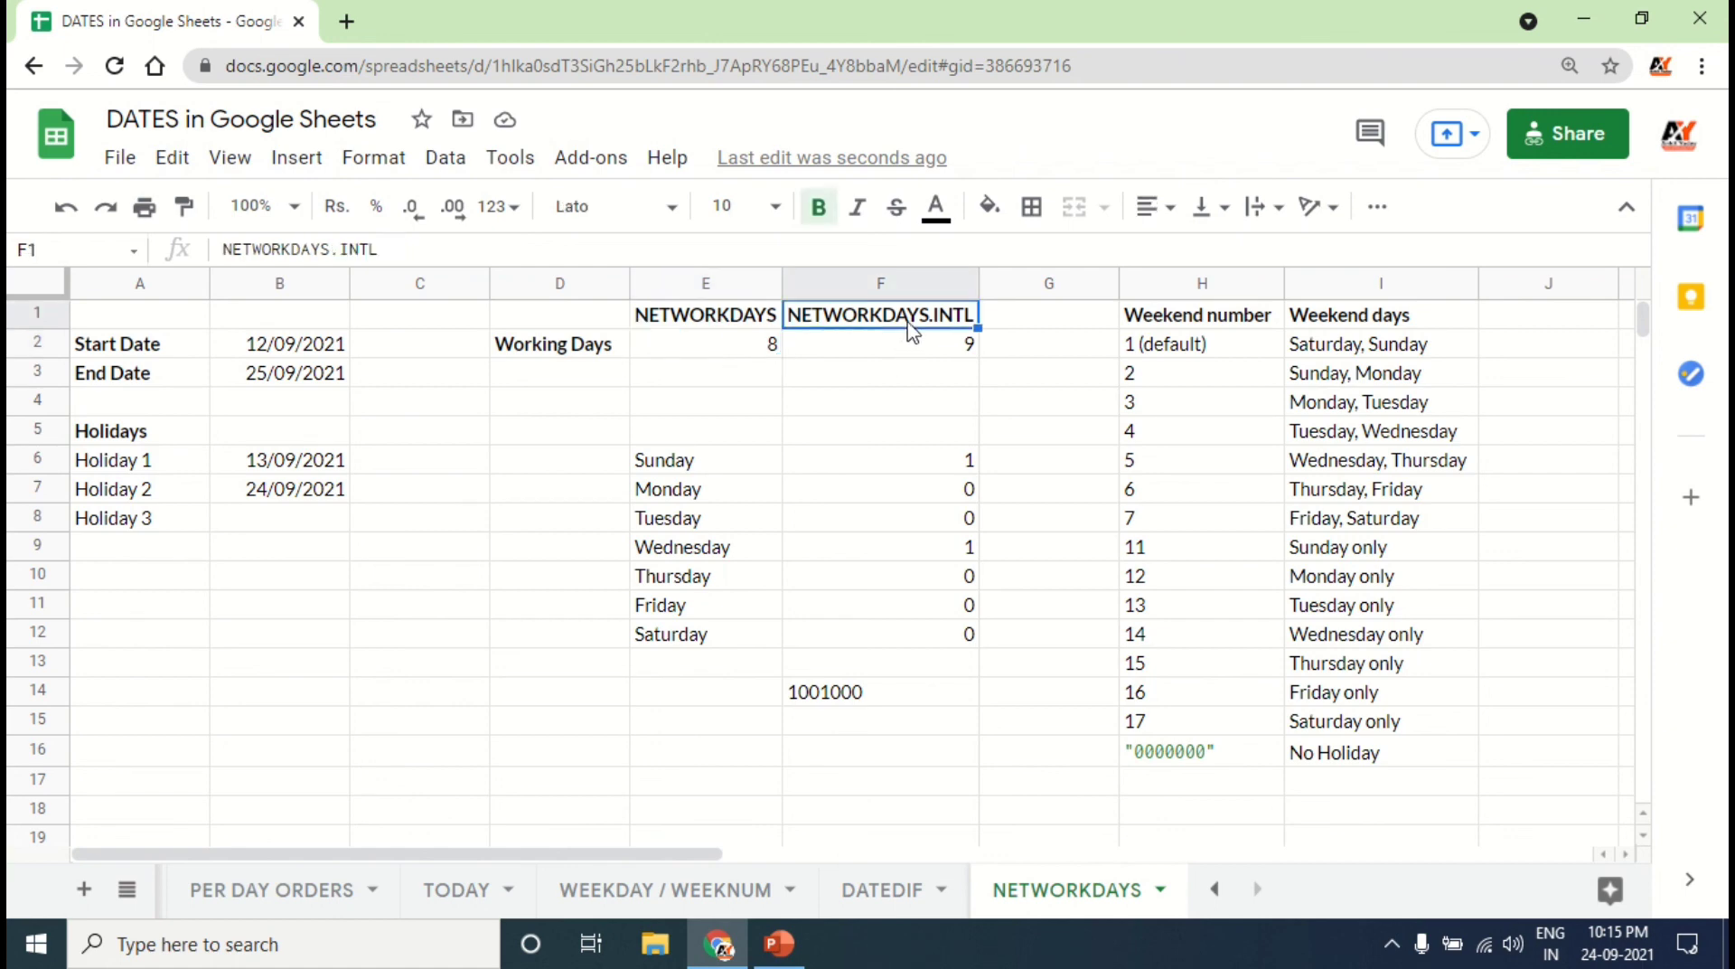